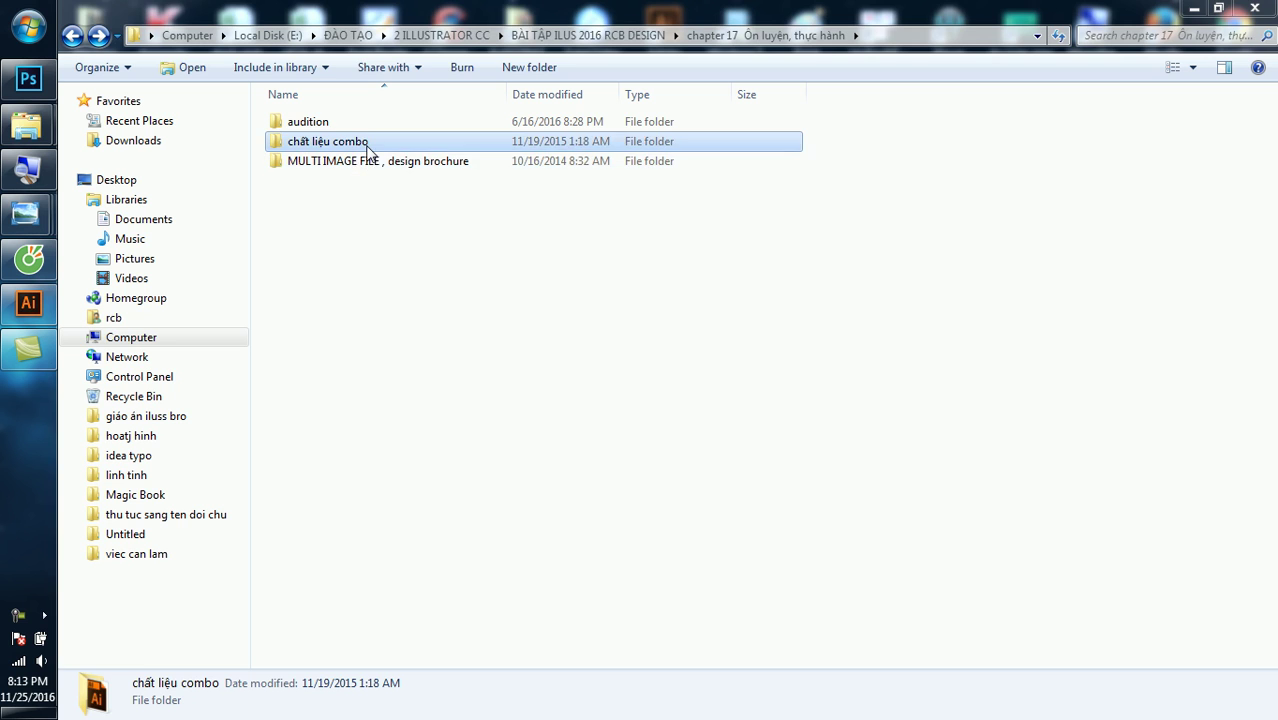
Open the 'chất liệu combo' folder in Explorer
double_click(418, 127)
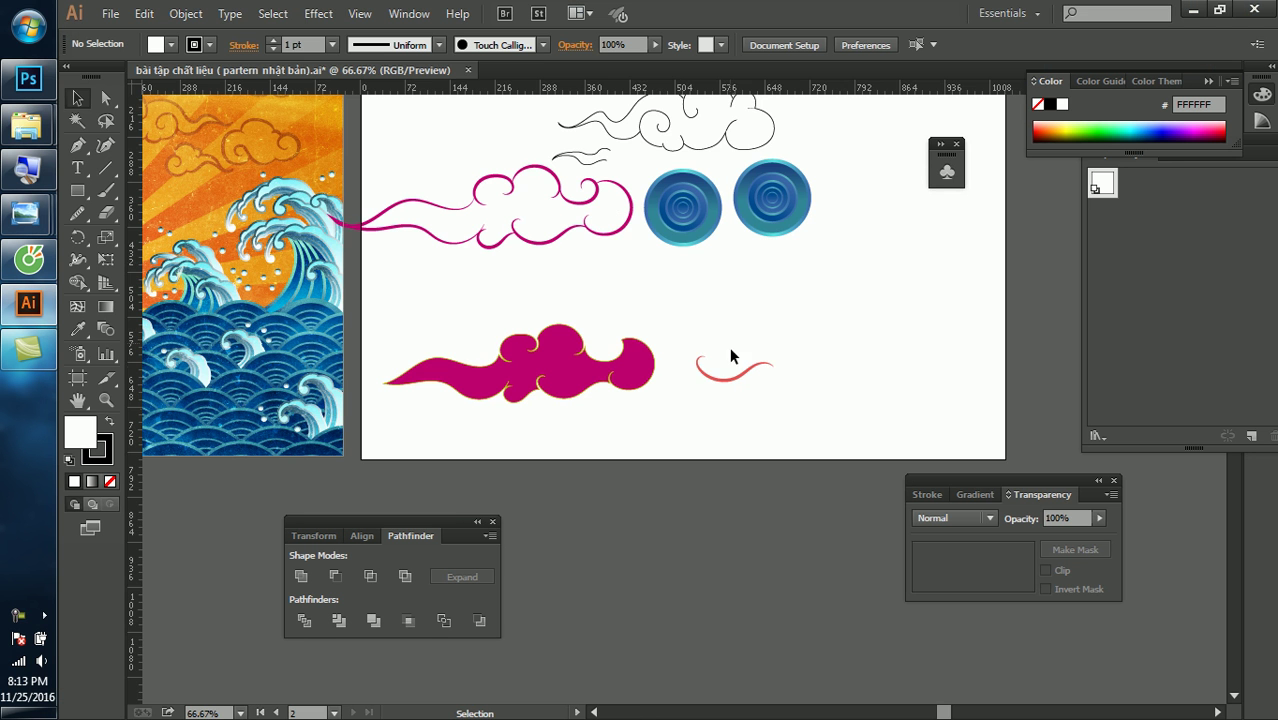
Scroll the view over to a sunrise cloud at 300% zoom
scroll(665, 350, down, 1)
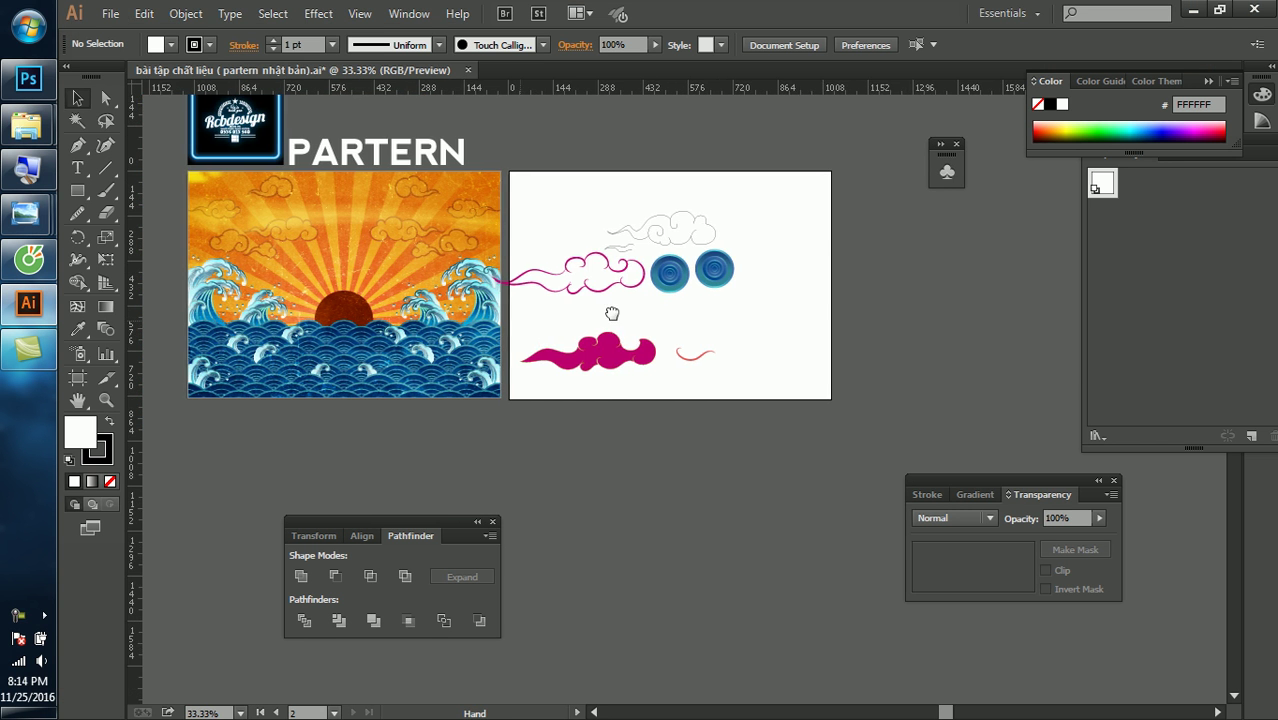
scroll(633, 295, left, 3)
scroll(633, 295, up, 1)
scroll(624, 281, up, 1)
scroll(568, 305, up, 1)
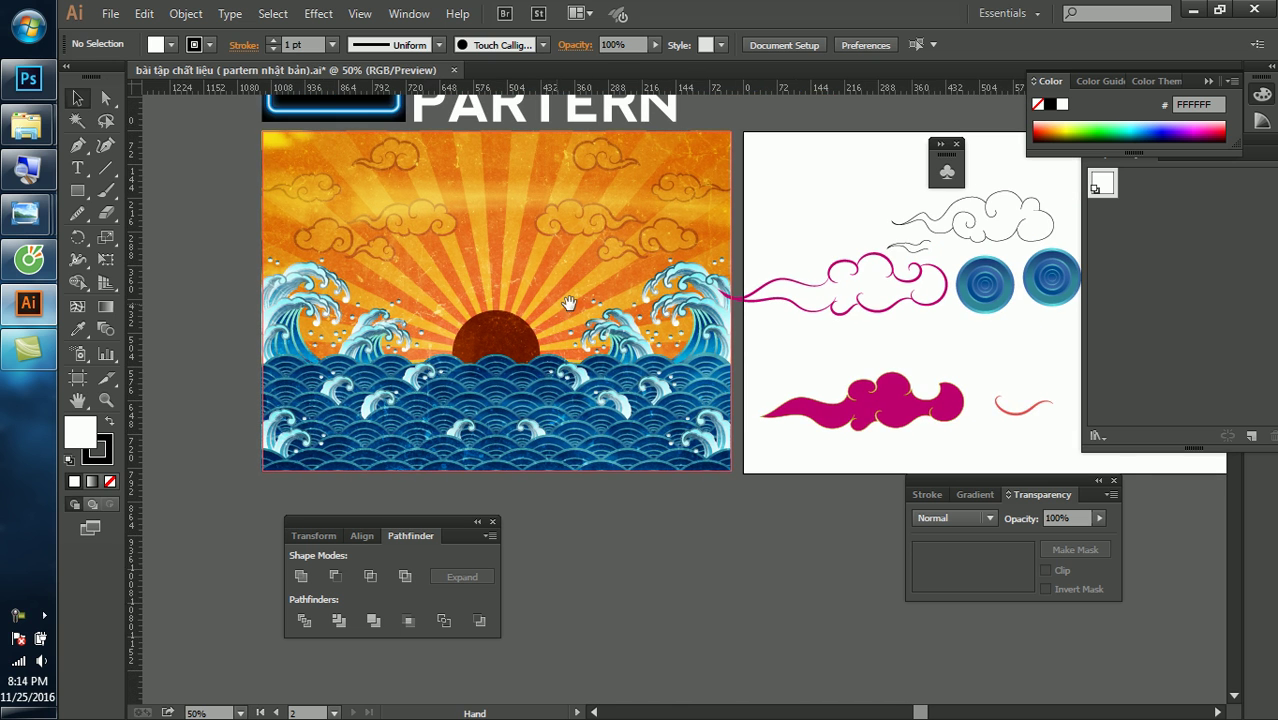
scroll(908, 307, left, 1)
scroll(451, 265, left, 2)
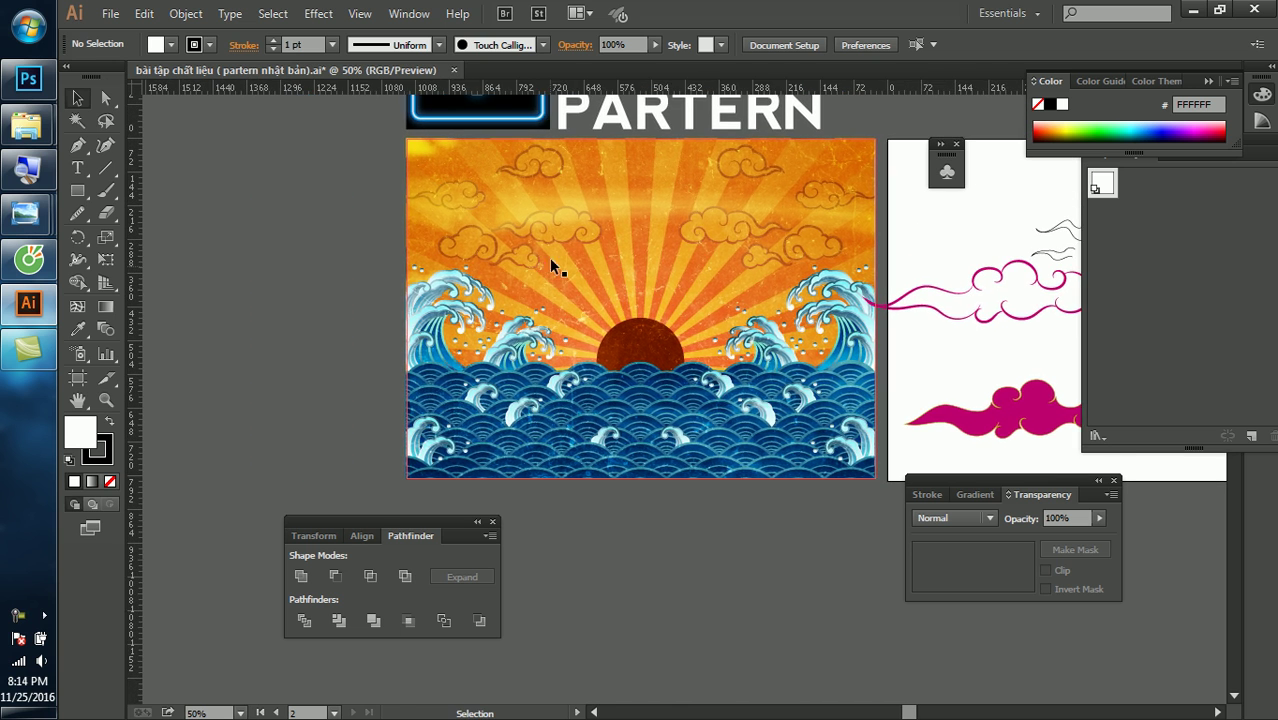
Choose the Paintbrush Tool and paint a trial stroke over the cloud line
scroll(551, 265, up, 3)
scroll(553, 240, up, 1)
scroll(699, 314, up, 1)
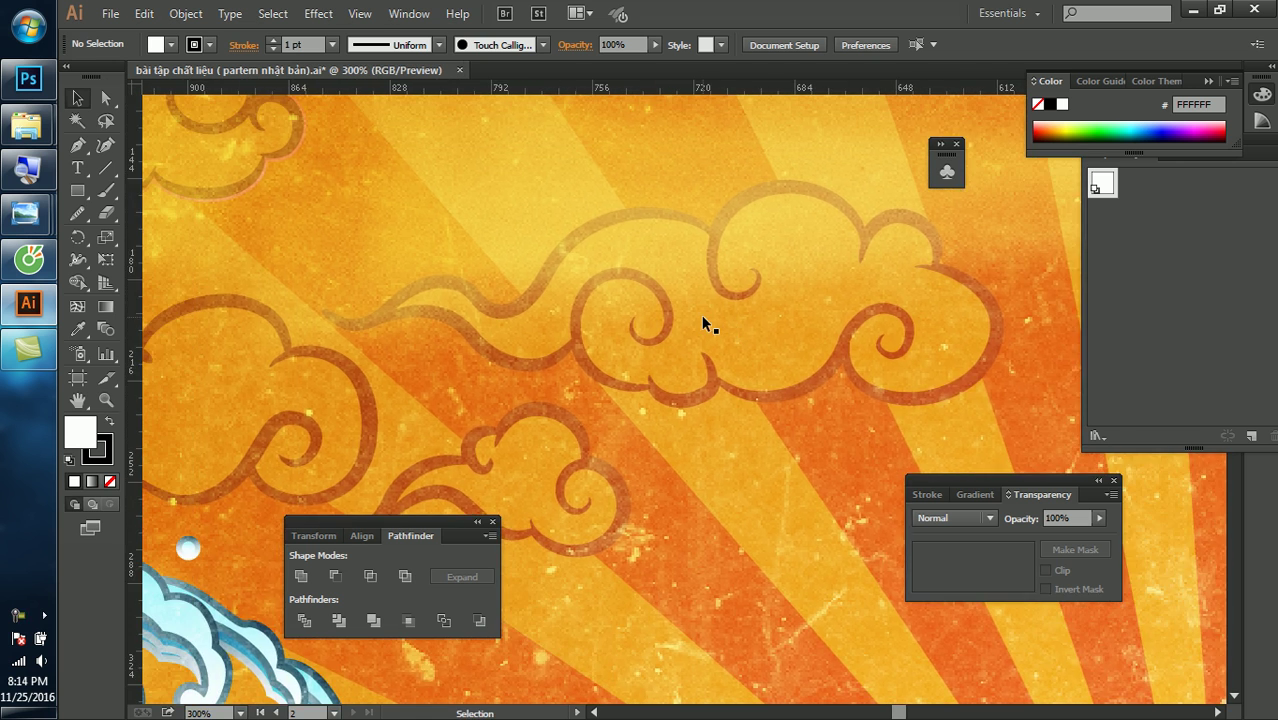
click(107, 192)
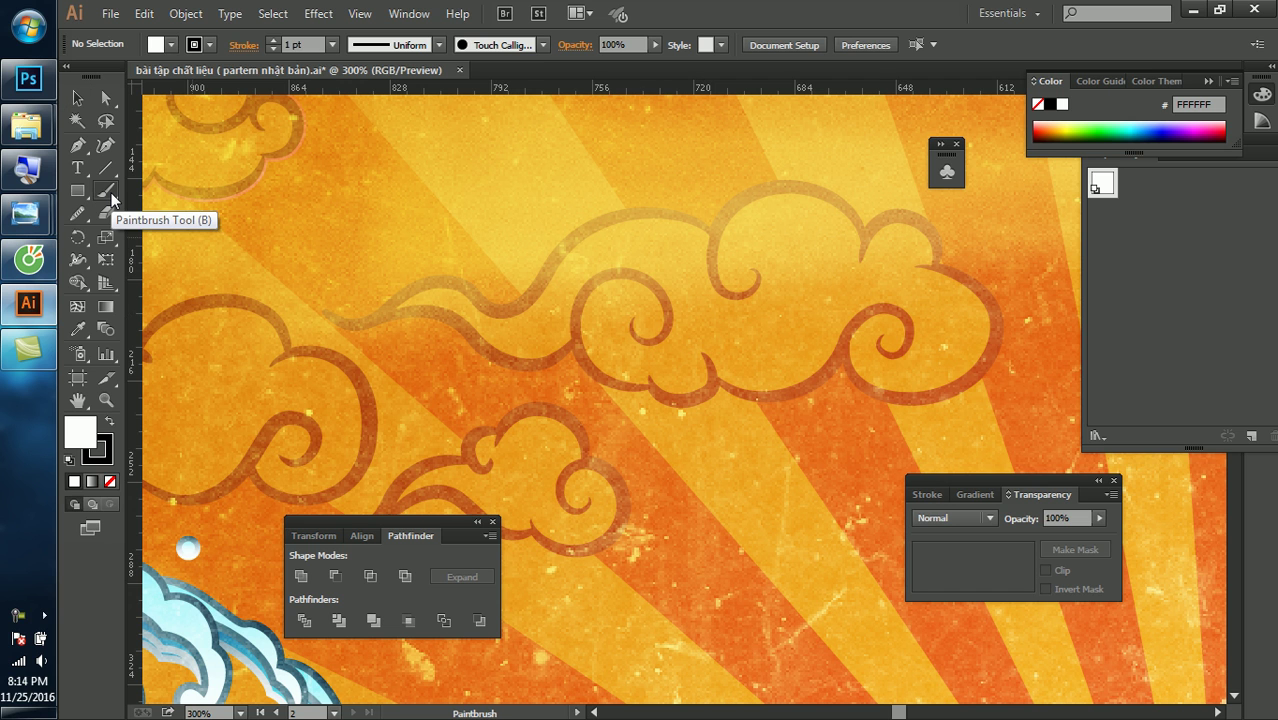
drag(312, 245, 569, 229)
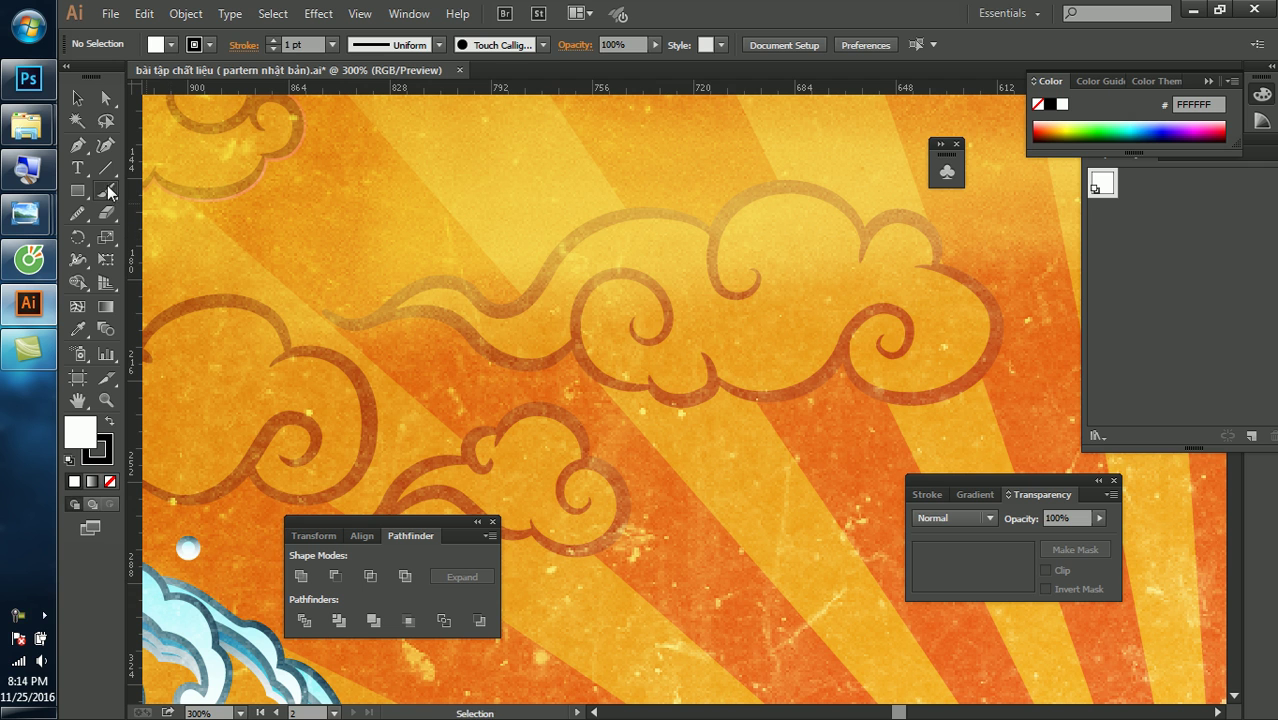
Set Paintbrush Fidelity to Smooth and paint a thick zig-zag above the cloud
key(Return)
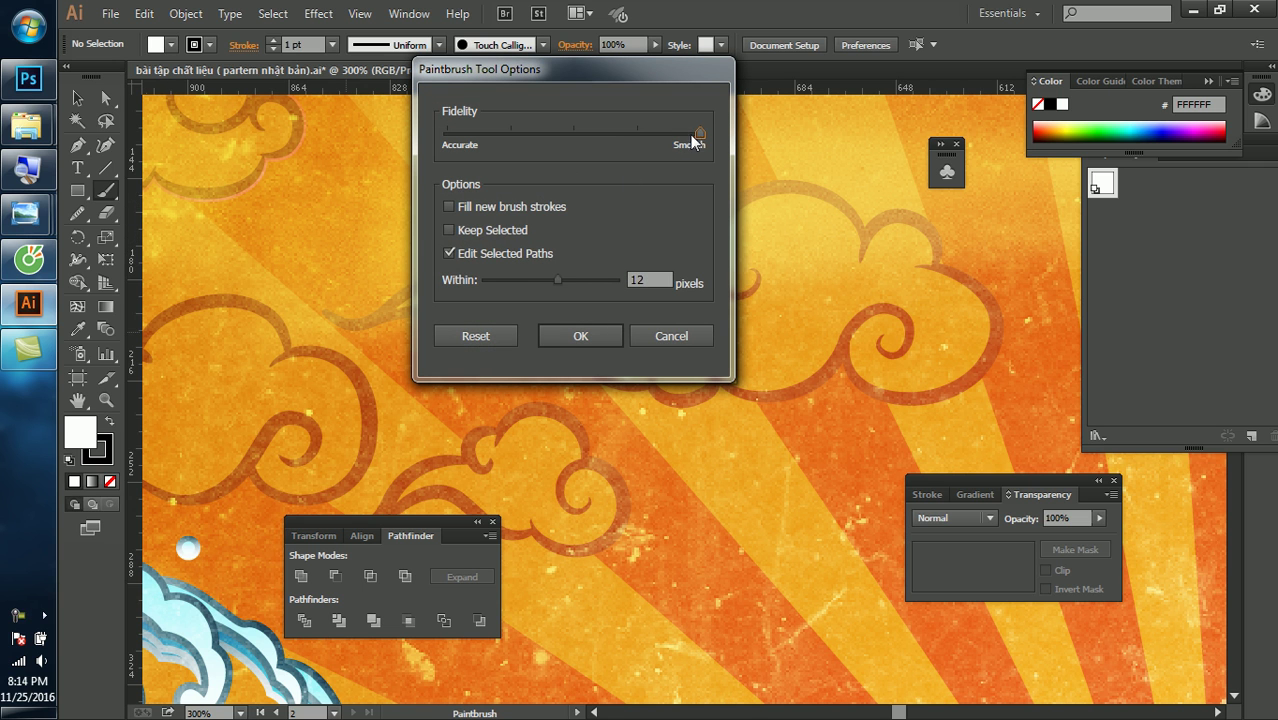
drag(510, 133, 737, 147)
click(583, 338)
mouse_move(318, 262)
mouse_down()
mouse_move(371, 290)
mouse_move(532, 298)
mouse_move(650, 148)
mouse_up()
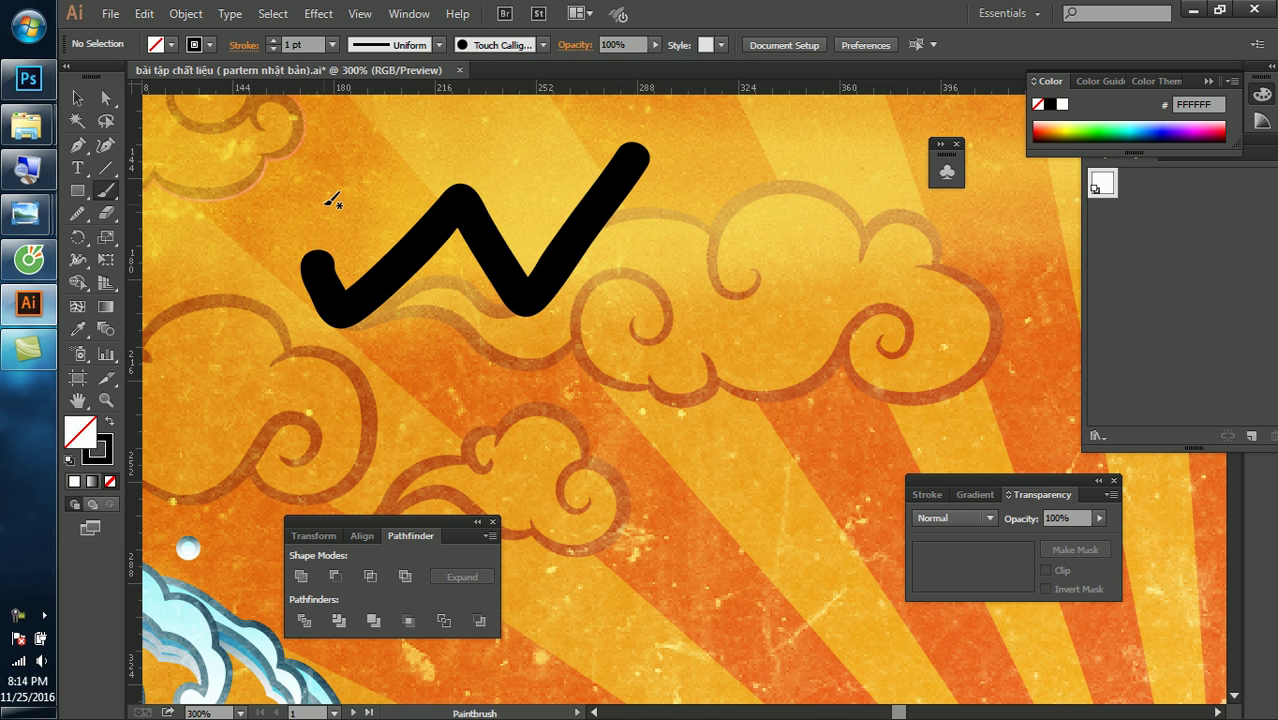
Paint a second zig-zag and a wavy stroke, then remove both, keeping the first
key(Return)
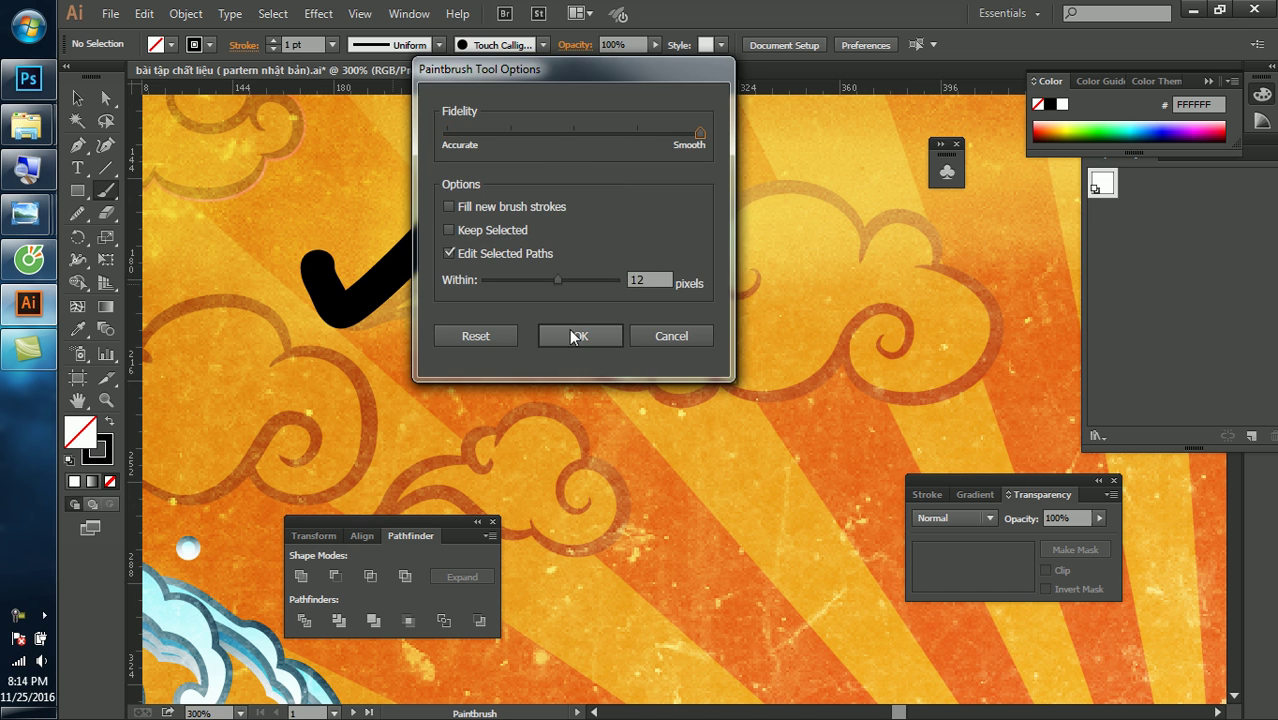
click(580, 336)
mouse_move(320, 362)
mouse_down()
mouse_move(335, 385)
mouse_move(525, 452)
mouse_move(668, 262)
mouse_up()
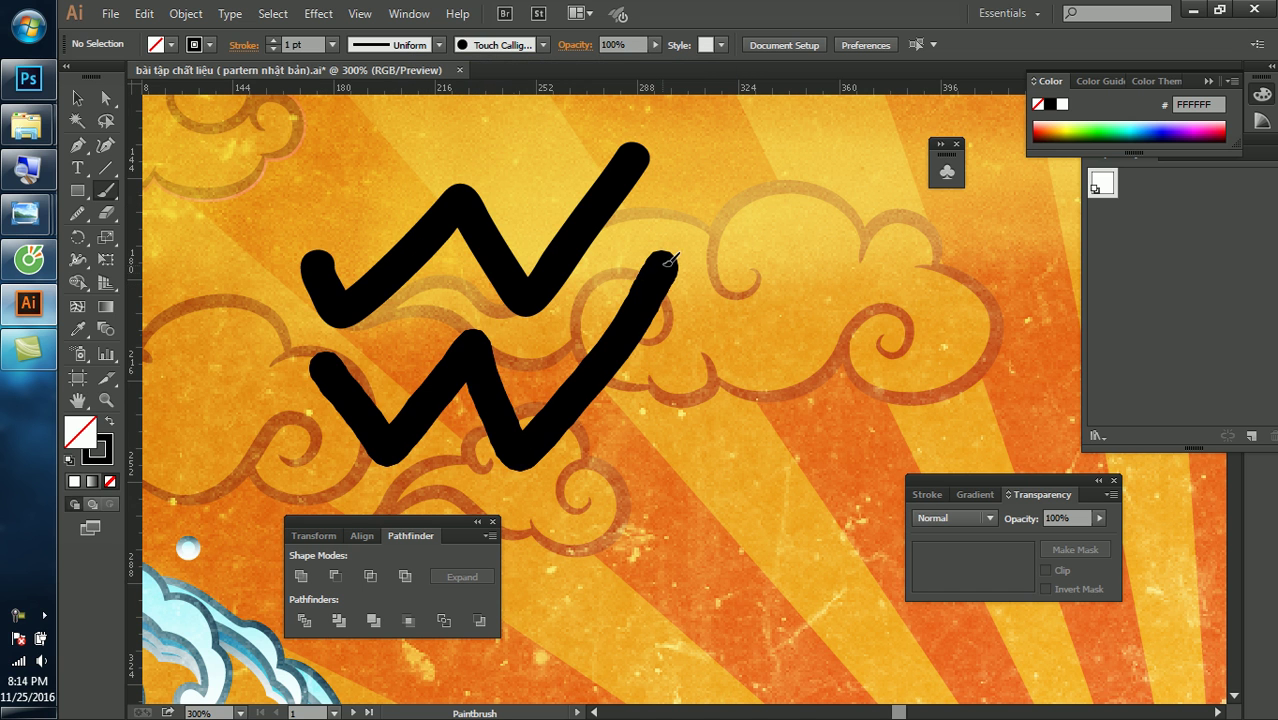
ctrl+click(530, 408)
key(Delete)
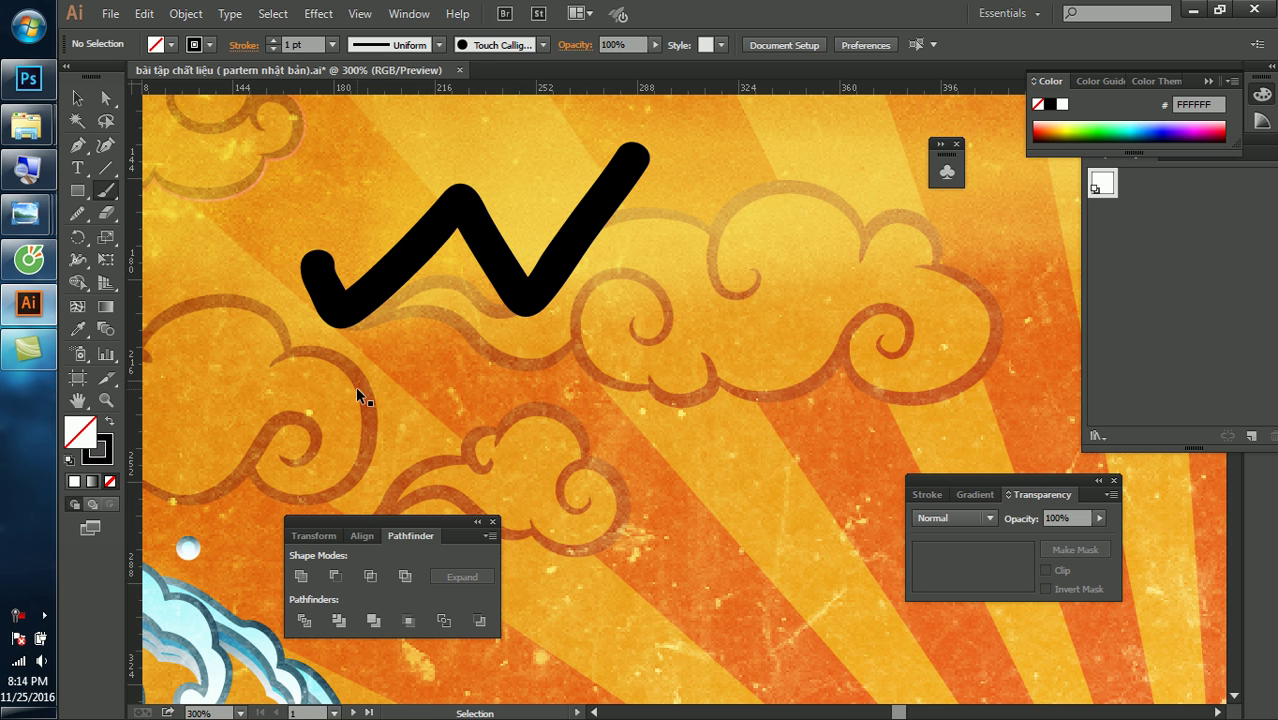
mouse_move(324, 372)
mouse_down()
mouse_move(542, 368)
mouse_move(736, 343)
mouse_up()
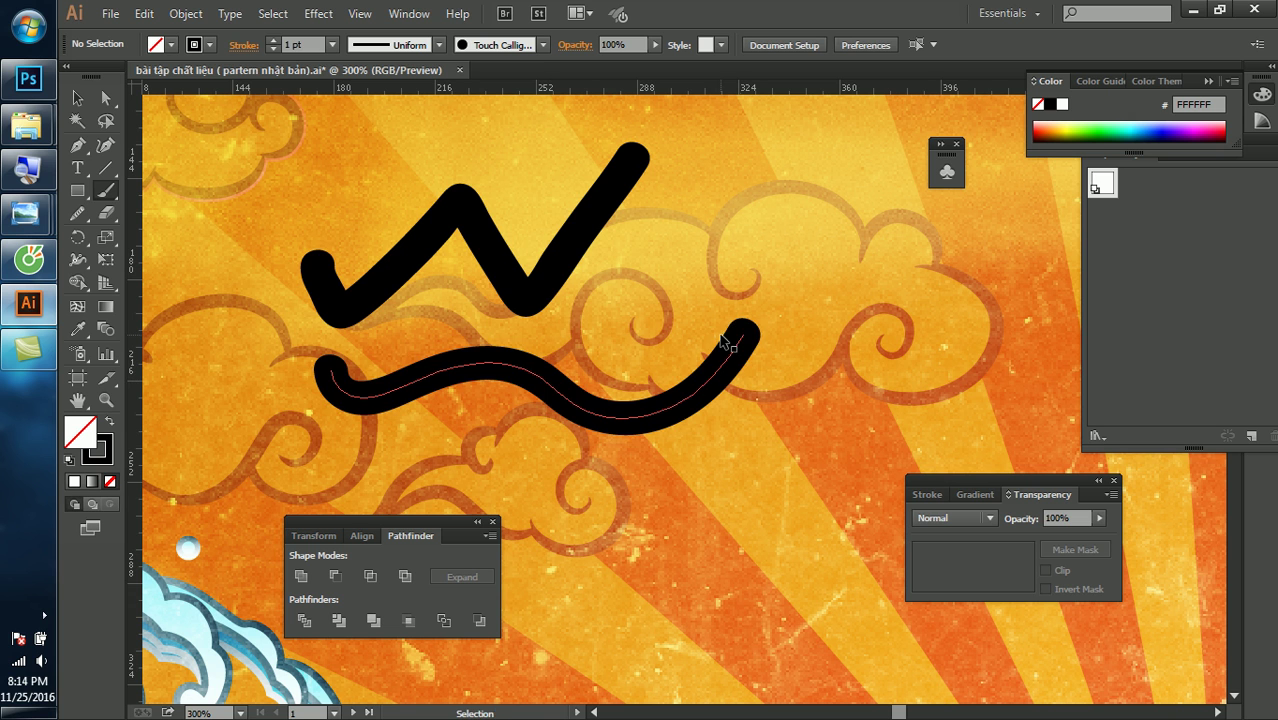
key(ctrl+z)
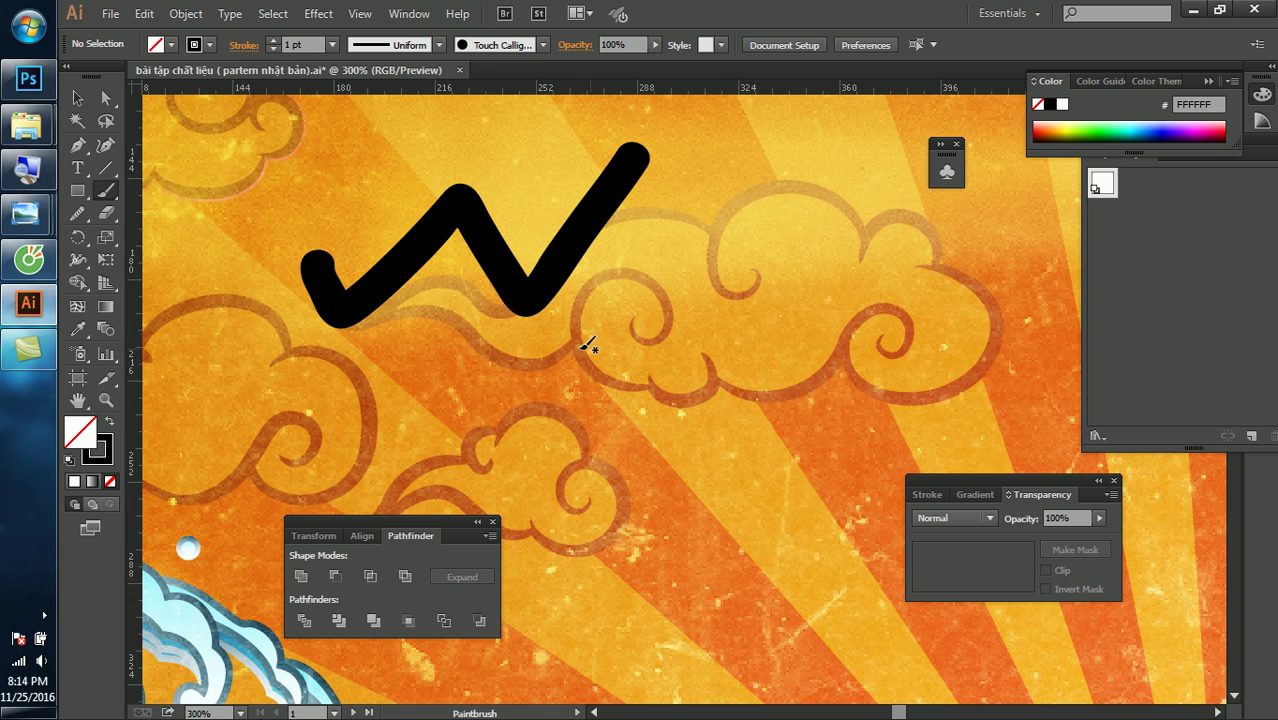
click(114, 183)
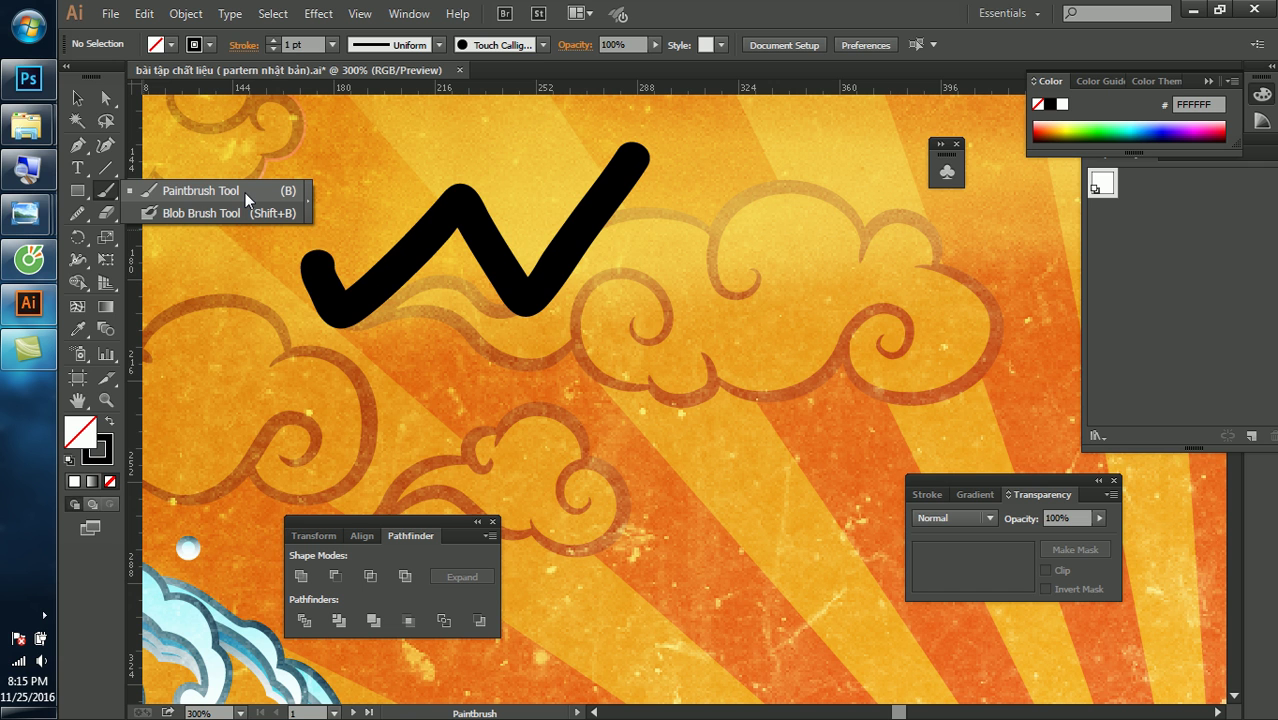
Set the Paintbrush 'Edit selected paths' Within distance to 7 pixels
click(245, 192)
key(Return)
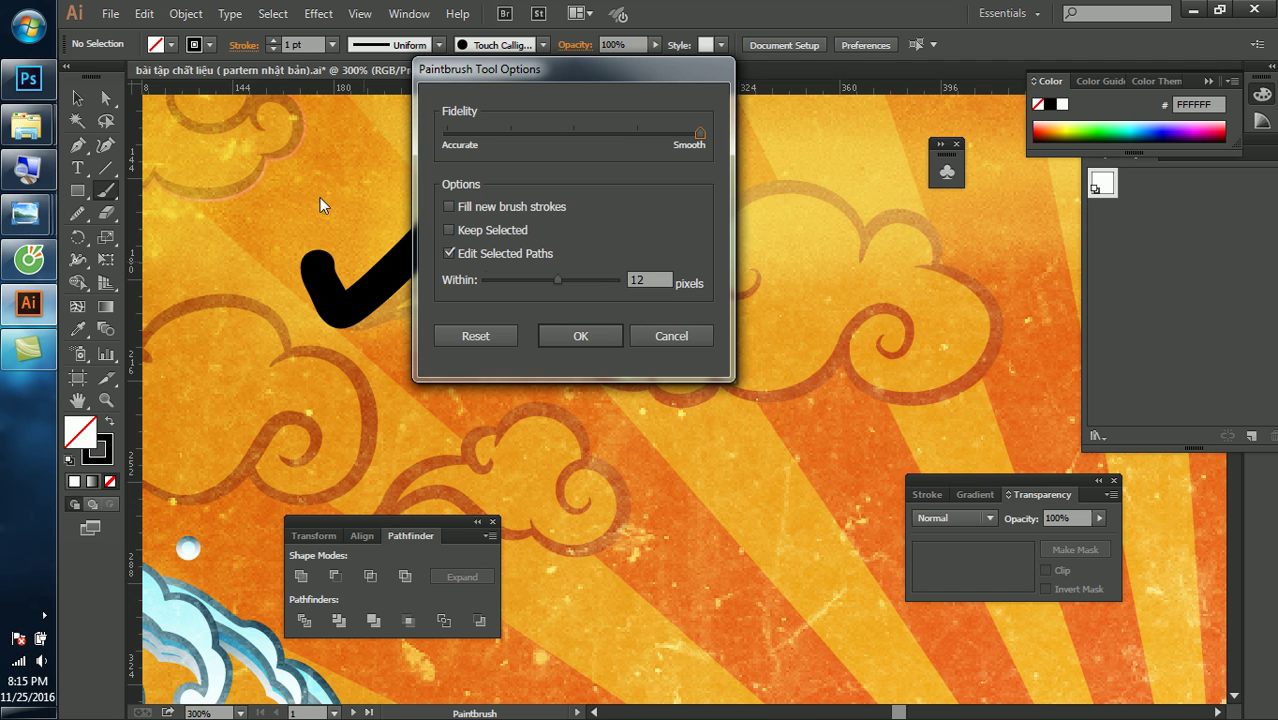
mouse_move(557, 282)
mouse_down()
mouse_move(503, 283)
mouse_move(529, 283)
mouse_up()
click(584, 330)
Paint several test arcs toward the right cloud, undoing each one
mouse_move(555, 382)
mouse_down()
mouse_move(722, 320)
mouse_move(750, 283)
mouse_move(965, 342)
mouse_up()
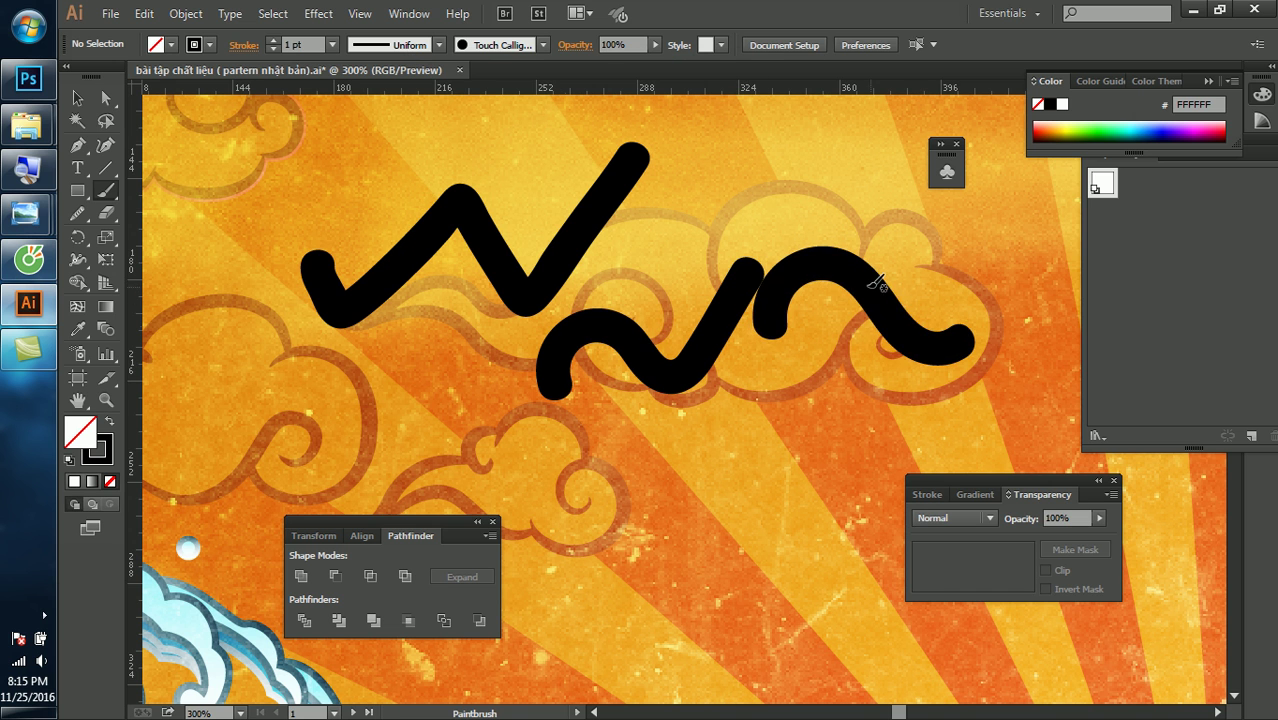
key(ctrl+z)
drag(757, 268, 915, 338)
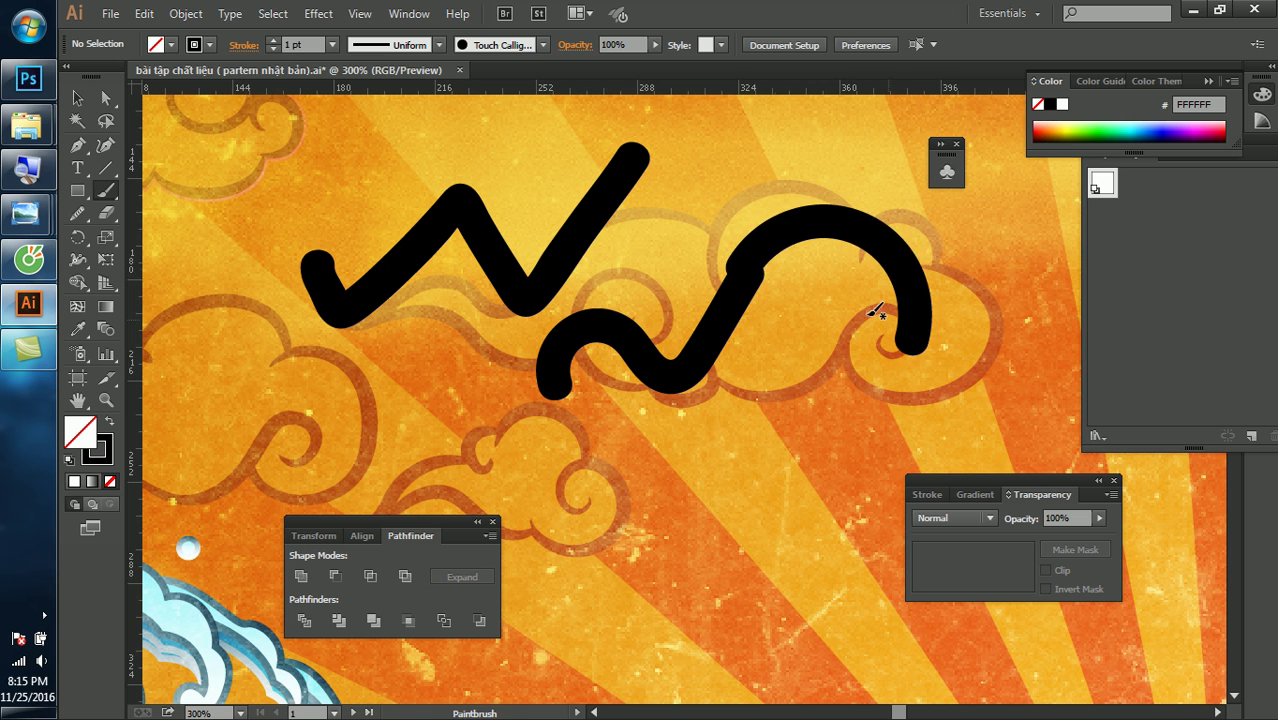
key(ctrl+z)
drag(757, 268, 905, 342)
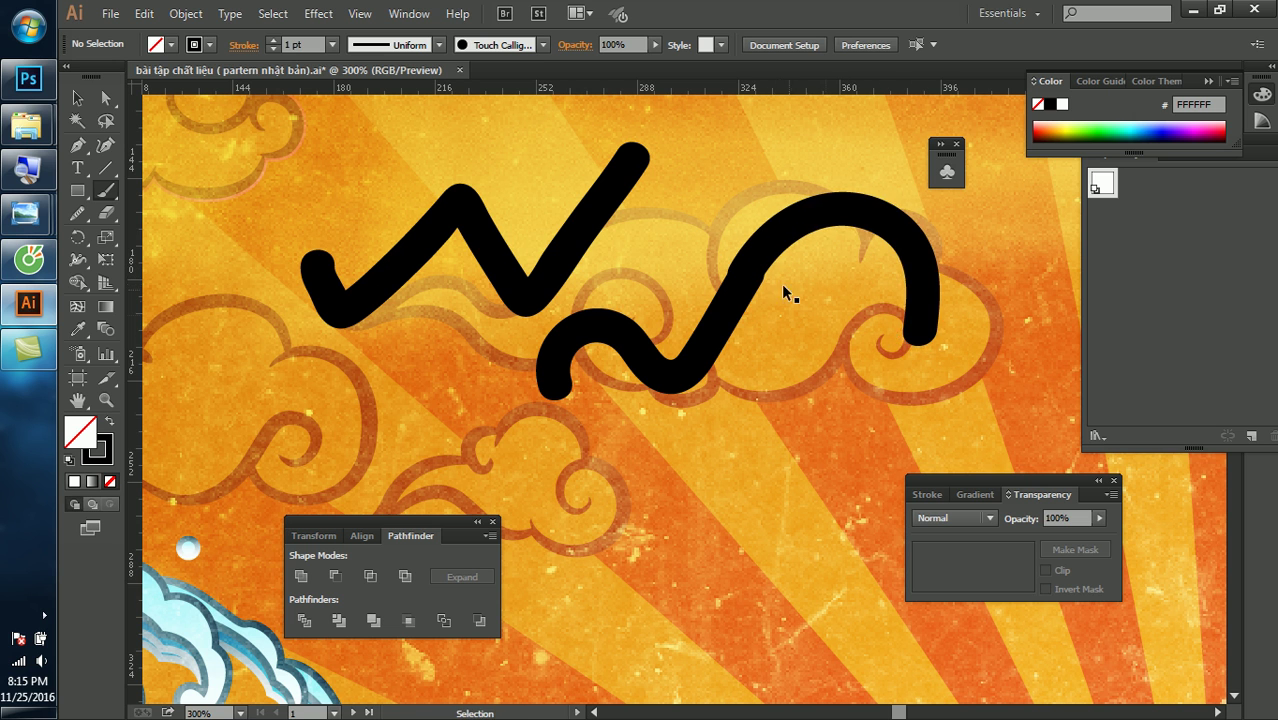
key(ctrl+z)
drag(755, 270, 930, 340)
key(ctrl+z)
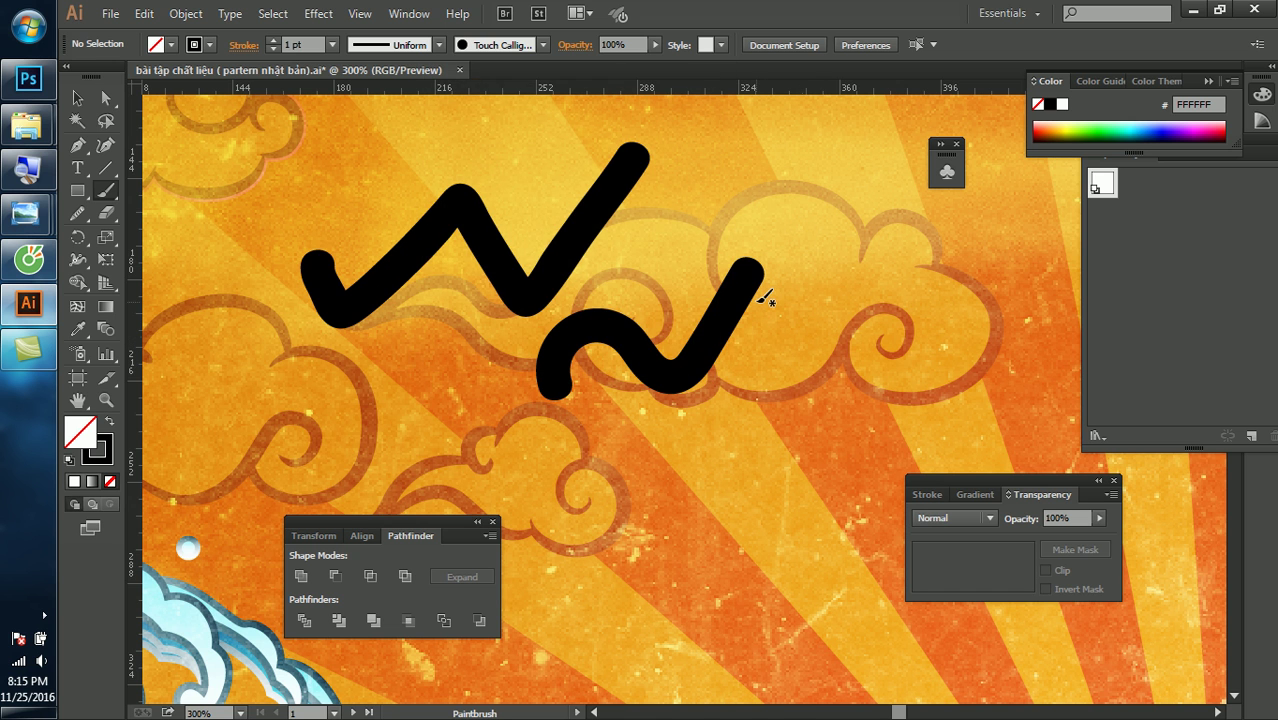
Lower Fidelity toward Accurate and undo the remaining practice strokes
key(Return)
drag(679, 134, 459, 146)
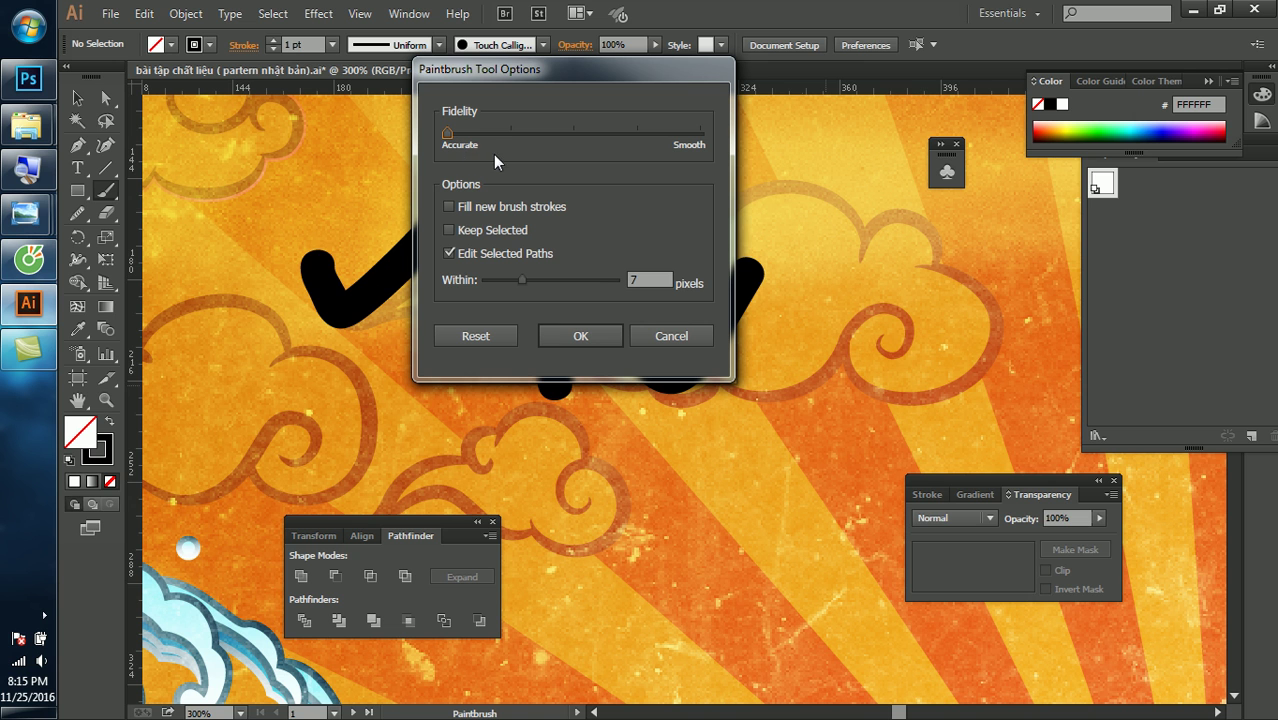
click(665, 342)
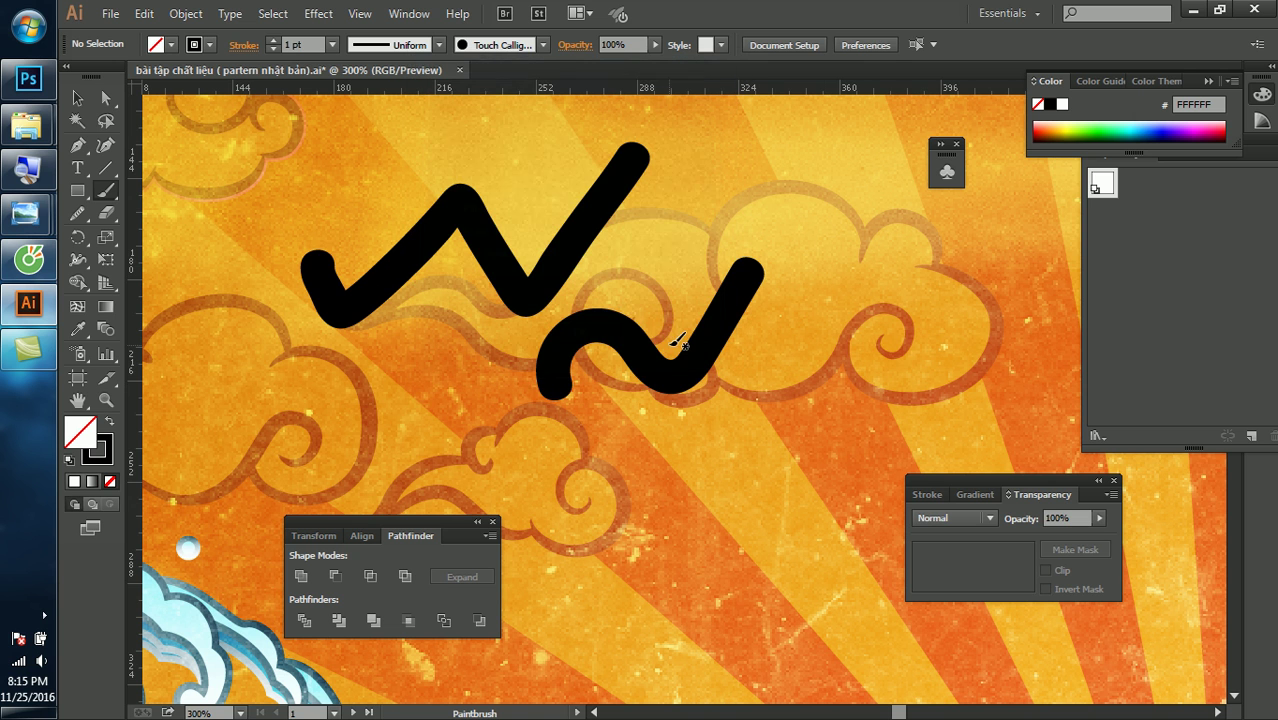
key(ctrl+z)
key(ctrl+z)
key(ctrl+z)
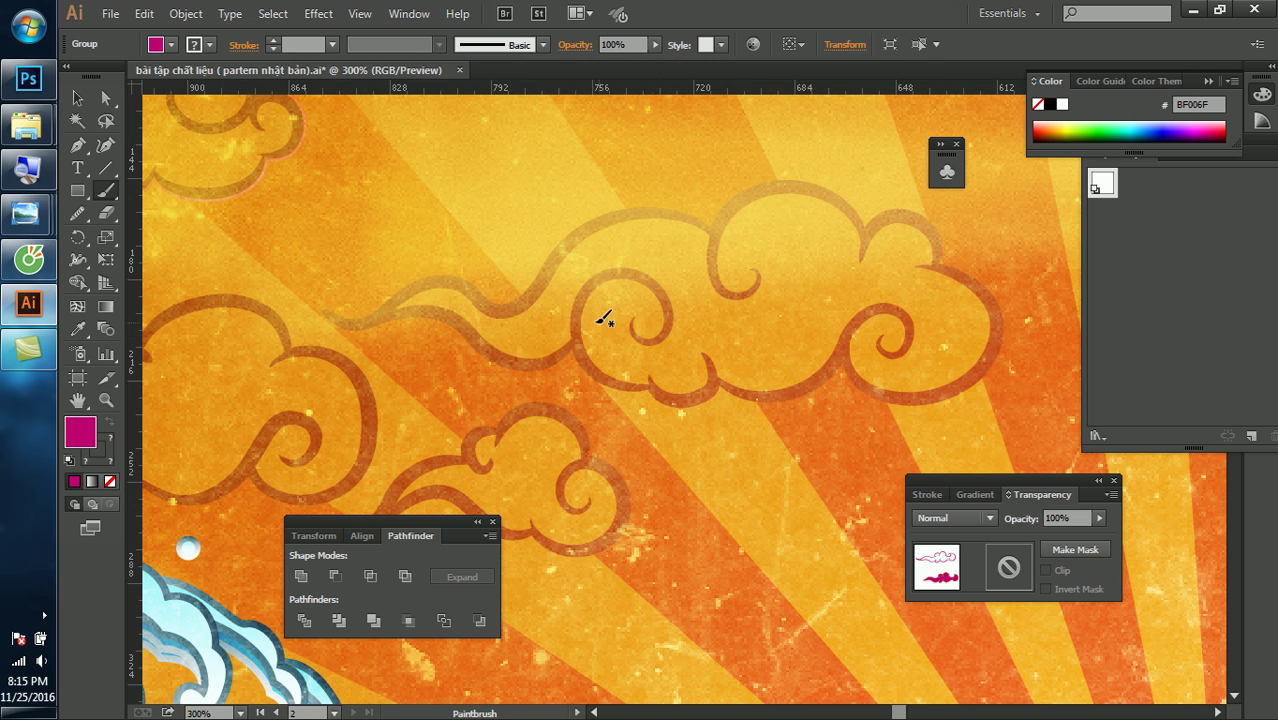
Reset to default colours and test cloud-tail strokes, undoing them while zooming out
key(ctrl+plus)
key(ctrl+plus)
drag(275, 310, 598, 275)
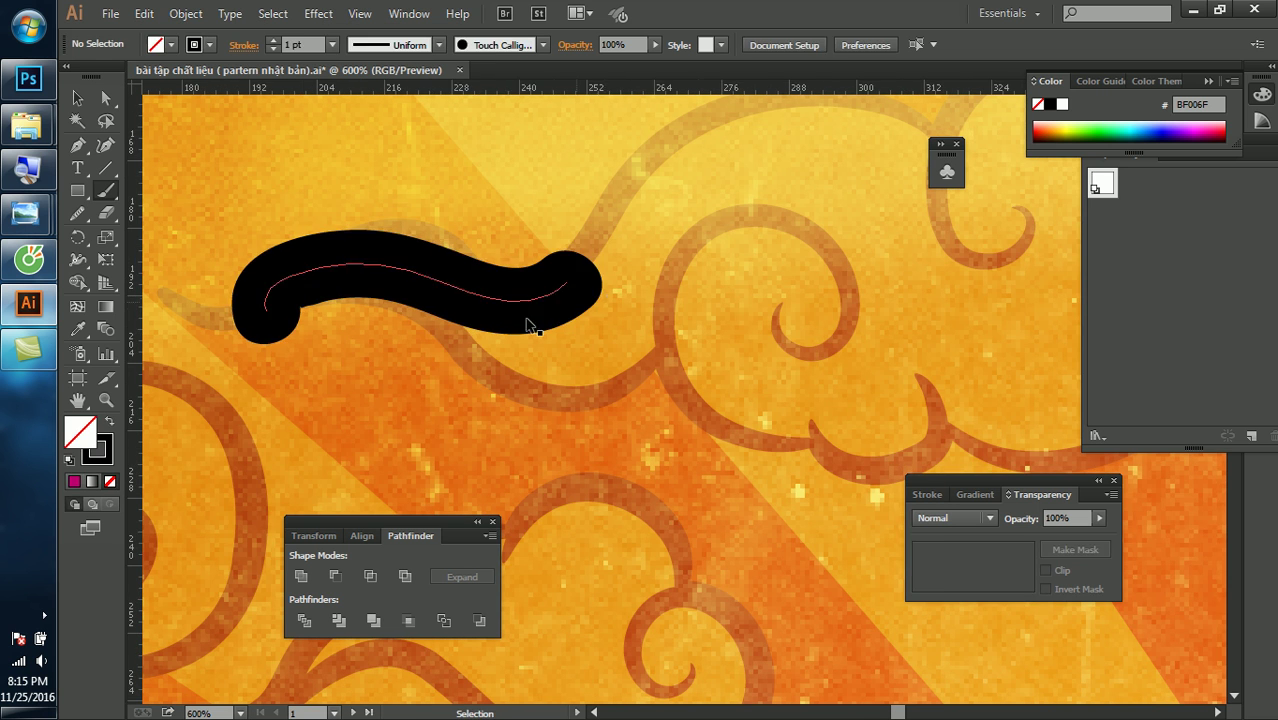
key(ctrl+z)
key(ctrl+minus)
key(d)
mouse_move(250, 320)
mouse_down()
mouse_move(379, 262)
mouse_move(495, 262)
mouse_up()
key(ctrl+z)
key(ctrl+minus)
Paint the cloud's wavy tail, its scroll curl, and a thicker left tail in black
mouse_move(220, 292)
mouse_down()
mouse_move(285, 300)
mouse_move(428, 282)
mouse_move(545, 193)
mouse_move(630, 234)
mouse_up()
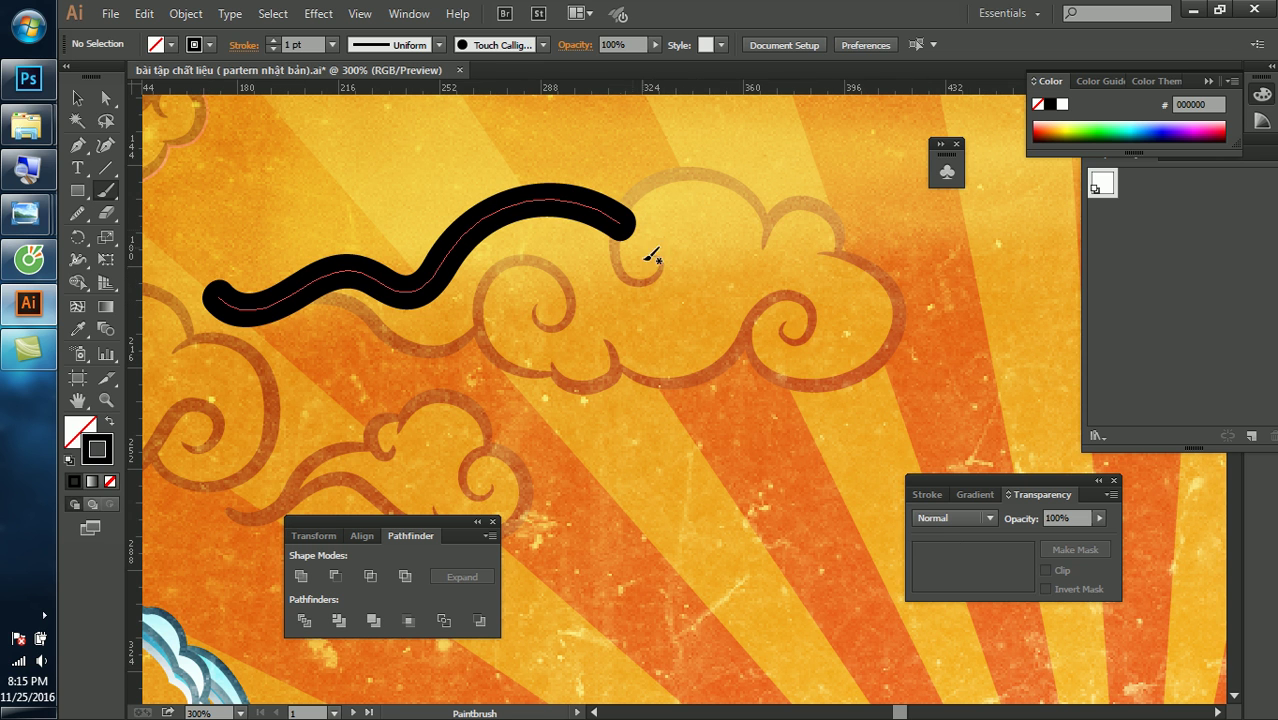
mouse_move(656, 255)
mouse_down()
mouse_move(660, 266)
mouse_move(617, 218)
mouse_move(747, 188)
mouse_move(768, 226)
mouse_move(762, 262)
mouse_move(822, 194)
mouse_move(845, 228)
mouse_move(813, 257)
mouse_move(864, 248)
mouse_move(888, 345)
mouse_move(756, 362)
mouse_move(815, 300)
mouse_move(767, 347)
mouse_move(745, 335)
mouse_move(675, 395)
mouse_move(597, 375)
mouse_move(618, 350)
mouse_move(555, 375)
mouse_move(571, 322)
mouse_move(525, 295)
mouse_move(563, 265)
mouse_move(478, 285)
mouse_move(530, 376)
mouse_up()
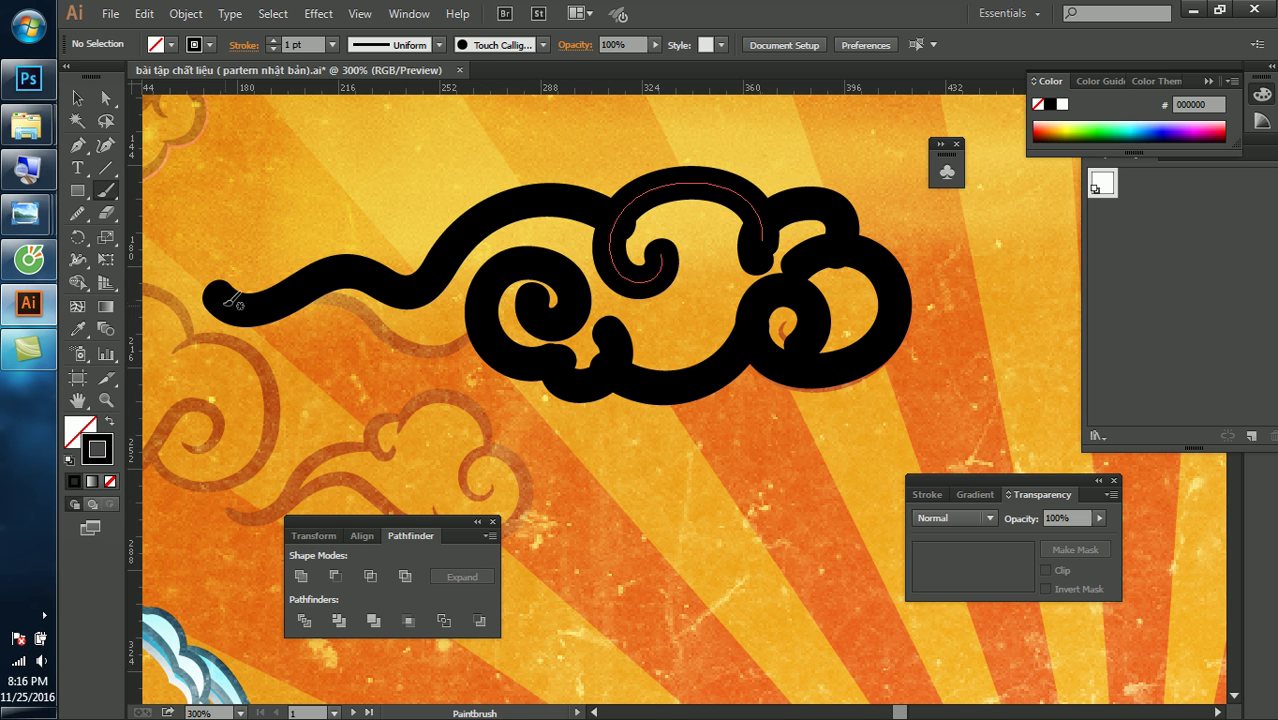
mouse_move(300, 294)
mouse_down()
mouse_move(465, 345)
mouse_move(495, 328)
mouse_up()
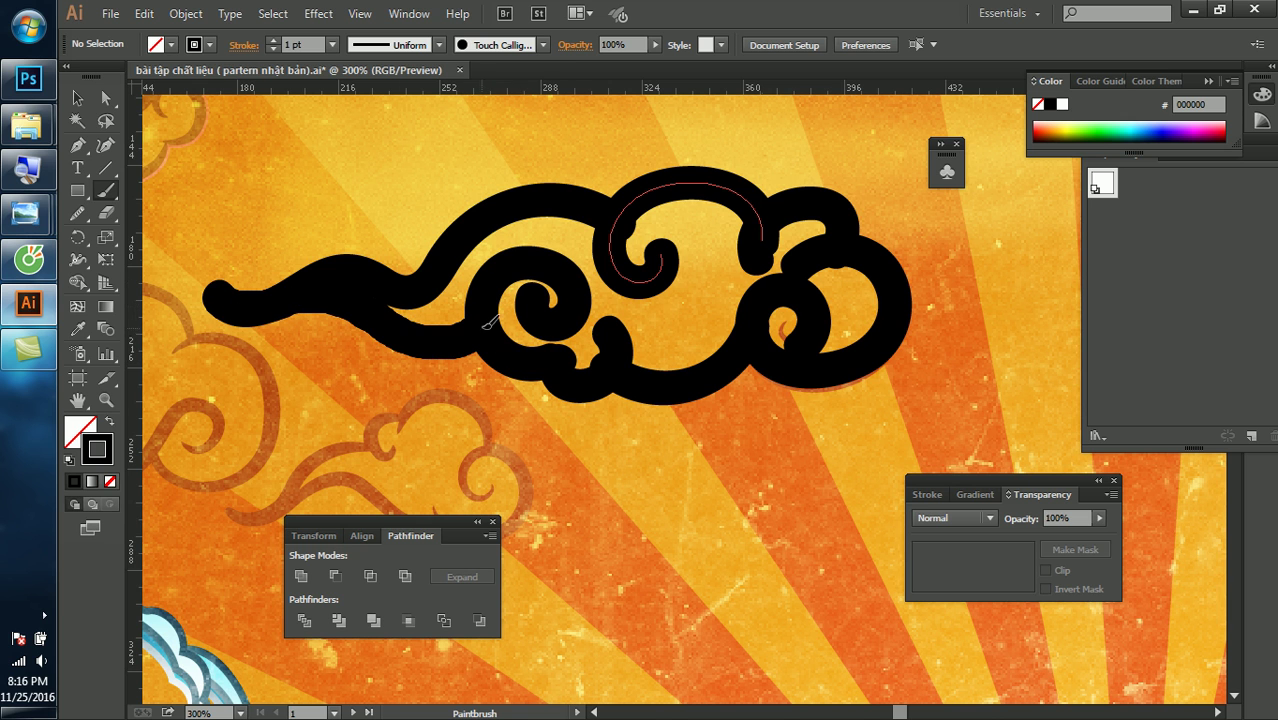
Select the whole black cloud path, undoing an accidental move of the texture image
key(v)
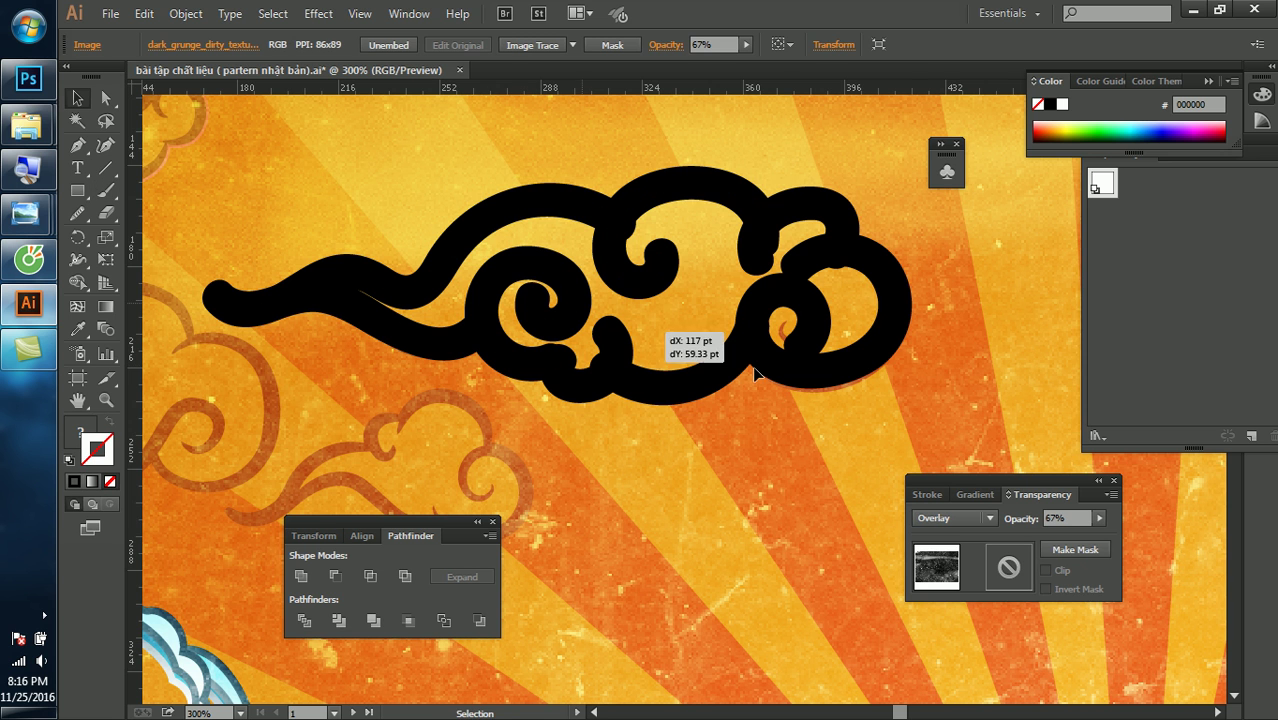
drag(343, 191, 922, 440)
key(ctrl+z)
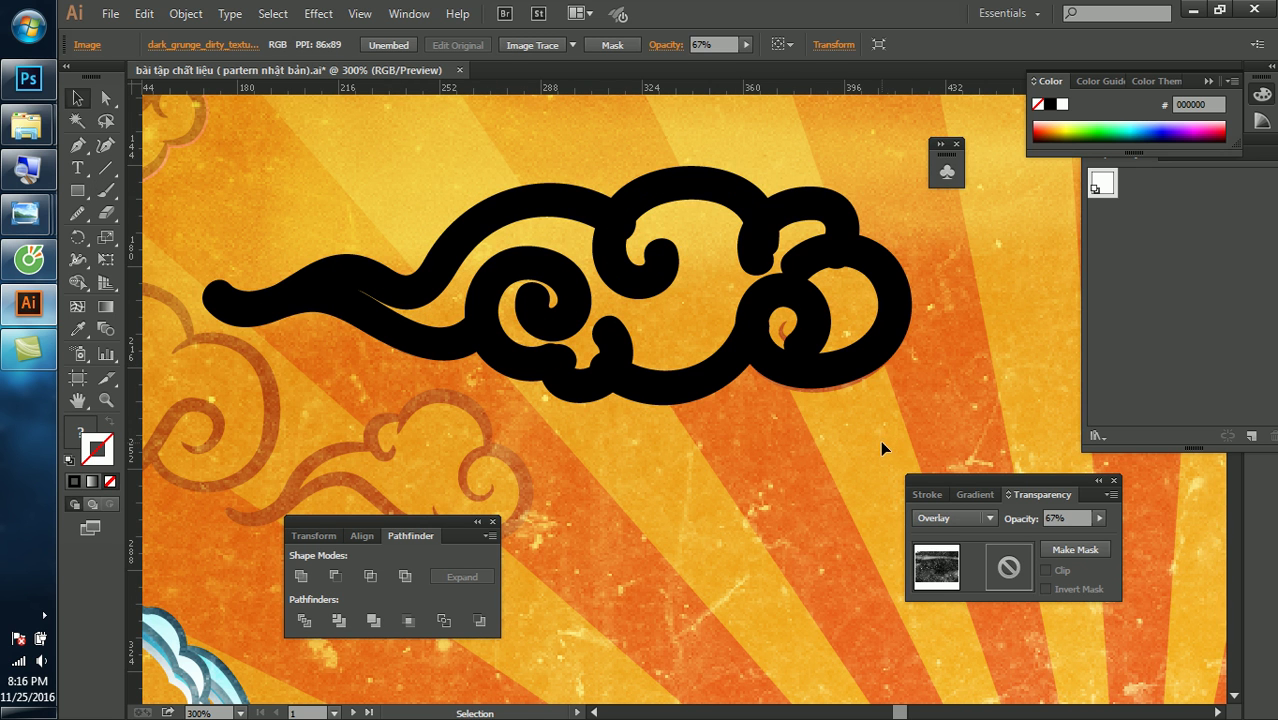
key(ctrl+shift+a)
drag(490, 142, 898, 428)
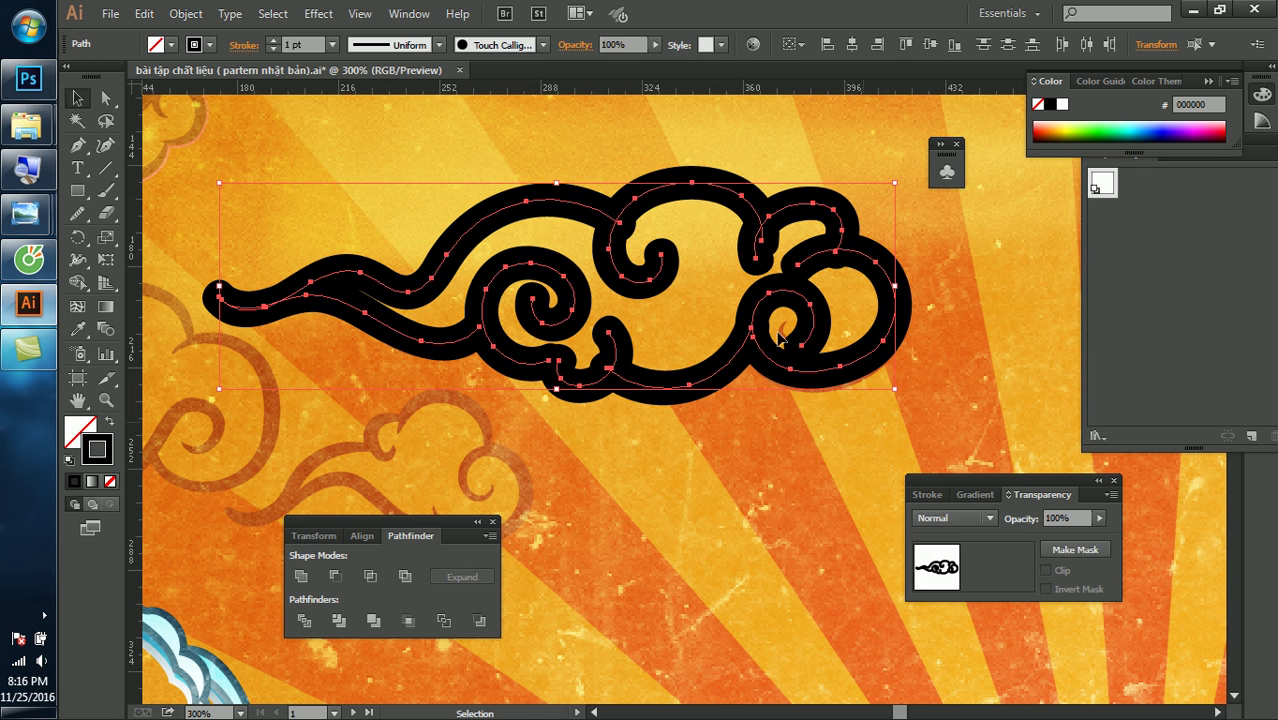
drag(333, 132, 872, 417)
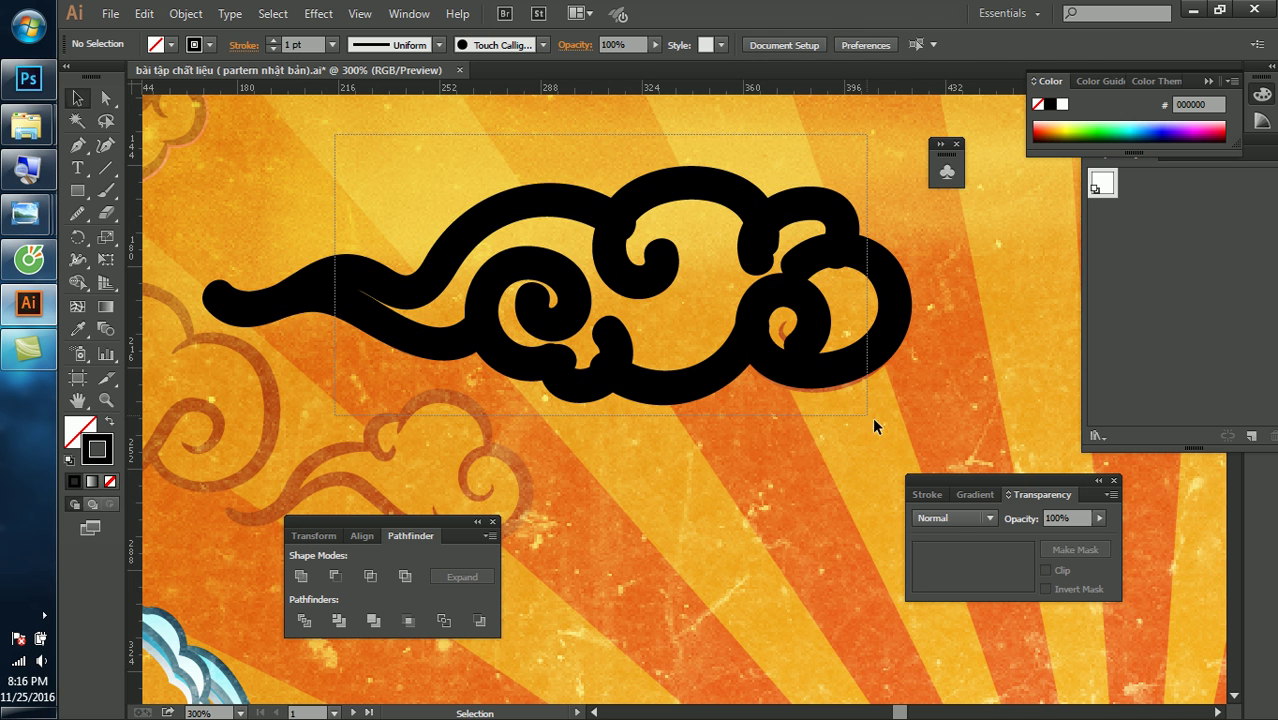
click(333, 45)
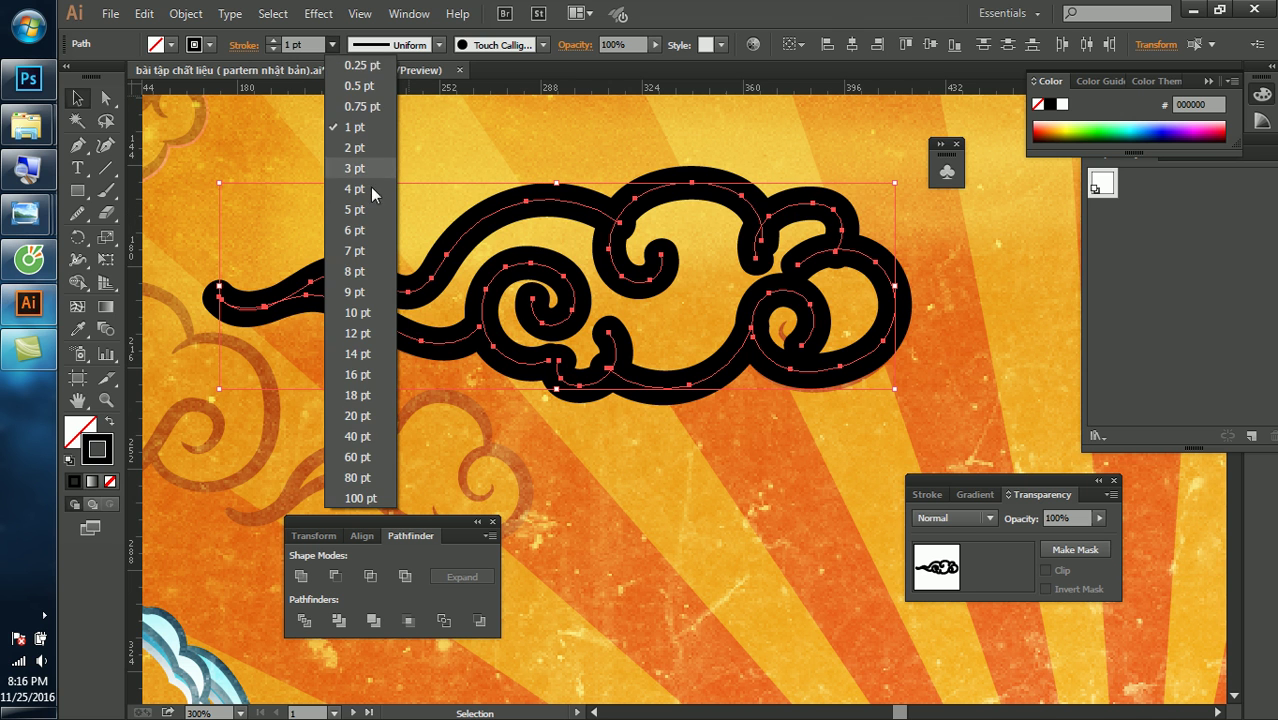
click(371, 189)
key(ctrl+z)
key(a)
click(383, 50)
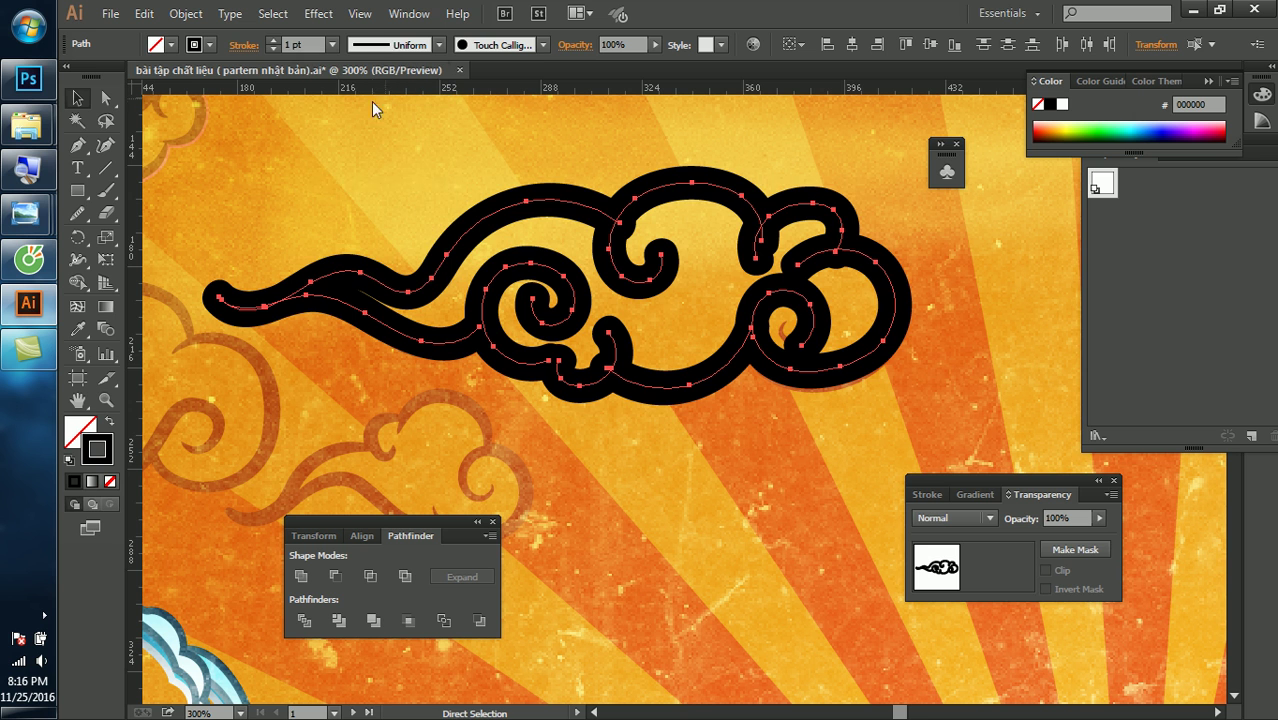
key(v)
click(365, 148)
drag(367, 155, 888, 440)
Give the cloud default colours, the tapering width profile and a 4 pt stroke
key(d)
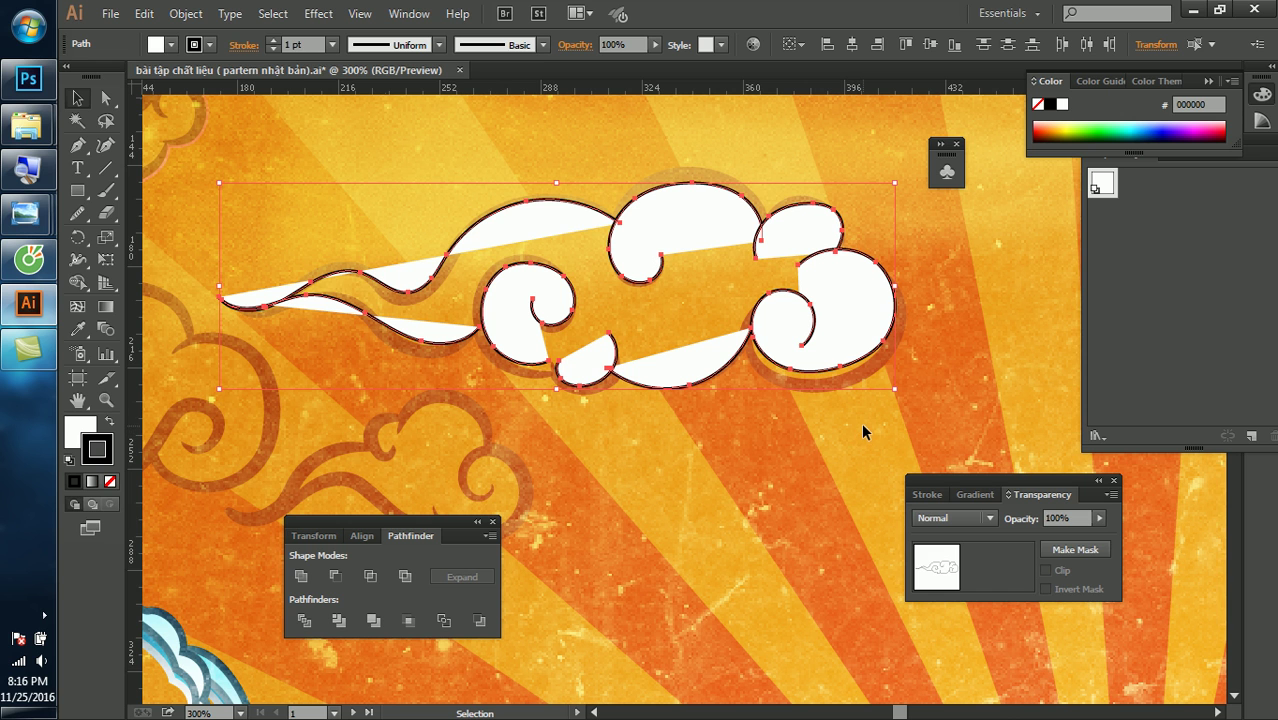
click(411, 44)
click(370, 100)
double_click(300, 44)
text(4)
key(Return)
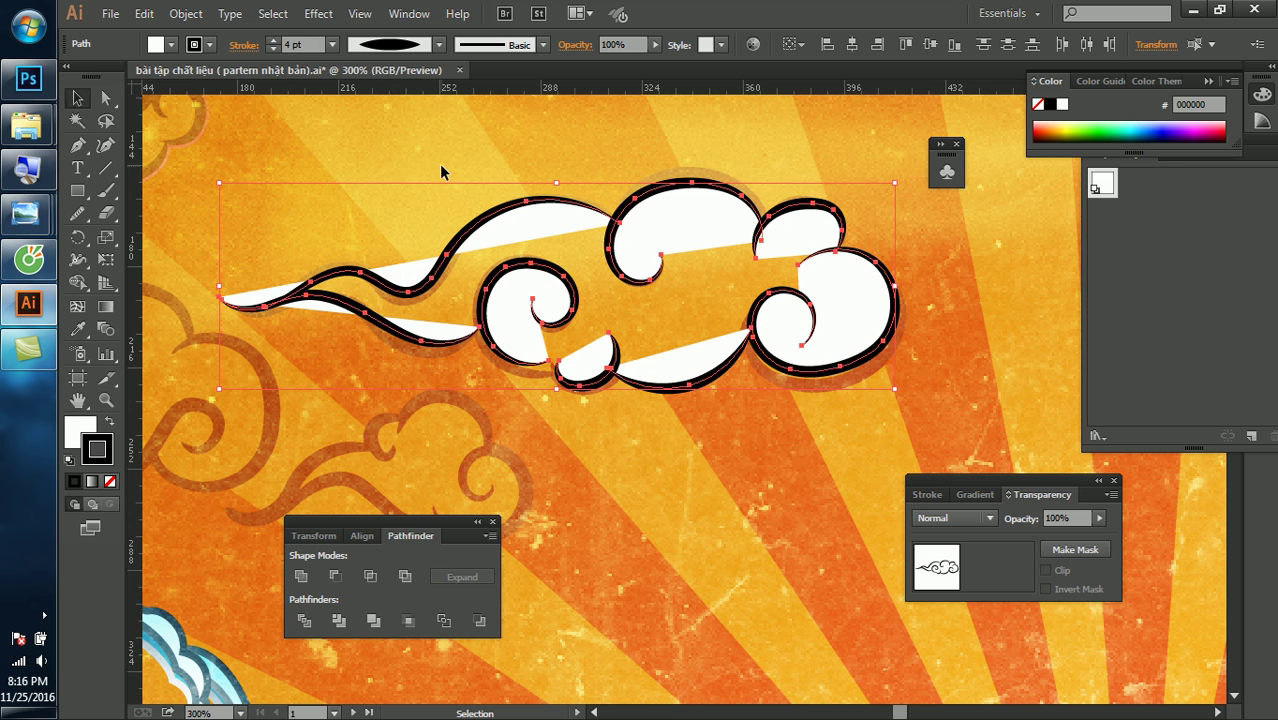
Reselect the cloud and set its fill to None
click(439, 163)
drag(381, 179, 552, 416)
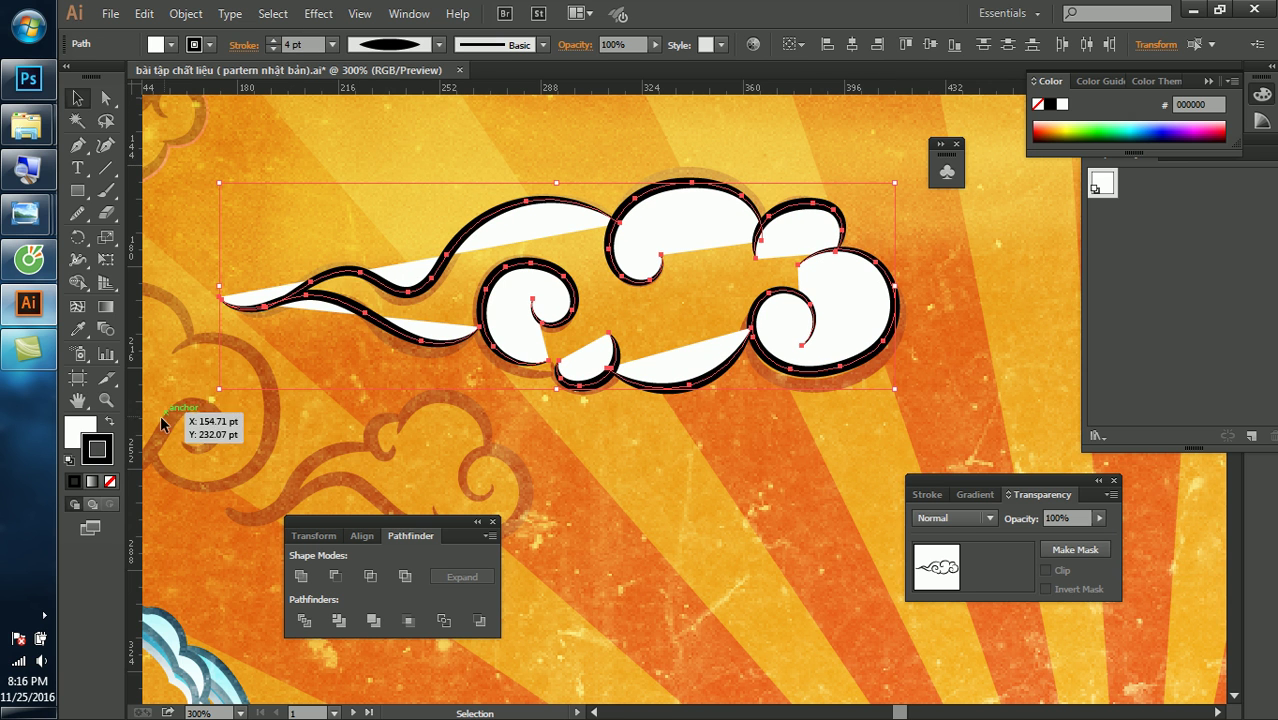
click(78, 430)
click(110, 481)
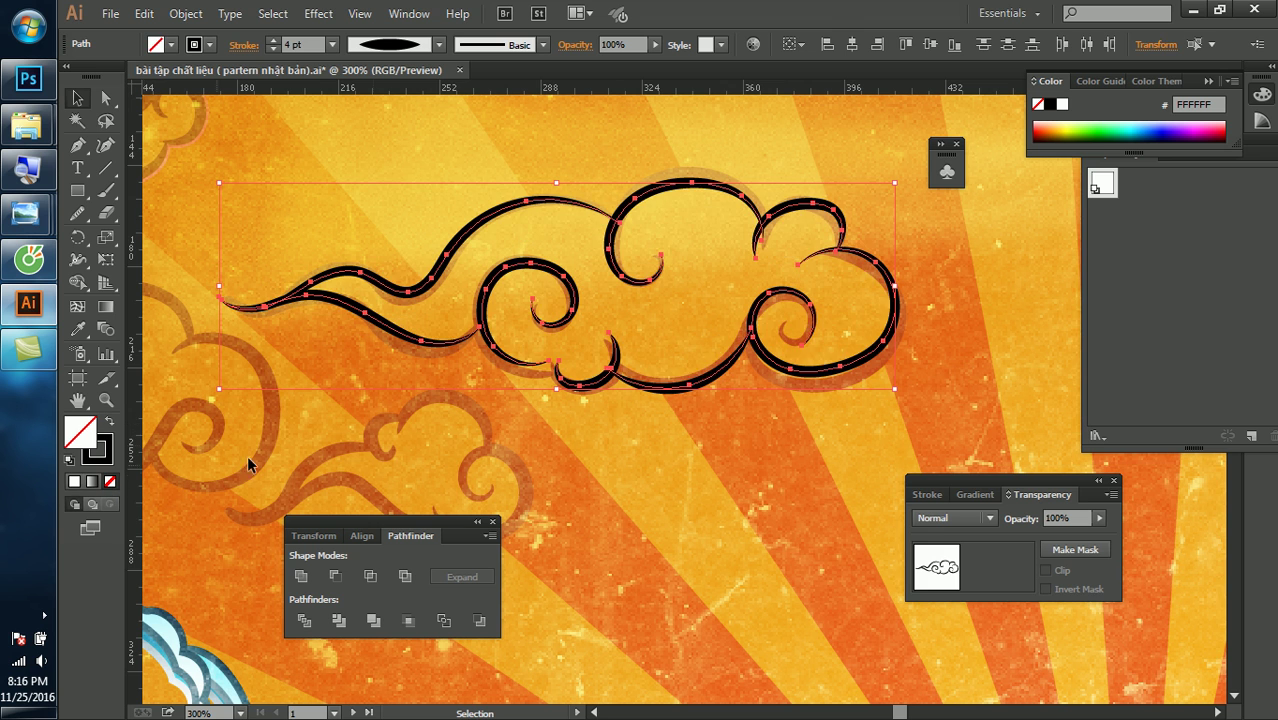
click(509, 438)
Select the cloud path and step its stroke weight up through 6 pt to 7 pt
scroll(508, 422, down, 1)
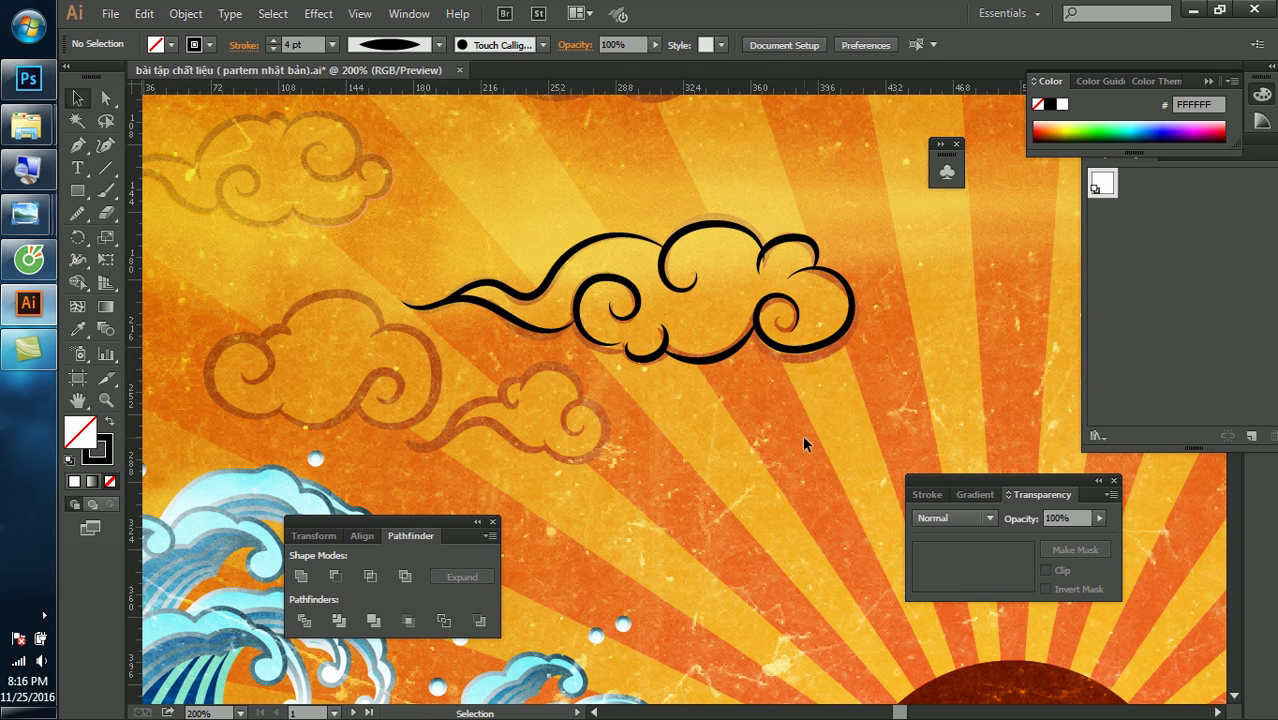
drag(385, 190, 826, 388)
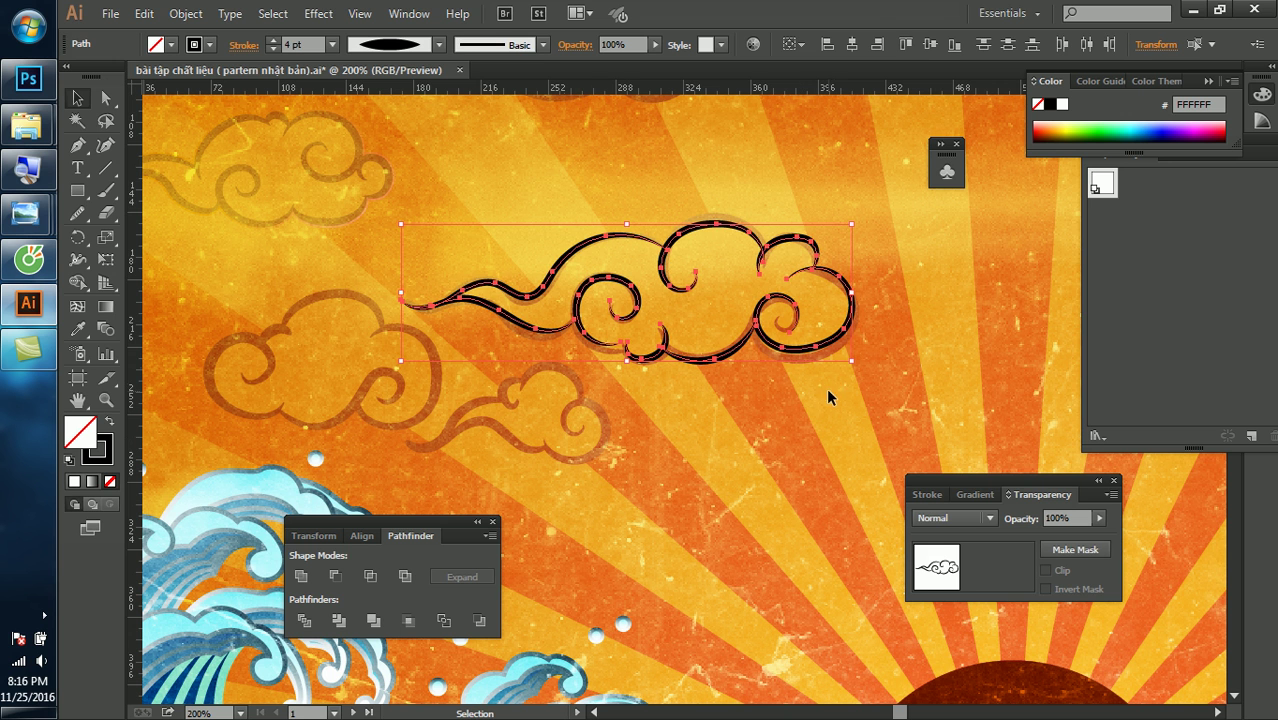
click(274, 41)
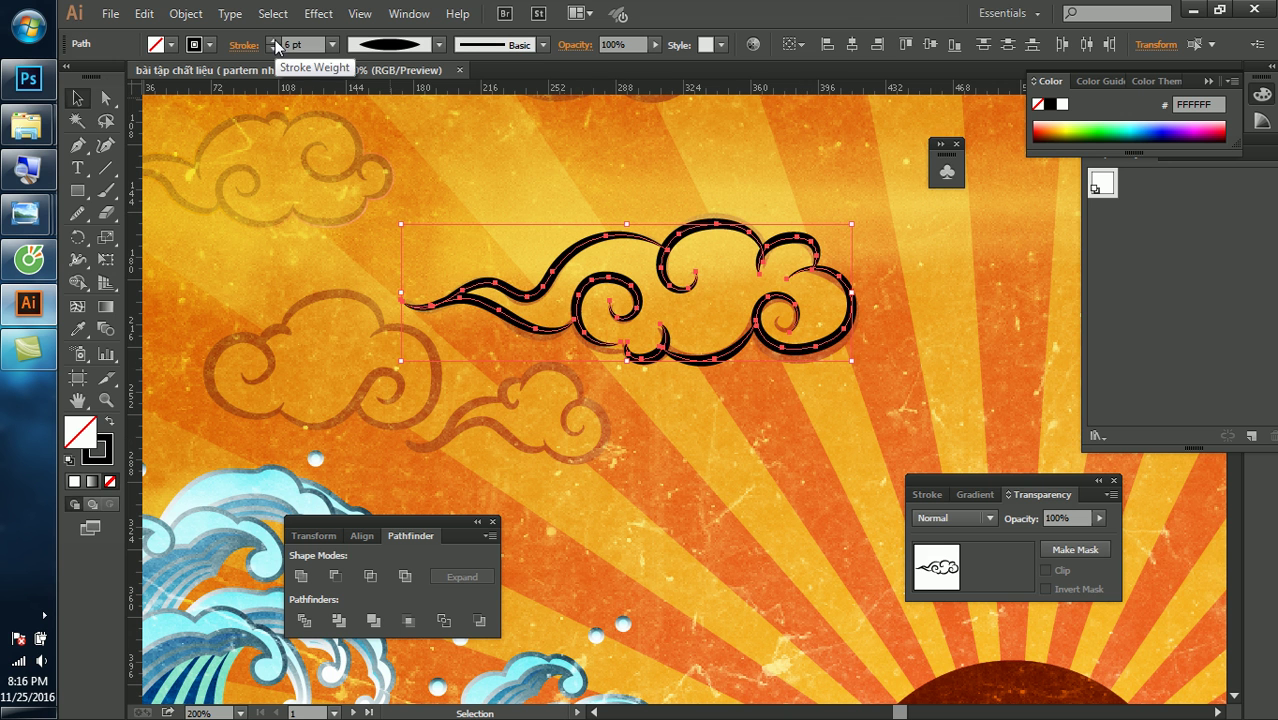
click(274, 41)
click(851, 240)
scroll(851, 240, up, 2)
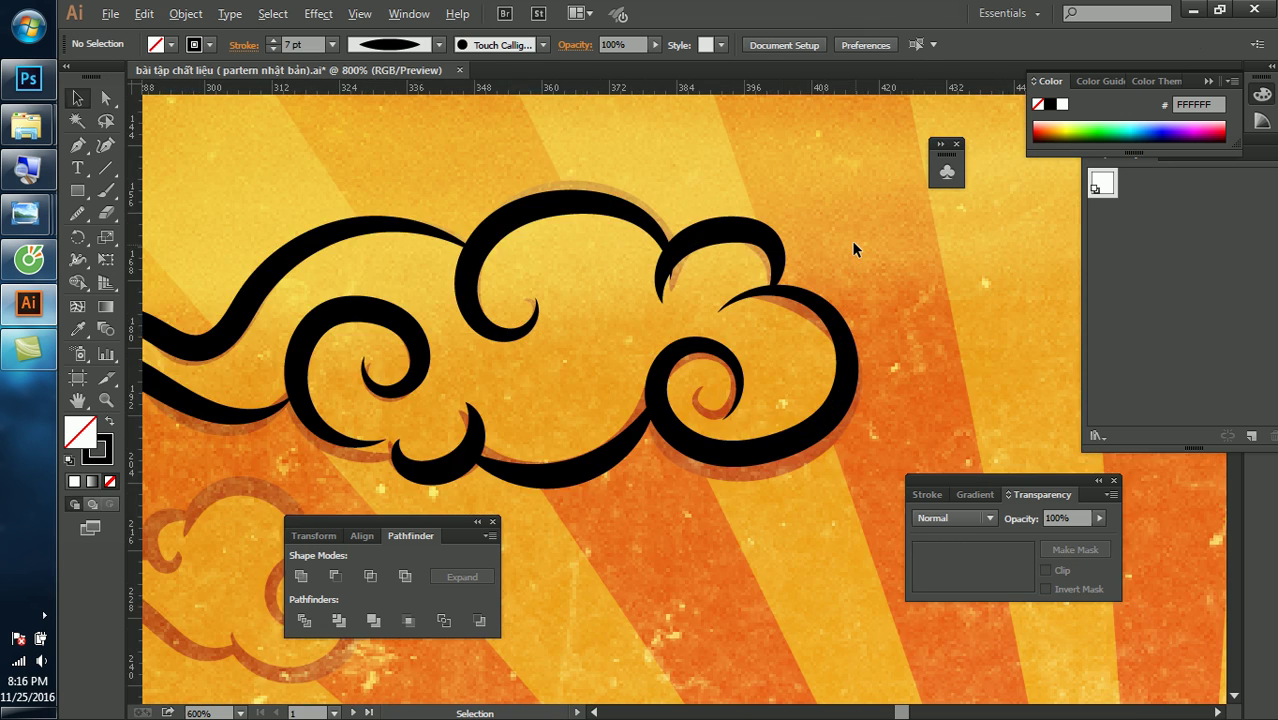
scroll(851, 240, up, 2)
click(668, 220)
scroll(660, 245, up, 1)
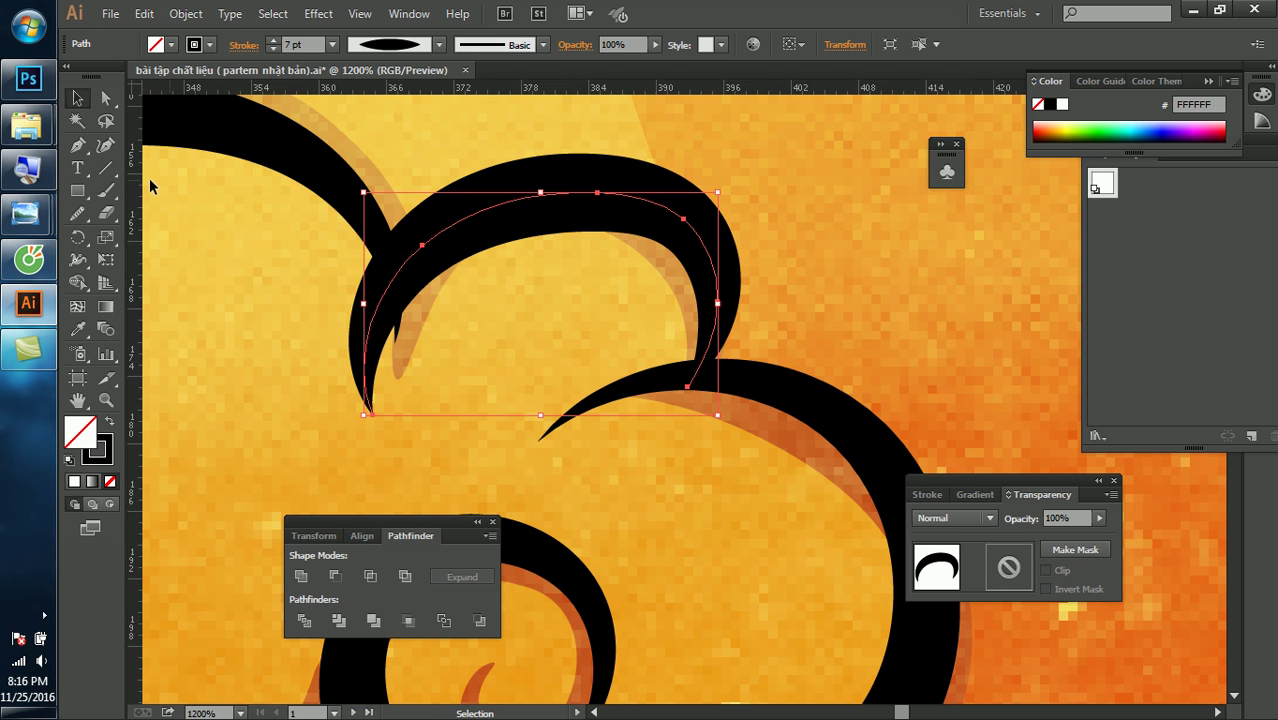
Smooth the right side of the cloud's upper arch with the Smooth Tool
drag(78, 222, 150, 238)
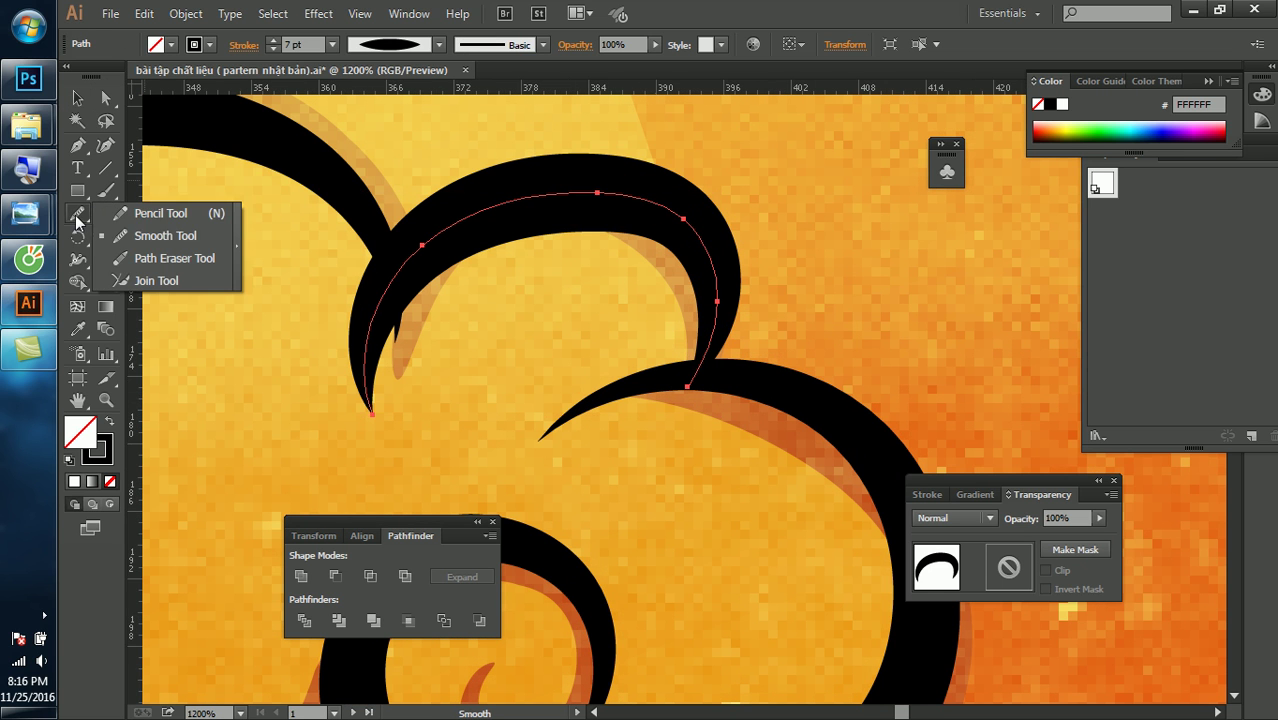
click(150, 236)
drag(728, 204, 645, 240)
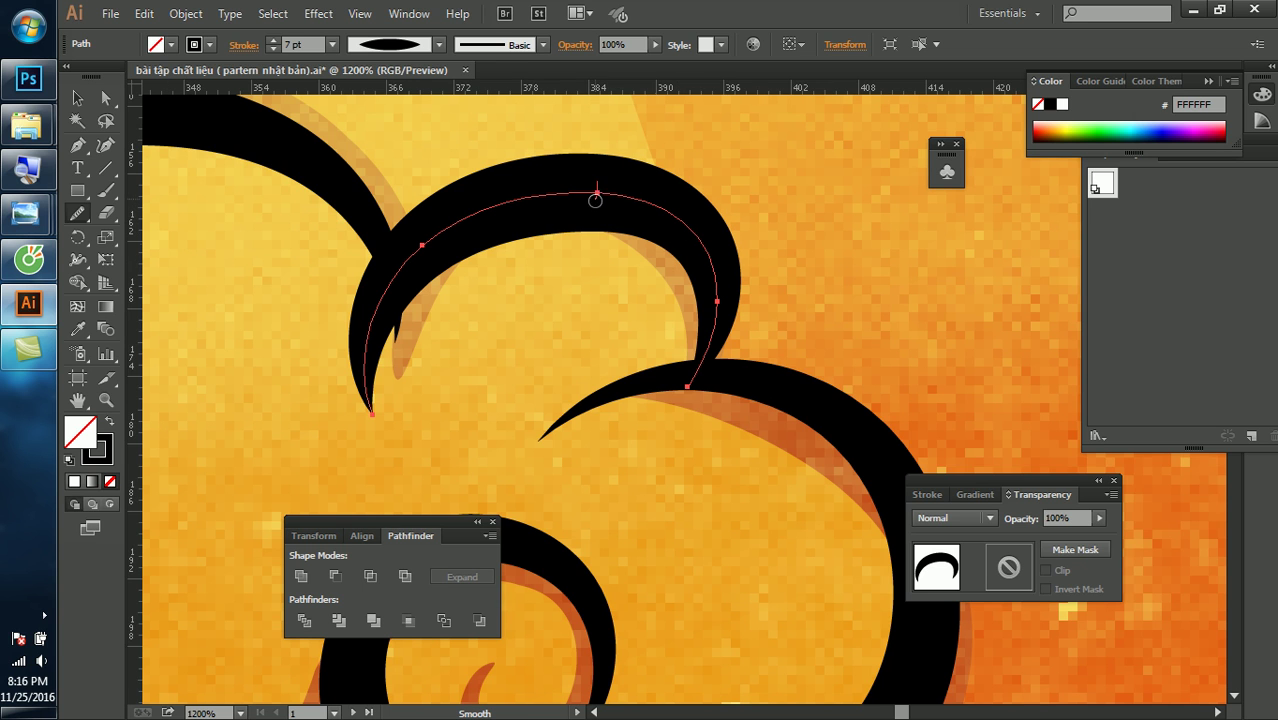
mouse_move(719, 297)
mouse_down()
mouse_move(657, 308)
mouse_move(770, 225)
mouse_up()
key(ctrl+minus)
key(ctrl+minus)
key(ctrl+minus)
Select the inner spiral and smooth its top and upper curve
scroll(605, 288, up, 2)
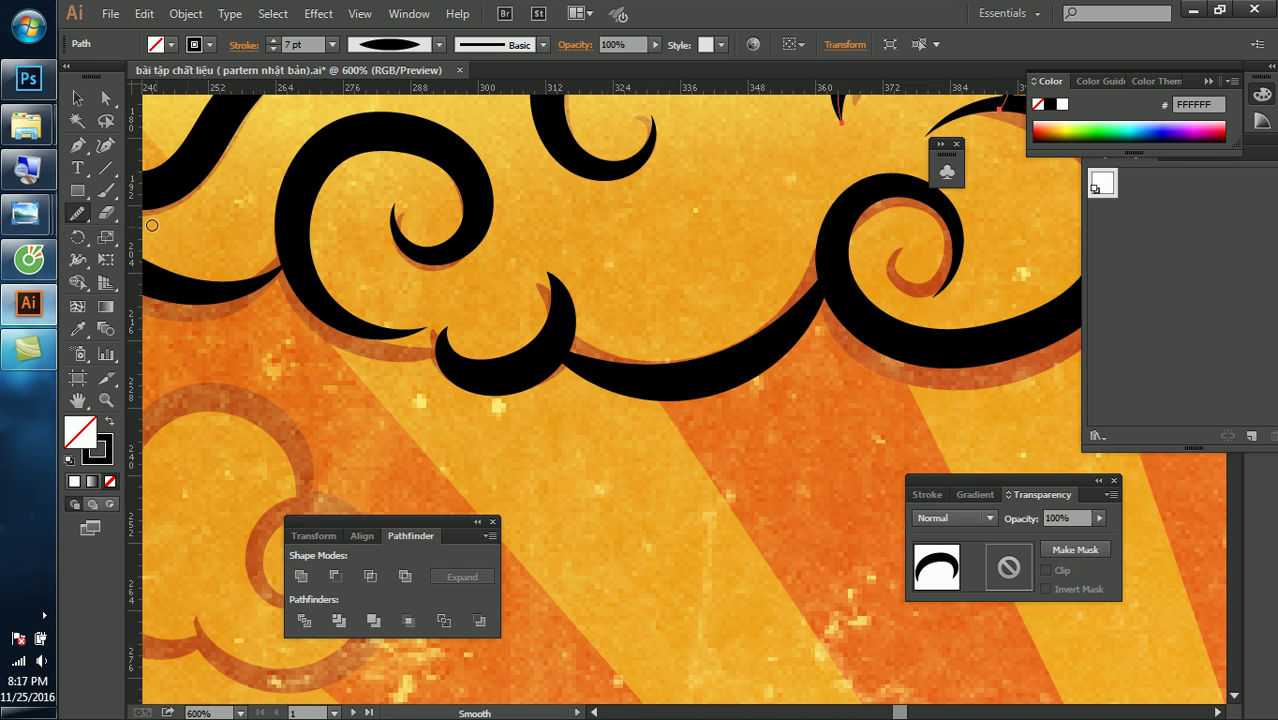
ctrl+click(355, 155)
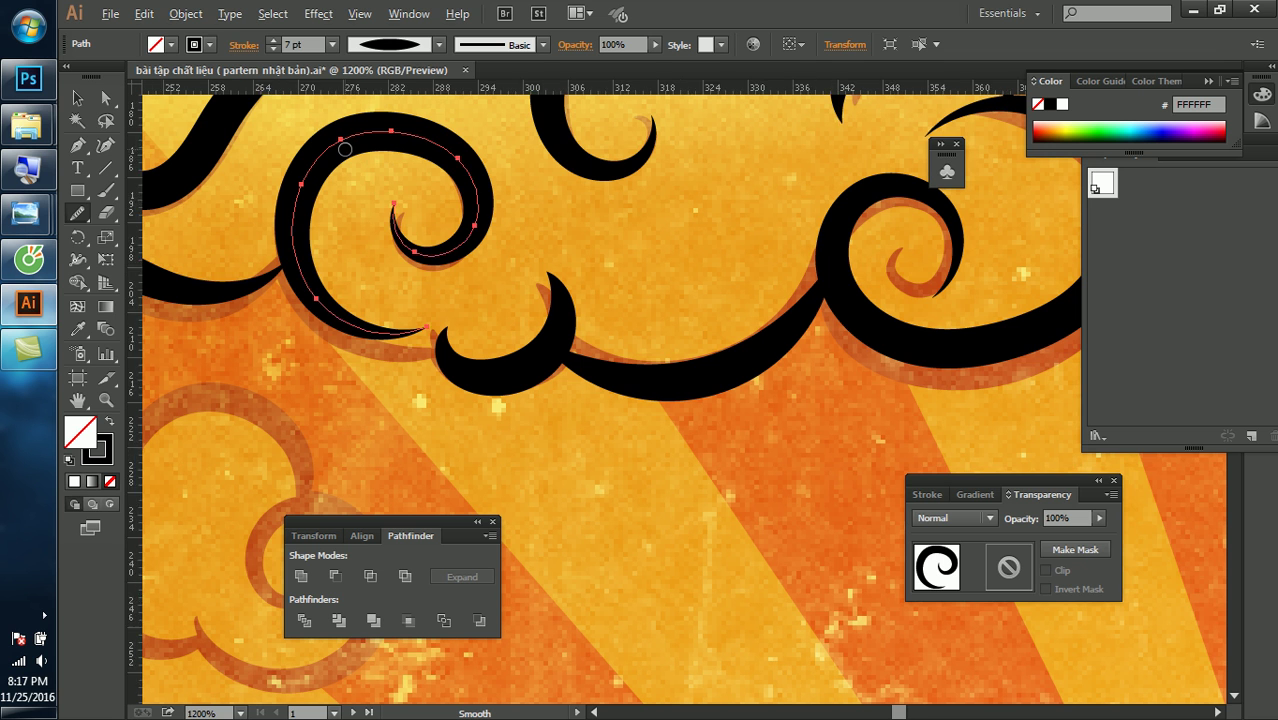
scroll(360, 170, up, 2)
drag(356, 165, 385, 207)
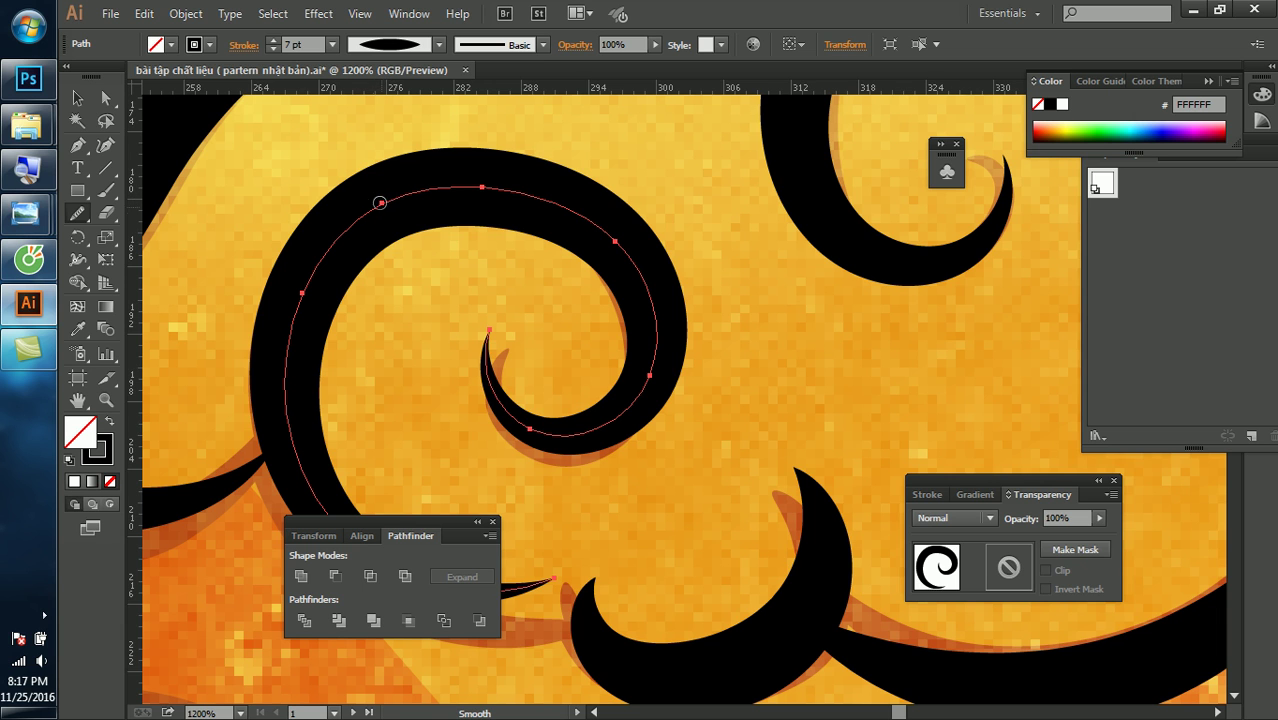
drag(394, 243, 392, 240)
Return to the Selection tool and select the whole cloud group
key(v)
scroll(518, 239, down, 2)
scroll(545, 228, down, 2)
scroll(542, 228, down, 1)
drag(430, 157, 940, 437)
click(75, 215)
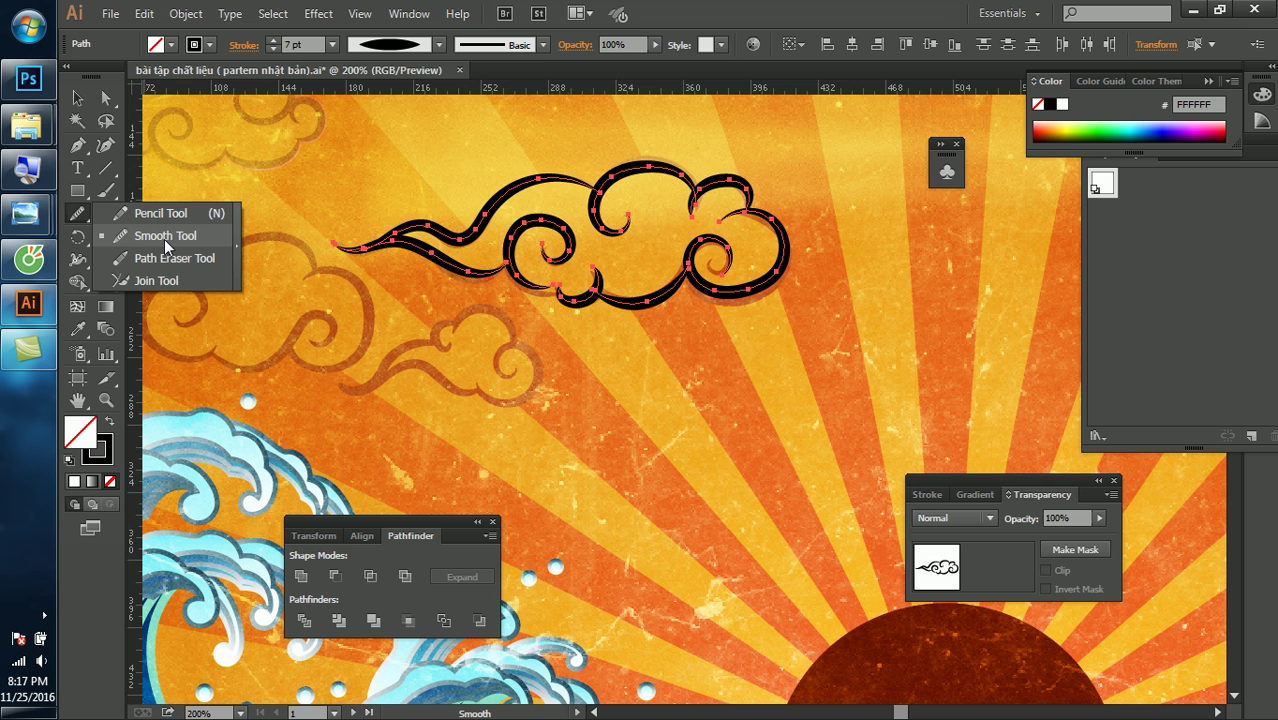
Choose the Smooth Tool and smooth the upper tail stroke in two passes
click(164, 239)
scroll(448, 250, up, 5)
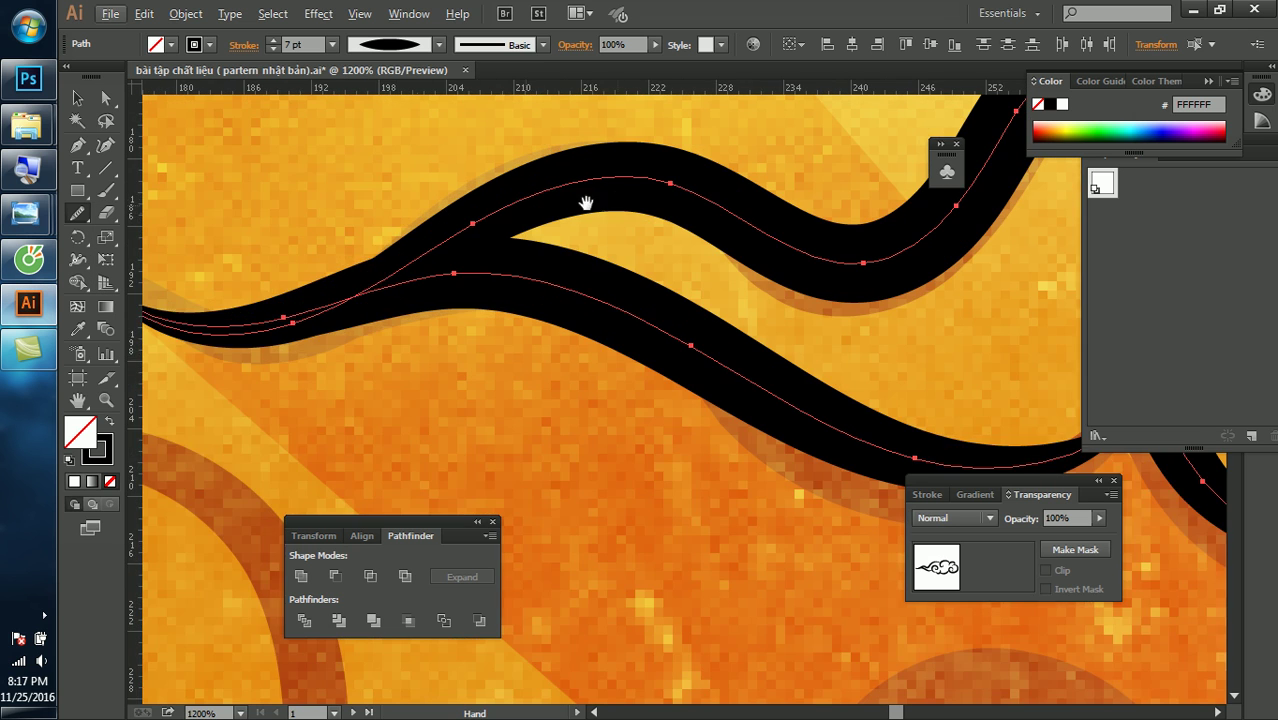
scroll(373, 228, up, 3)
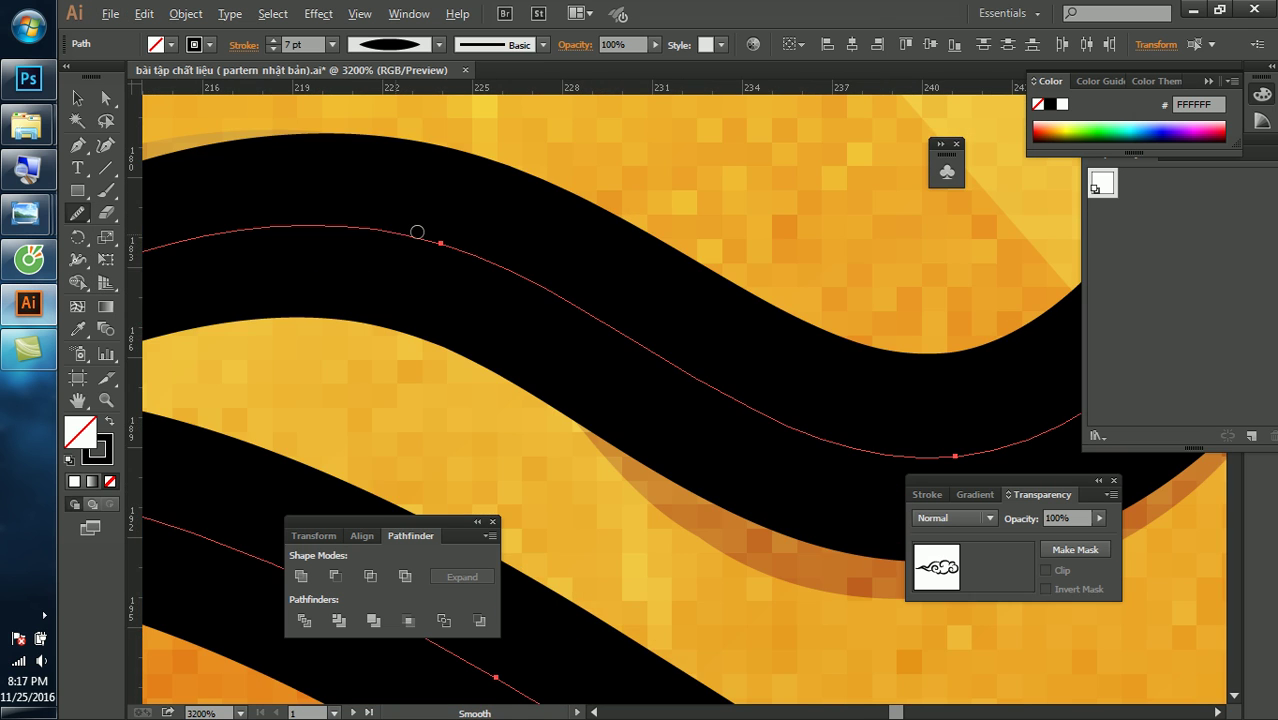
scroll(527, 219, down, 2)
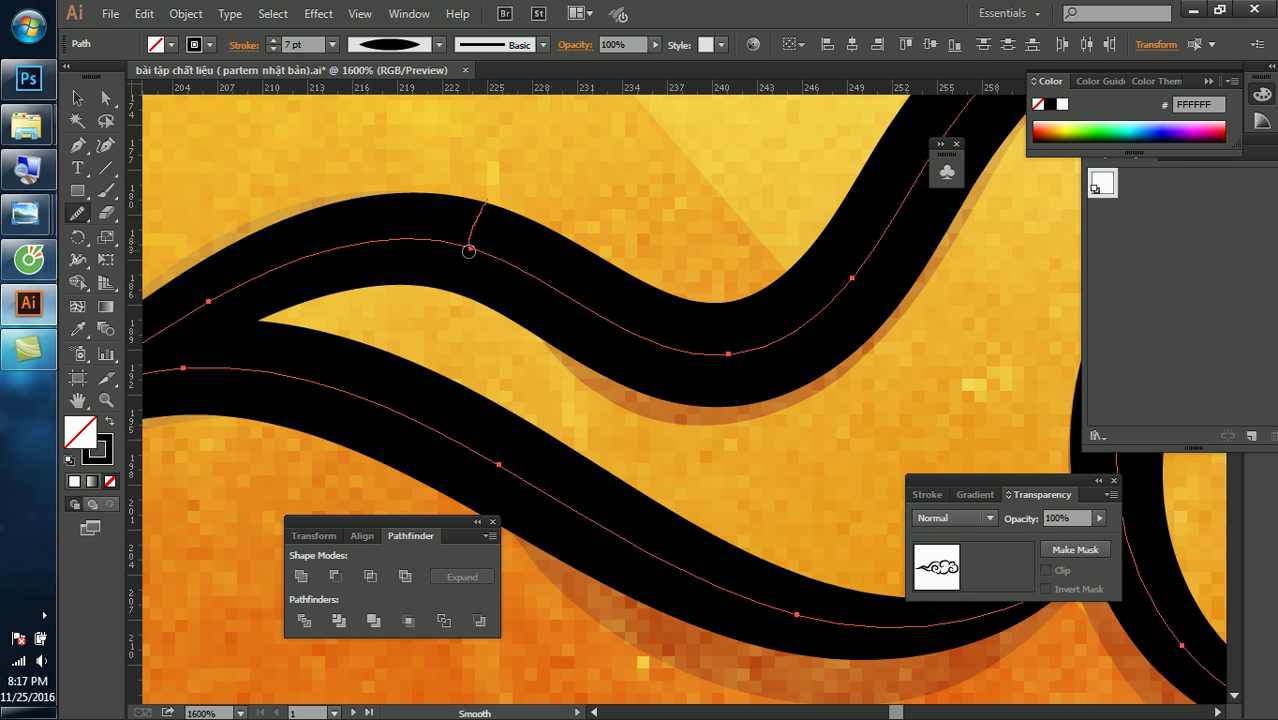
drag(463, 285, 465, 271)
scroll(451, 225, up, 2)
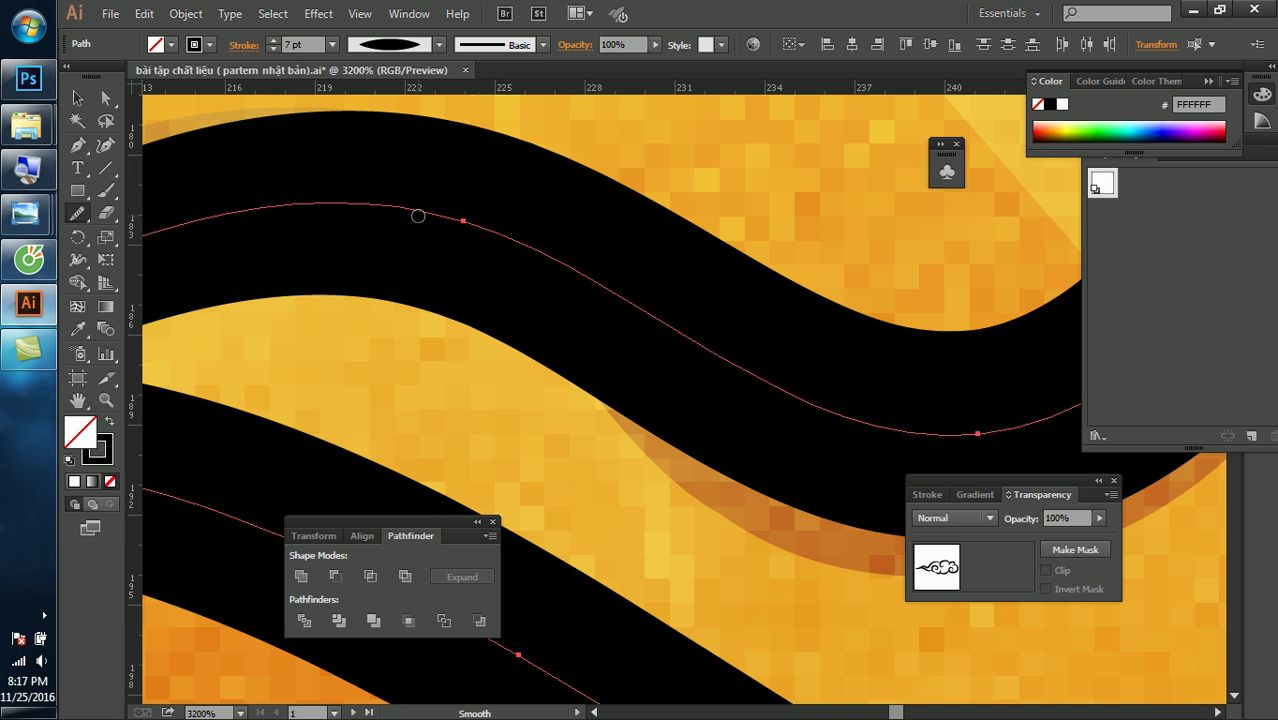
drag(497, 233, 517, 242)
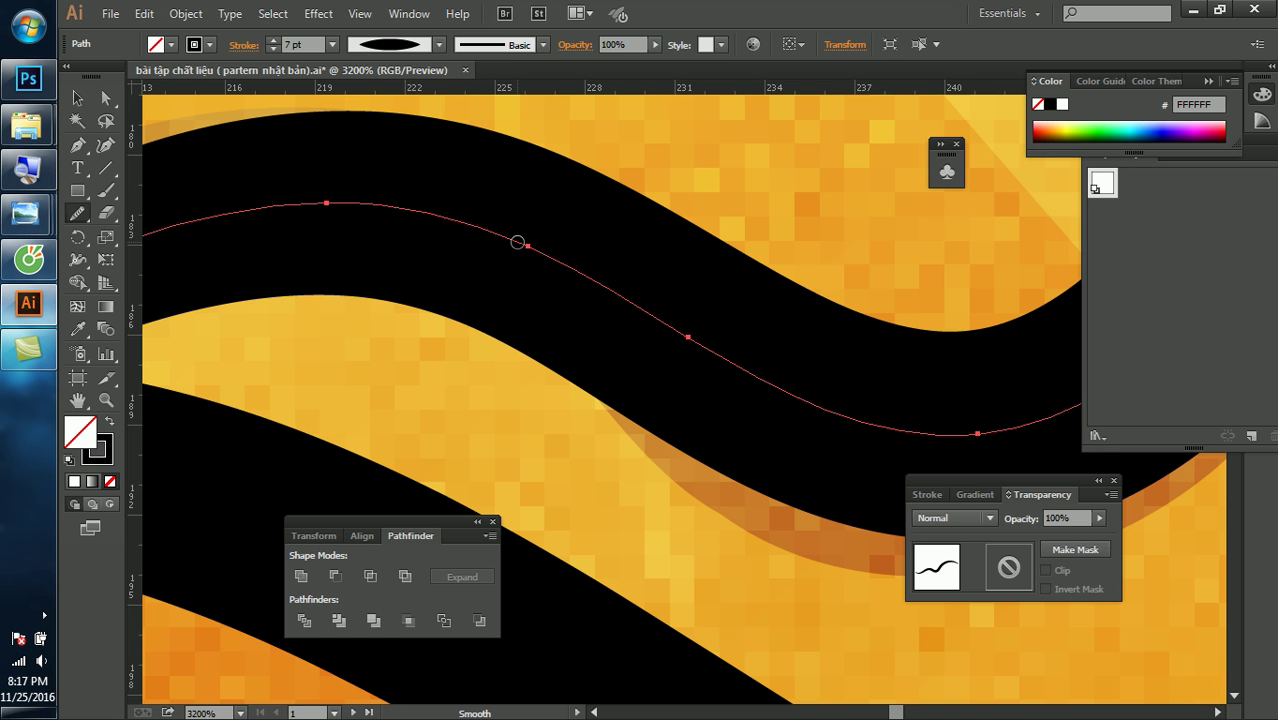
scroll(527, 241, down, 2)
key(ctrl+a)
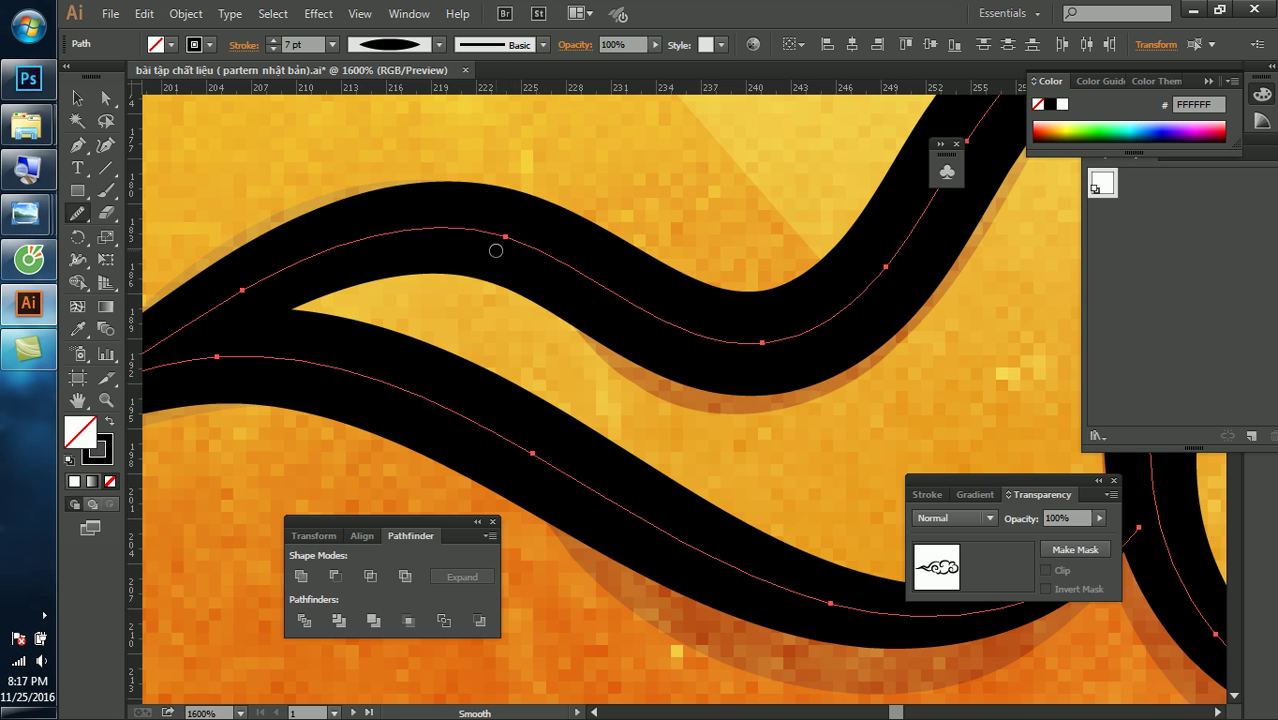
Smooth the tail's curve, lower bend and upper part, removing extra anchors
scroll(500, 237, up, 2)
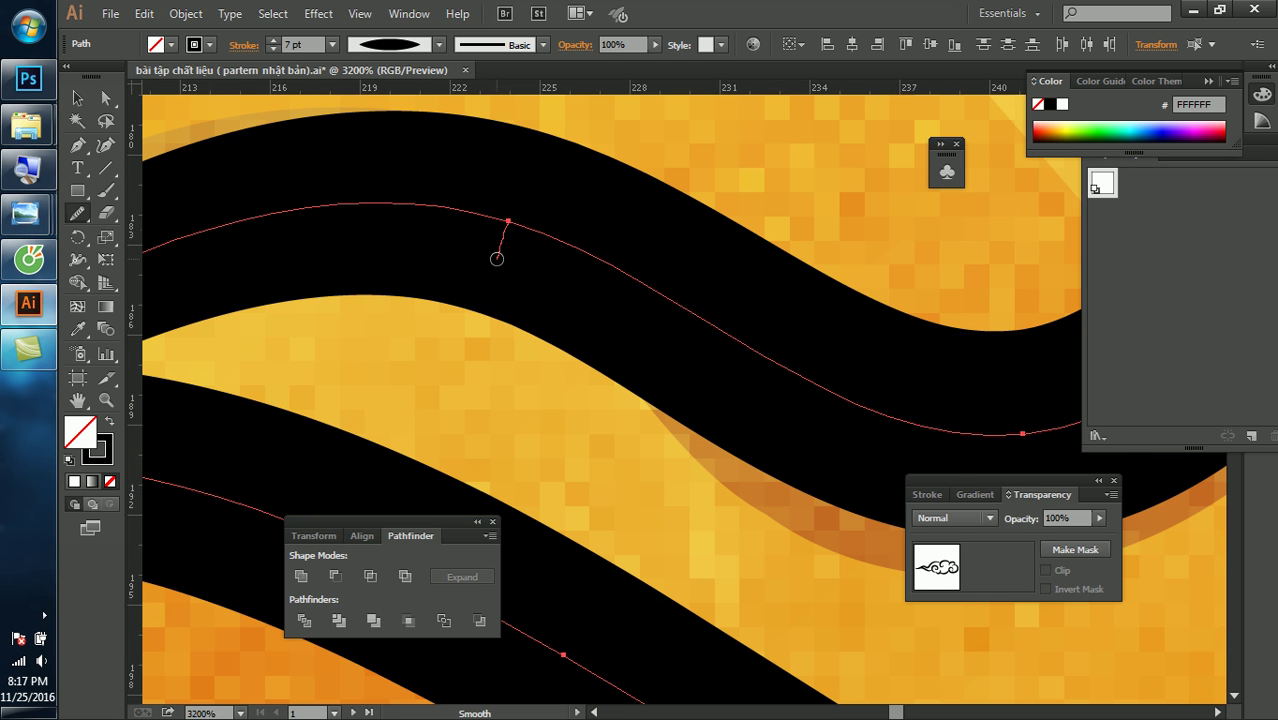
drag(497, 259, 502, 245)
scroll(650, 230, down, 3)
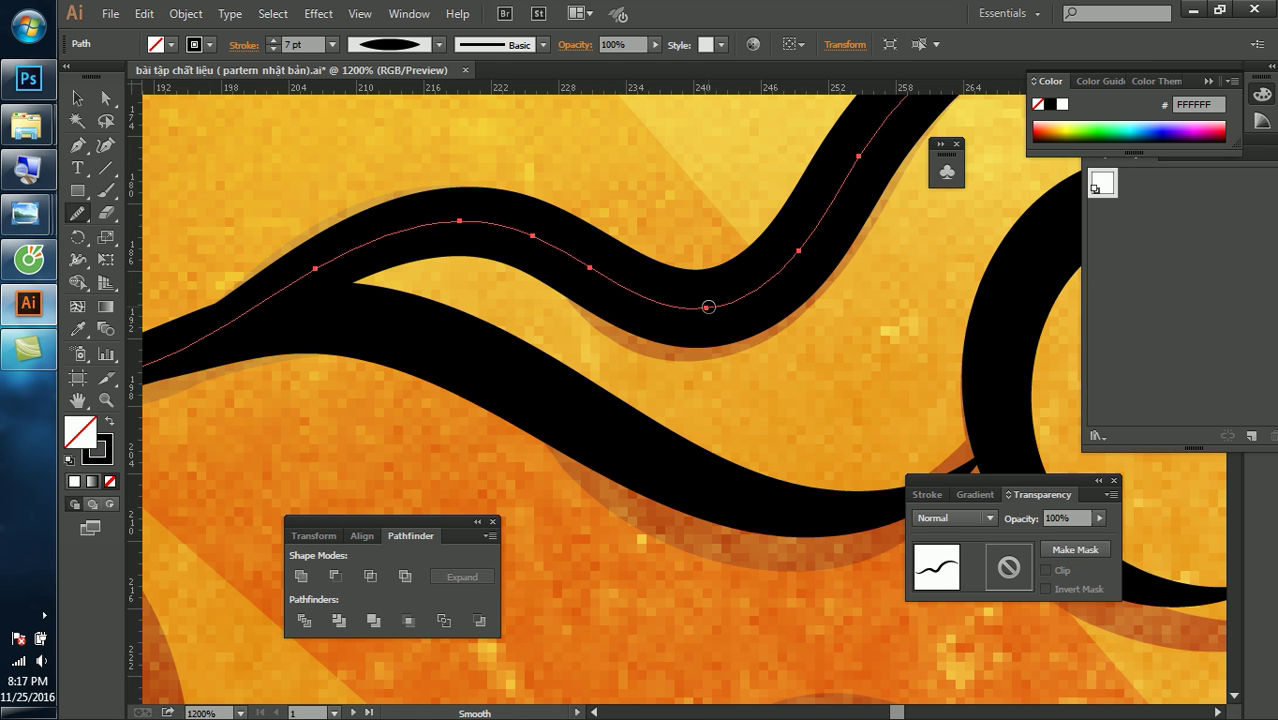
drag(708, 334, 717, 368)
drag(797, 251, 820, 287)
drag(858, 156, 733, 272)
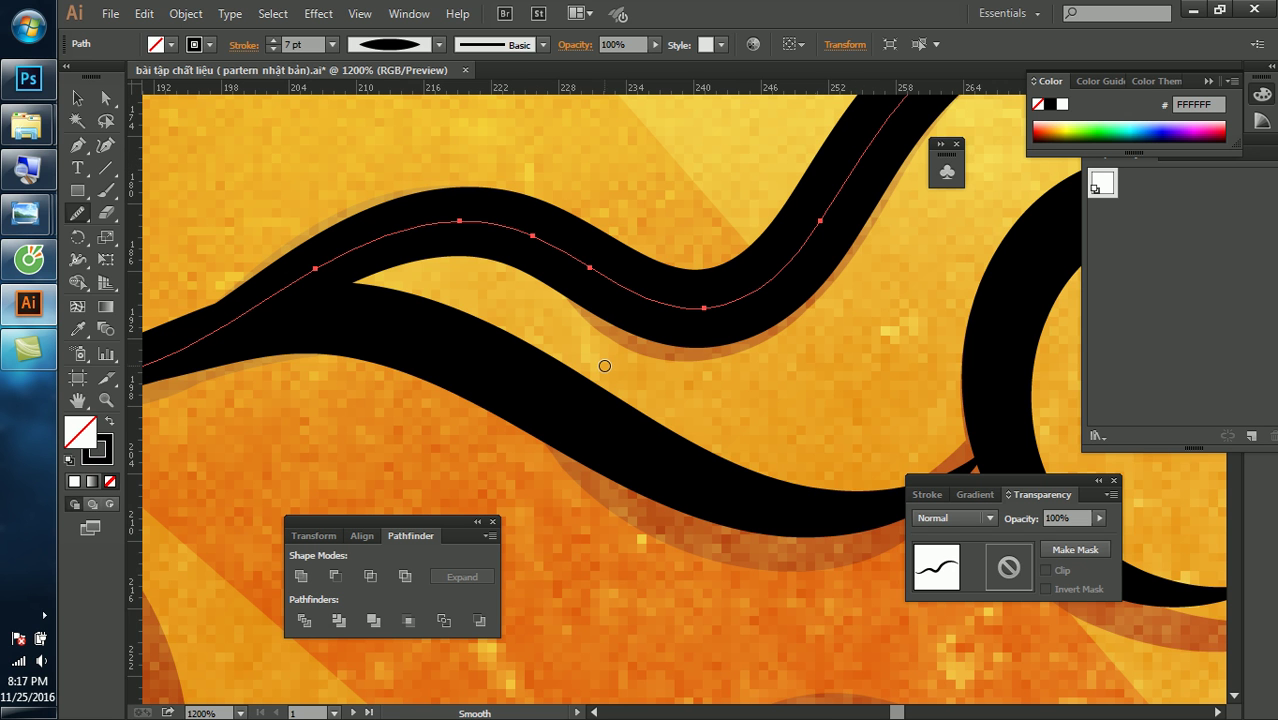
scroll(662, 250, down, 3)
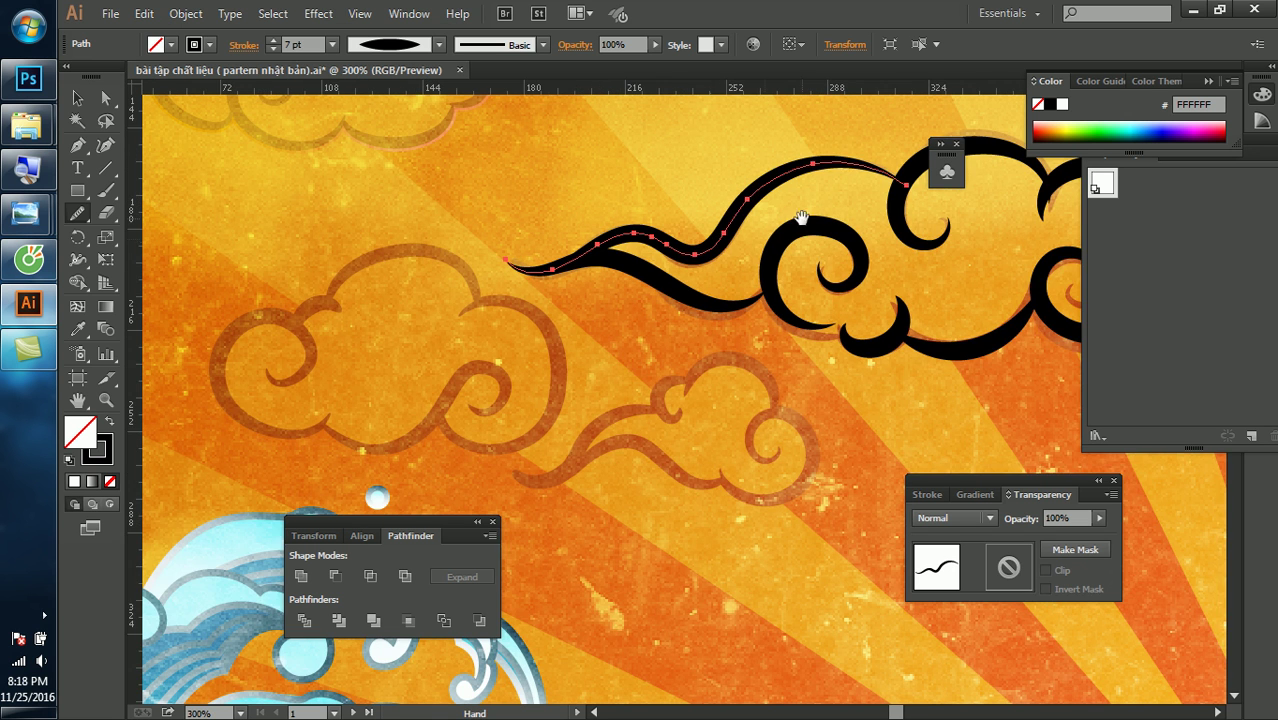
Drag the lower swirl's tip anchor slightly right and down with Direct Selection
scroll(741, 217, up, 1)
scroll(844, 194, up, 1)
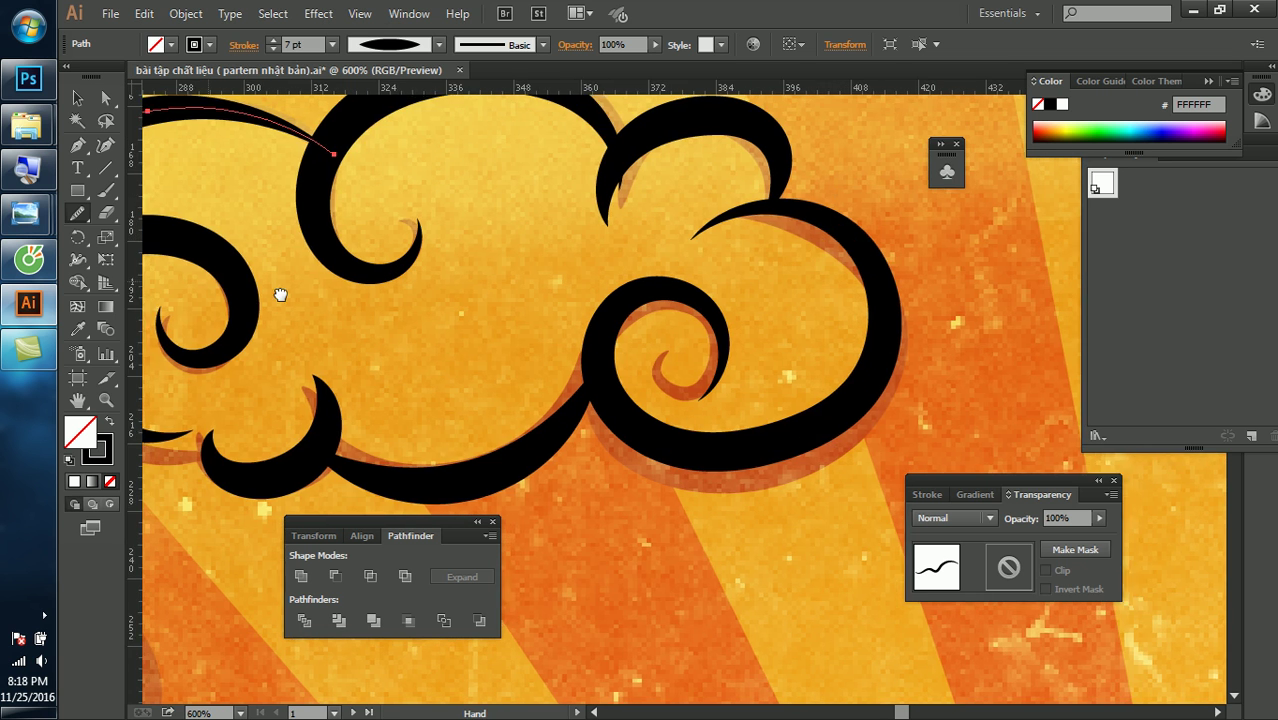
scroll(280, 294, left, 5)
drag(76, 215, 143, 241)
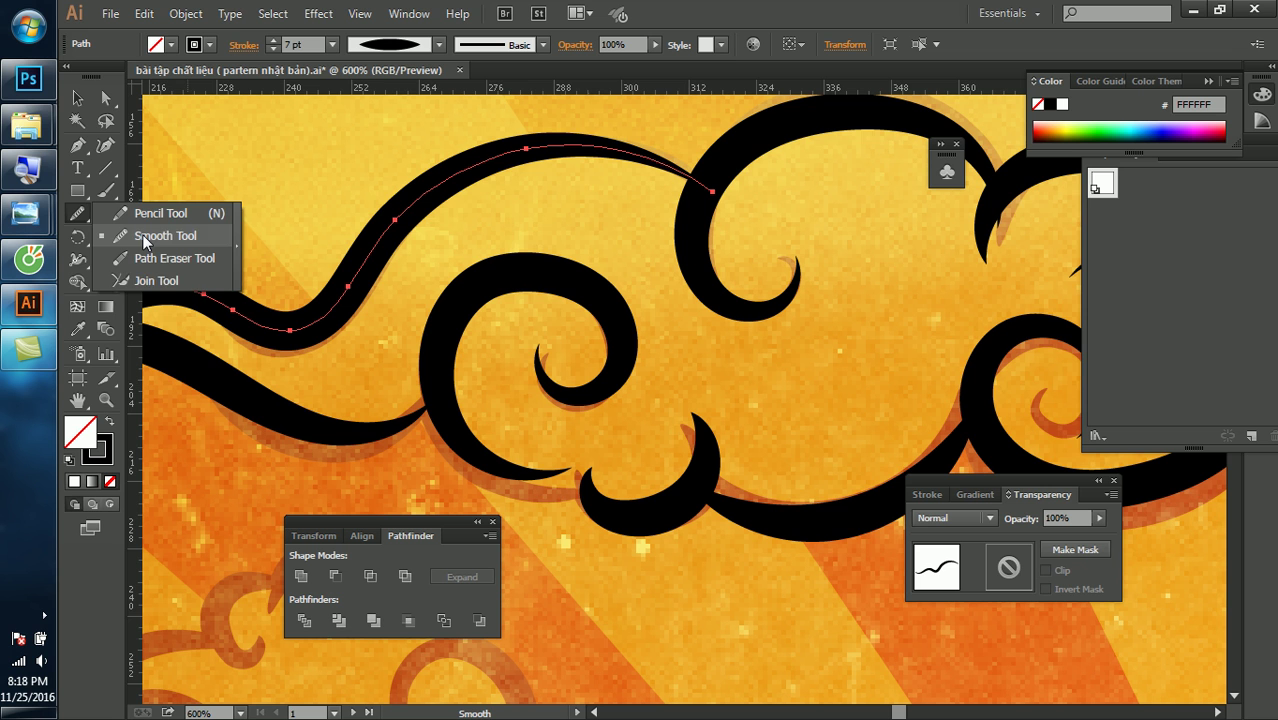
click(145, 238)
key(a)
scroll(542, 456, up, 3)
click(546, 444)
drag(548, 449, 578, 473)
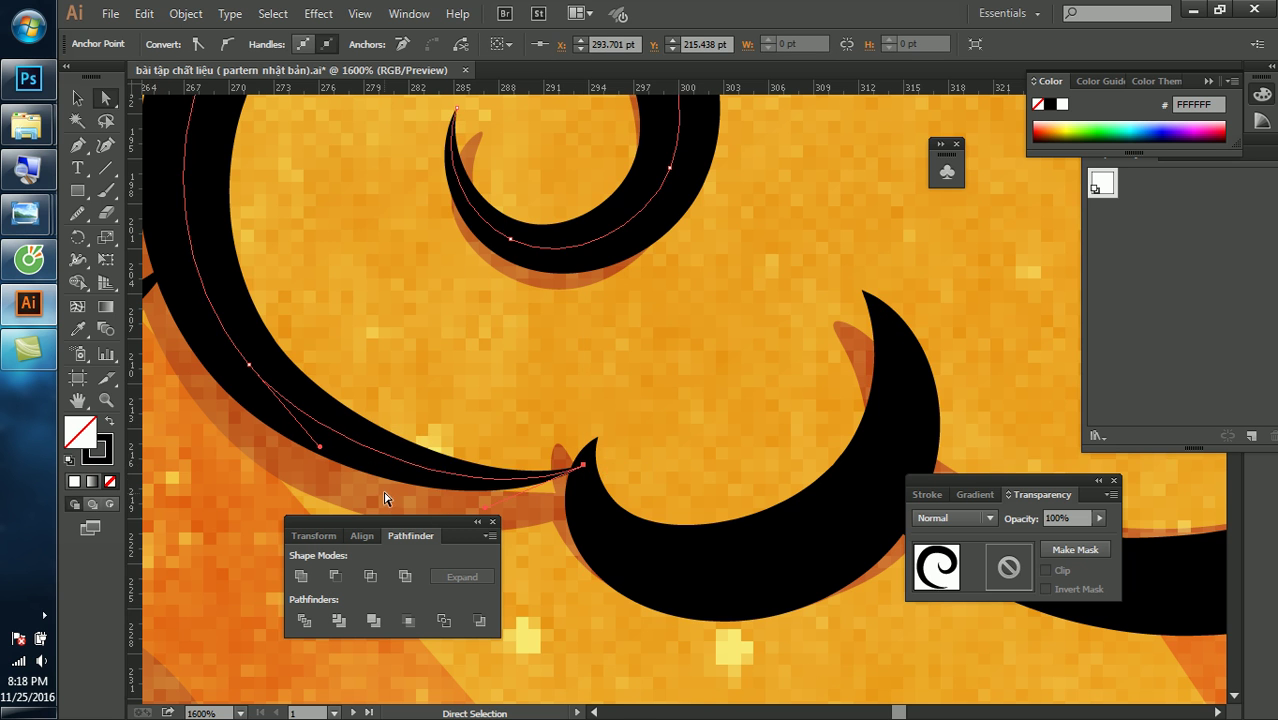
Drag the swirl tip's anchor about 1.4 pt left to reshape the curve
scroll(755, 368, down, 1)
scroll(755, 368, down, 2)
click(755, 368)
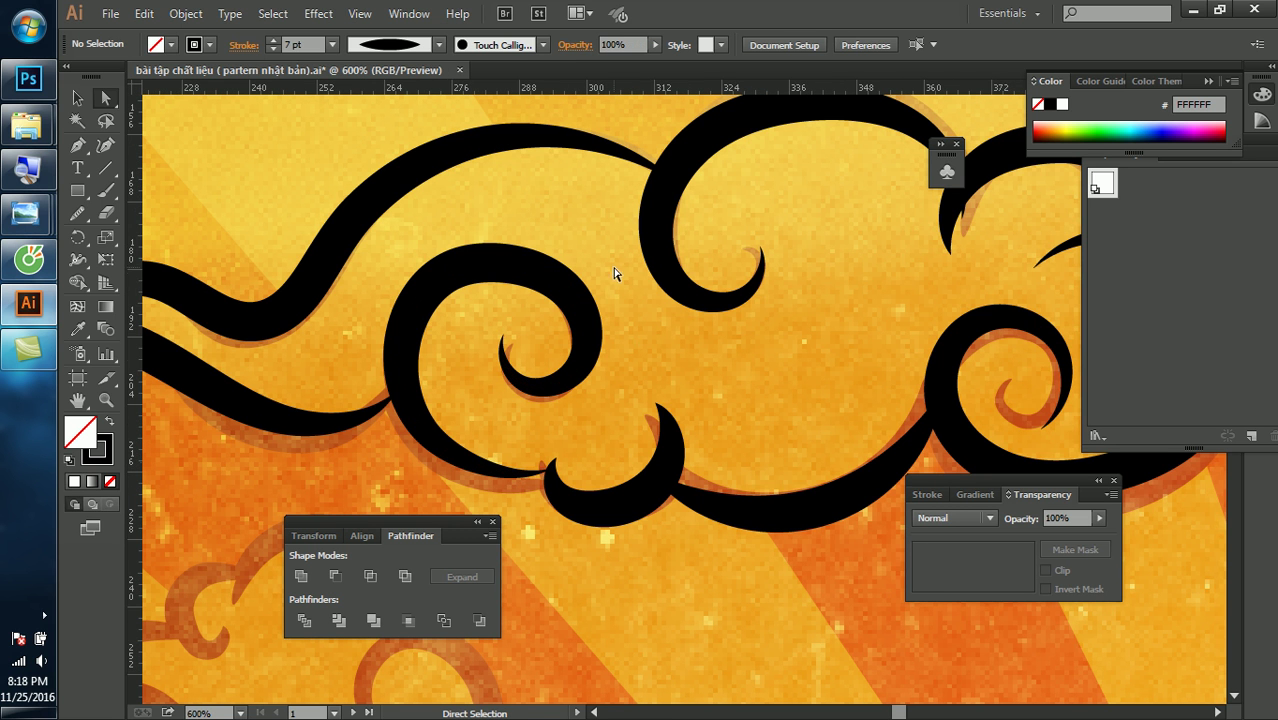
scroll(790, 345, down, 1)
scroll(800, 302, down, 1)
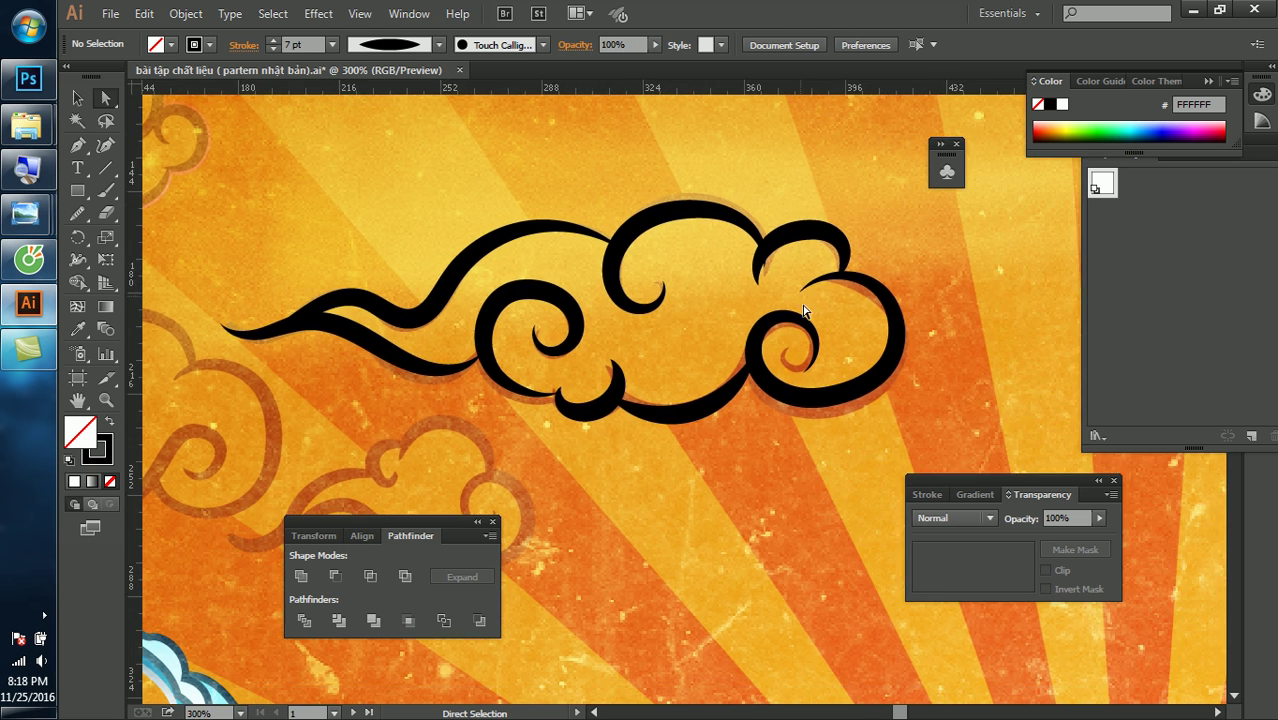
scroll(845, 334, up, 1)
scroll(779, 340, up, 1)
scroll(705, 277, up, 1)
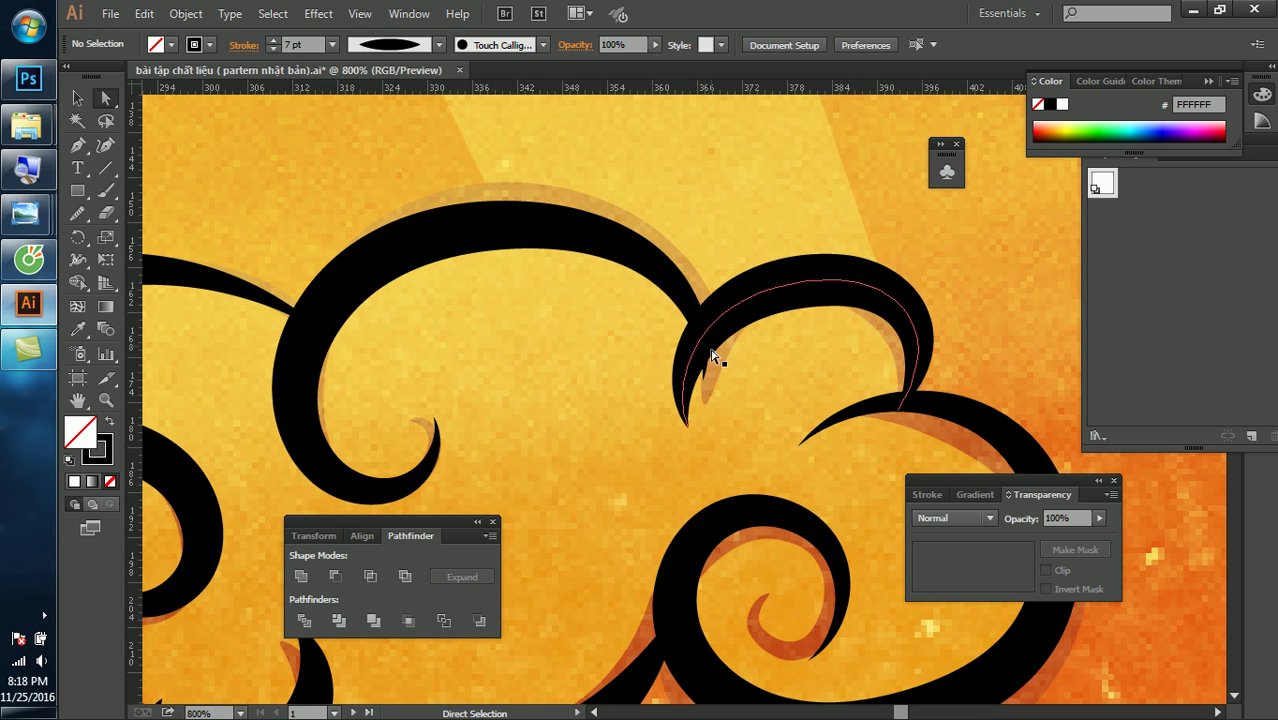
drag(705, 386, 695, 388)
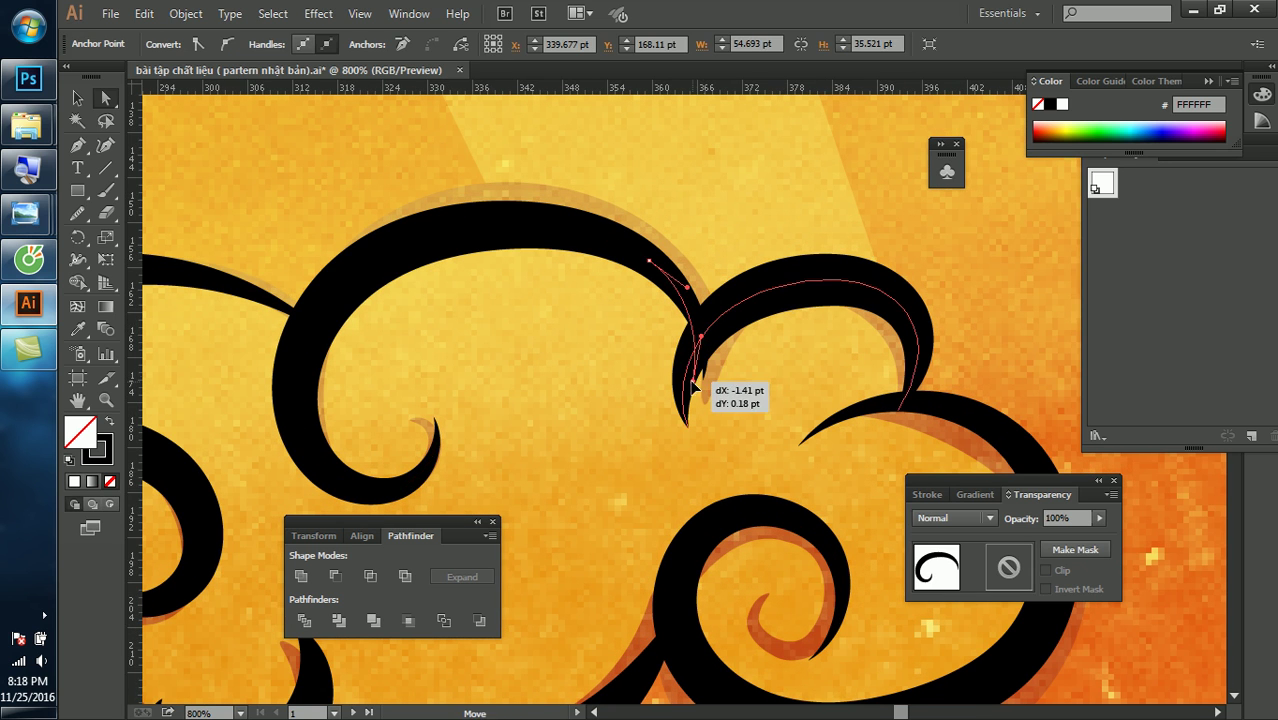
Deselect and zoom out to view the complete 7 pt cloud outline
click(770, 177)
scroll(642, 374, down, 2)
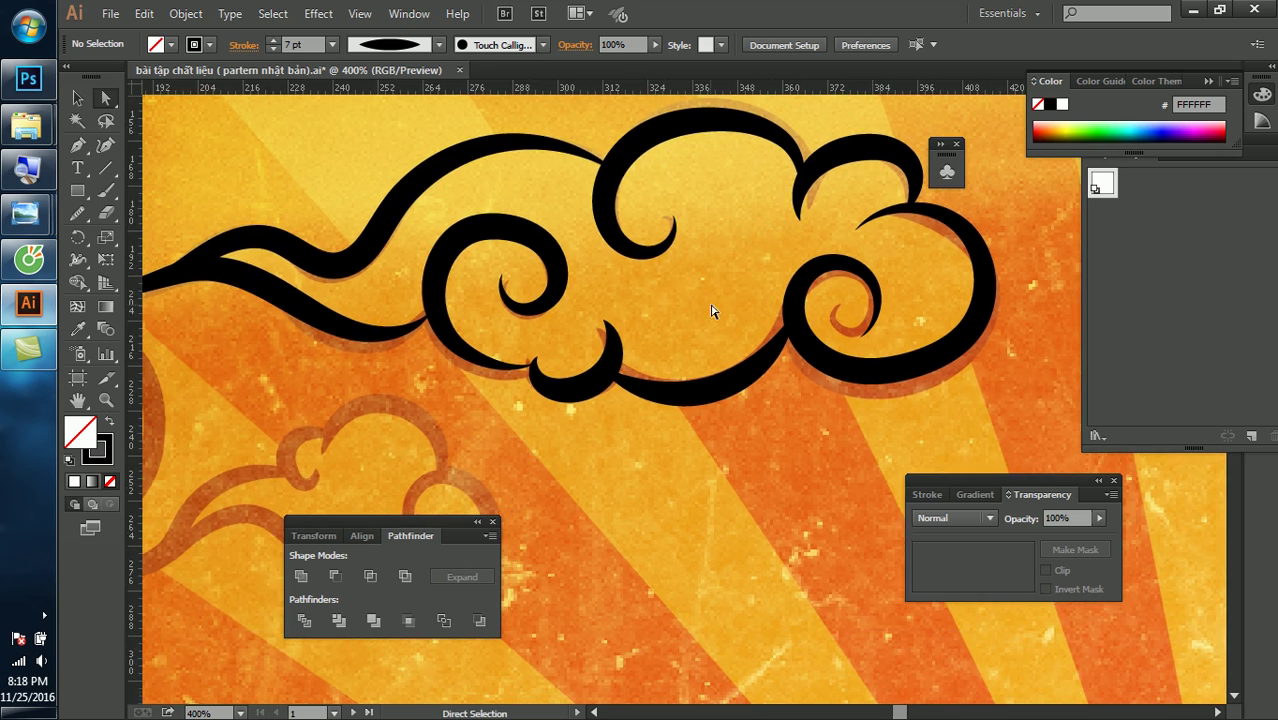
scroll(620, 293, left, 2)
scroll(570, 290, left, 1)
scroll(572, 293, left, 1)
scroll(572, 293, down, 1)
scroll(600, 290, down, 2)
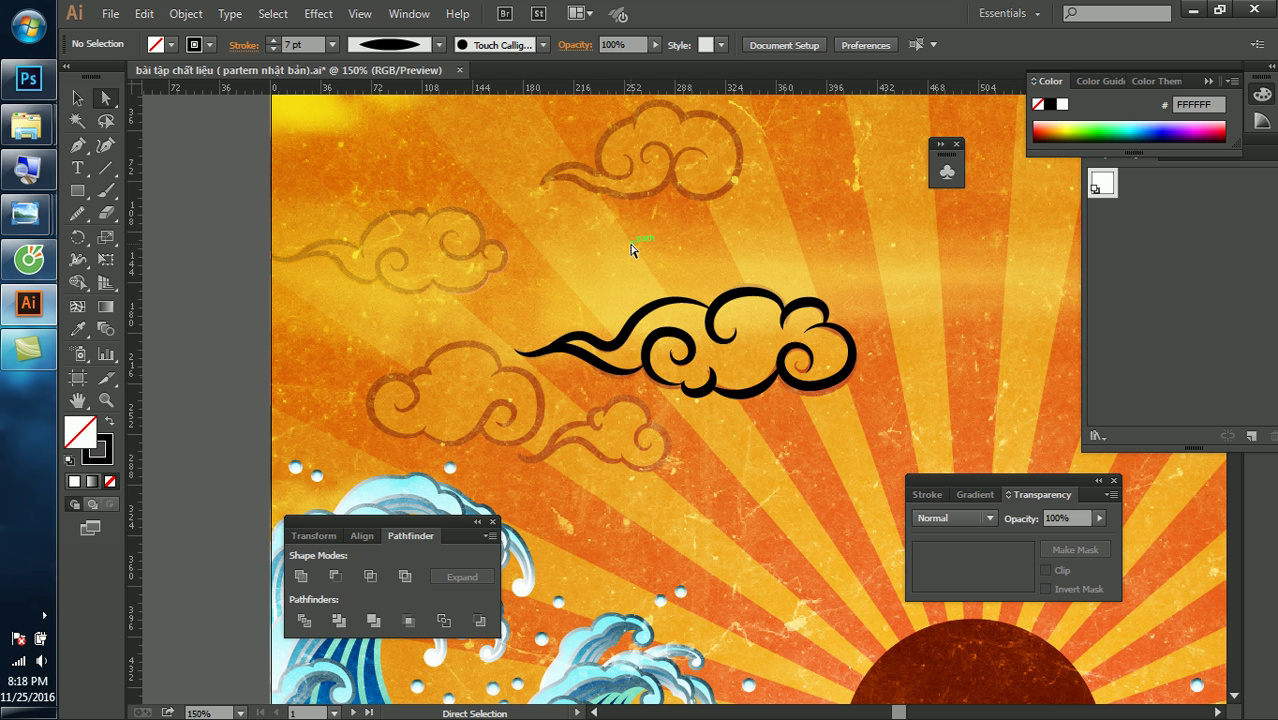
Outline the black cloud's stroke into filled shapes with Object > Path > Outline Stroke
key(v)
drag(630, 246, 872, 420)
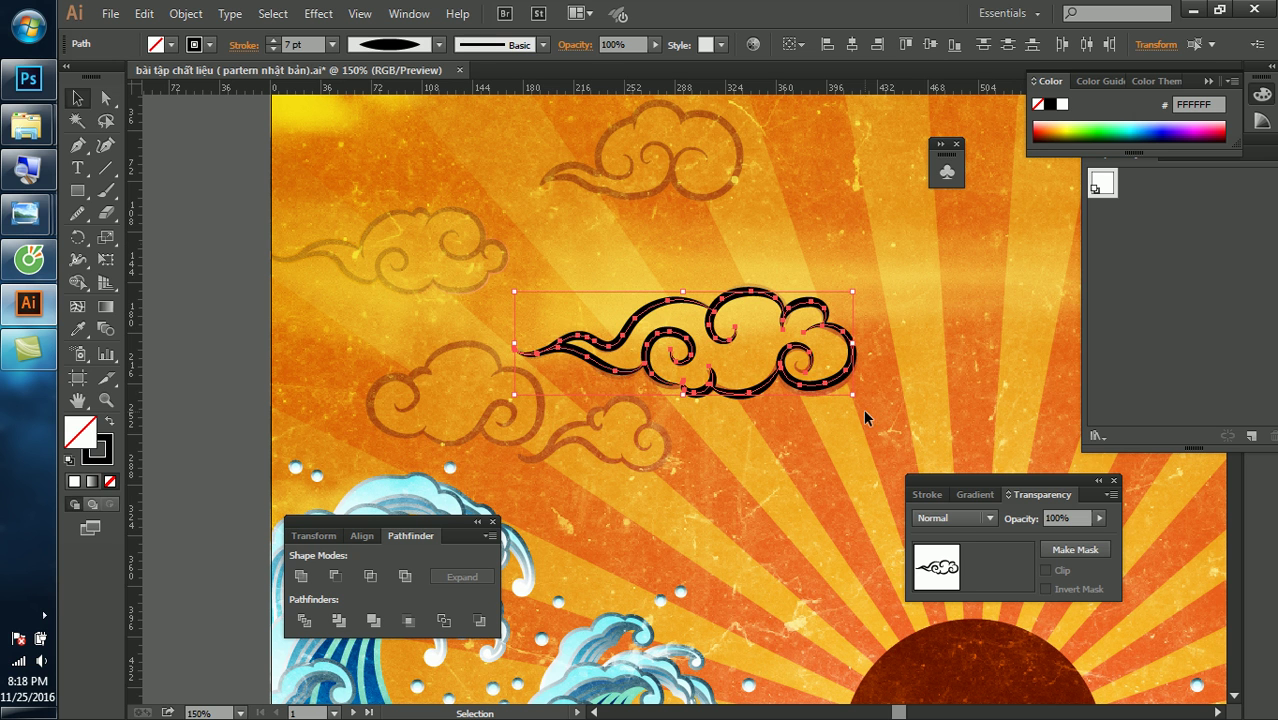
click(186, 13)
mouse_move(206, 395)
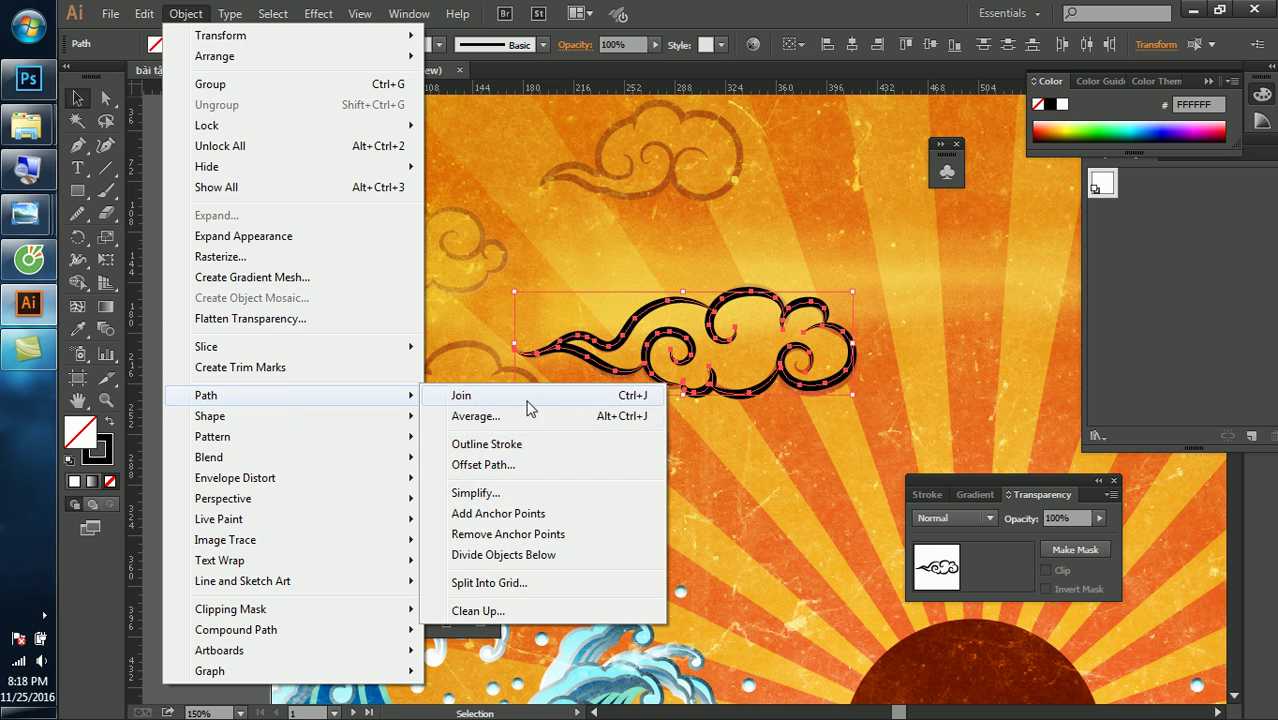
click(500, 444)
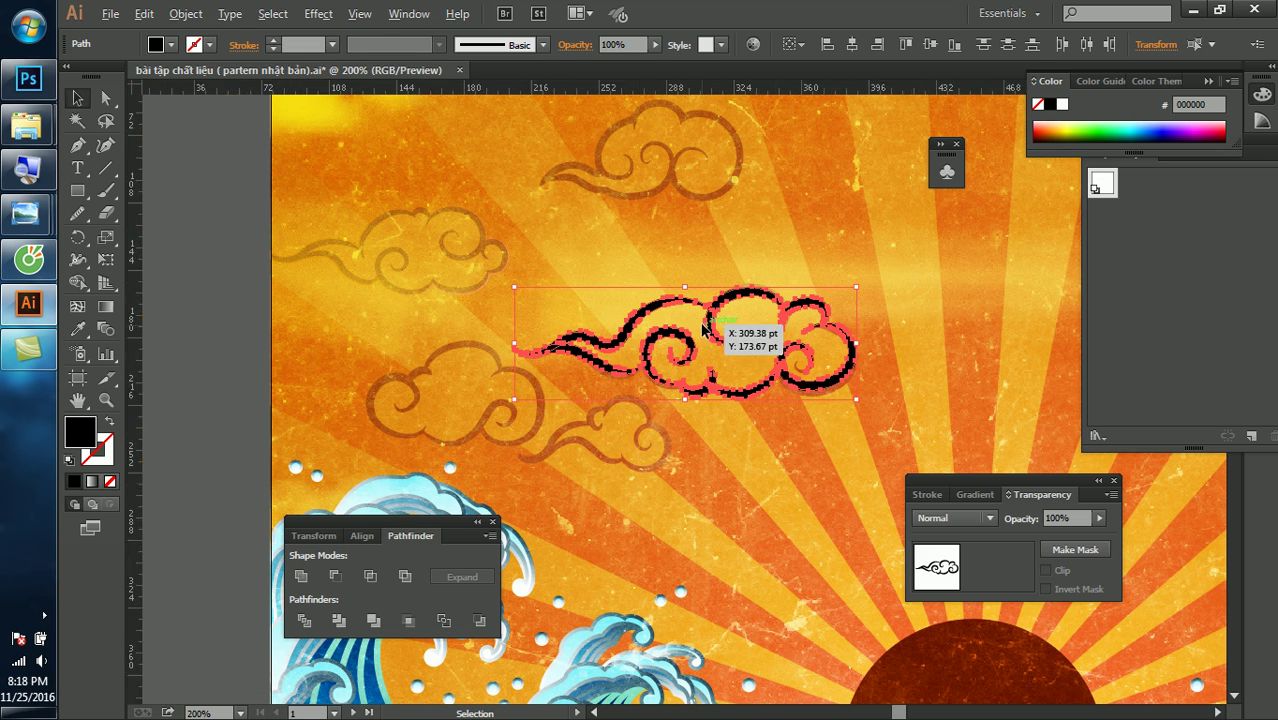
key(ctrl+plus)
key(ctrl+plus)
Unite the outlined cloud pieces into one shape with Pathfinder
click(1128, 123)
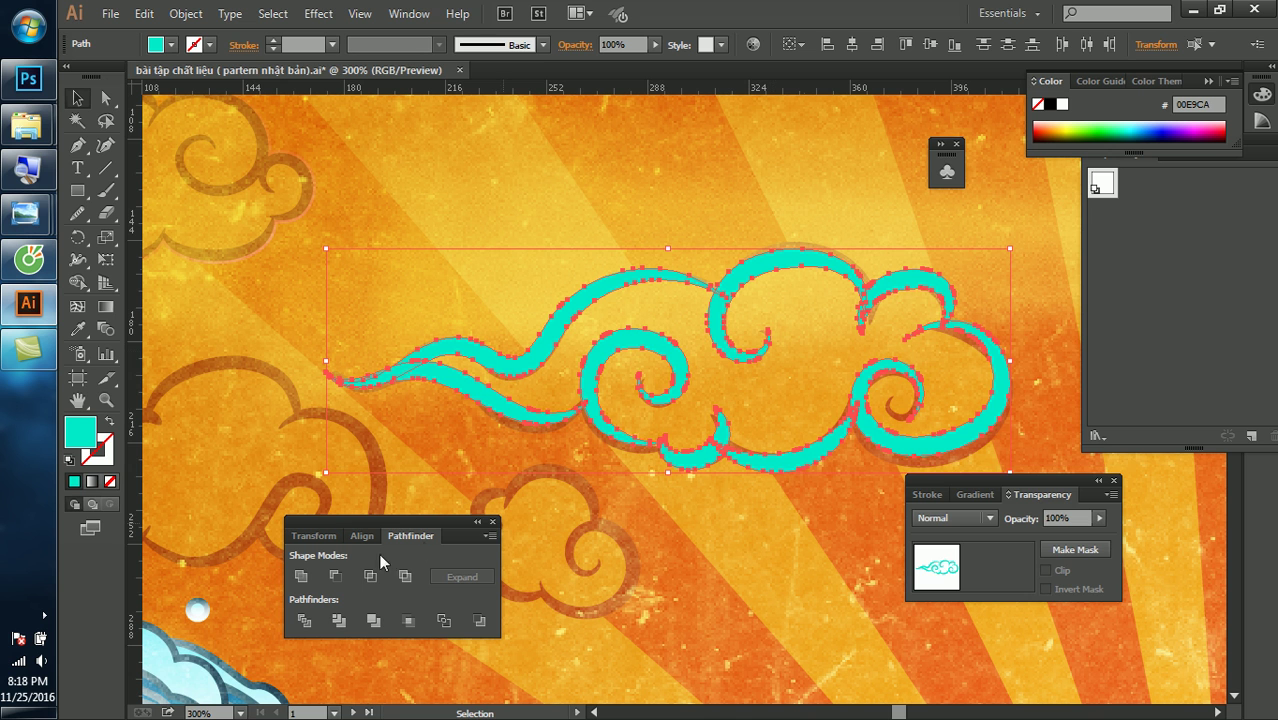
click(303, 578)
click(640, 497)
click(608, 365)
Fill the cloud dark red 2A000B and move it up and left
click(1118, 133)
mouse_move(1118, 133)
mouse_down()
mouse_move(1220, 112)
mouse_move(1221, 140)
mouse_up()
click(777, 162)
mouse_move(750, 262)
mouse_down()
mouse_move(595, 272)
mouse_move(487, 190)
mouse_up()
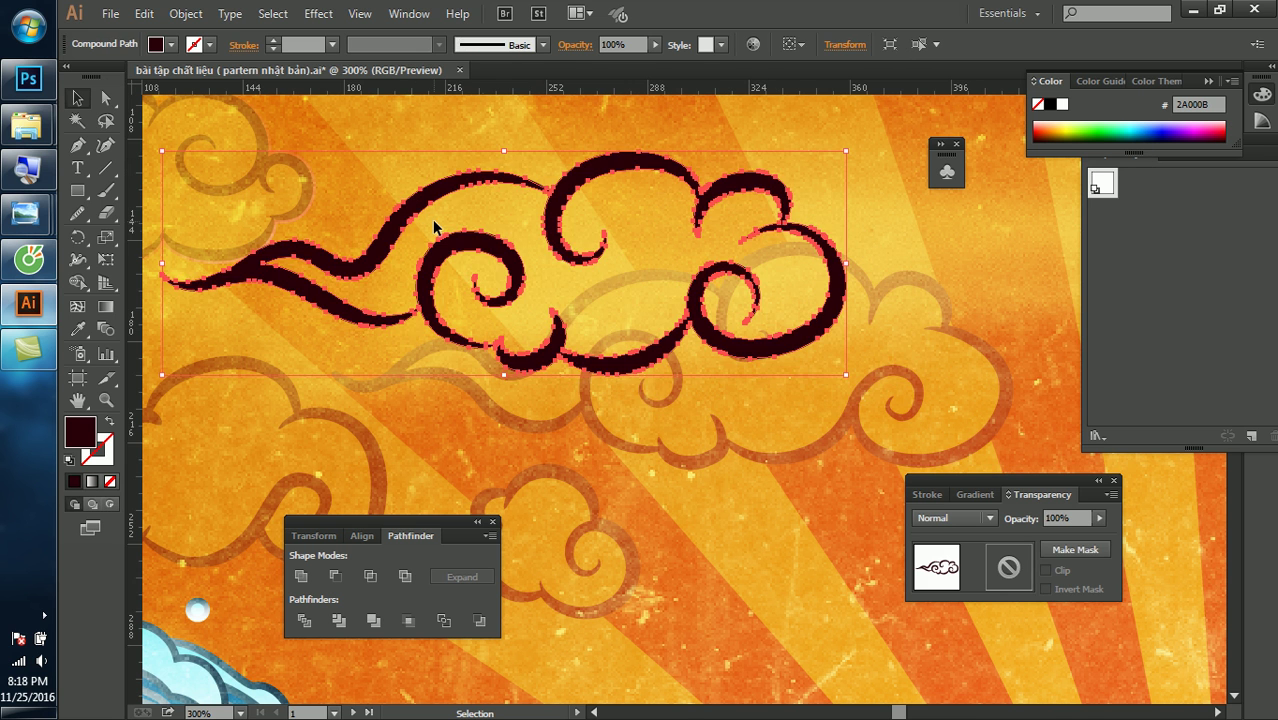
Release the cloud's compound path and delete the large solid fill piece
right_click(434, 201)
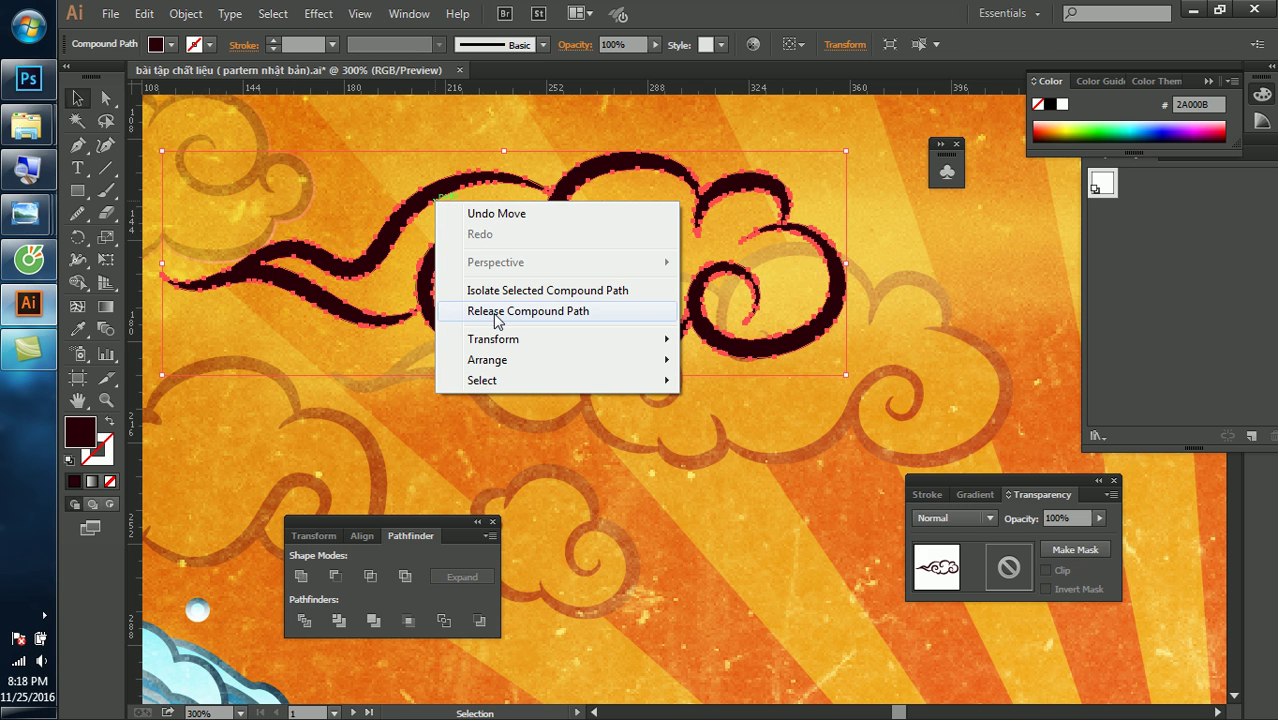
click(497, 311)
key(a)
drag(585, 290, 743, 455)
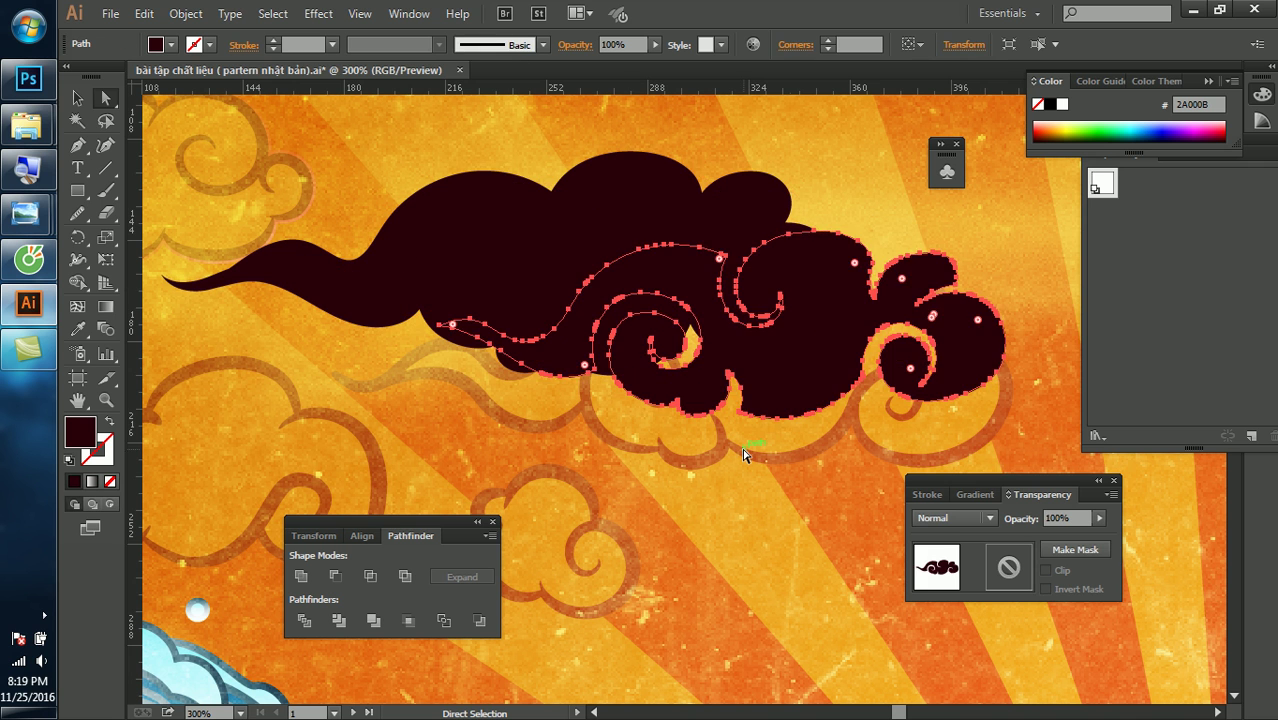
key(v)
key(Delete)
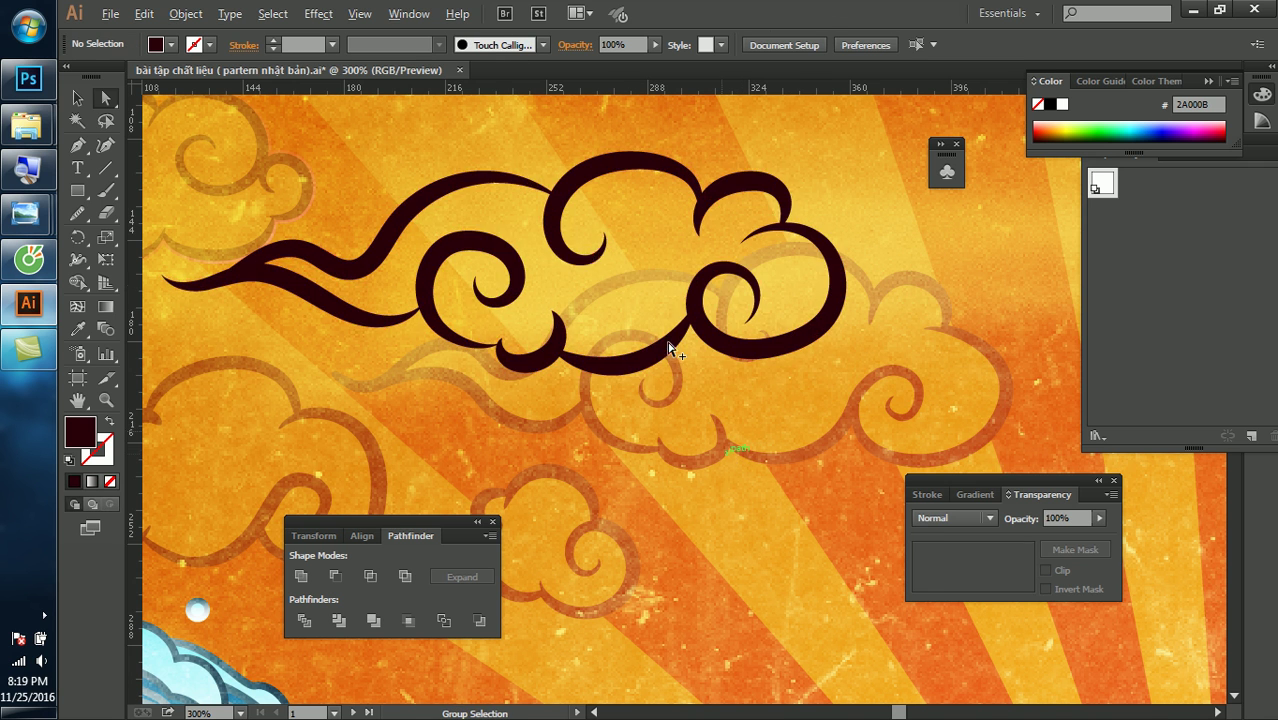
Inspect the remaining swirl outline's anchors, then select it as a whole object
scroll(550, 185, up, 3)
click(565, 240)
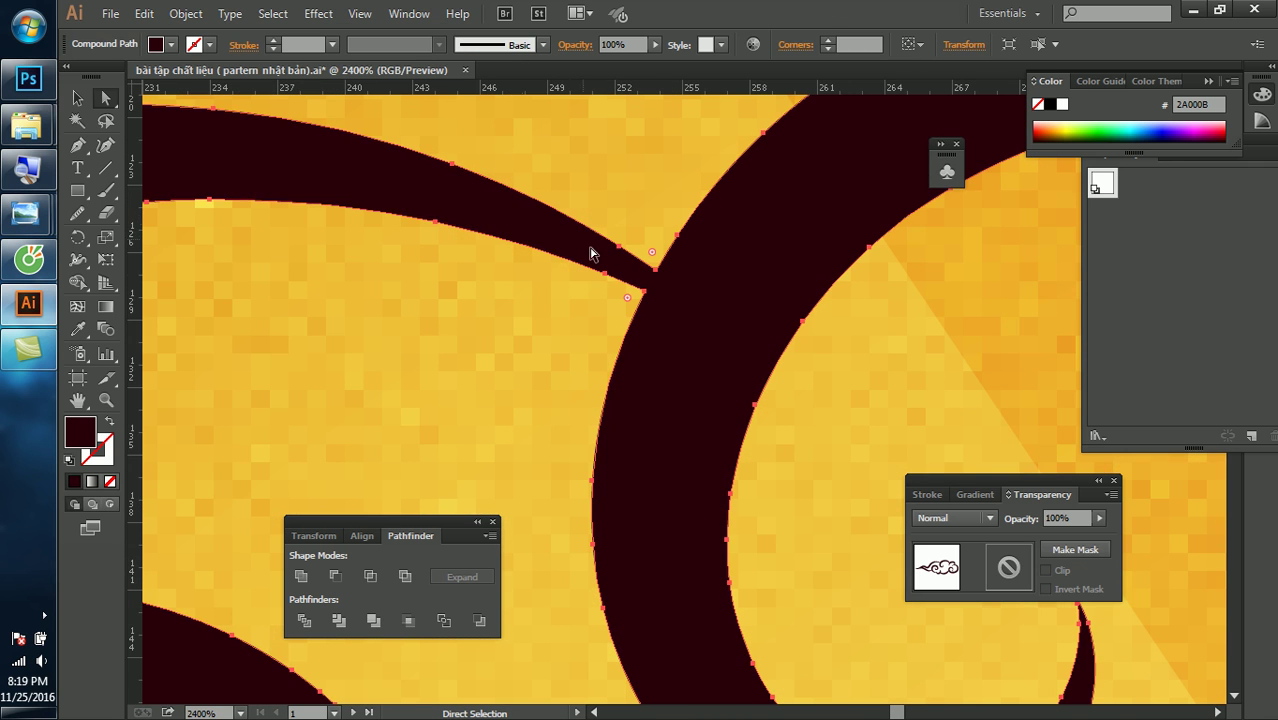
scroll(782, 229, down, 3)
scroll(770, 220, down, 2)
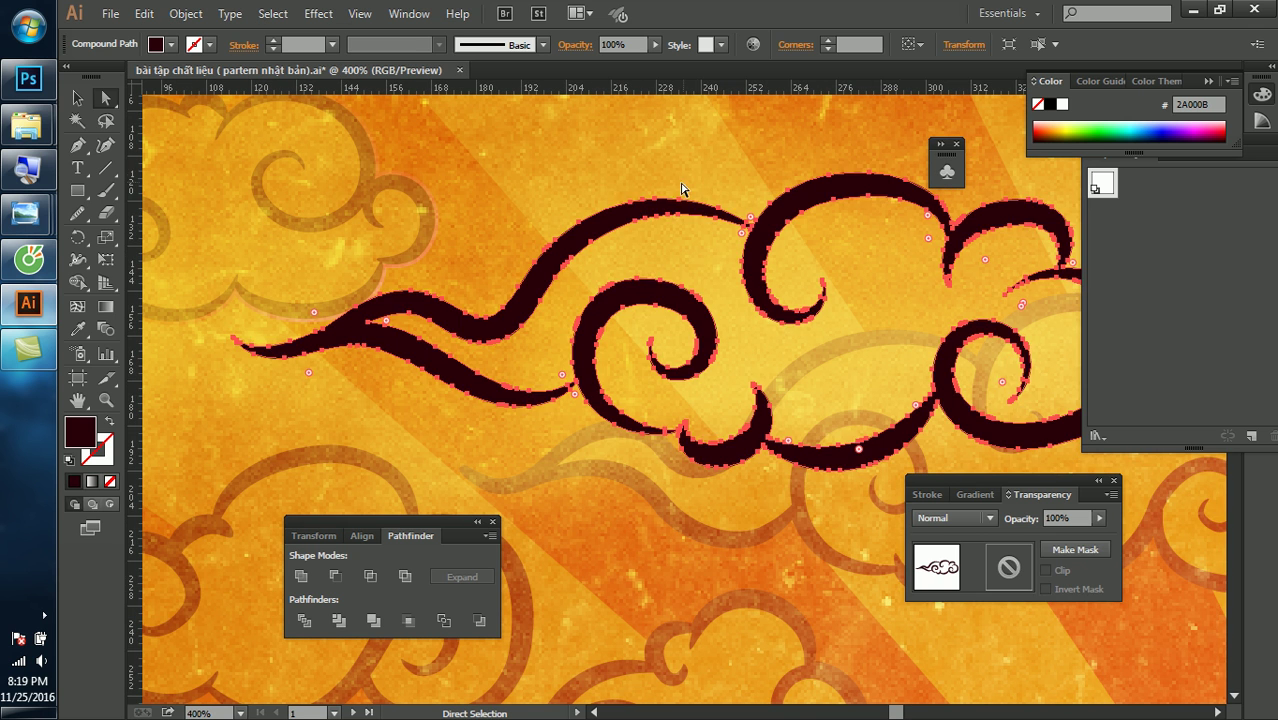
click(660, 192)
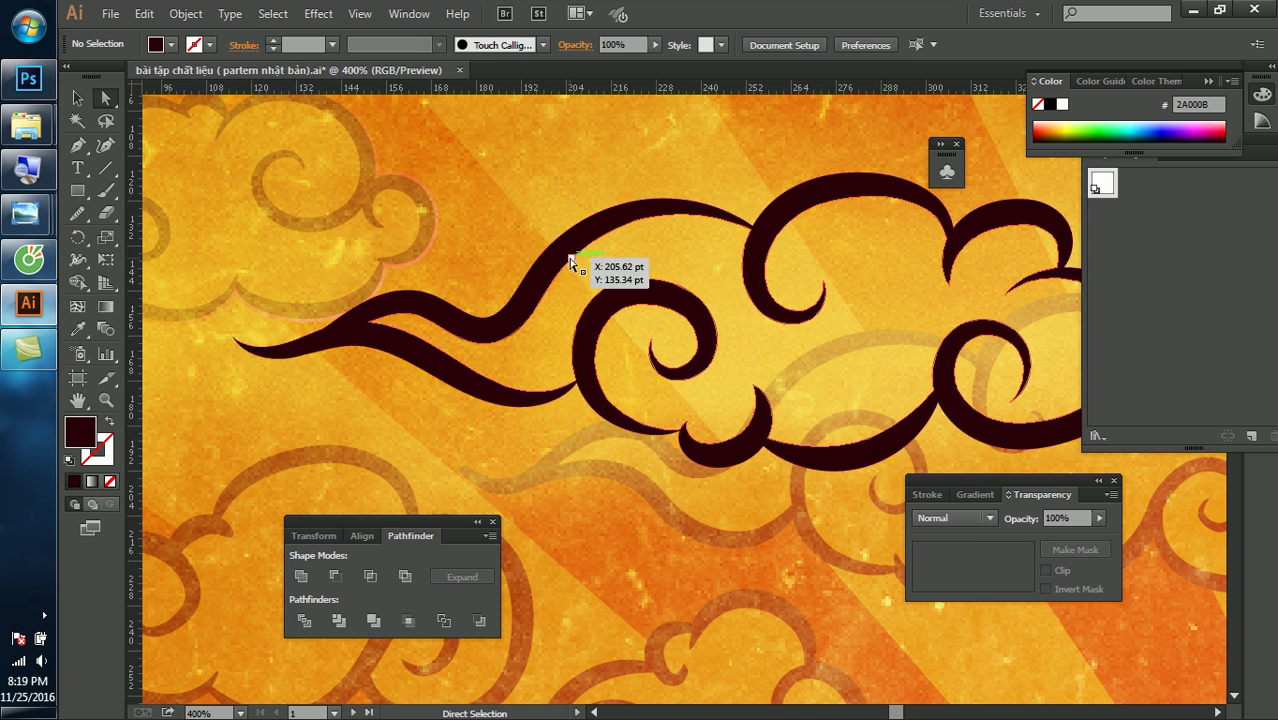
key(v)
click(605, 220)
Draw a blue 0017AA rectangle covering the cloud and send it behind
scroll(640, 190, down, 2)
click(655, 175)
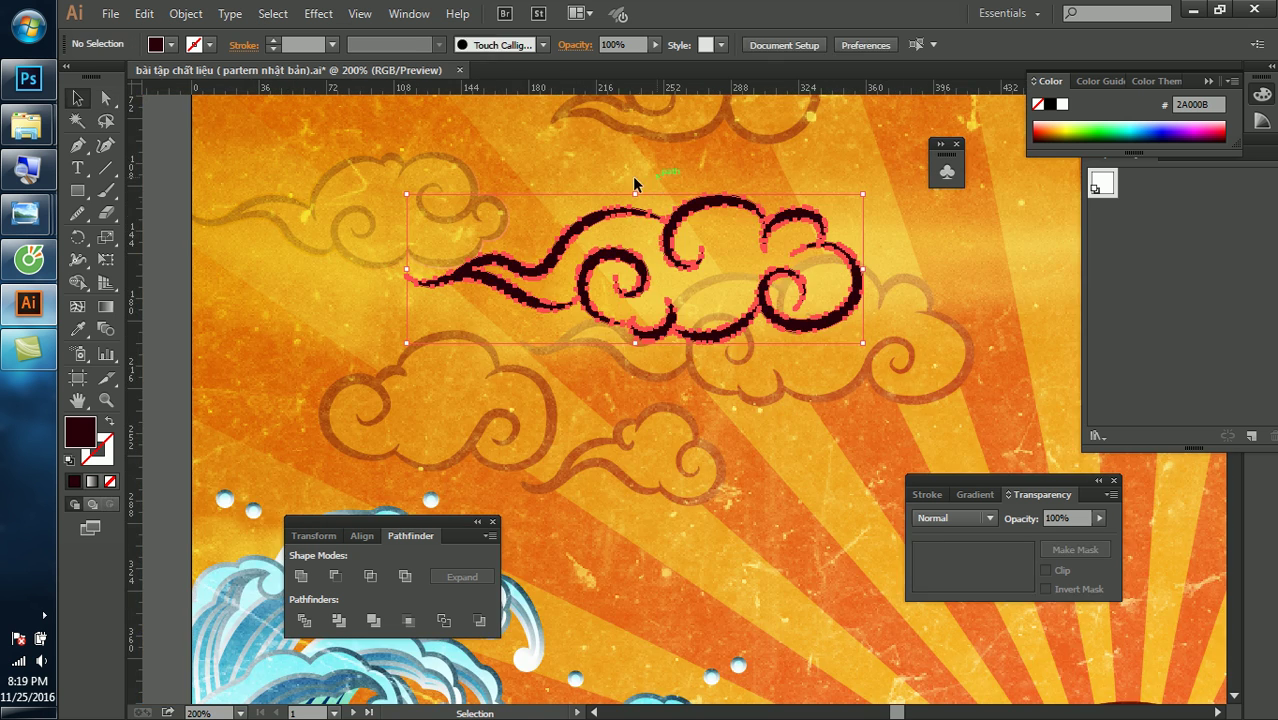
click(77, 190)
drag(360, 150, 932, 381)
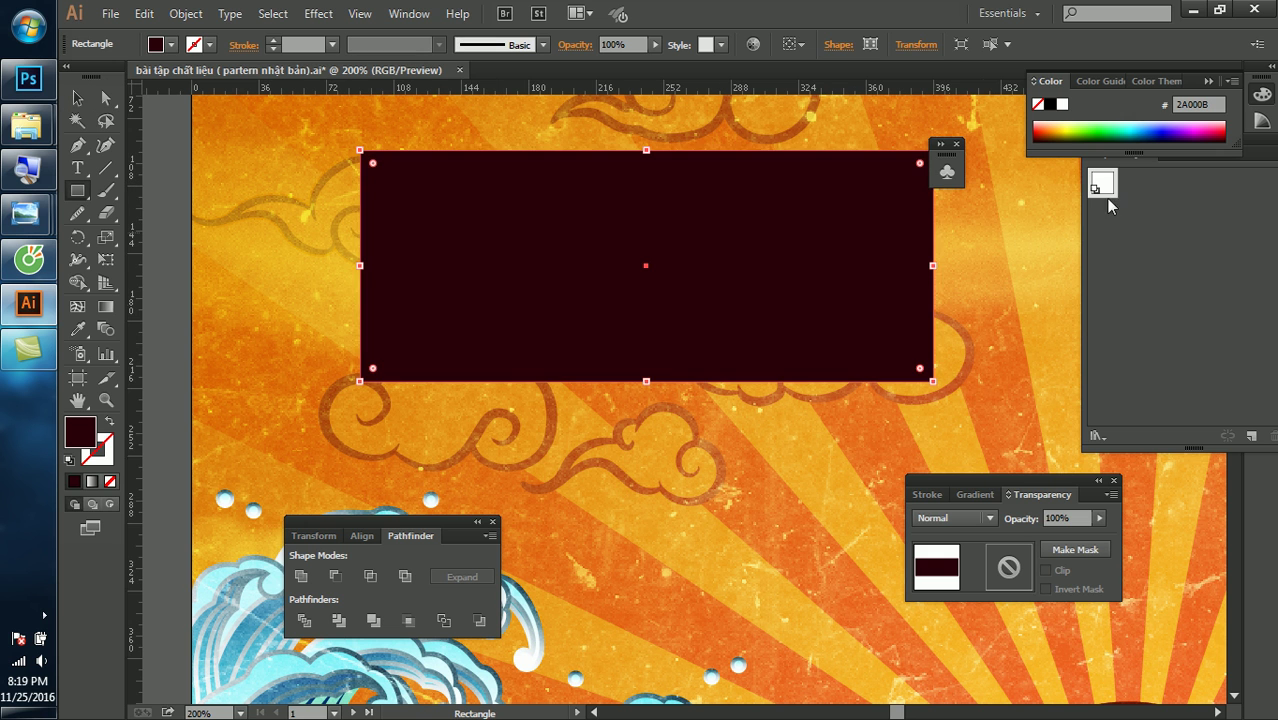
click(1163, 126)
key(ctrl+[)
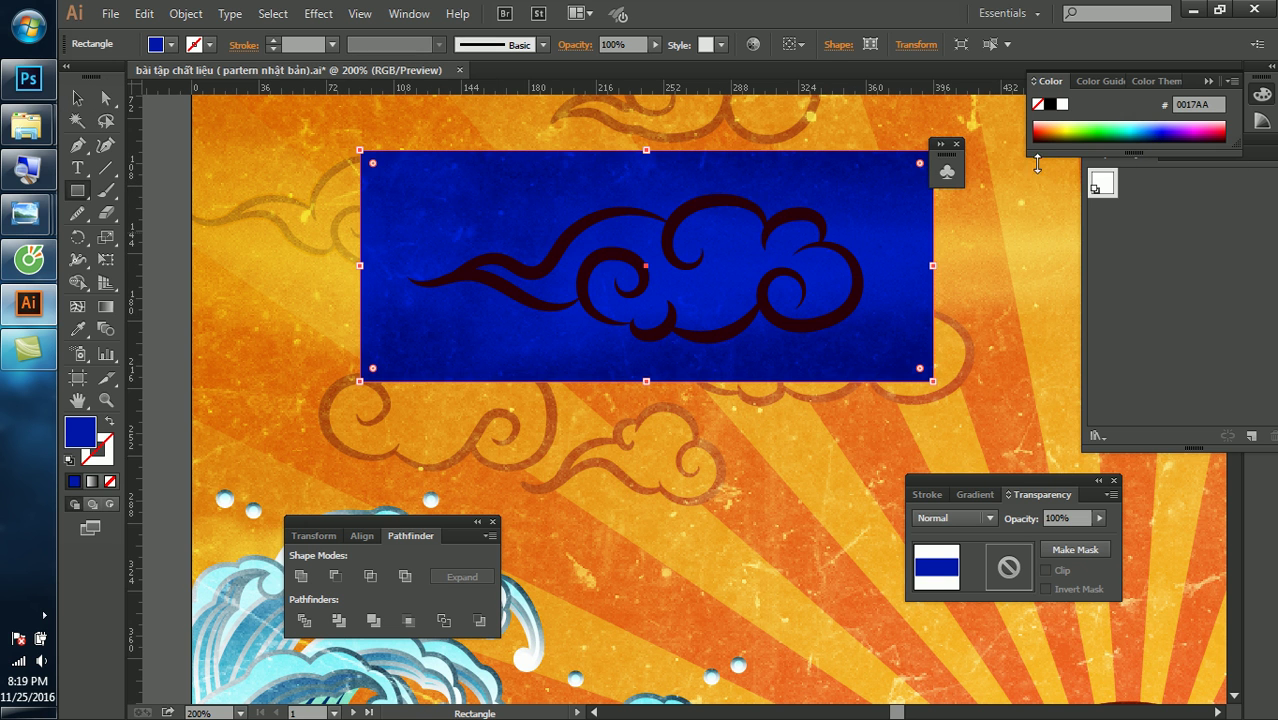
Divide the rectangle along the cloud outlines with Pathfinder > Divide
key(v)
mouse_move(310, 145)
mouse_down()
mouse_move(764, 314)
mouse_move(866, 335)
mouse_up()
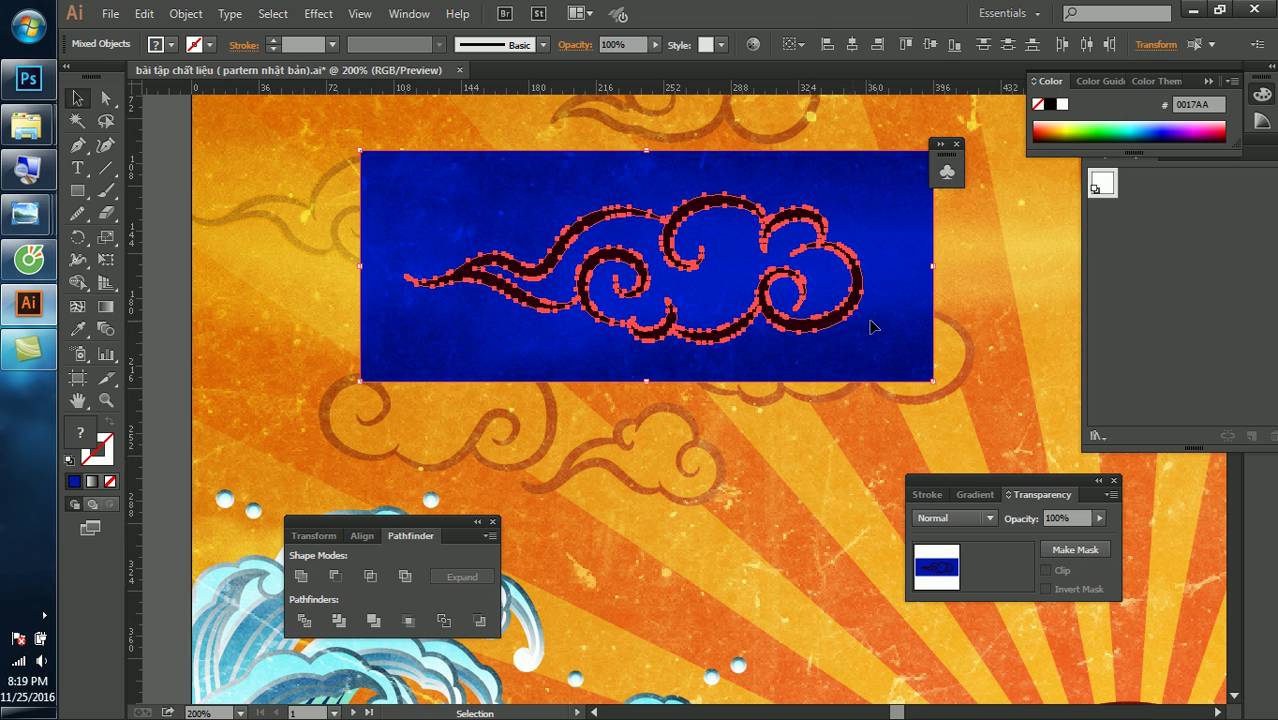
click(304, 620)
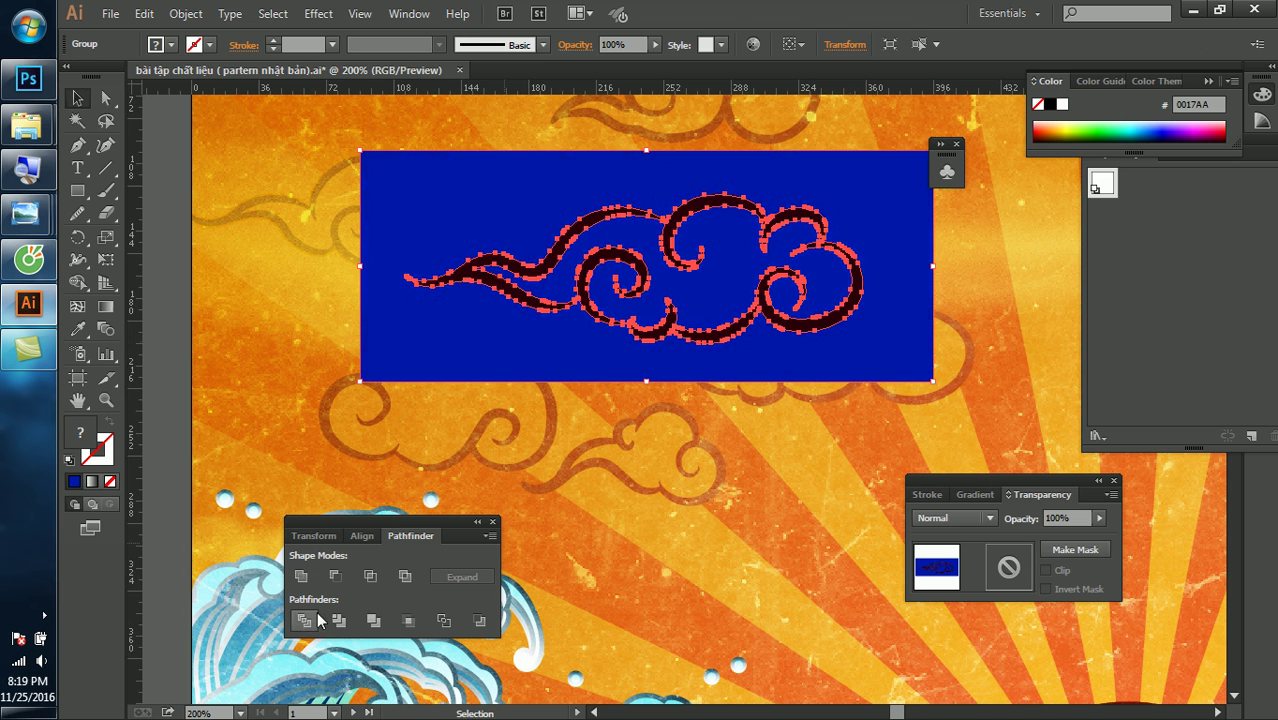
click(600, 467)
click(505, 353)
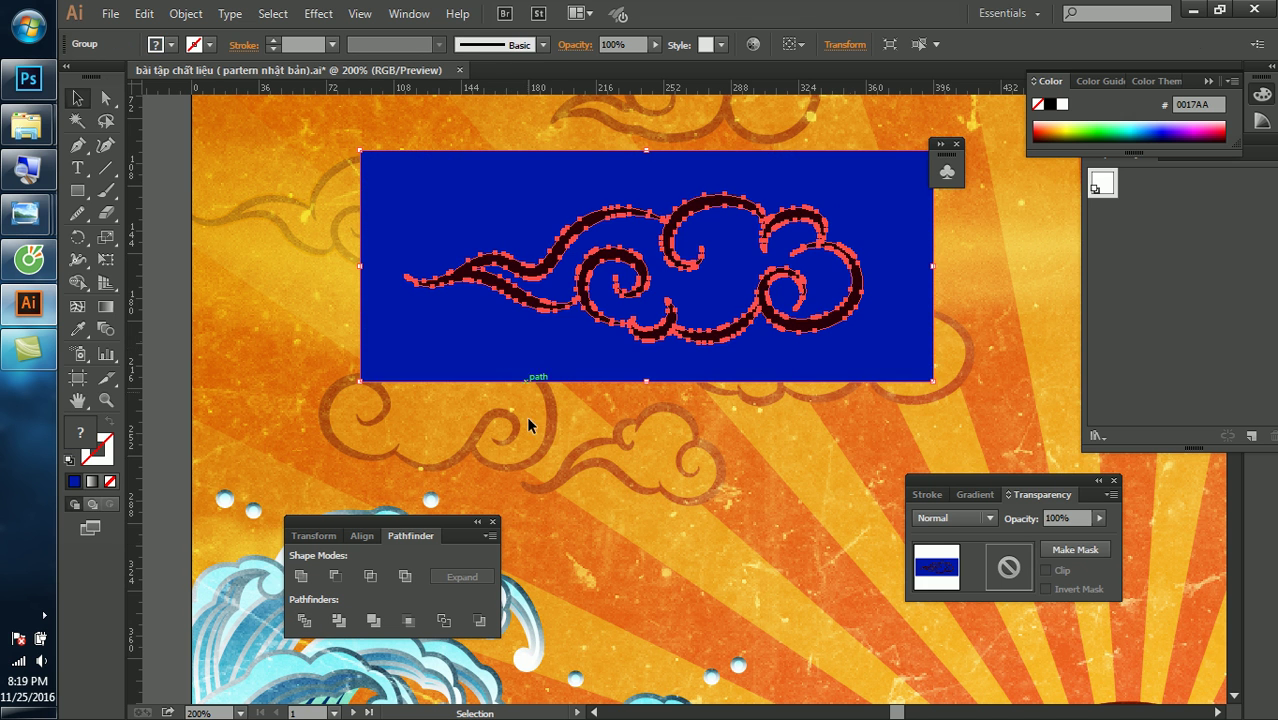
click(493, 399)
Delete the outer rectangle piece, leaving only the cloud's interior fill
key(a)
click(448, 340)
key(Delete)
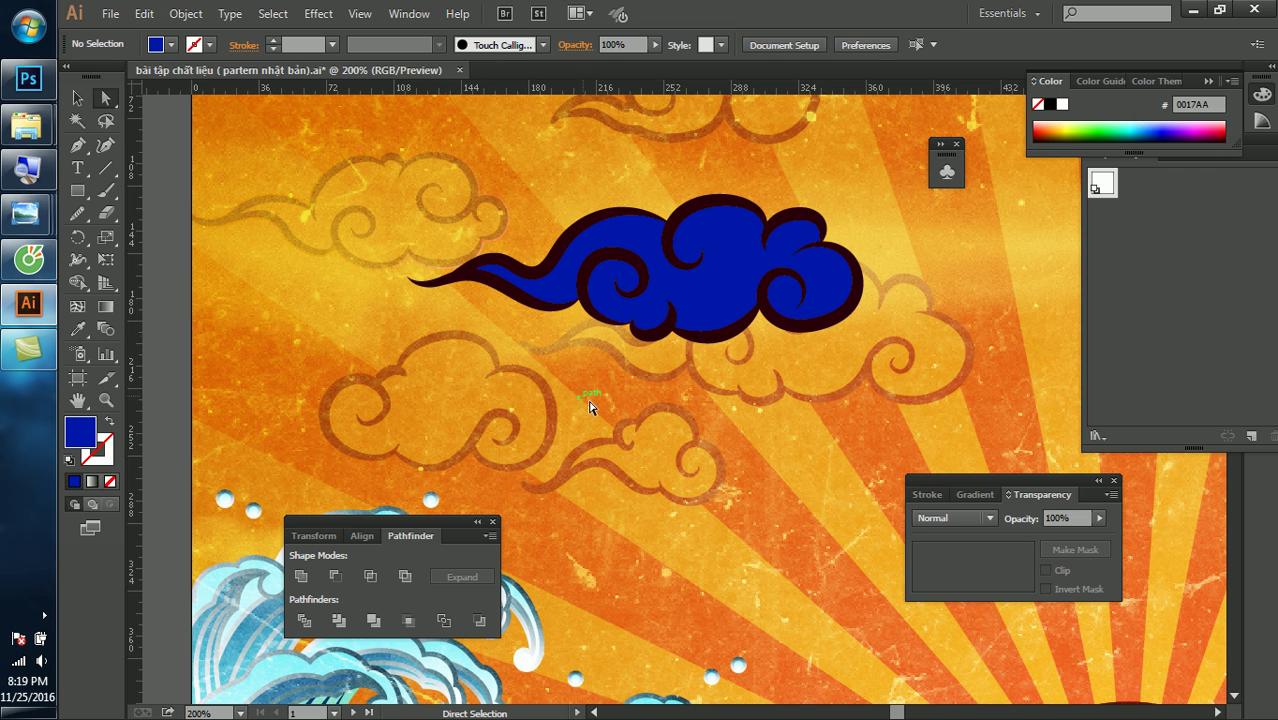
key(v)
click(712, 310)
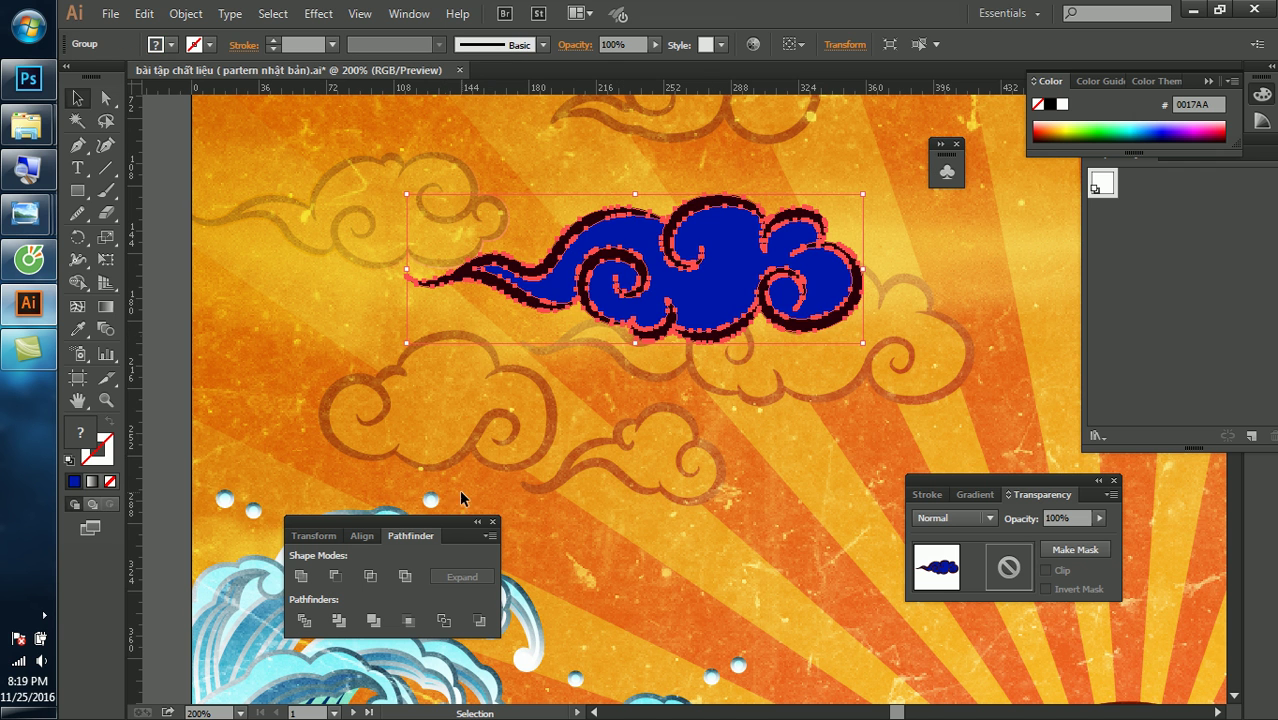
click(658, 422)
Ungroup the cloud pieces and give the inner fill dark orange AA4000
right_click(676, 280)
click(730, 391)
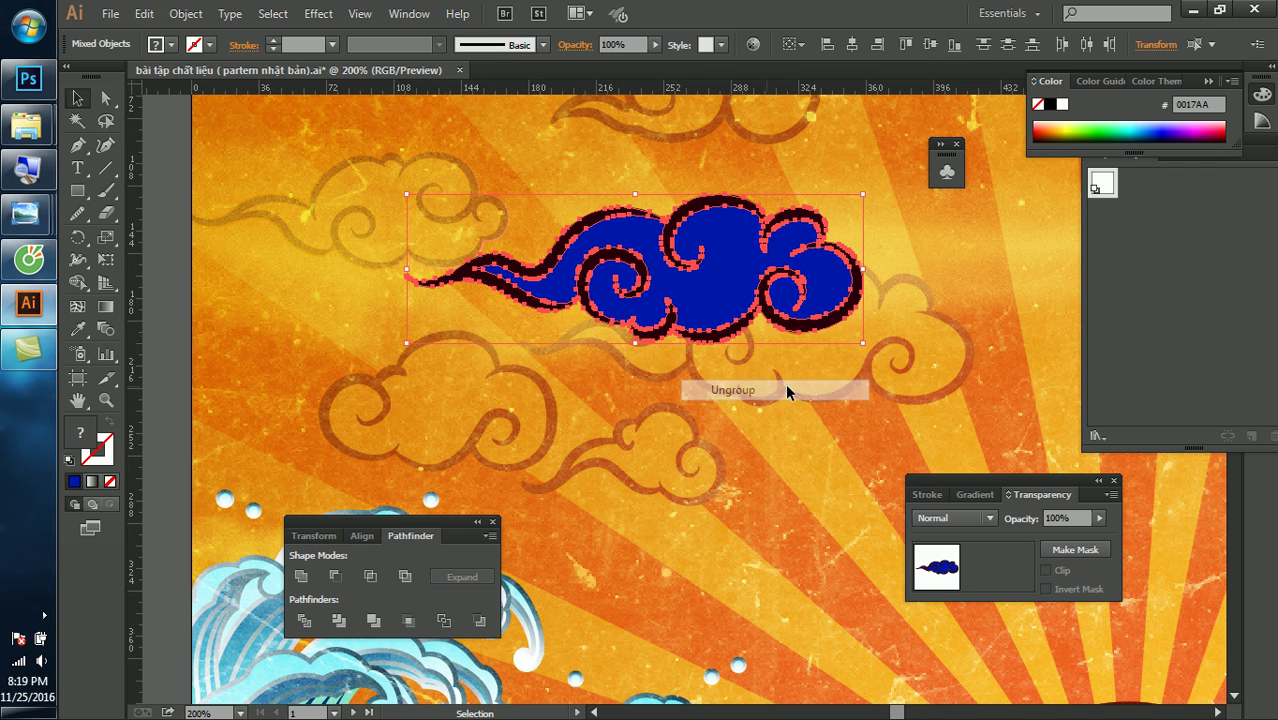
click(735, 362)
click(735, 278)
click(1072, 128)
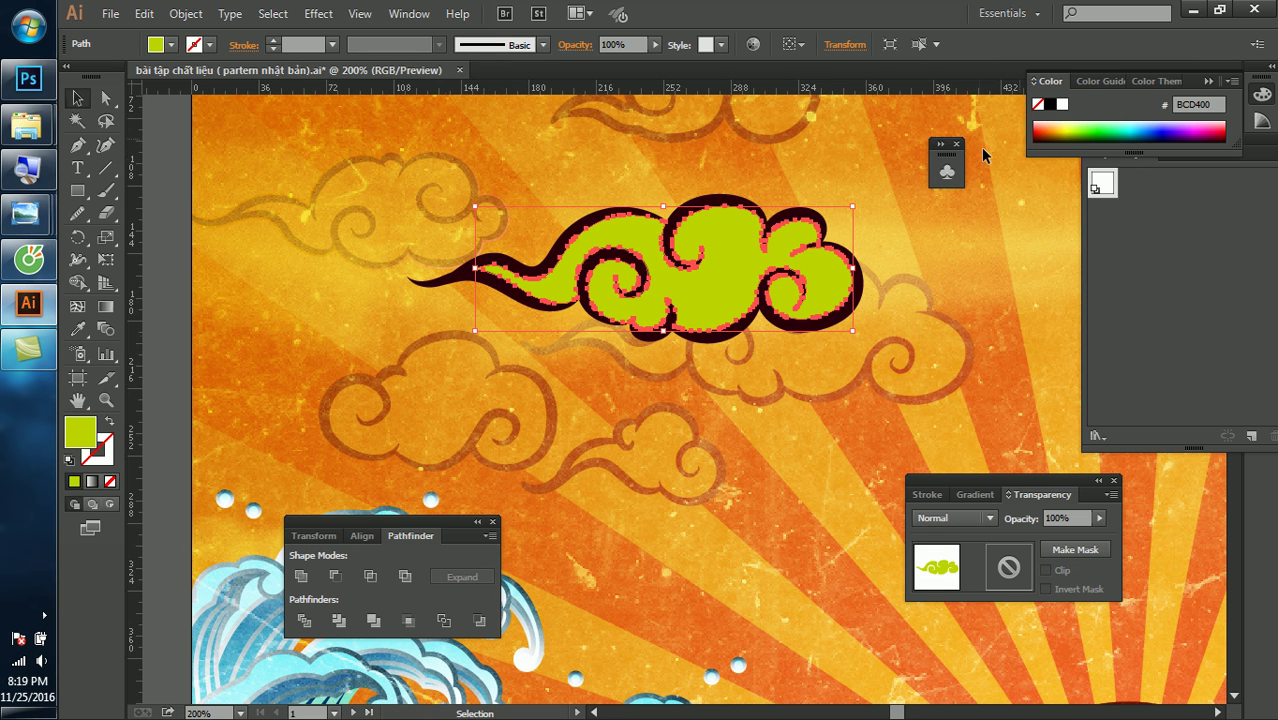
click(1053, 124)
click(1054, 123)
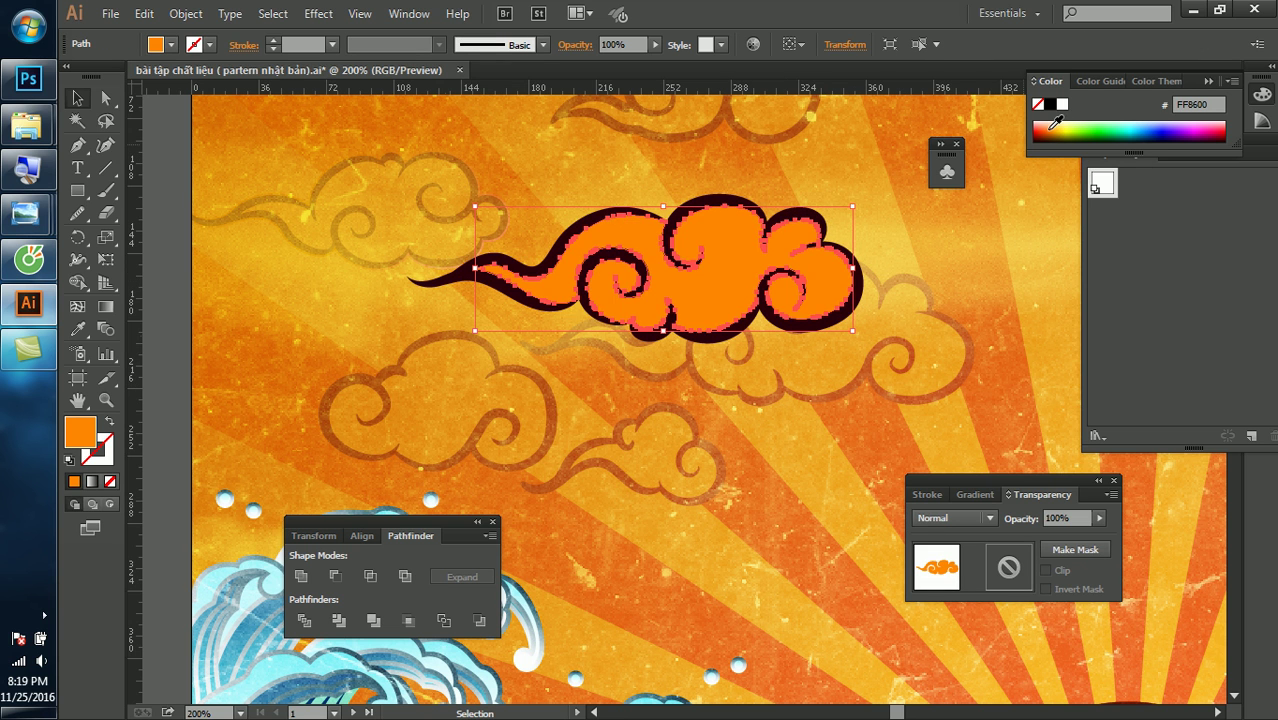
click(1049, 130)
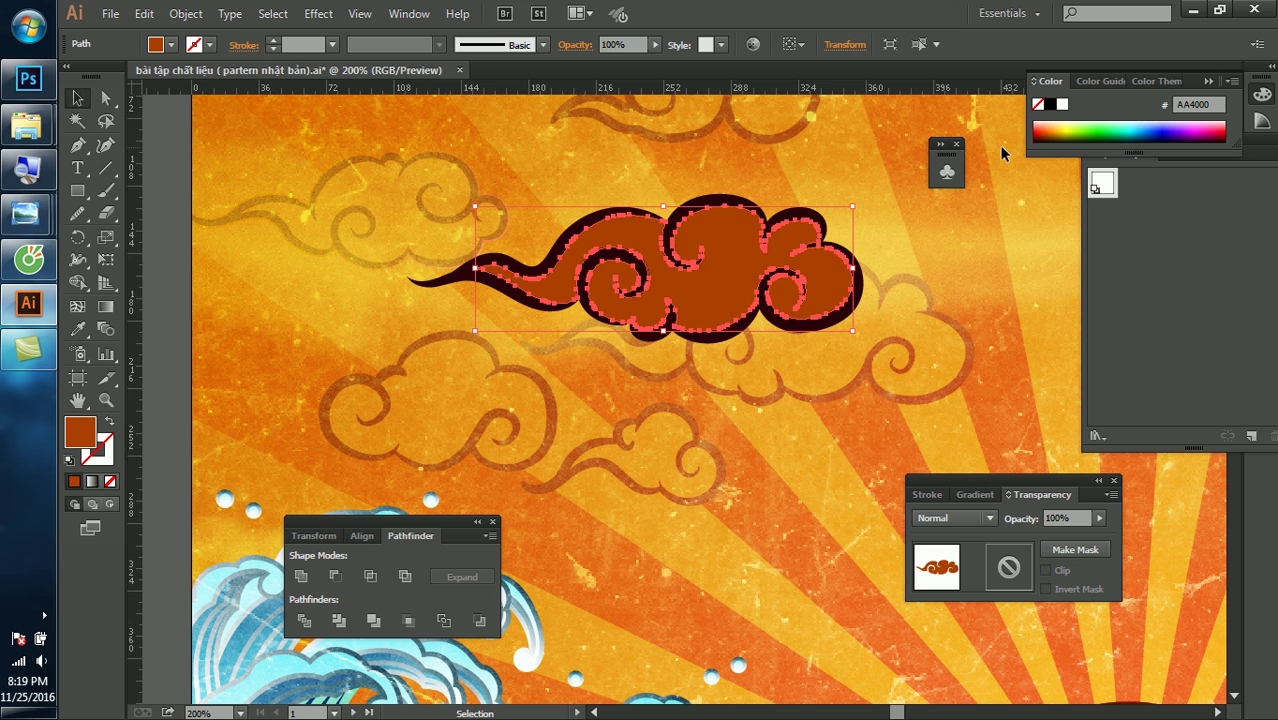
Group the AA4000 fill and the dark brown outline together
click(999, 145)
right_click(722, 264)
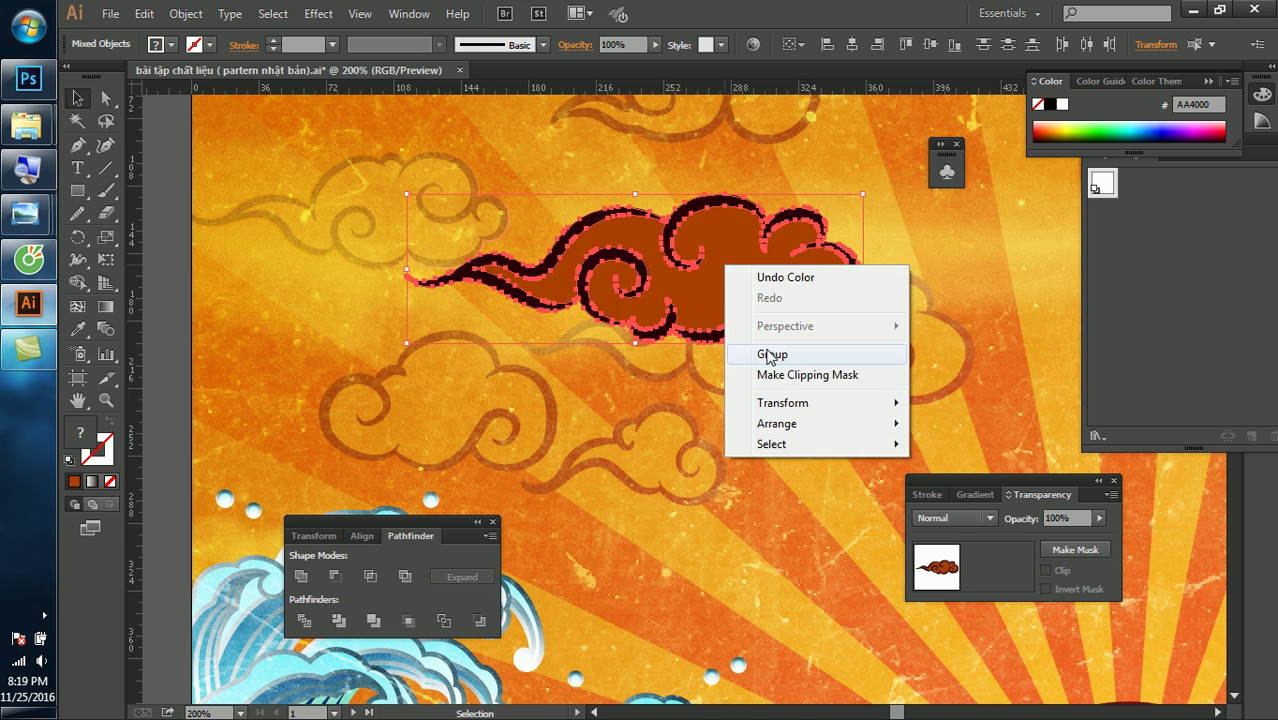
click(892, 302)
Move the two-tone cloud slightly lower on the poster
scroll(892, 302, down, 2)
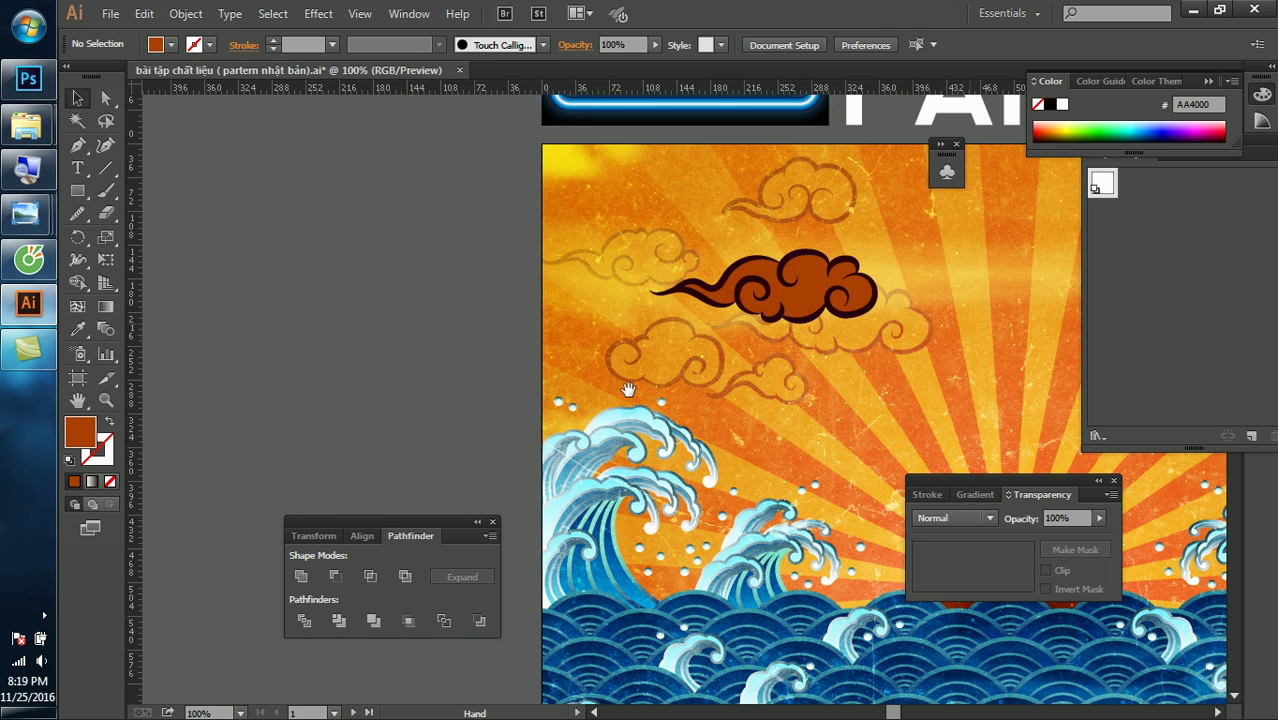
click(810, 318)
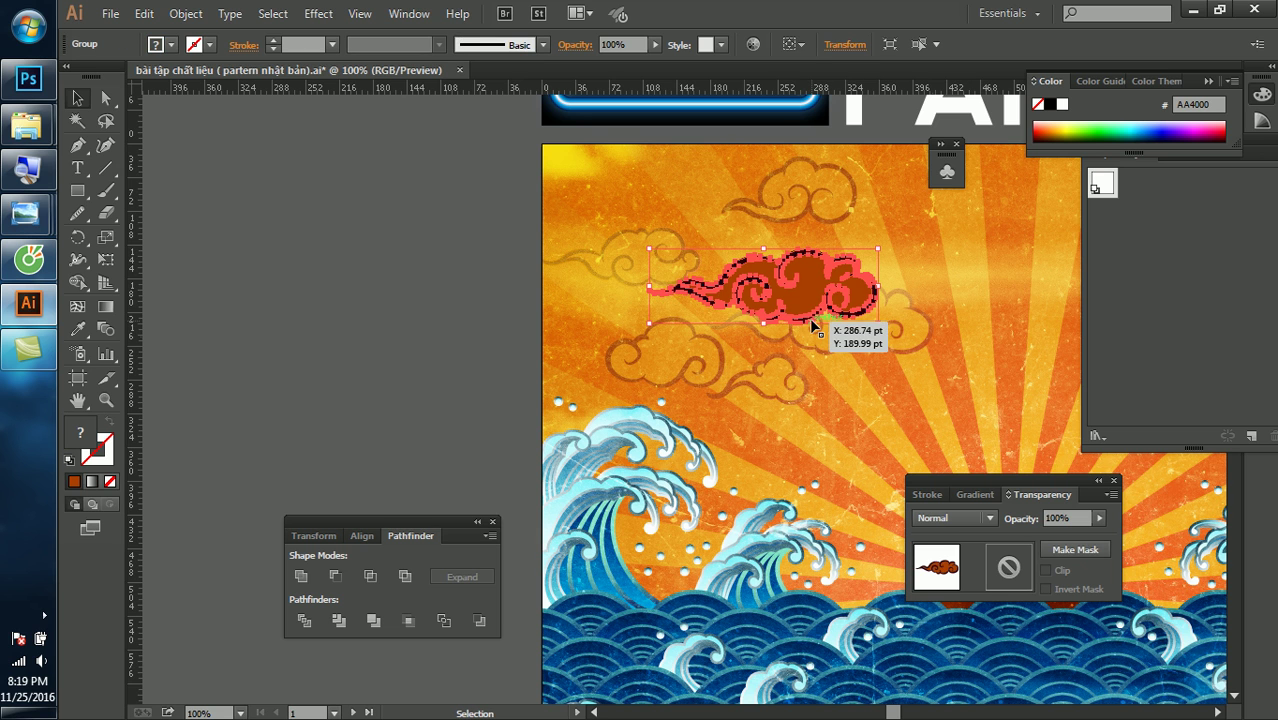
click(958, 302)
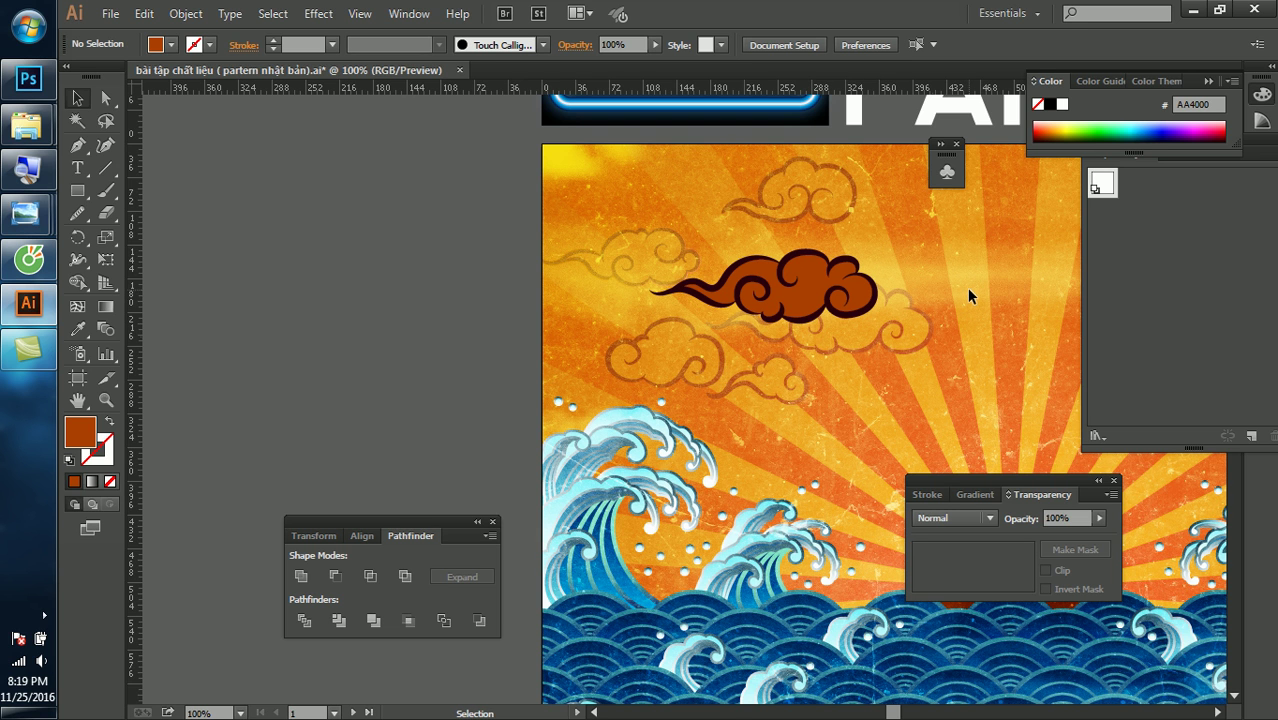
mouse_move(826, 308)
mouse_down()
mouse_move(836, 341)
mouse_move(1112, 388)
mouse_up()
scroll(855, 335, up, 1)
click(944, 257)
Save the cloud as a new brush from the Brushes panel
key(F5)
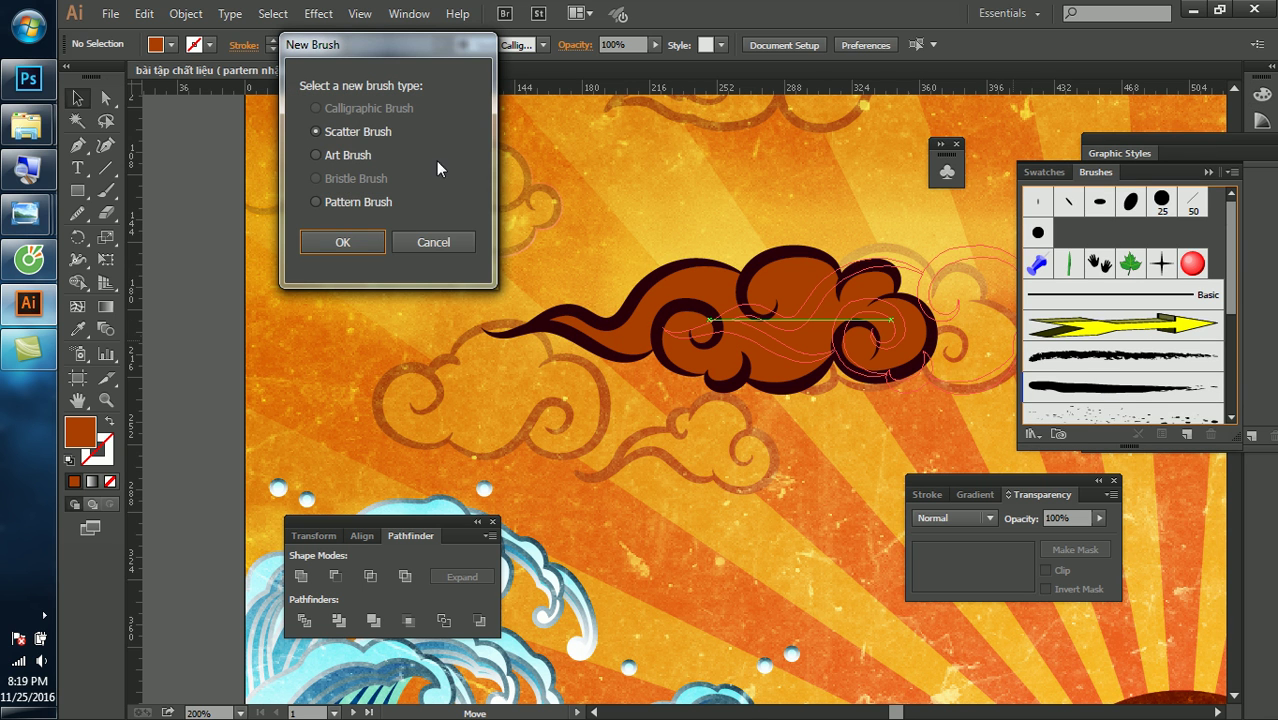
click(458, 245)
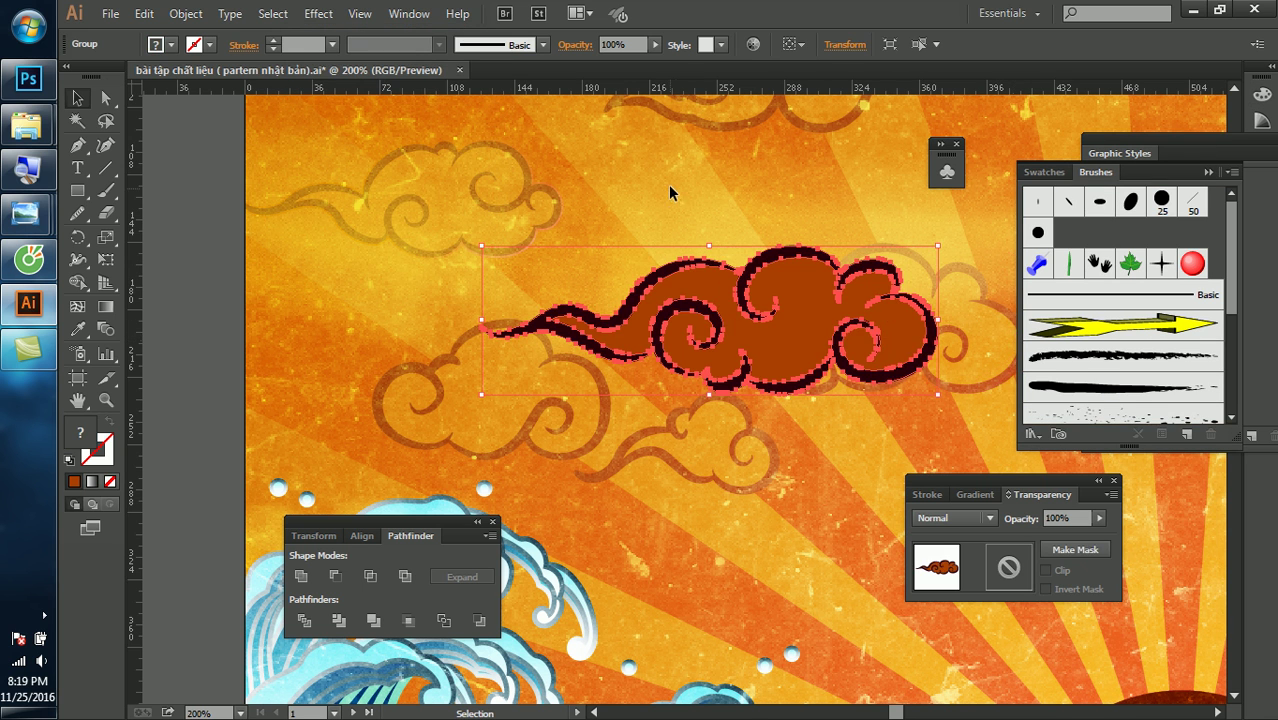
click(671, 184)
scroll(686, 190, down, 2)
scroll(675, 222, down, 1)
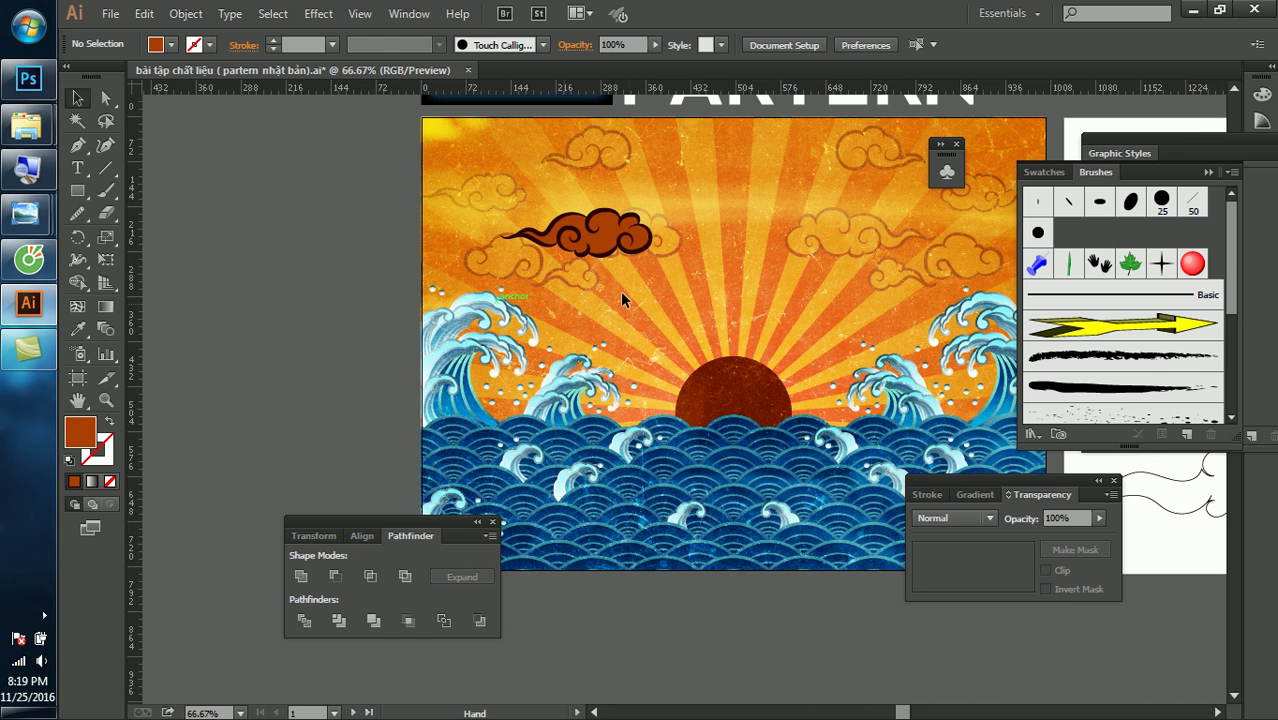
Alt-drag a copy of the cloud to the right side of the sky, undoing the extra copy
mouse_move(580, 250)
mouse_down()
mouse_move(848, 250)
mouse_move(860, 190)
mouse_up()
click(880, 250)
key(ctrl+z)
key(ctrl+z)
click(704, 268)
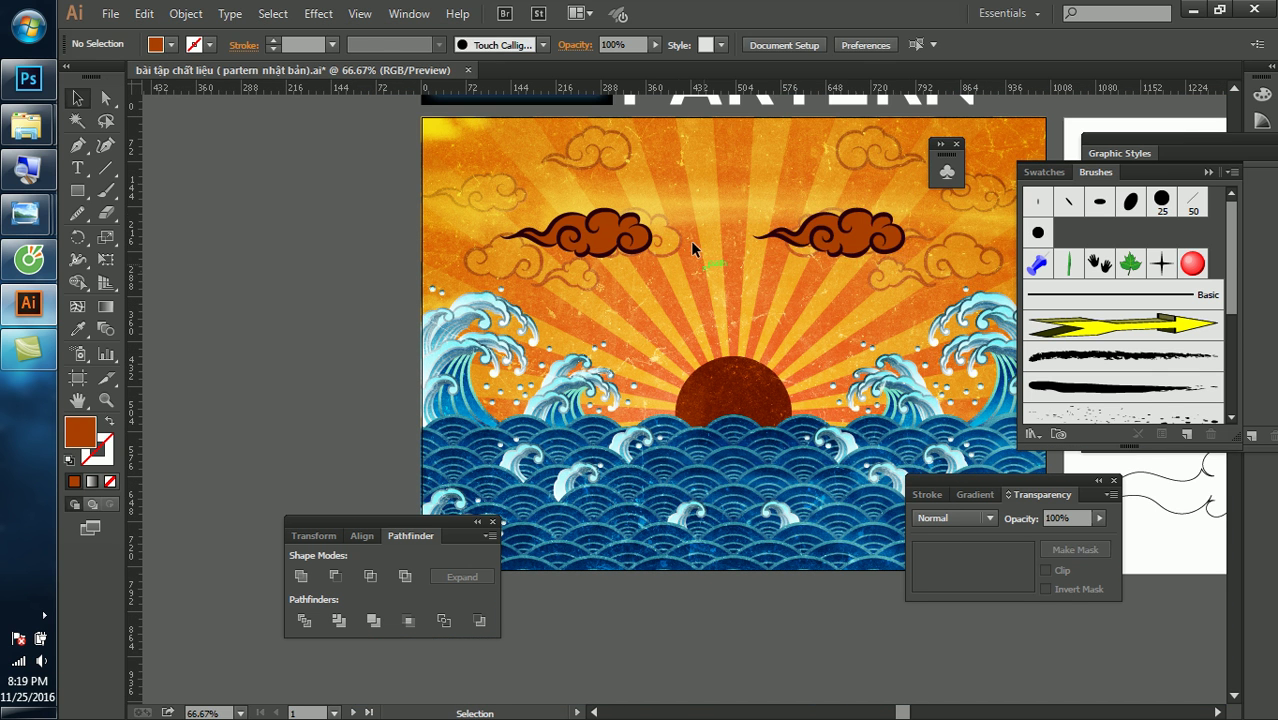
Draw a straight line from the artboard corner to the sun
scroll(704, 268, up, 1)
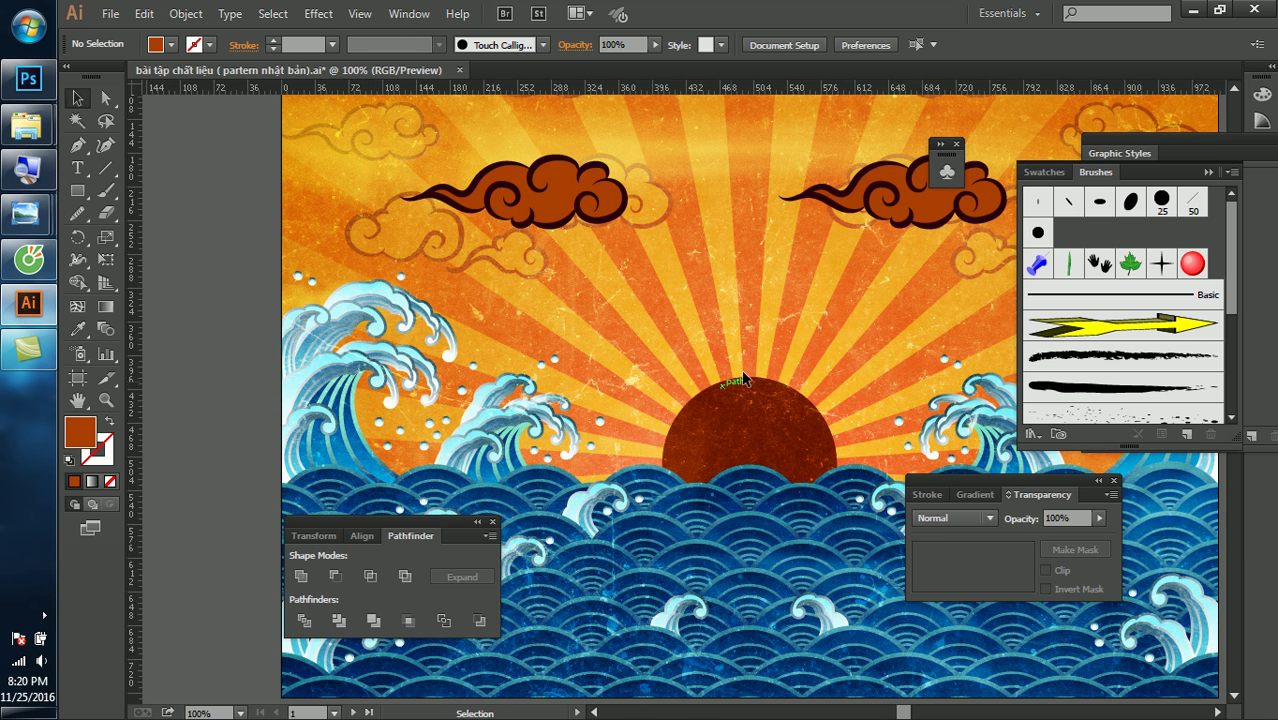
scroll(740, 312, down, 1)
click(105, 168)
drag(475, 113, 724, 388)
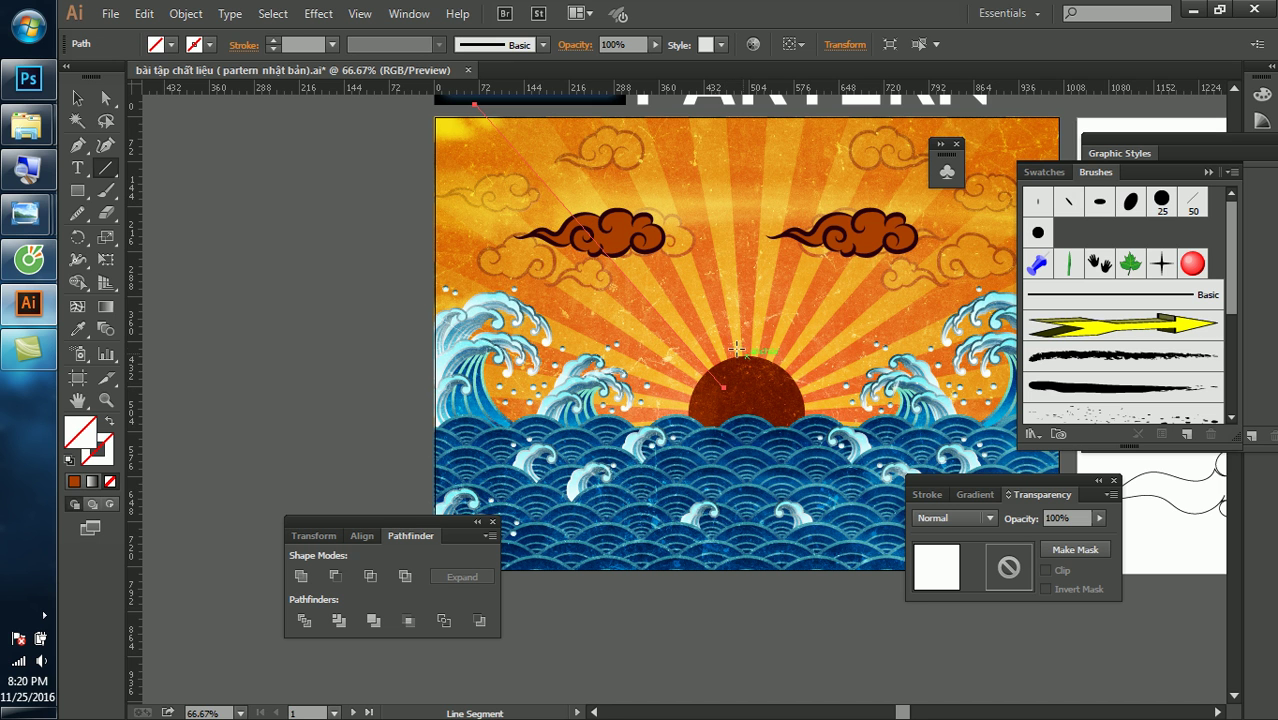
key(d)
key(v)
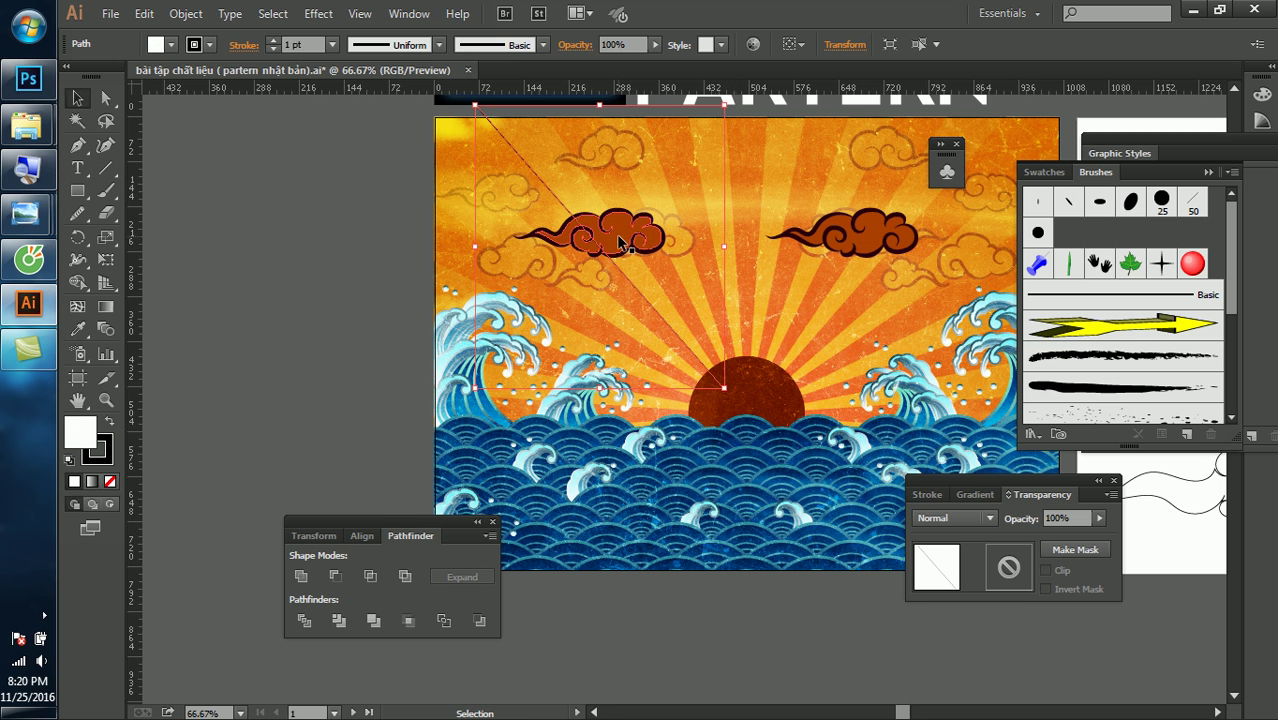
key(r)
scroll(740, 390, up, 1)
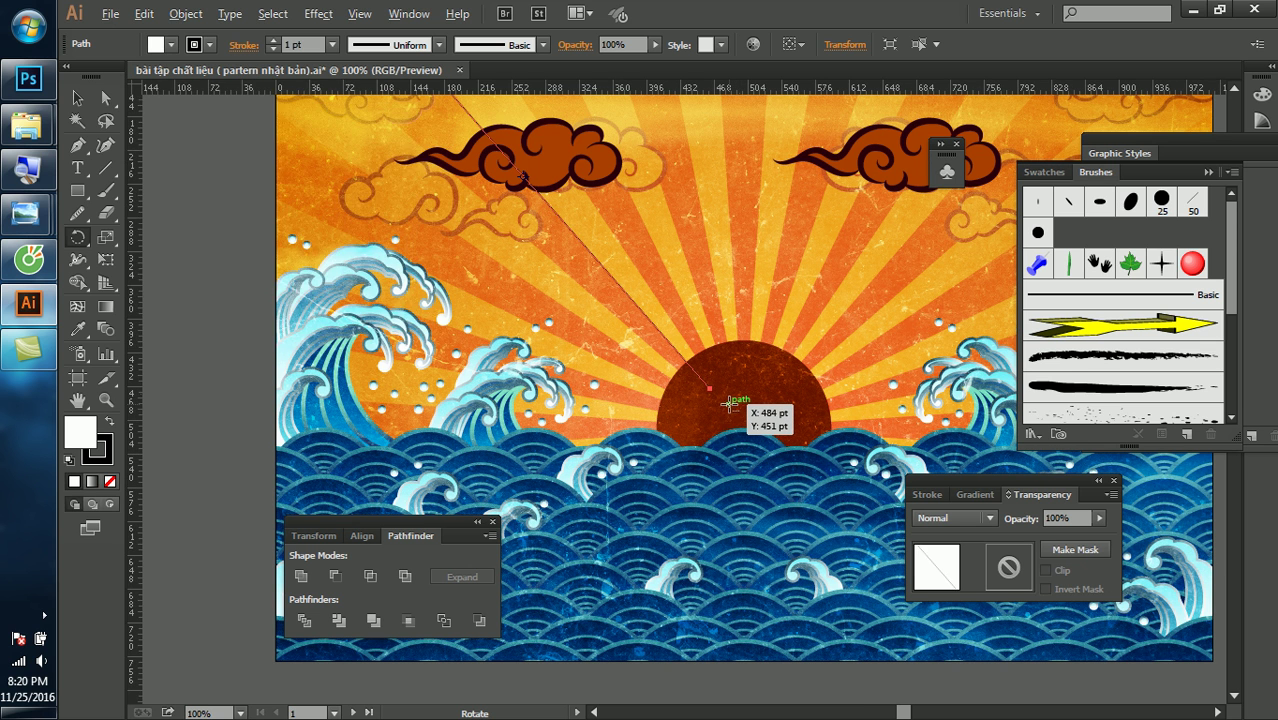
alt+click(728, 402)
text(15)
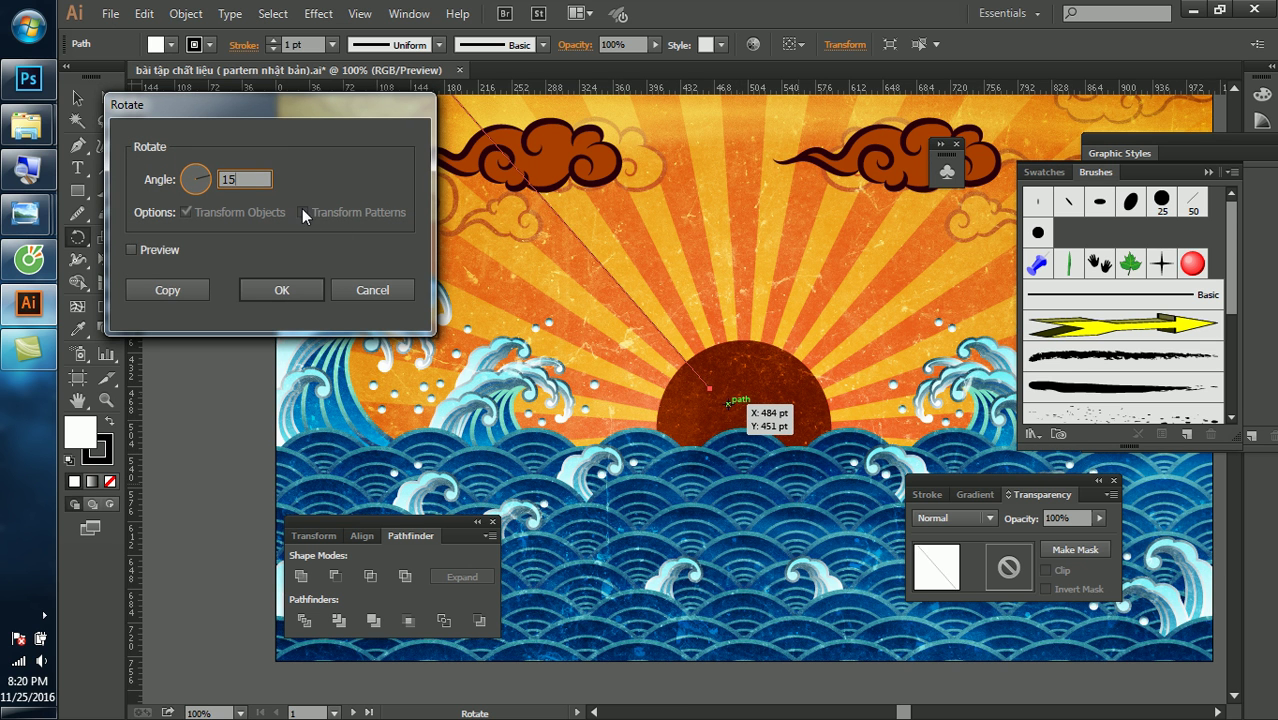
click(149, 247)
text(7)
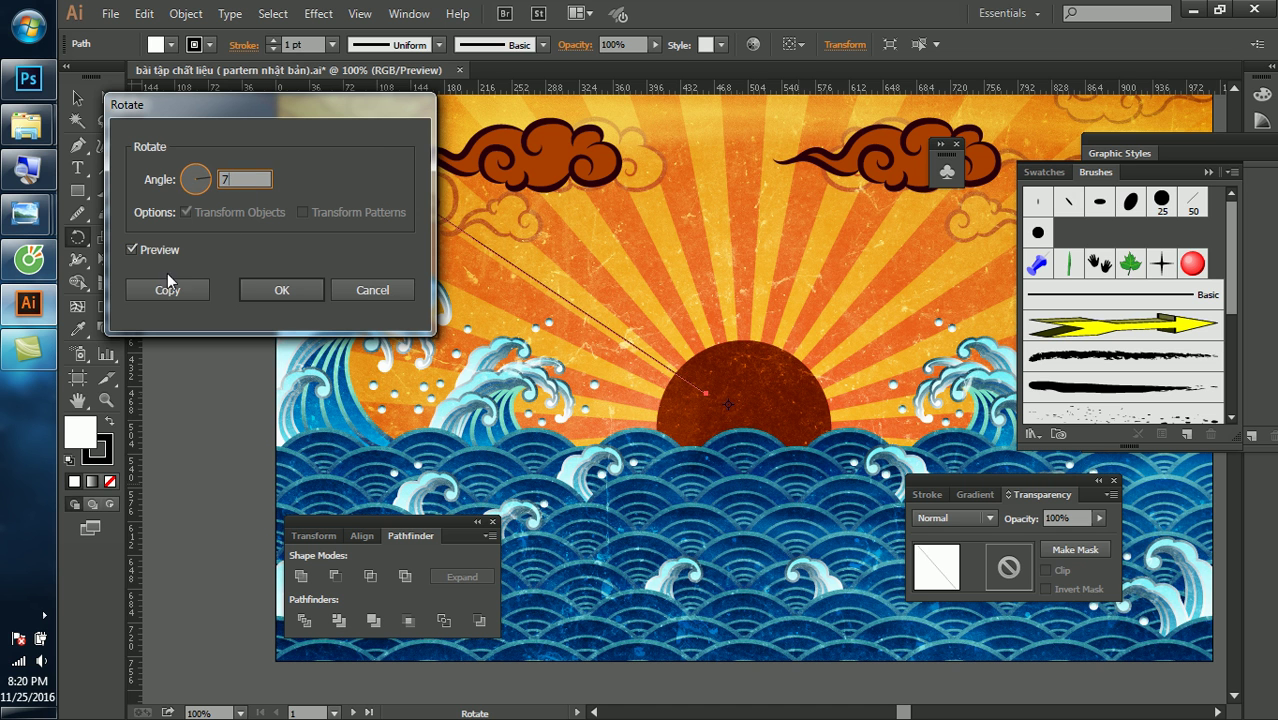
click(168, 290)
key(ctrl+d)
key(ctrl+d)
key(ctrl+d)
key(ctrl+d)
key(ctrl+d)
key(ctrl+z)
key(ctrl+z)
key(ctrl+z)
key(ctrl+z)
key(ctrl+z)
key(ctrl+z)
key(ctrl+z)
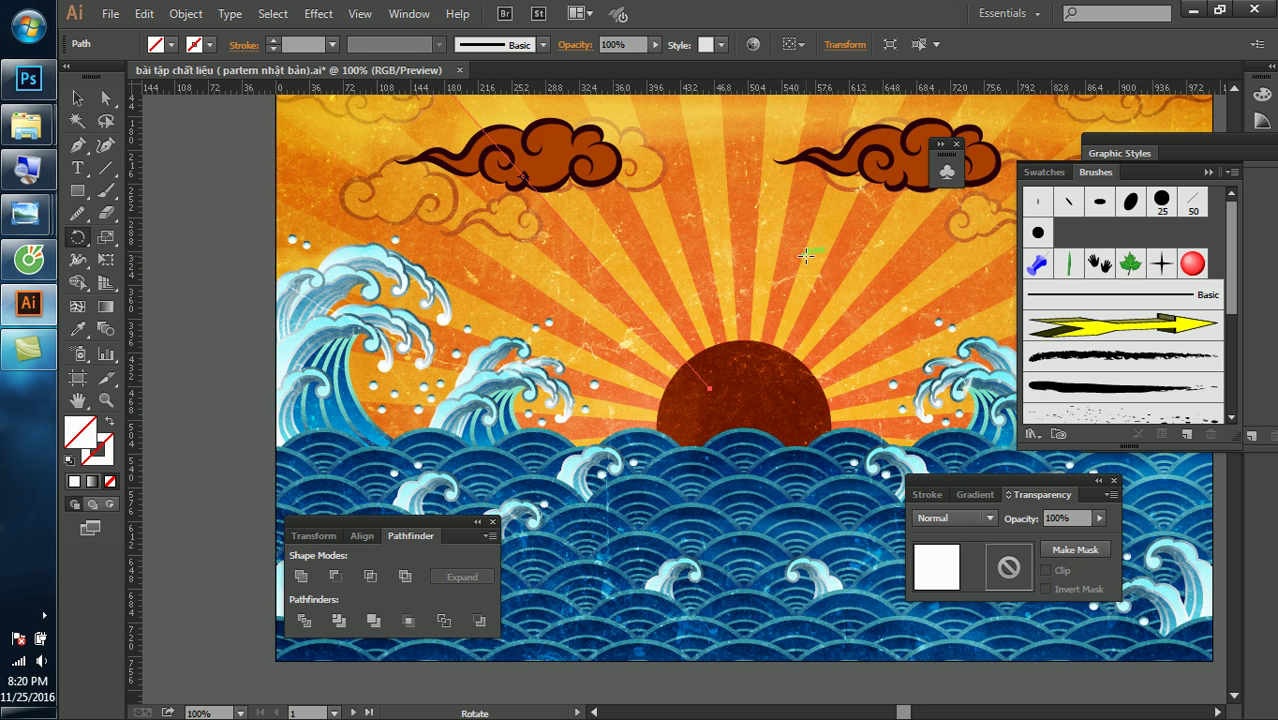
key(ctrl+z)
key(v)
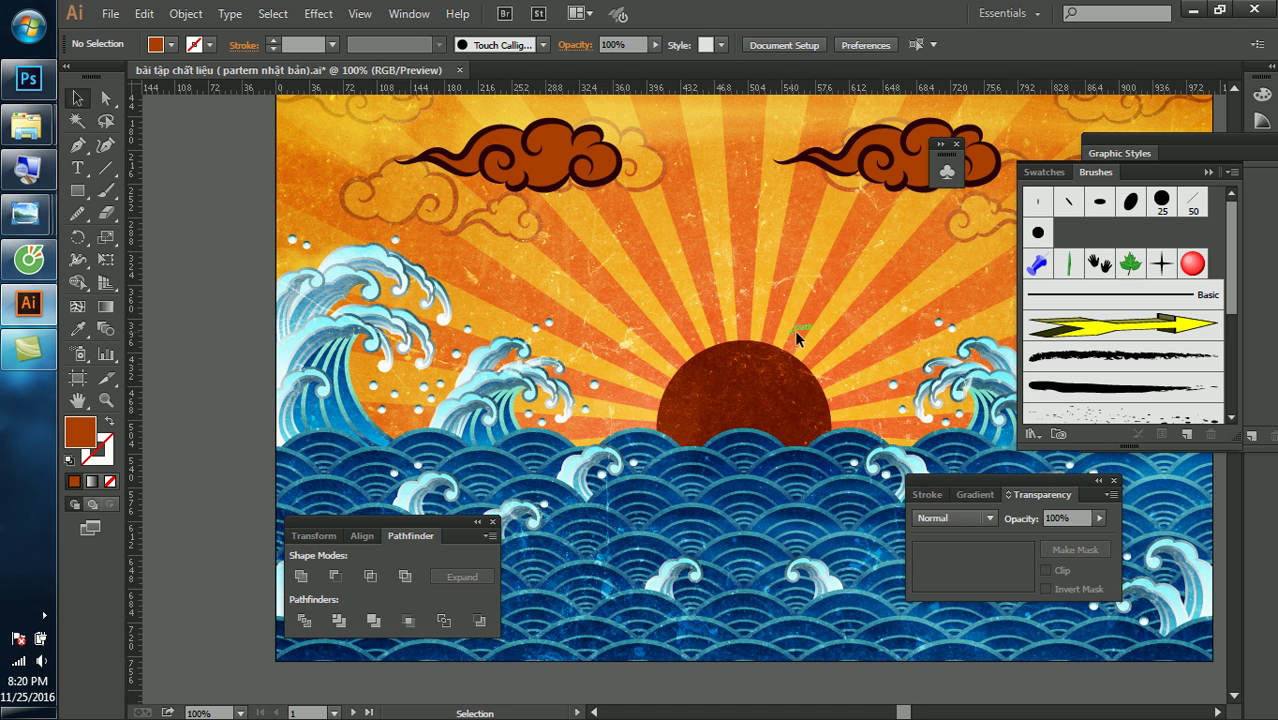
Pan and zoom around the waves to inspect them
scroll(743, 272, down, 2)
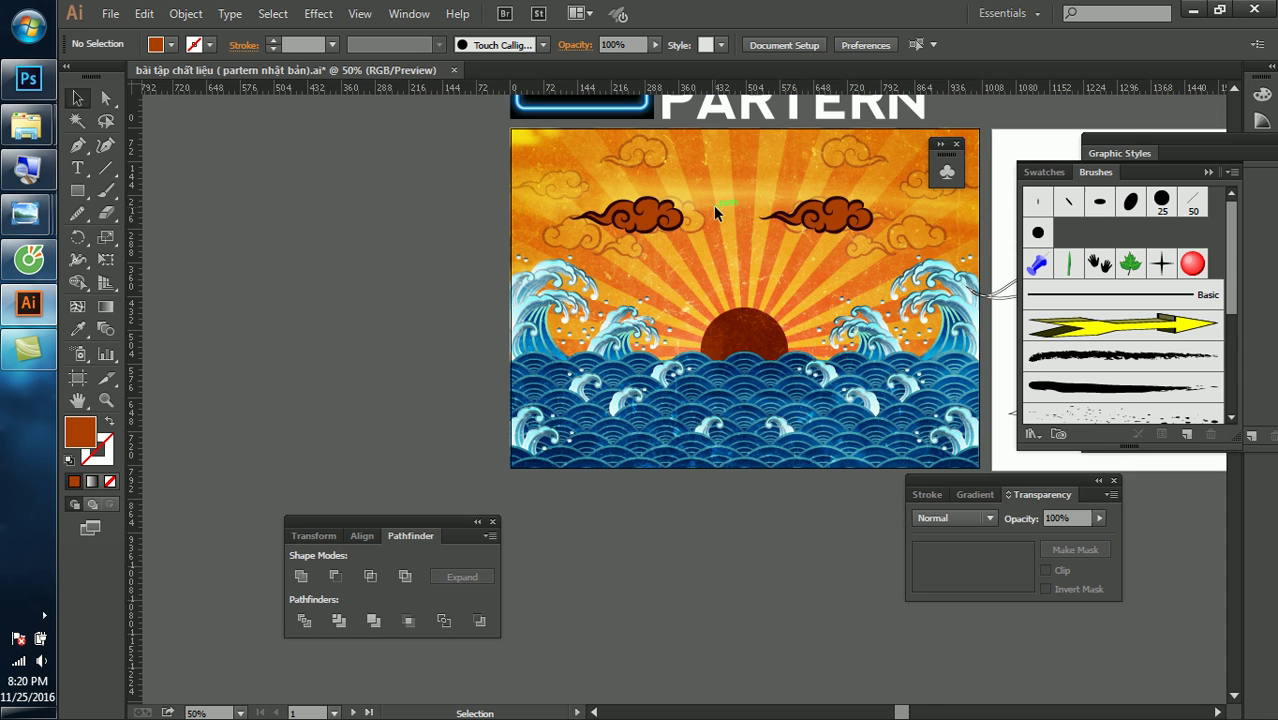
scroll(575, 398, up, 1)
mouse_move(575, 398)
mouse_down()
mouse_move(595, 300)
mouse_move(595, 443)
mouse_up()
scroll(595, 300, up, 1)
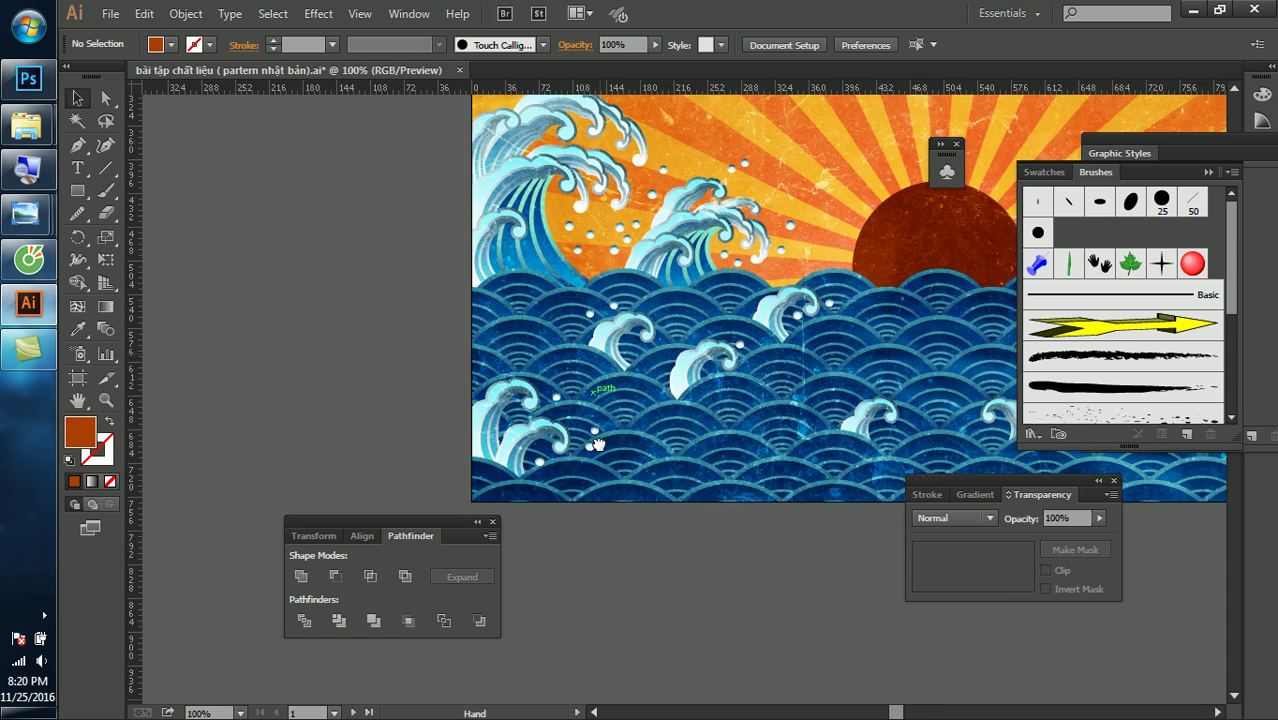
scroll(590, 380, up, 1)
scroll(640, 330, right, 2)
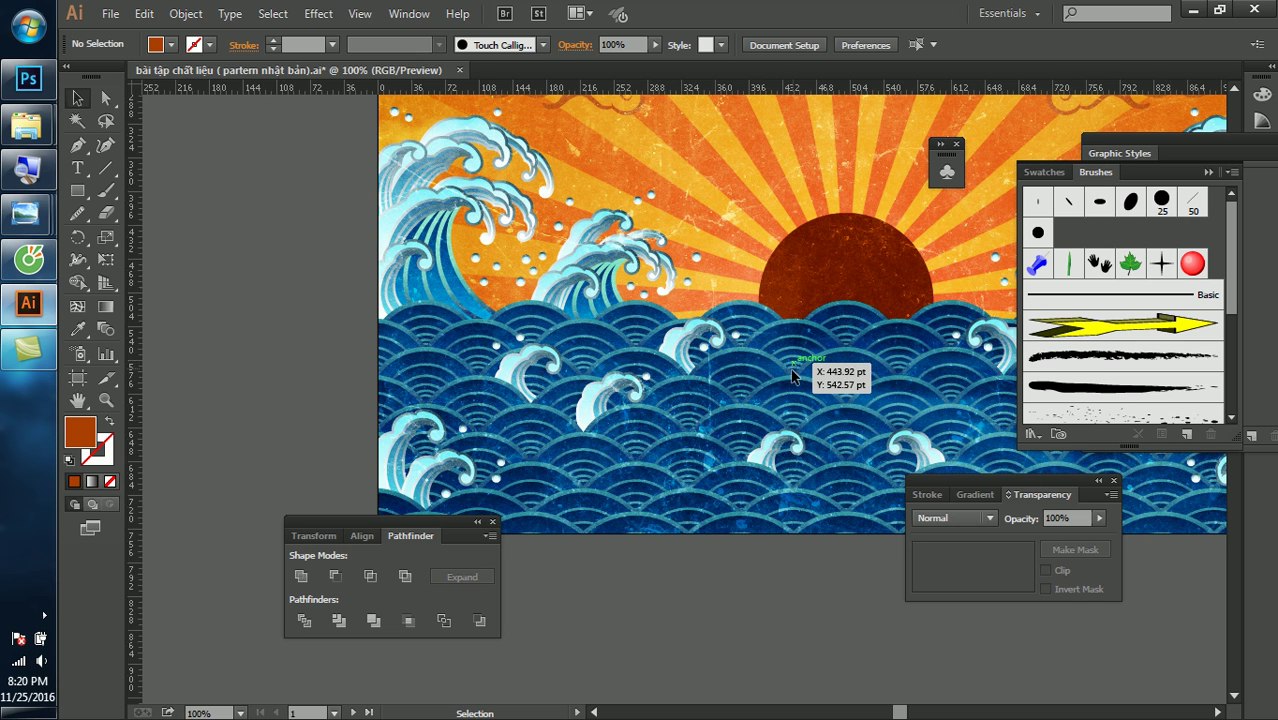
scroll(791, 376, down, 1)
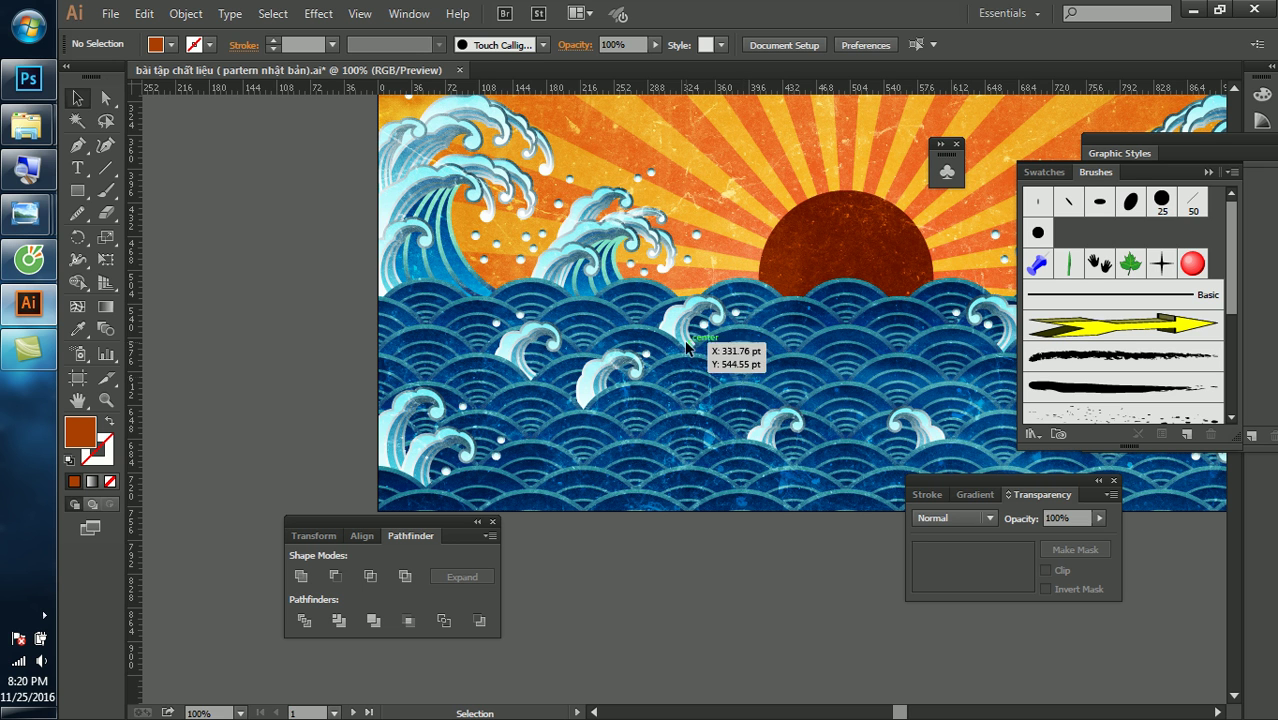
Zoom out and pan over to the second artboard with the blue ring circles
key(ctrl+minus)
scroll(467, 343, right, 5)
scroll(467, 343, right, 2)
scroll(590, 314, up, 1)
Drag the right blue concentric-ring disc into the Swatches panel as a pattern swatch
scroll(707, 320, up, 1)
click(553, 222)
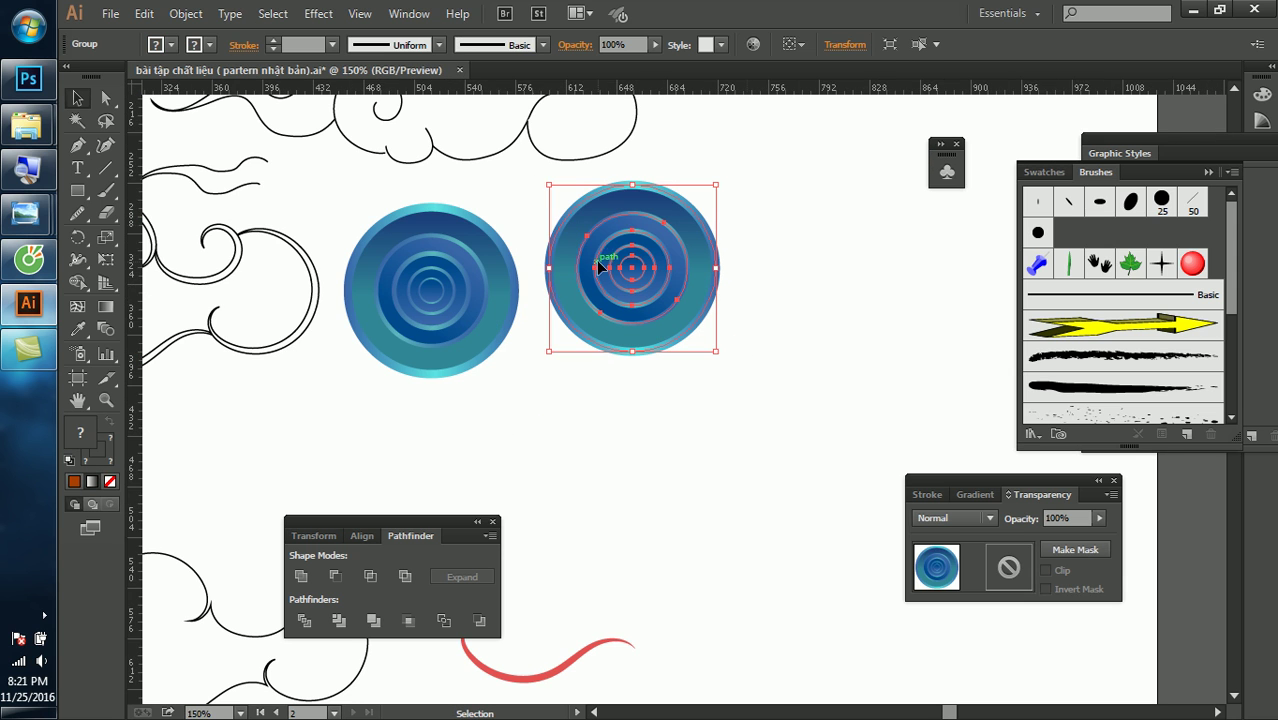
click(409, 14)
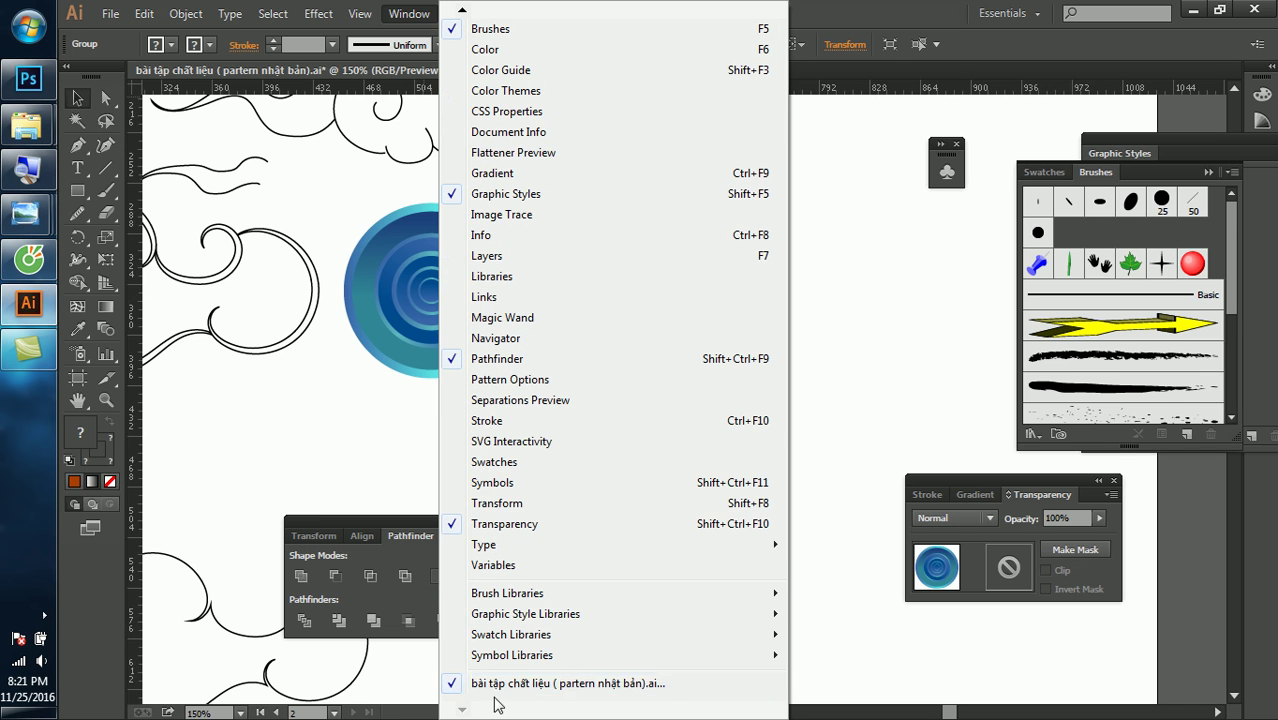
click(520, 462)
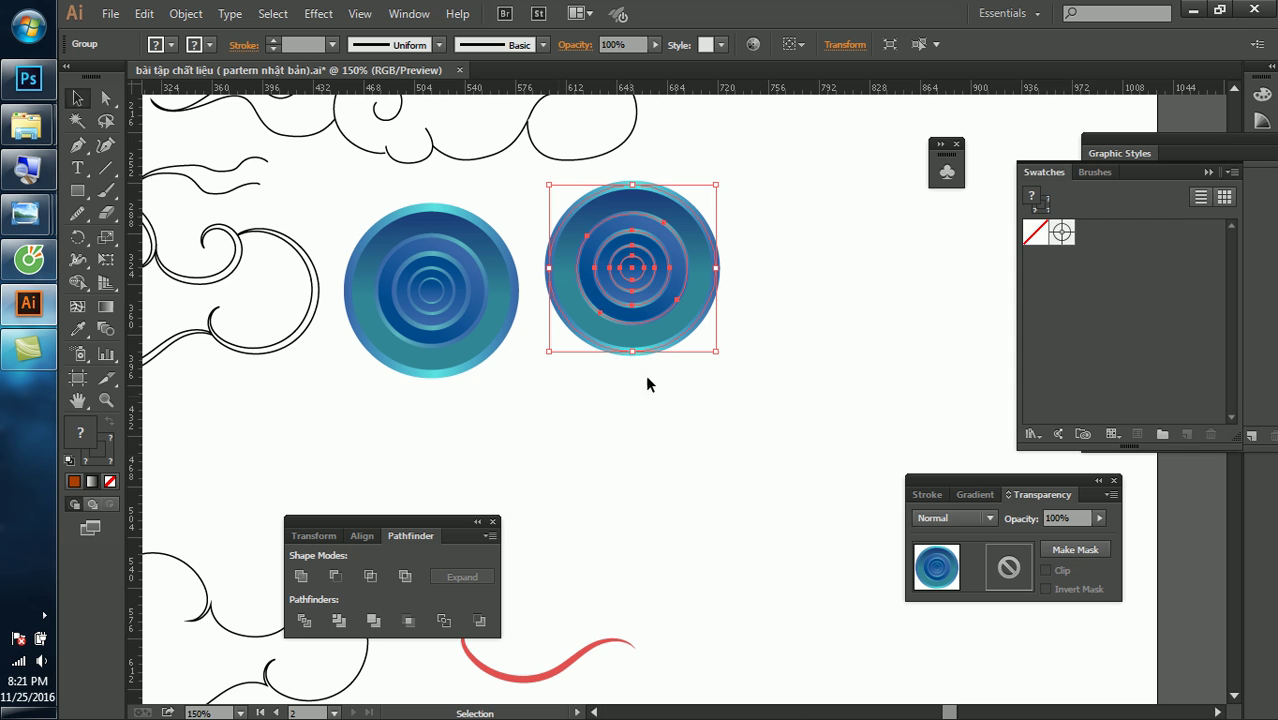
drag(620, 268, 1145, 294)
click(912, 309)
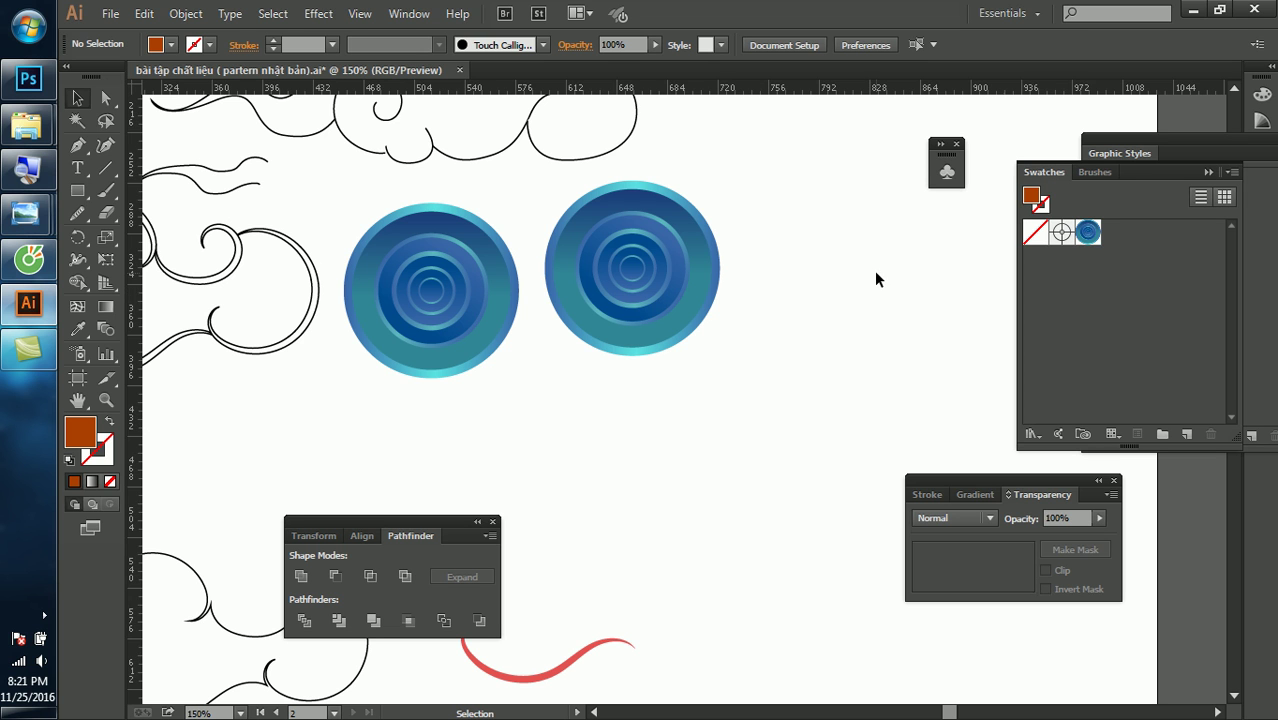
alt+scroll(750, 282, up, 2)
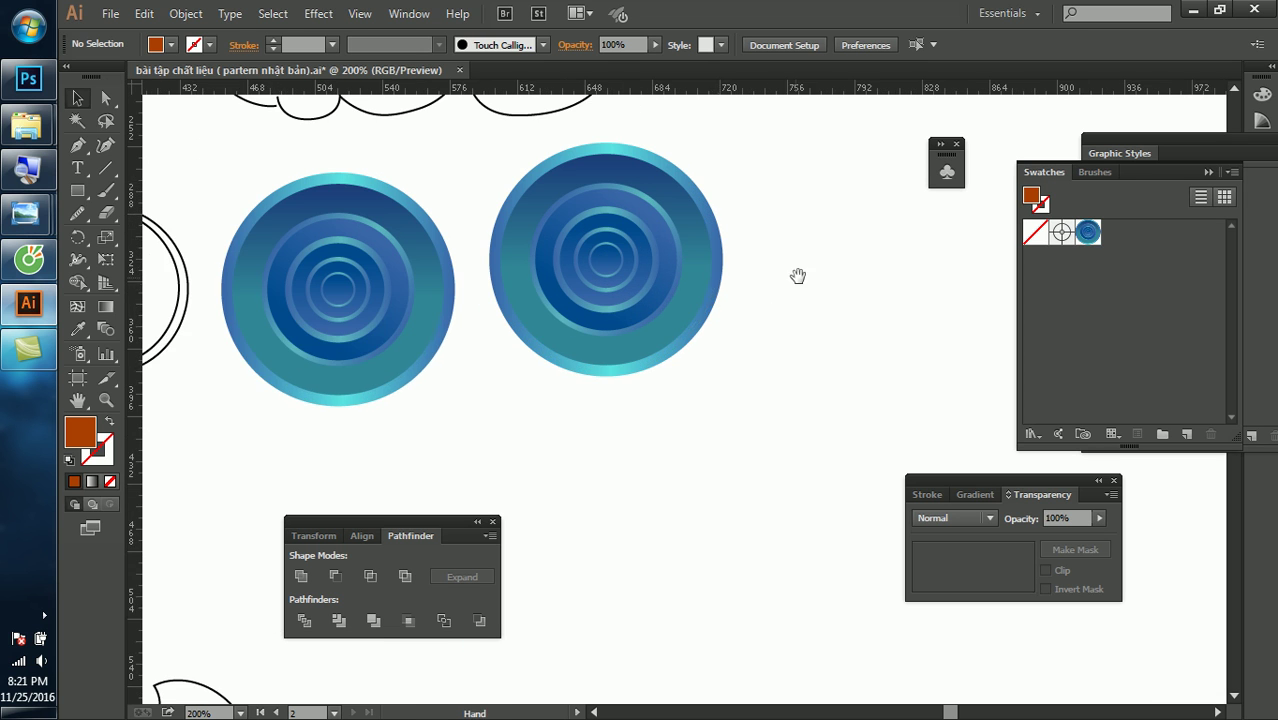
Edit the pattern swatch, shortening the tile and setting Tile Type to Brick by Row
double_click(1089, 234)
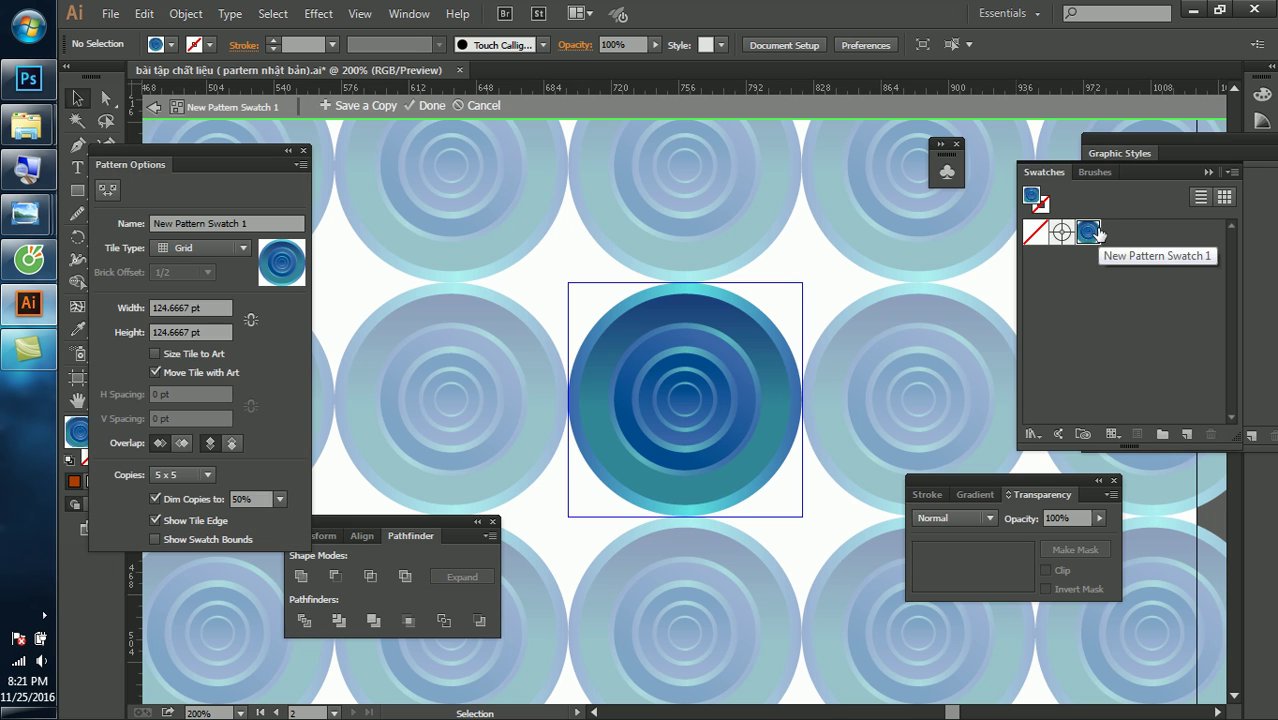
click(182, 247)
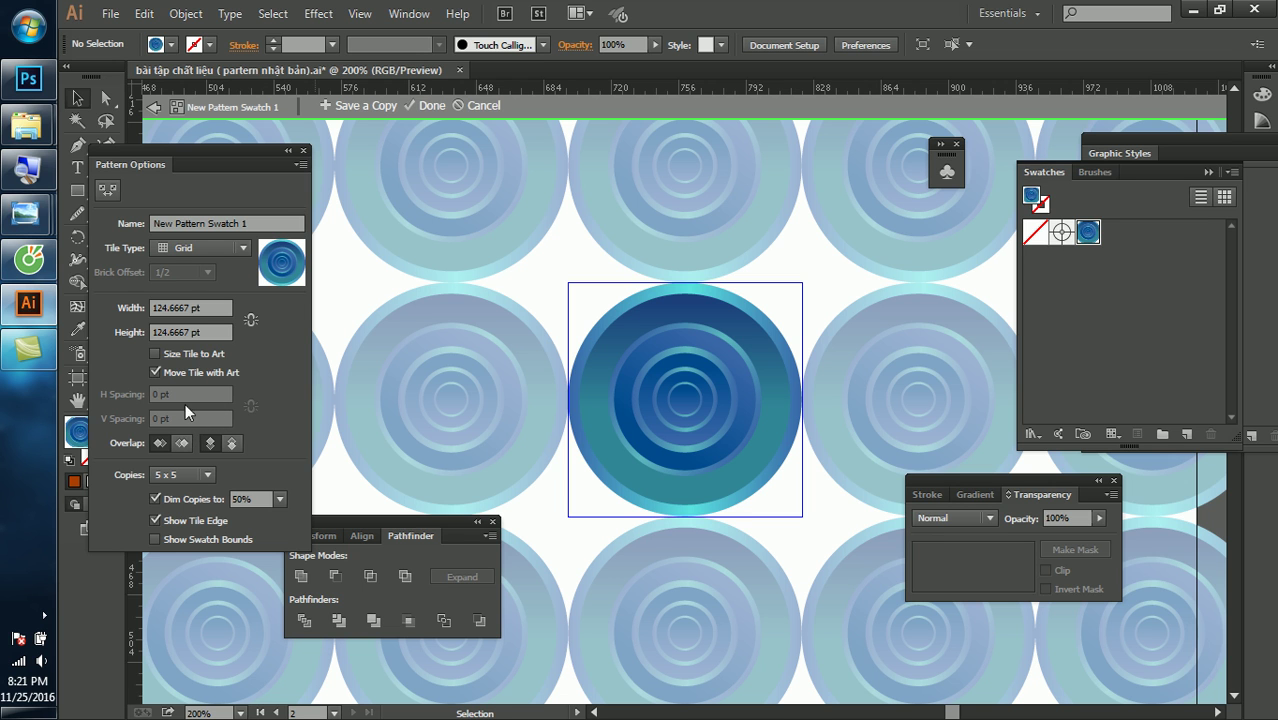
click(107, 189)
drag(568, 283, 567, 405)
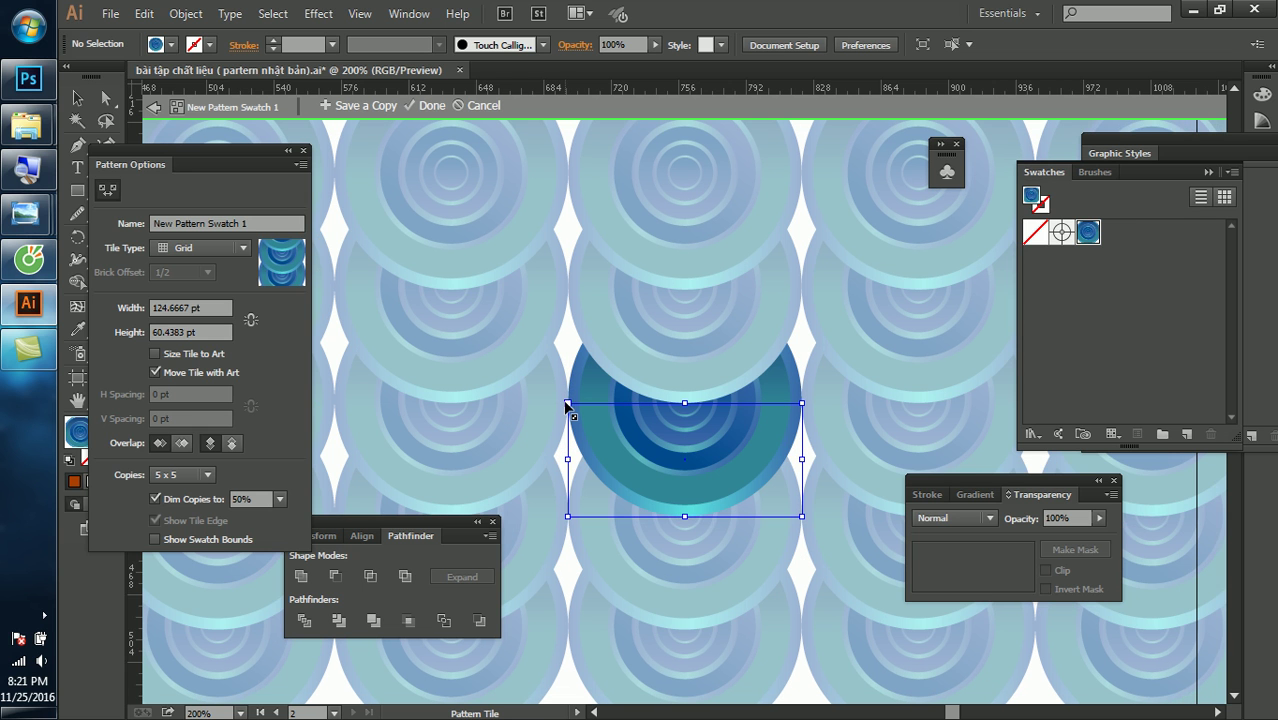
click(203, 246)
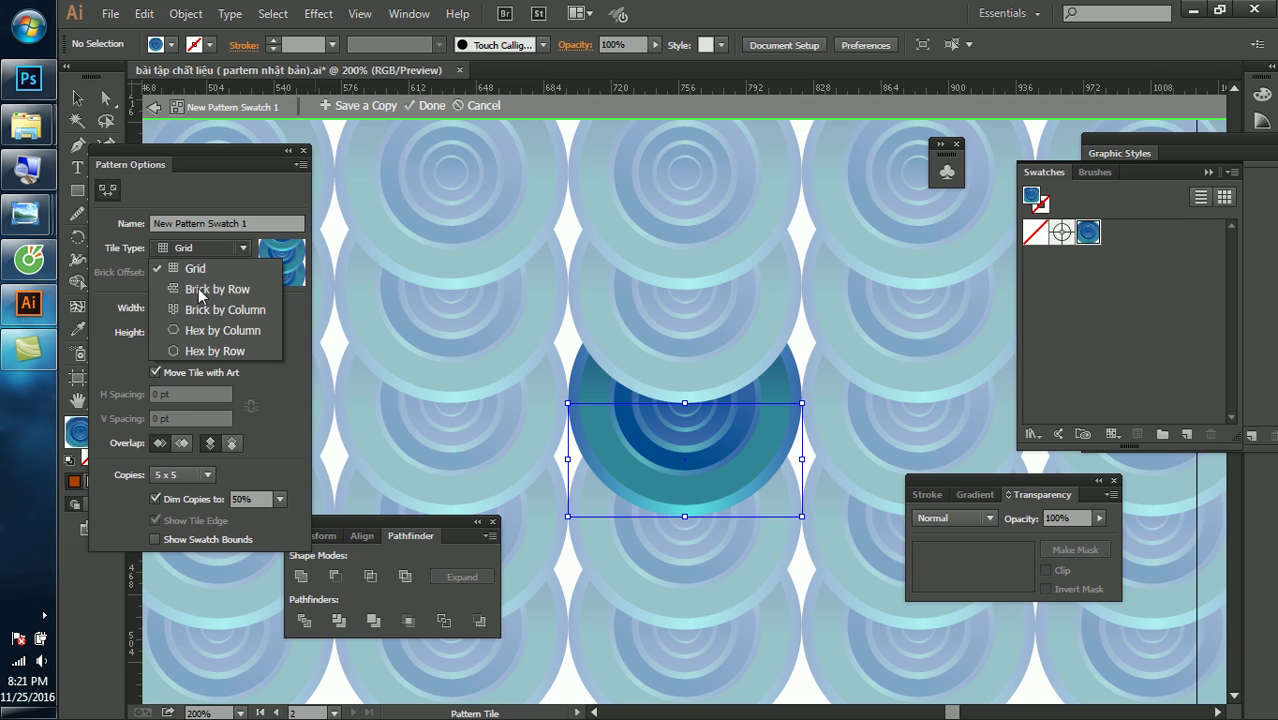
click(196, 288)
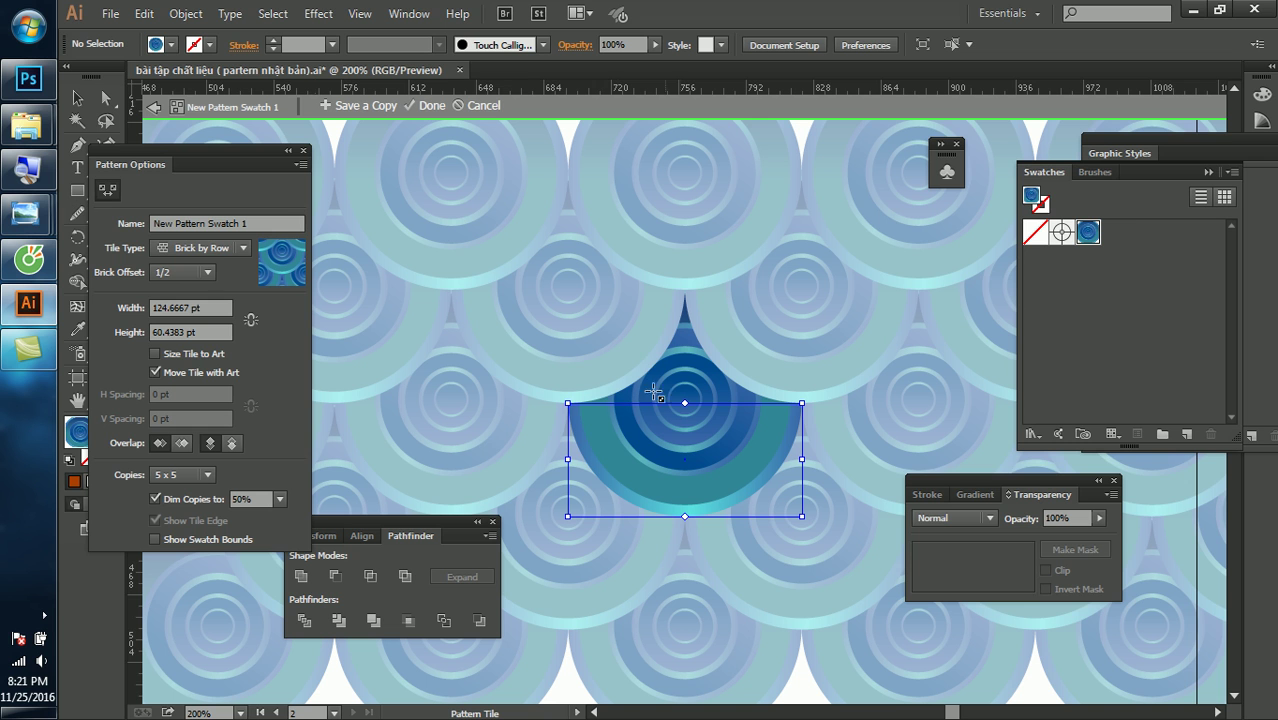
Shrink the tile height to 35.8179 pt so rows overlap, and finish pattern editing
drag(568, 403, 569, 431)
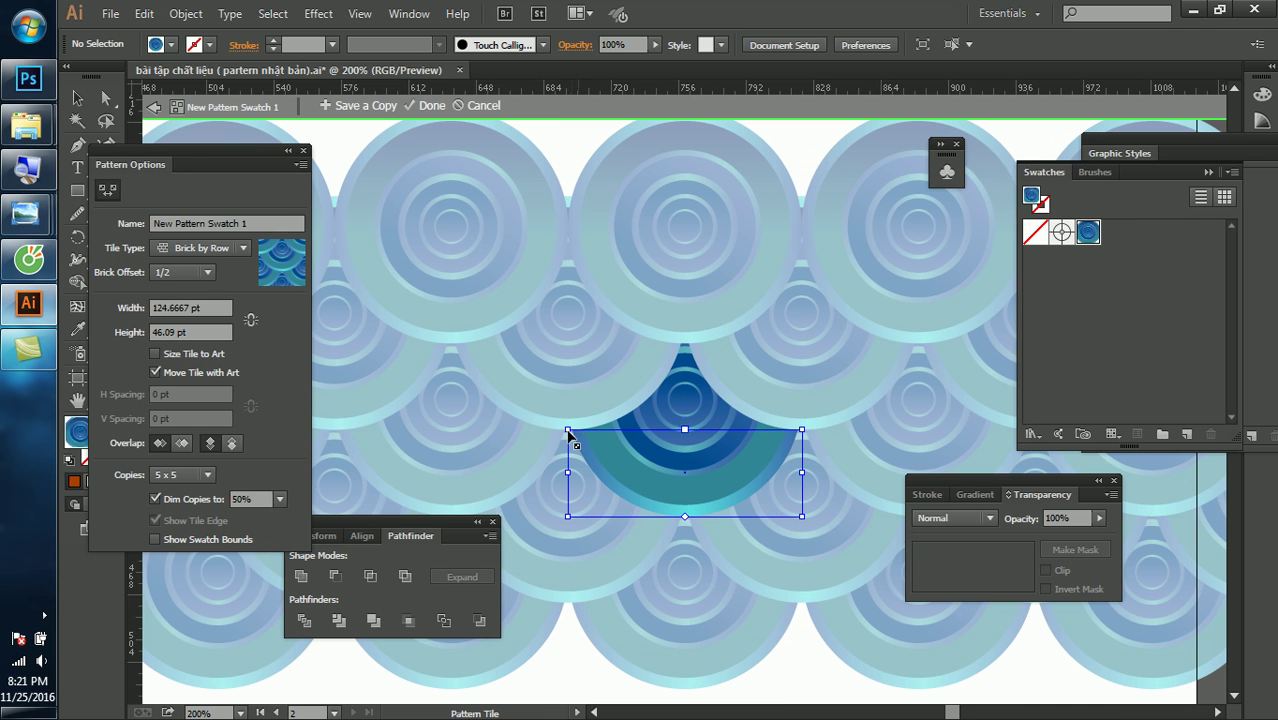
click(231, 443)
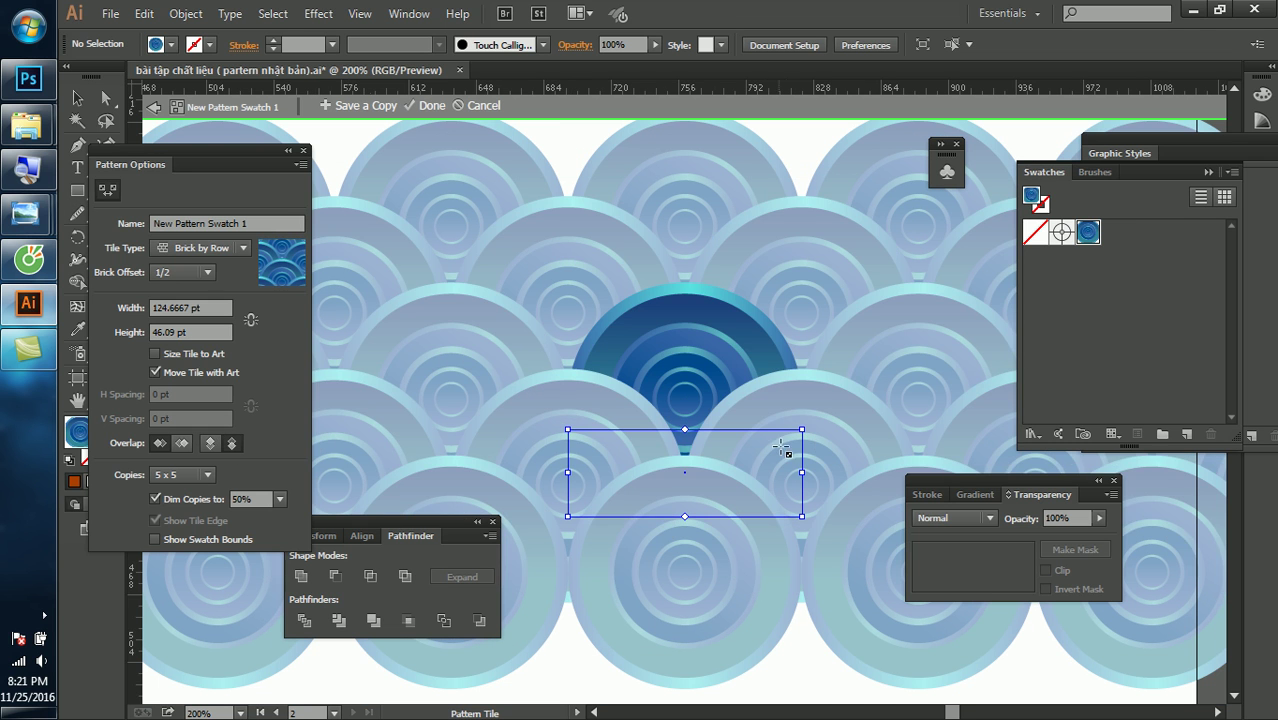
drag(802, 430, 803, 450)
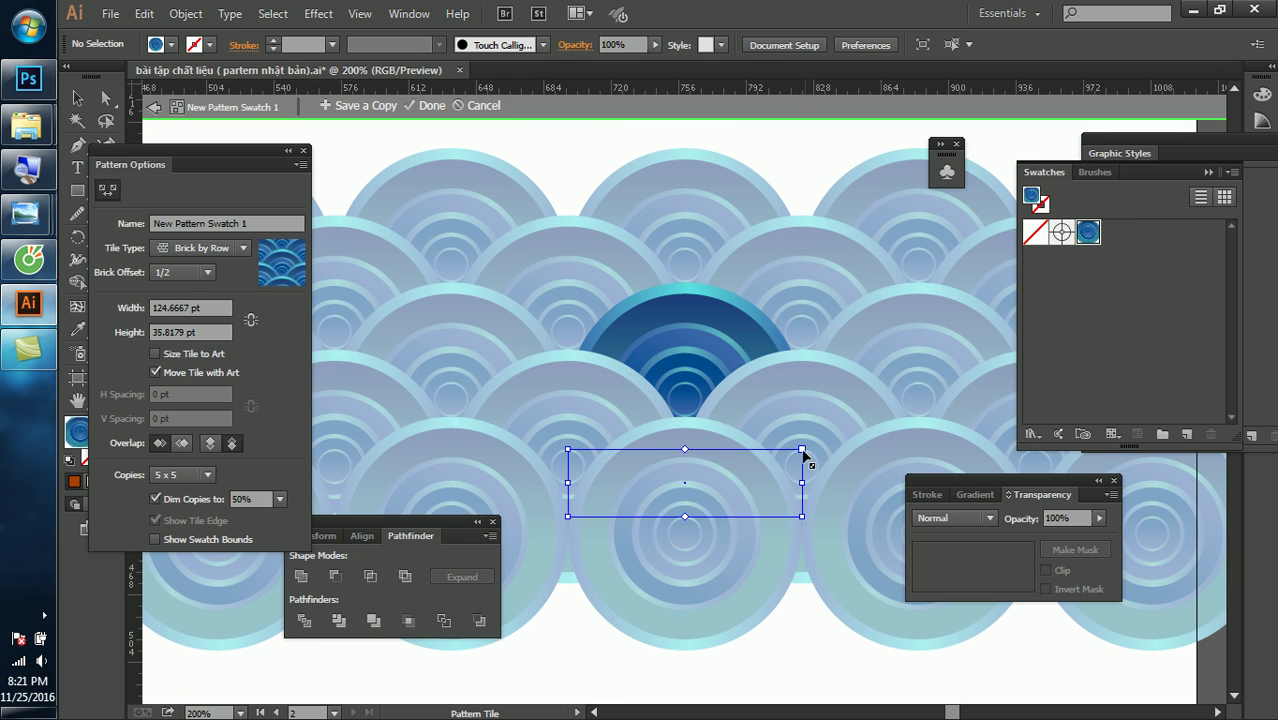
click(77, 97)
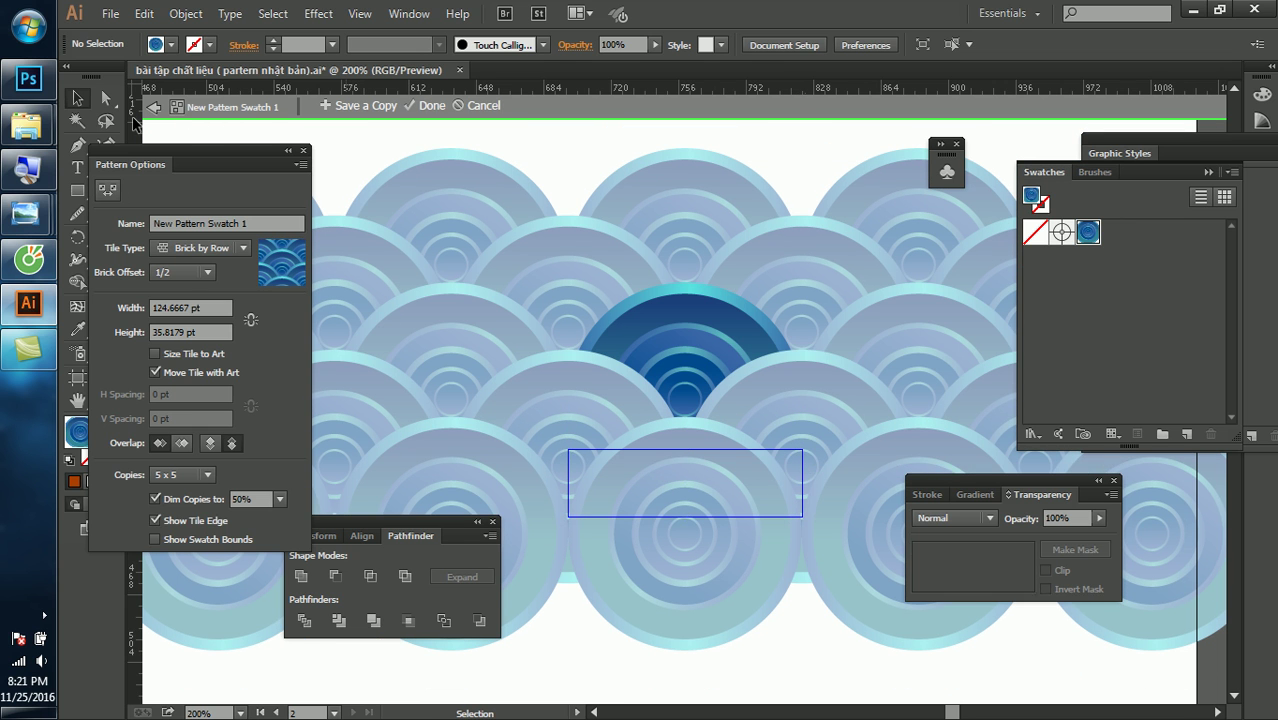
key(Escape)
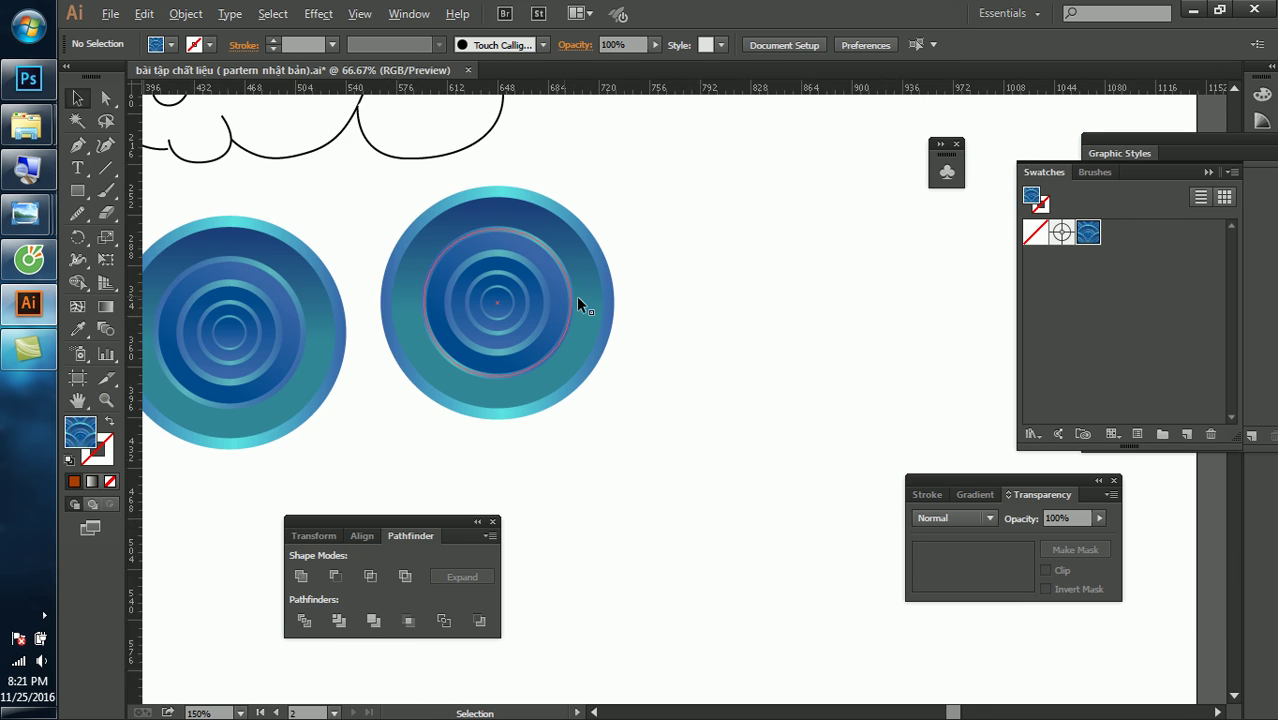
scroll(563, 294, down, 4)
click(80, 192)
drag(507, 192, 840, 358)
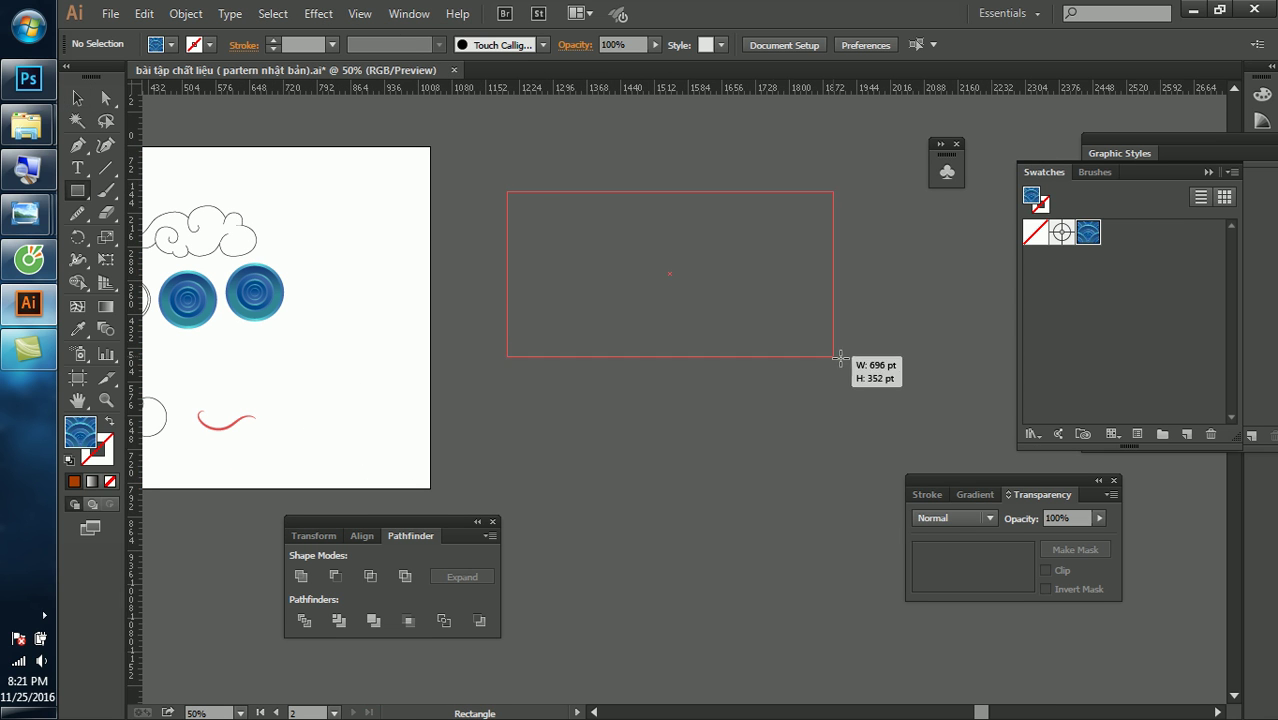
key(v)
click(947, 280)
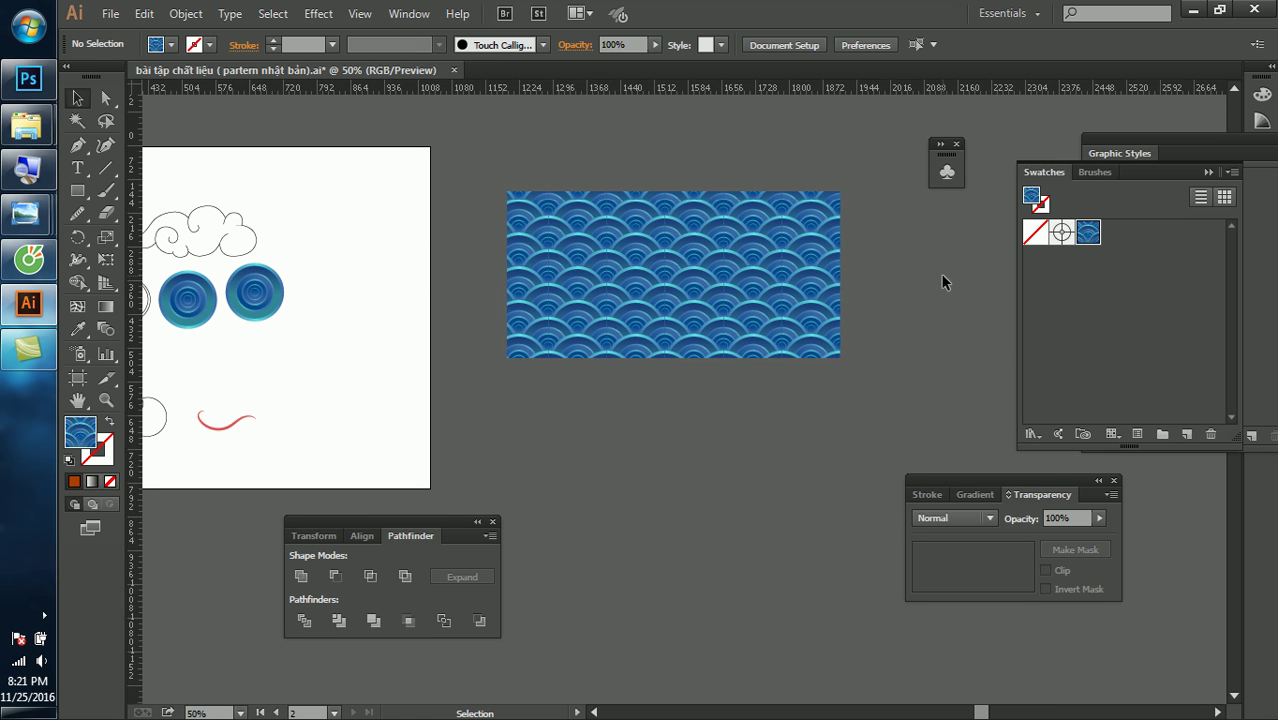
alt+scroll(620, 252, up, 2)
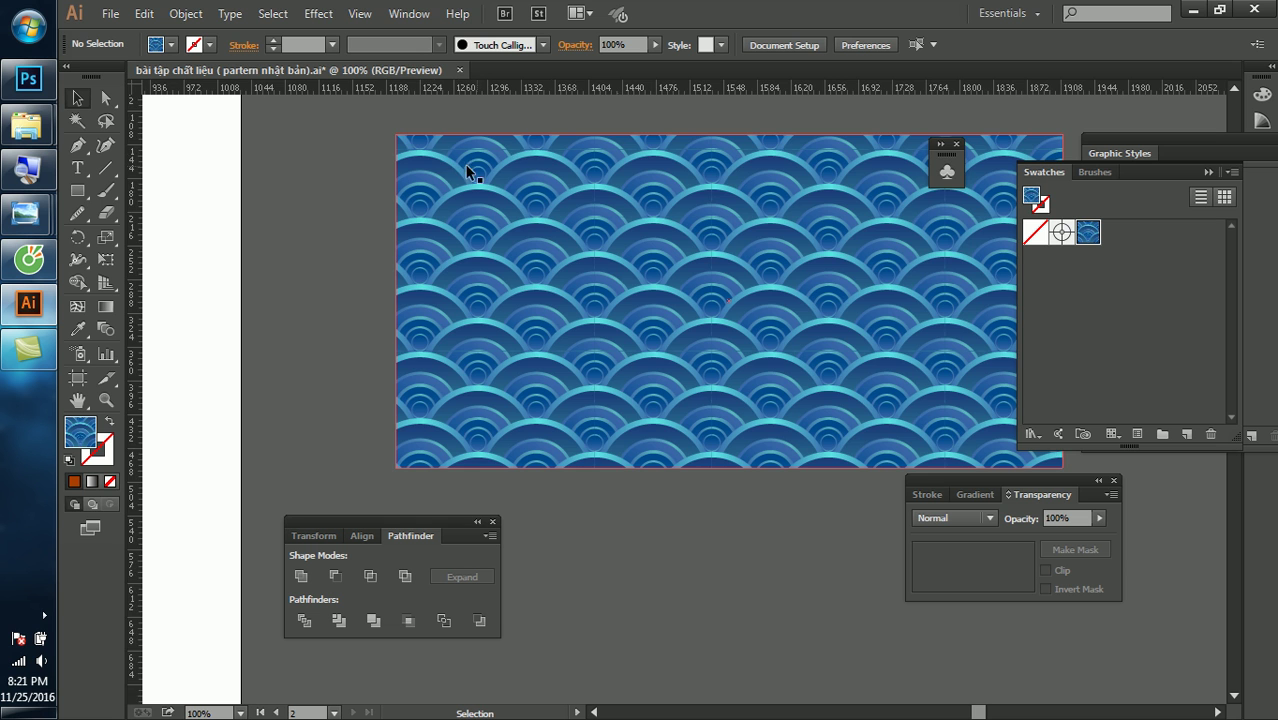
alt+scroll(450, 180, down, 1)
scroll(400, 217, left, 5)
scroll(330, 300, left, 5)
scroll(248, 392, left, 4)
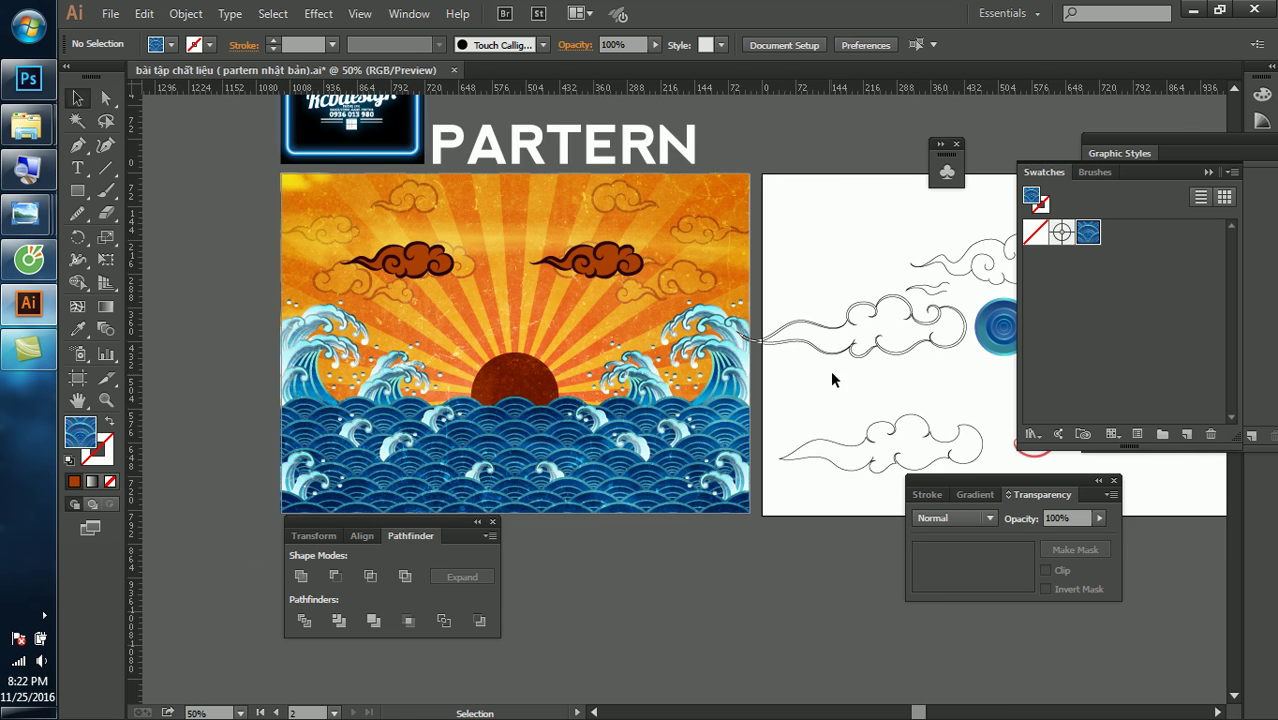
scroll(700, 370, right, 5)
scroll(565, 357, right, 3)
alt+scroll(471, 269, up, 1)
click(471, 269)
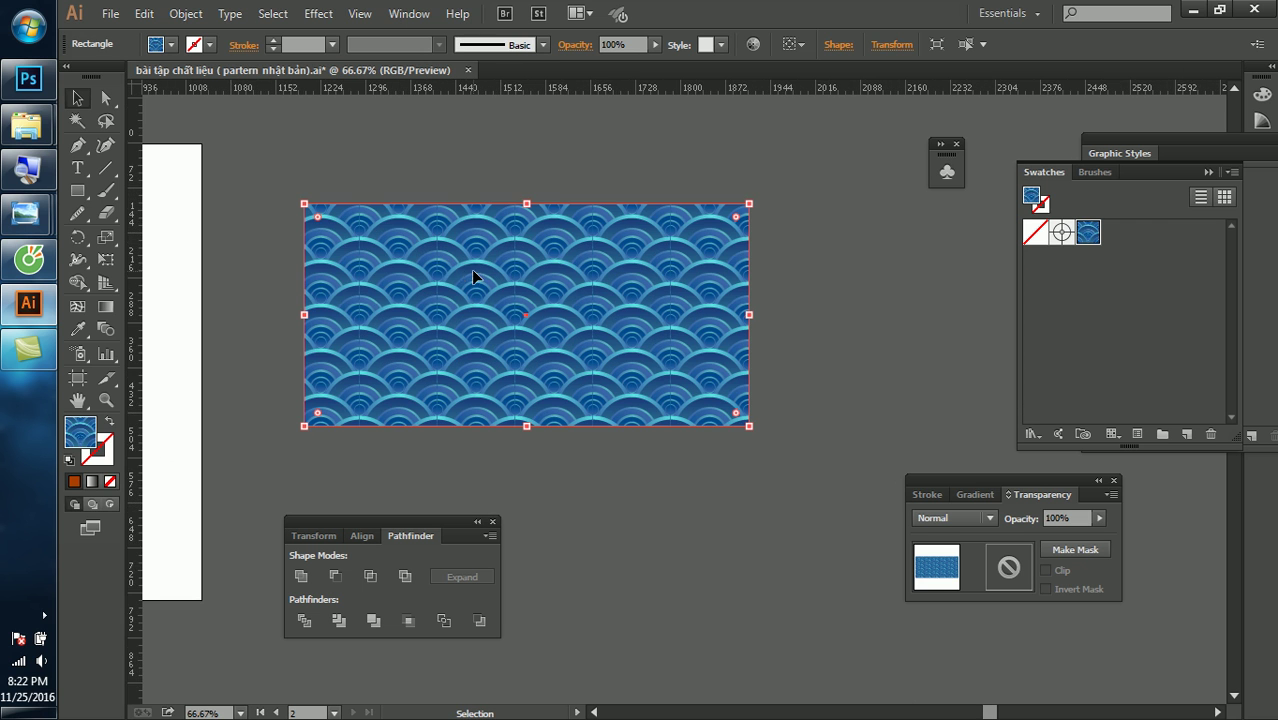
alt+scroll(412, 271, up, 1)
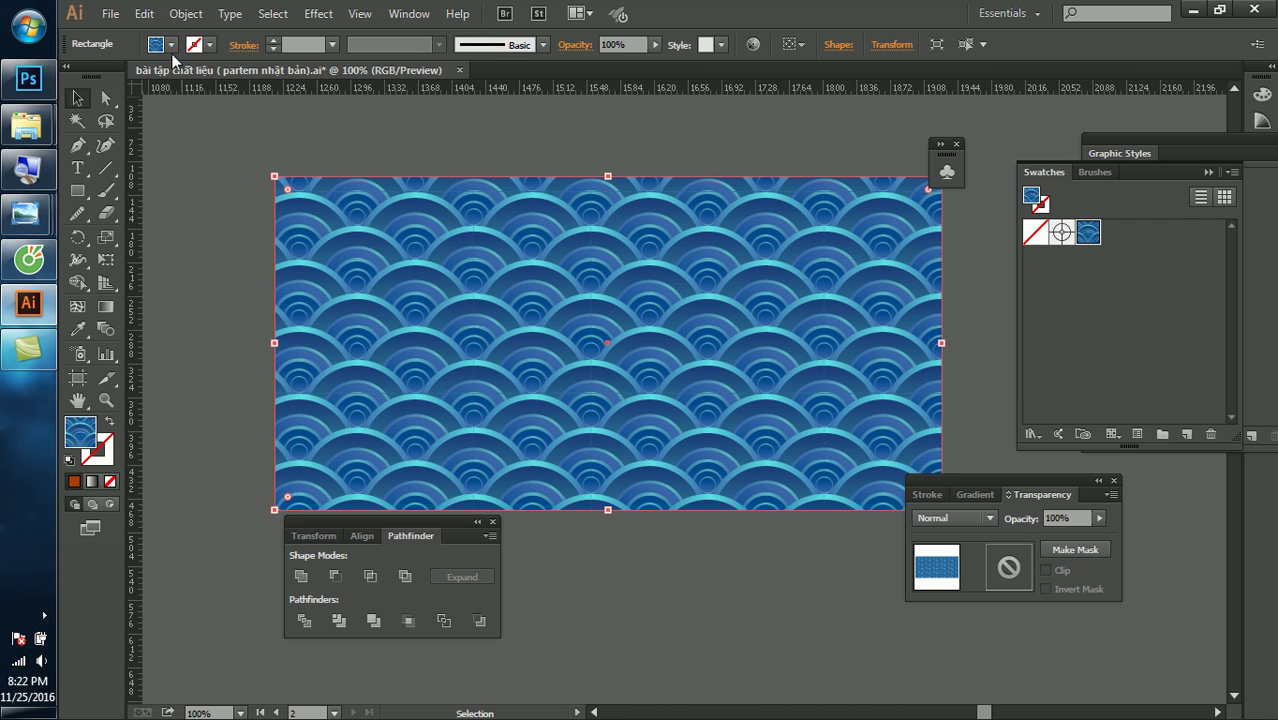
Expand the seigaiha pattern fill into objects and ungroup the result
click(185, 14)
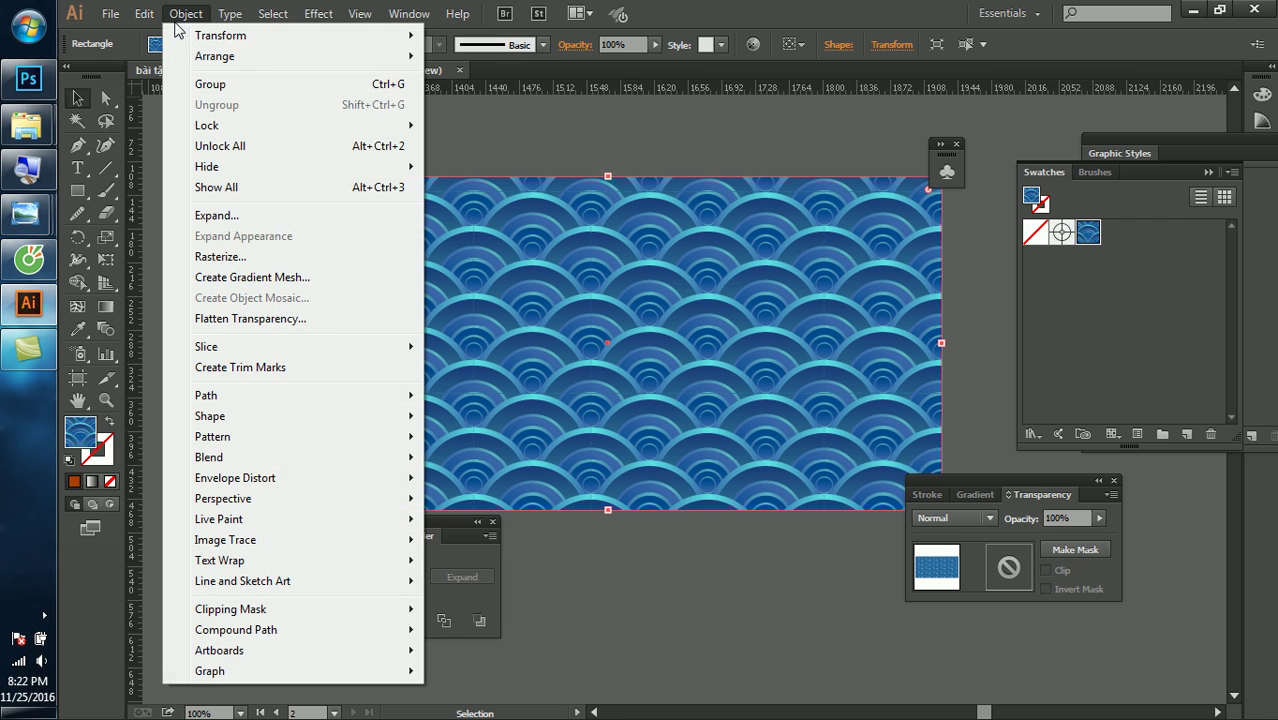
click(244, 218)
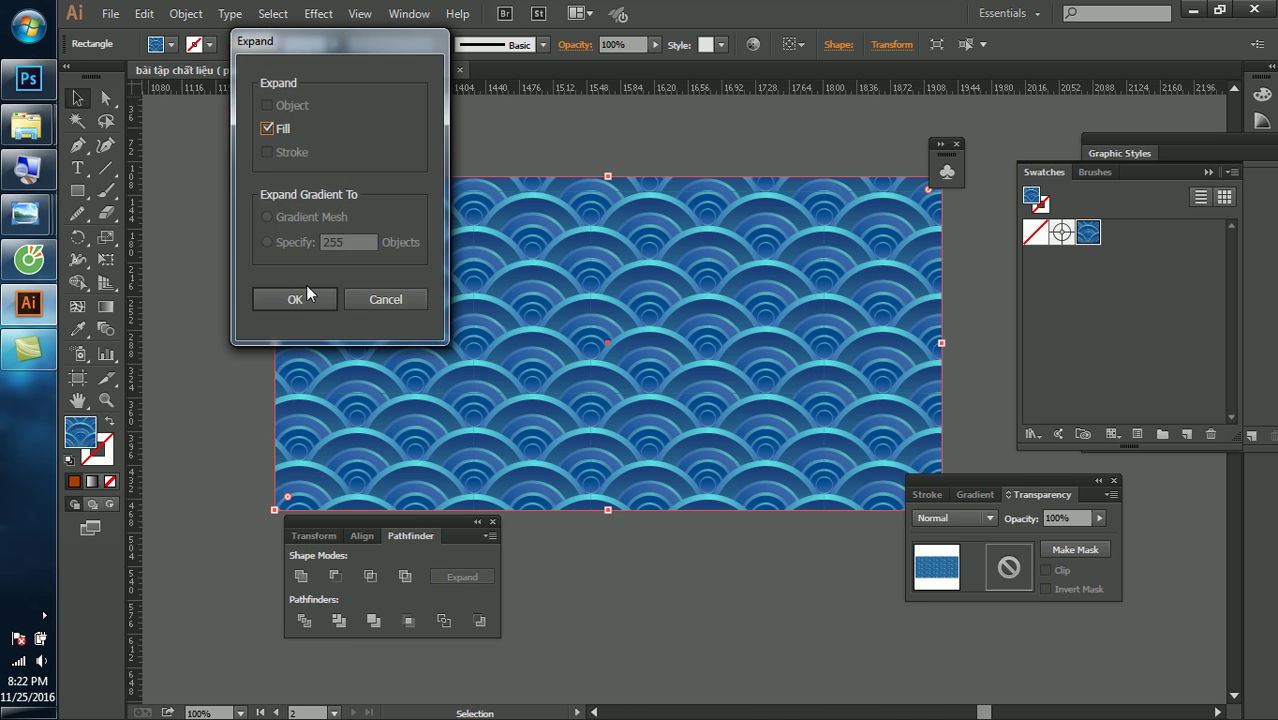
click(292, 298)
right_click(321, 221)
click(380, 331)
Release the clipping masks and ungroup the tiles so whole circles show at the edges
click(200, 279)
right_click(297, 224)
click(344, 334)
click(191, 257)
right_click(283, 157)
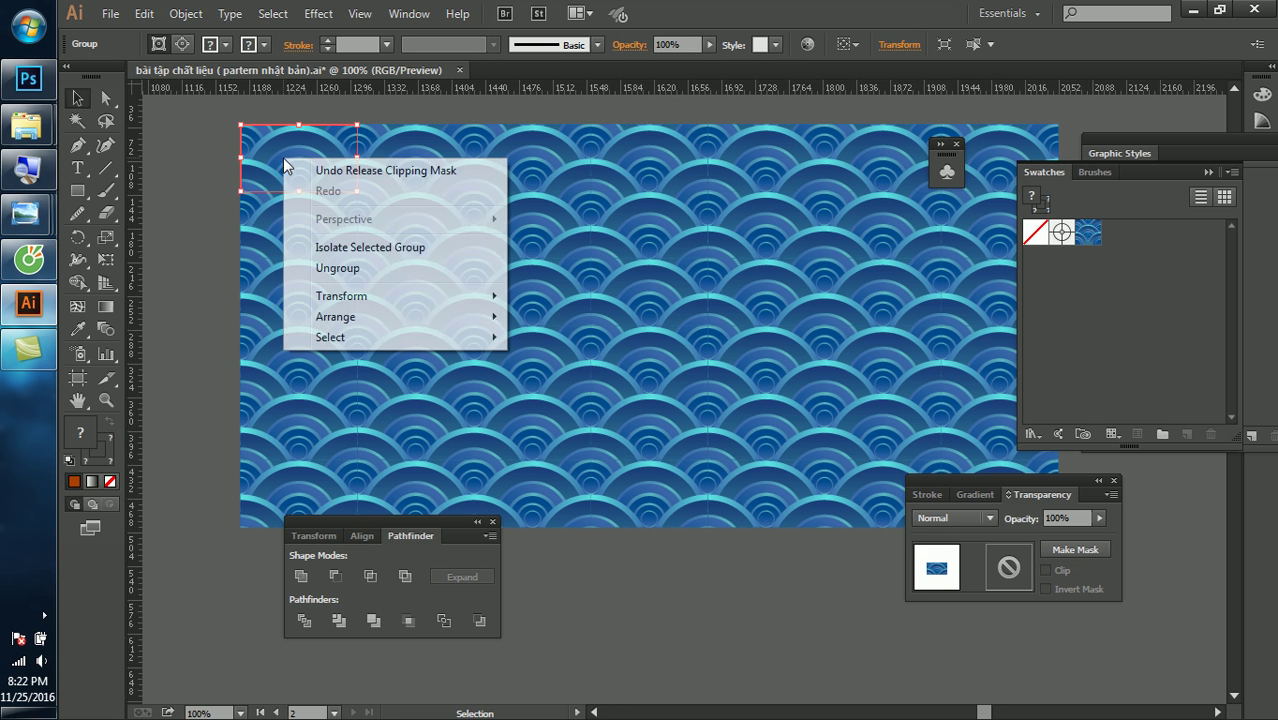
click(338, 268)
drag(333, 221, 484, 347)
right_click(456, 286)
click(516, 393)
Drag one circle tile out to the right as a test, then undo the move
click(372, 326)
drag(504, 208, 638, 203)
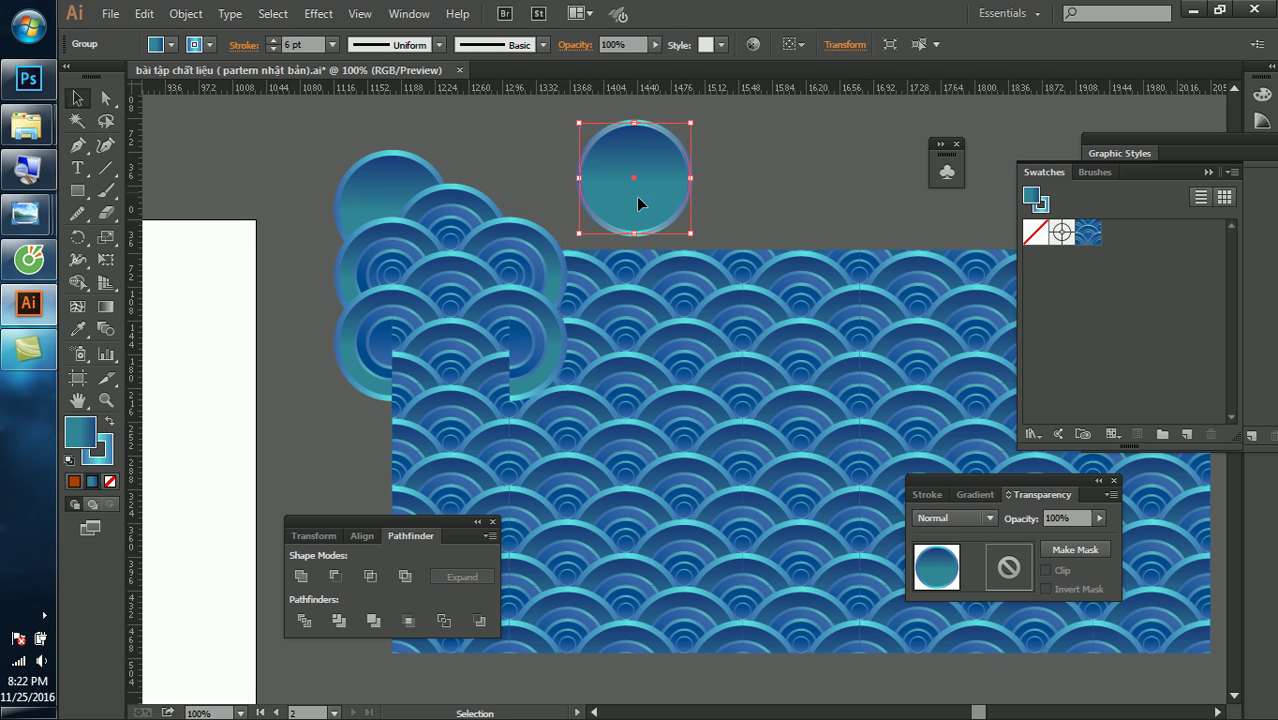
click(470, 208)
key(a)
key(ctrl+z)
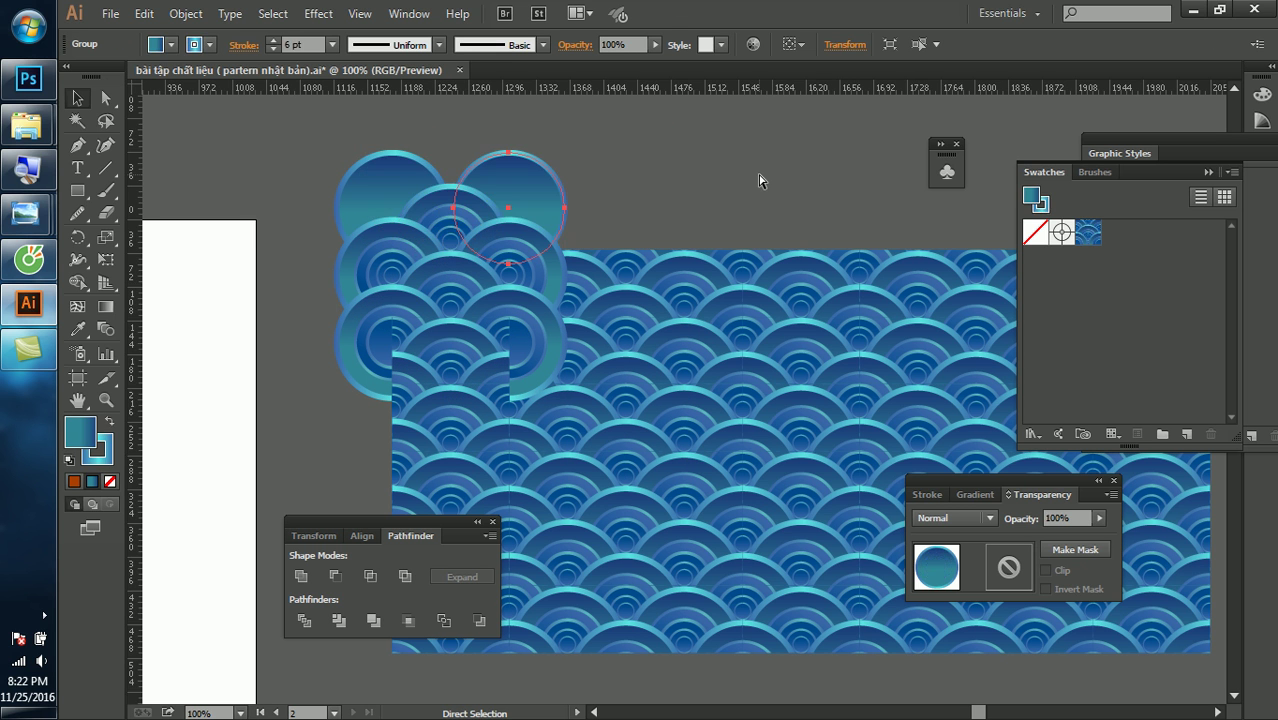
click(757, 172)
scroll(590, 188, down, 3)
Select the right concentric-circle tile and move it below the artboard
drag(366, 227, 557, 205)
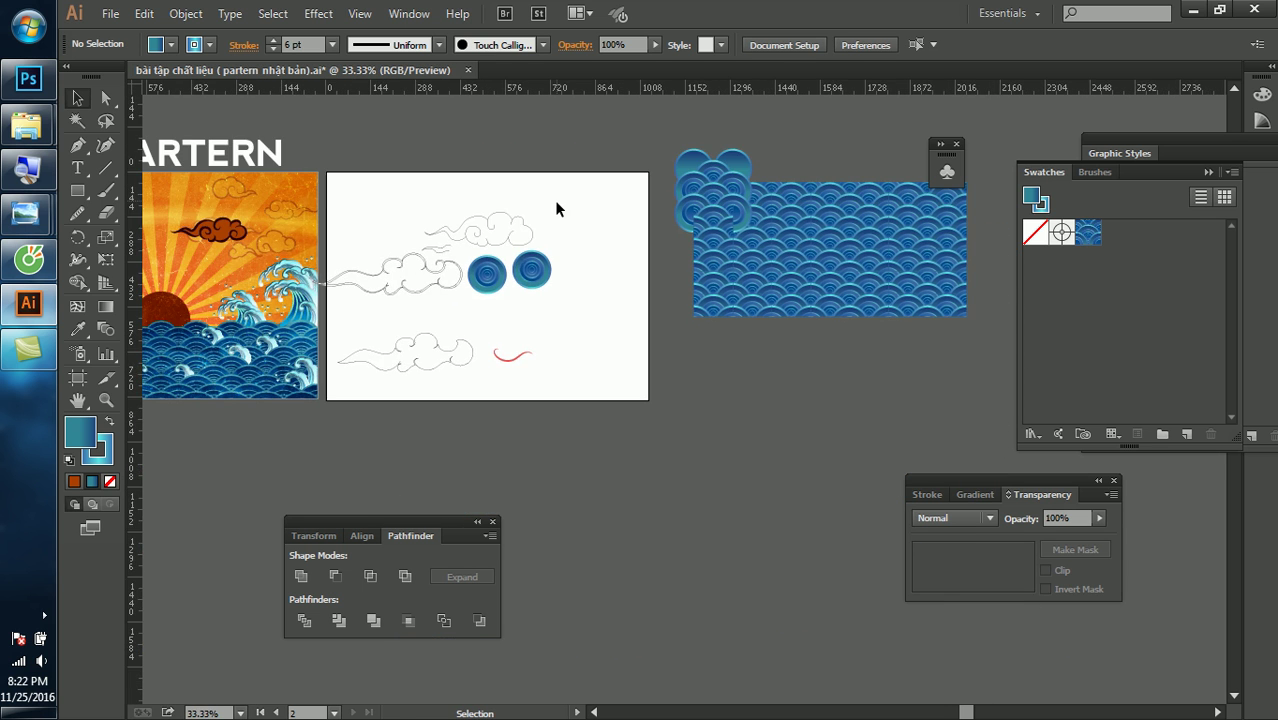
scroll(558, 259, up, 3)
scroll(558, 259, up, 1)
drag(602, 434, 390, 290)
scroll(440, 298, down, 2)
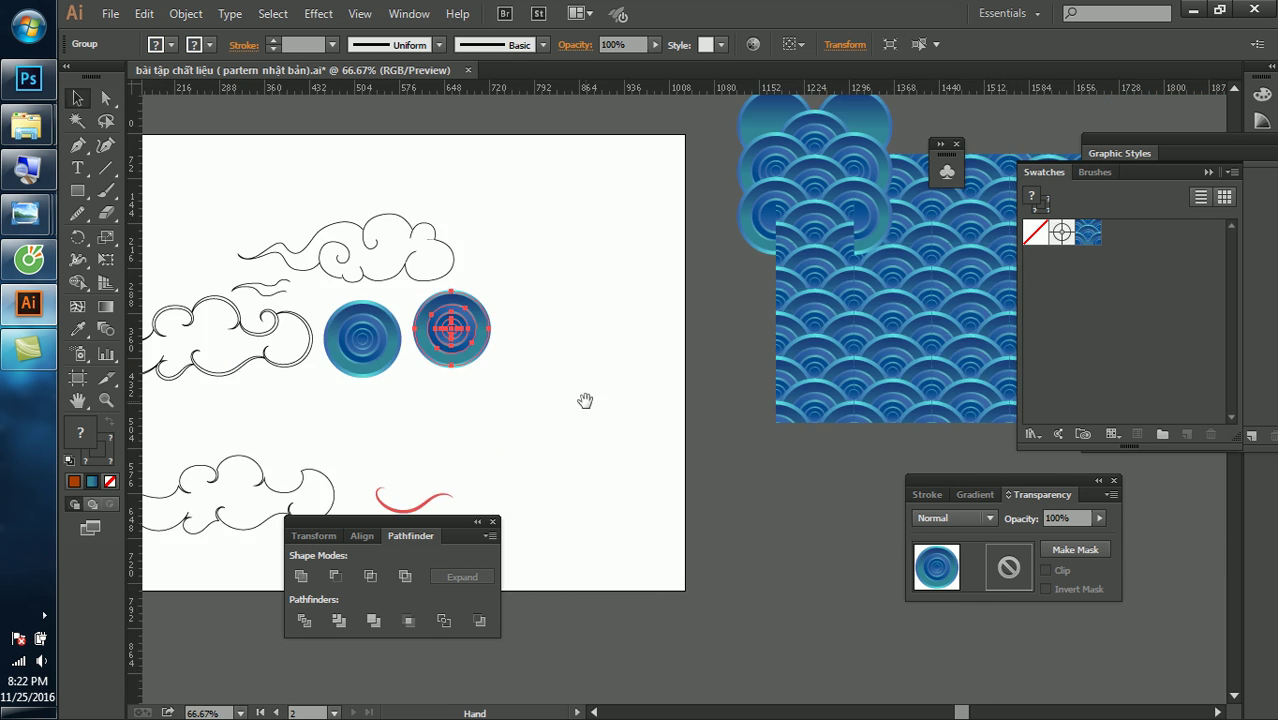
drag(582, 385, 519, 191)
mouse_move(394, 132)
mouse_down()
mouse_move(605, 432)
mouse_move(510, 290)
mouse_up()
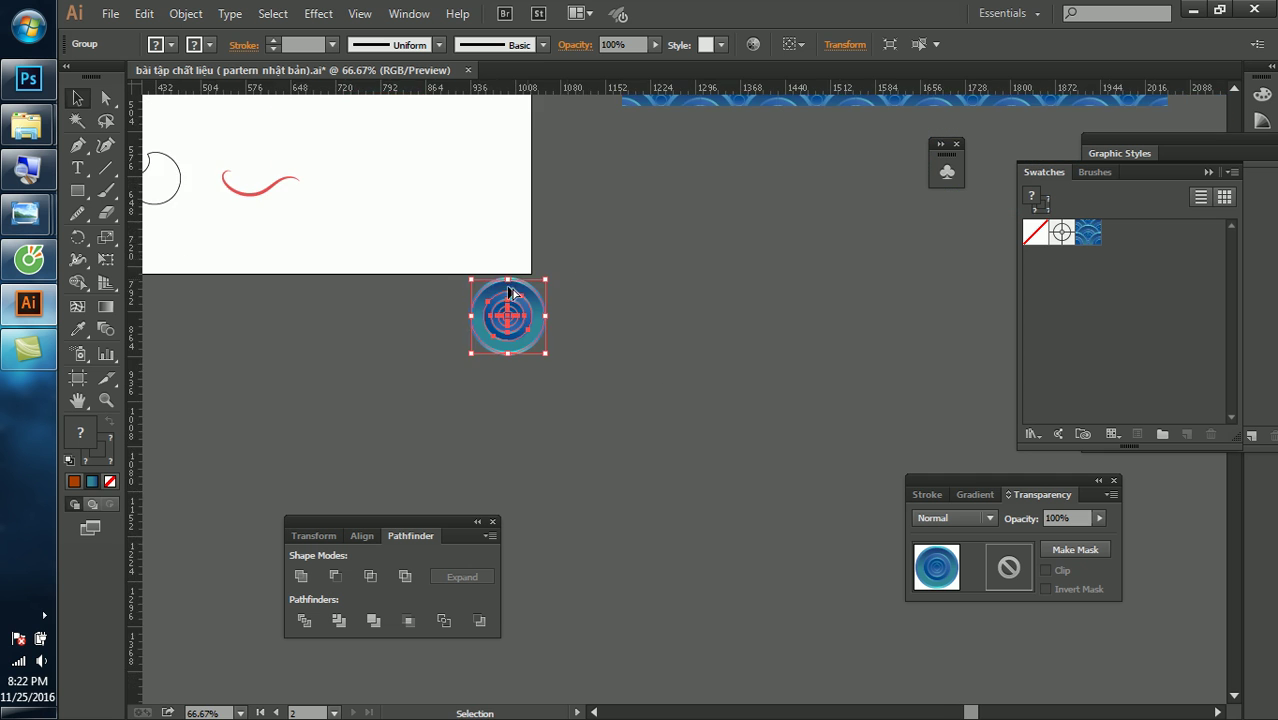
Try copying the tile straight to the right twice, undoing each copy
scroll(510, 290, up, 3)
scroll(520, 340, up, 1)
drag(530, 385, 866, 385)
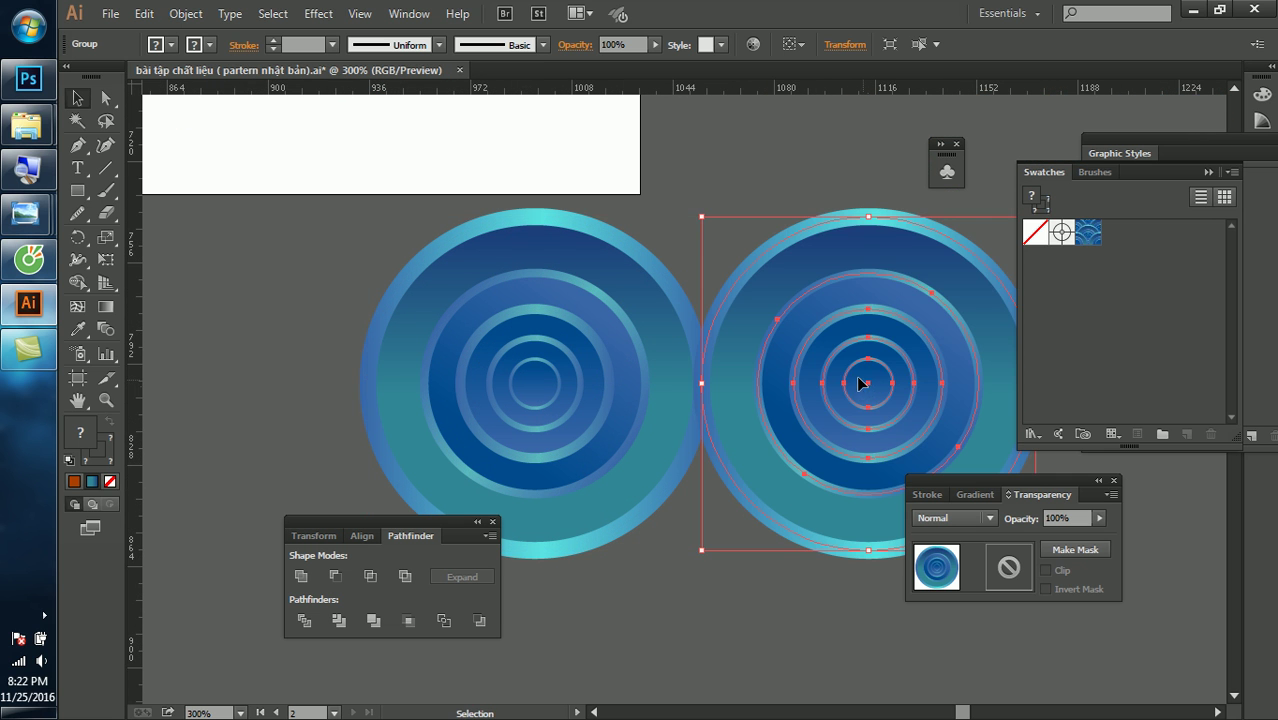
key(ctrl+z)
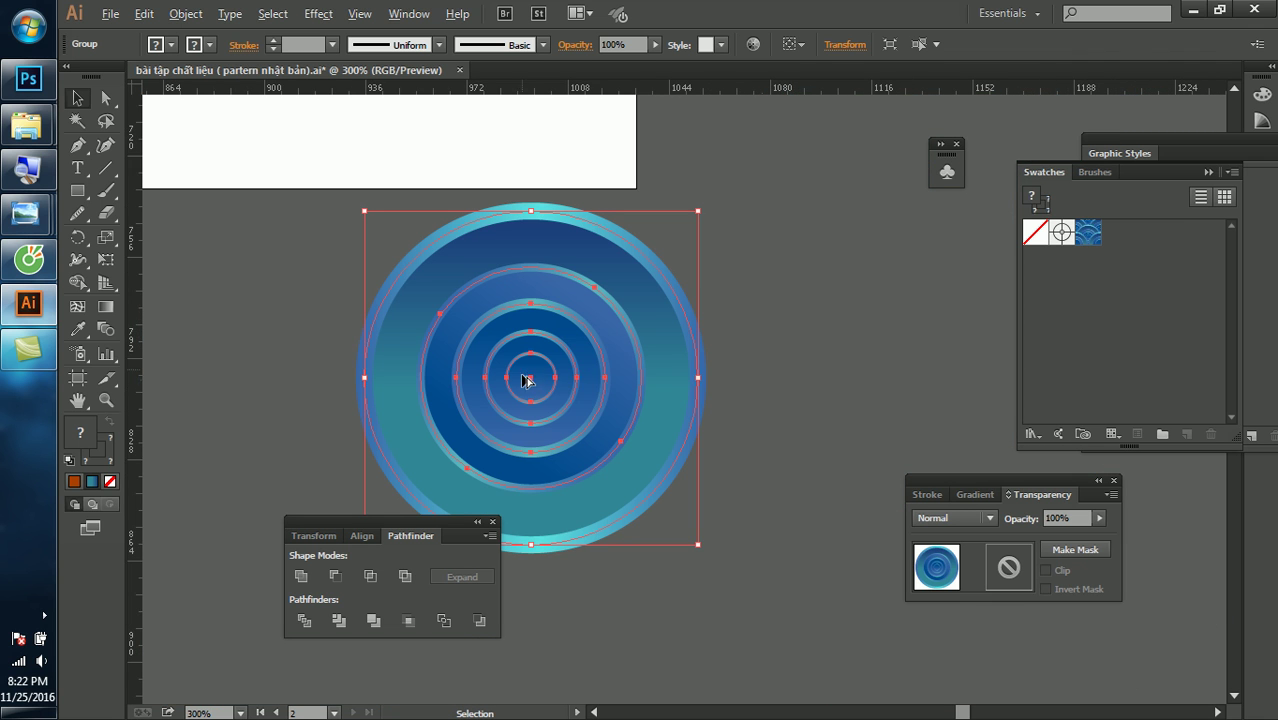
drag(528, 381, 884, 378)
key(ctrl+z)
Reselect the tile and open its Move dialog (335.6897 pt horizontal, 486.5936 pt vertical)
click(345, 262)
click(600, 333)
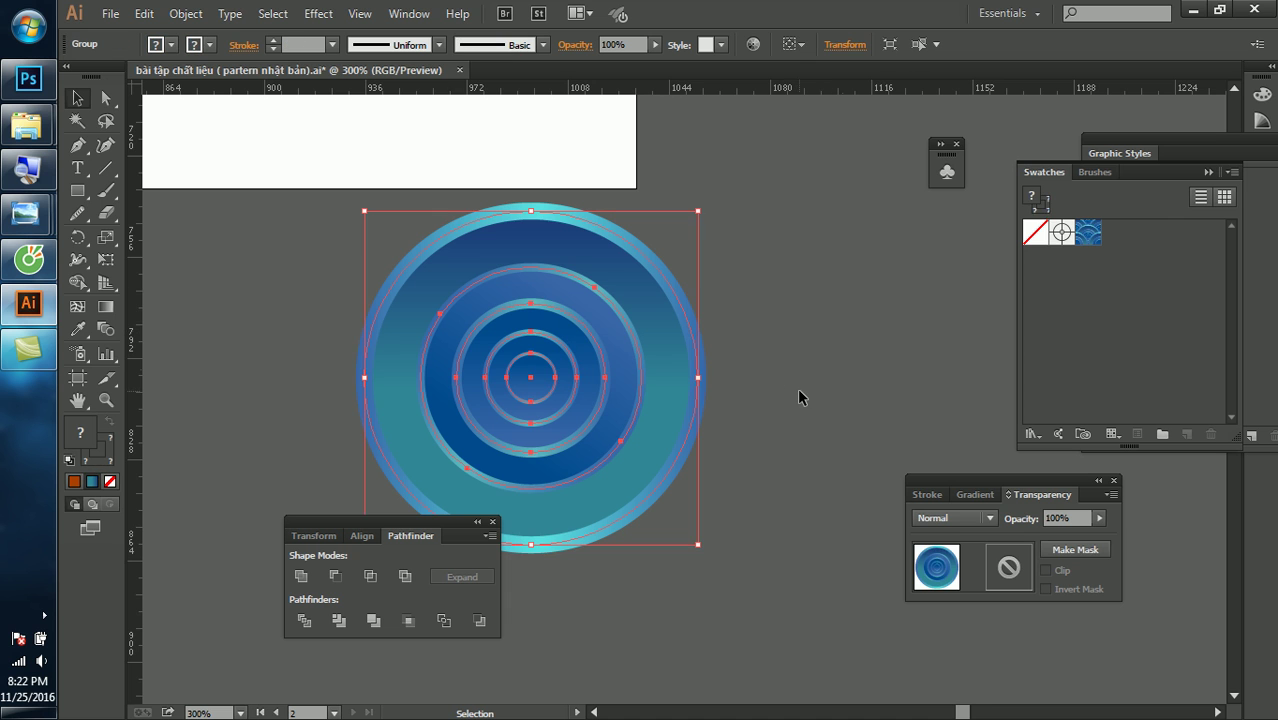
double_click(88, 104)
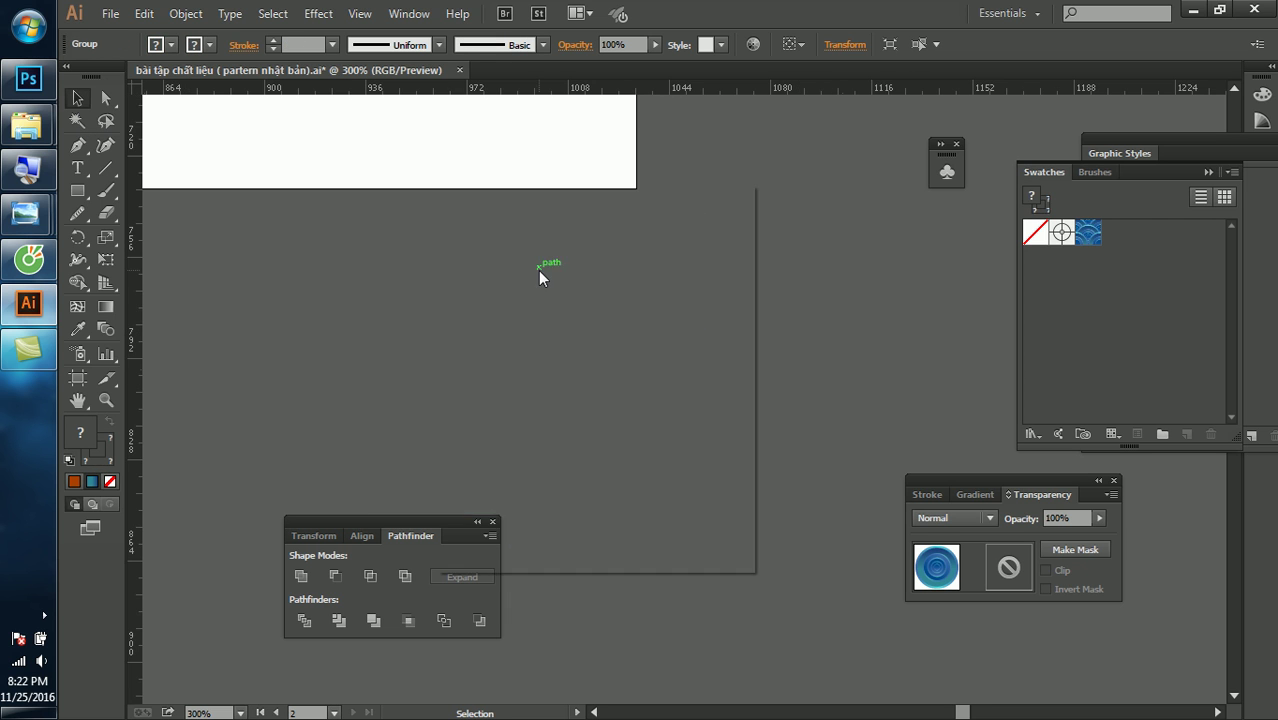
drag(753, 210, 1165, 203)
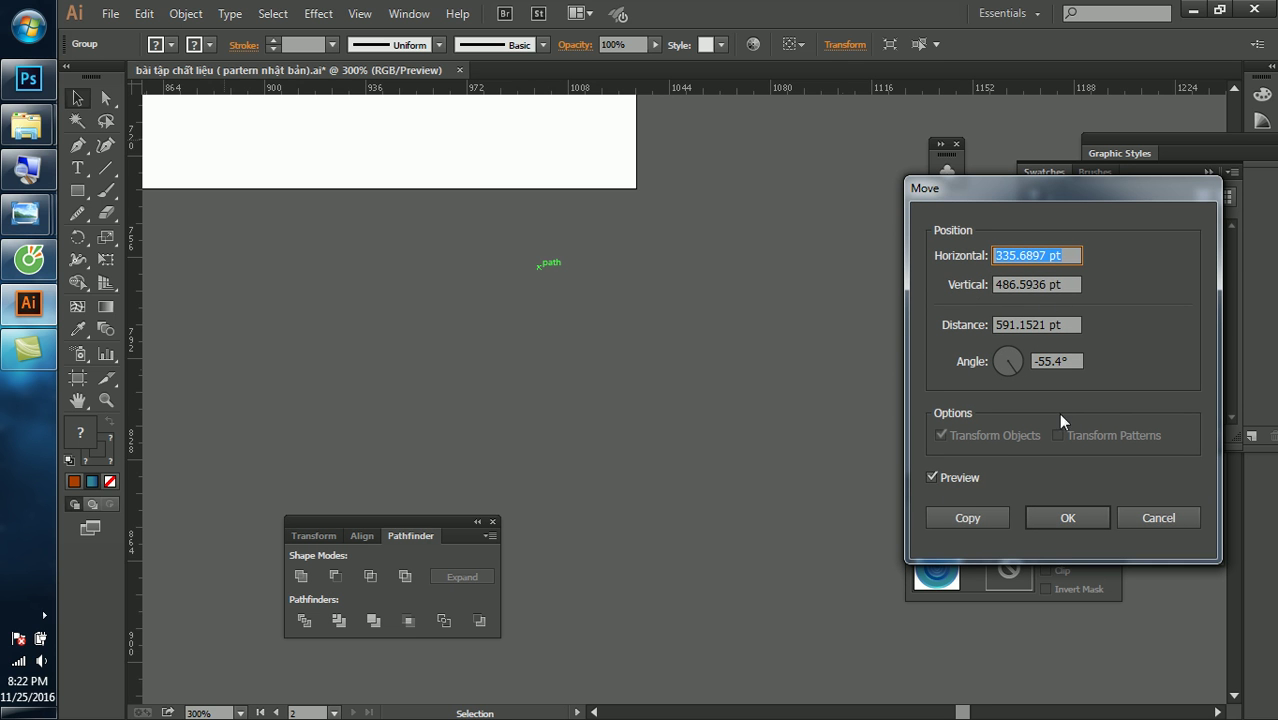
click(1159, 518)
key(ctrl+minus)
key(ctrl+minus)
key(ctrl+minus)
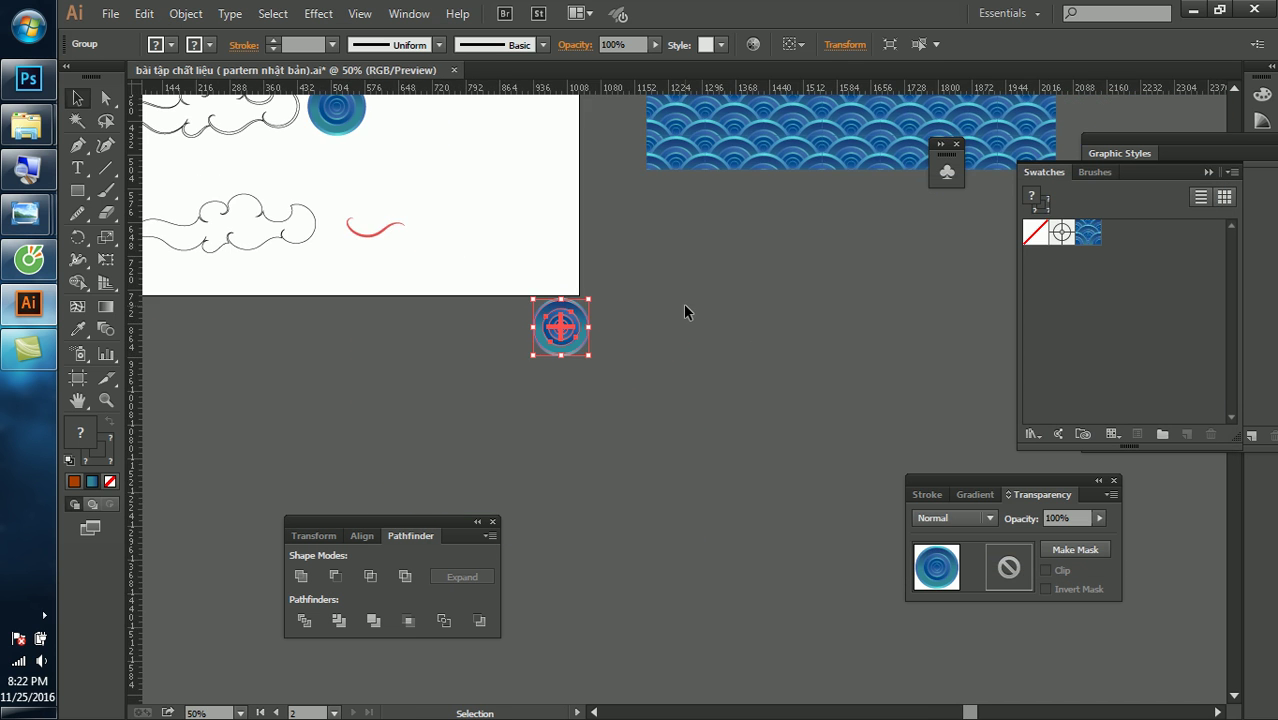
key(ctrl+plus)
key(ctrl+plus)
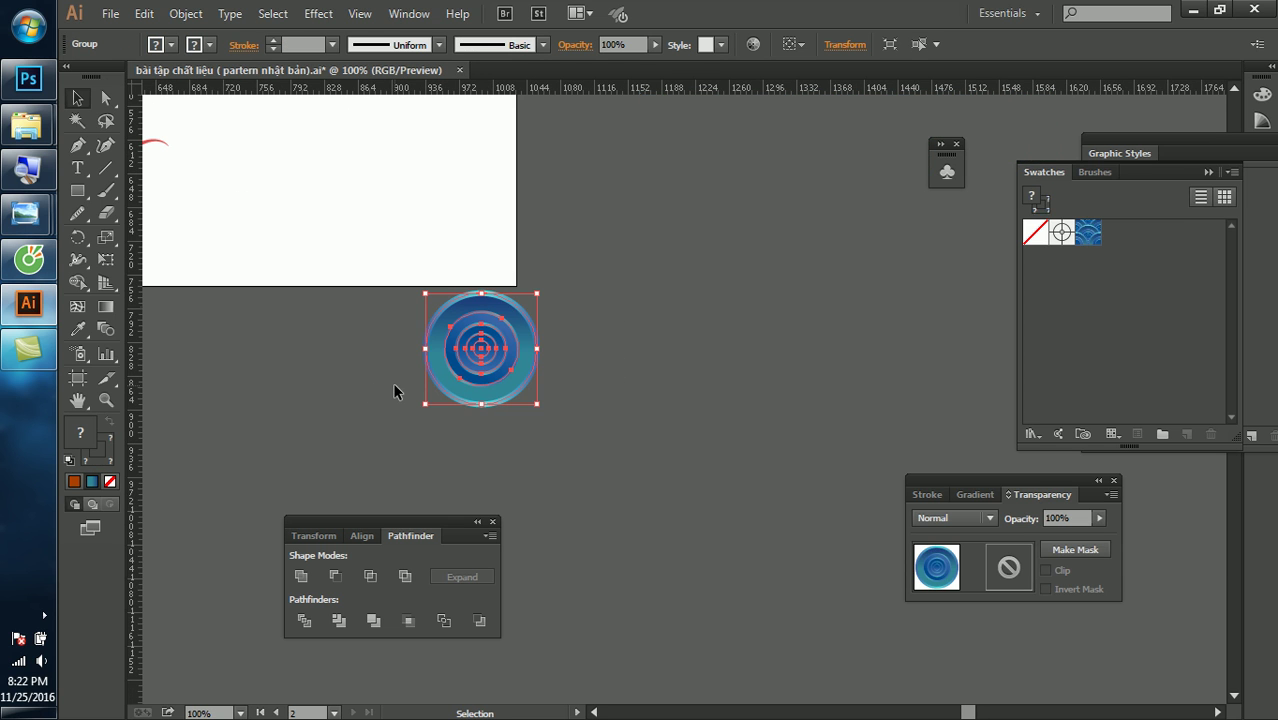
key(Return)
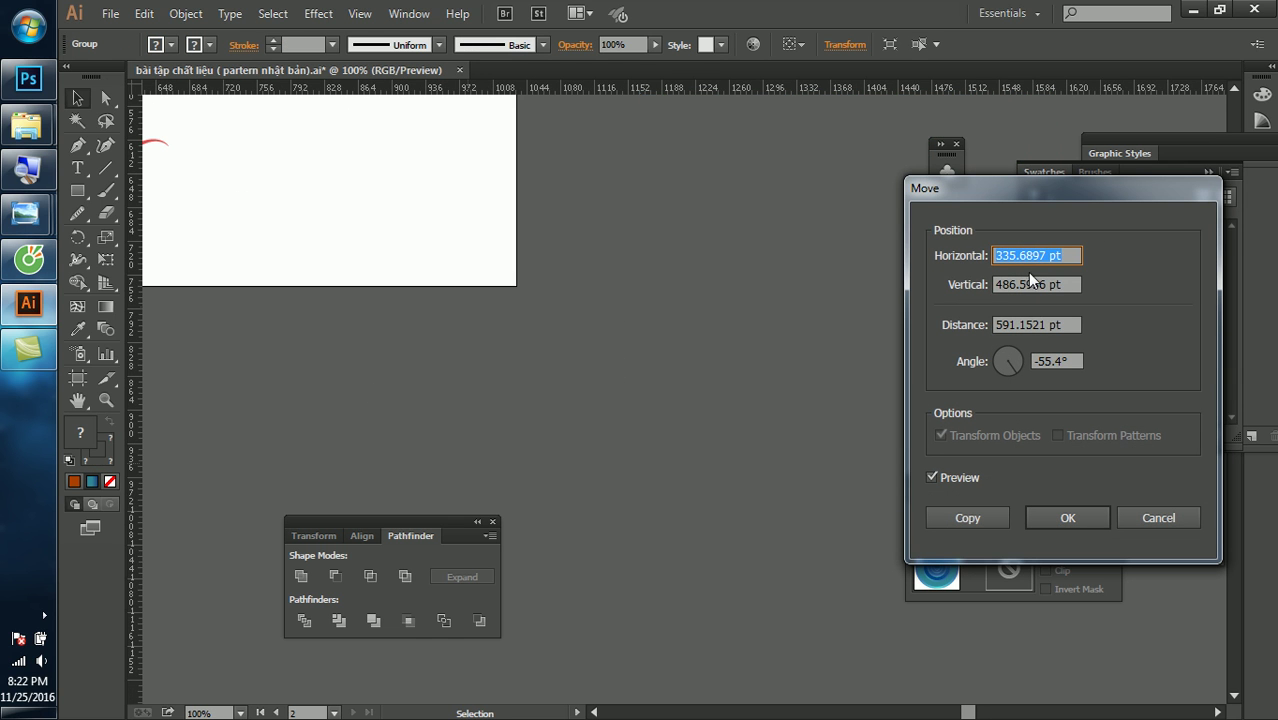
key(Tab)
text(0)
drag(1061, 255, 934, 255)
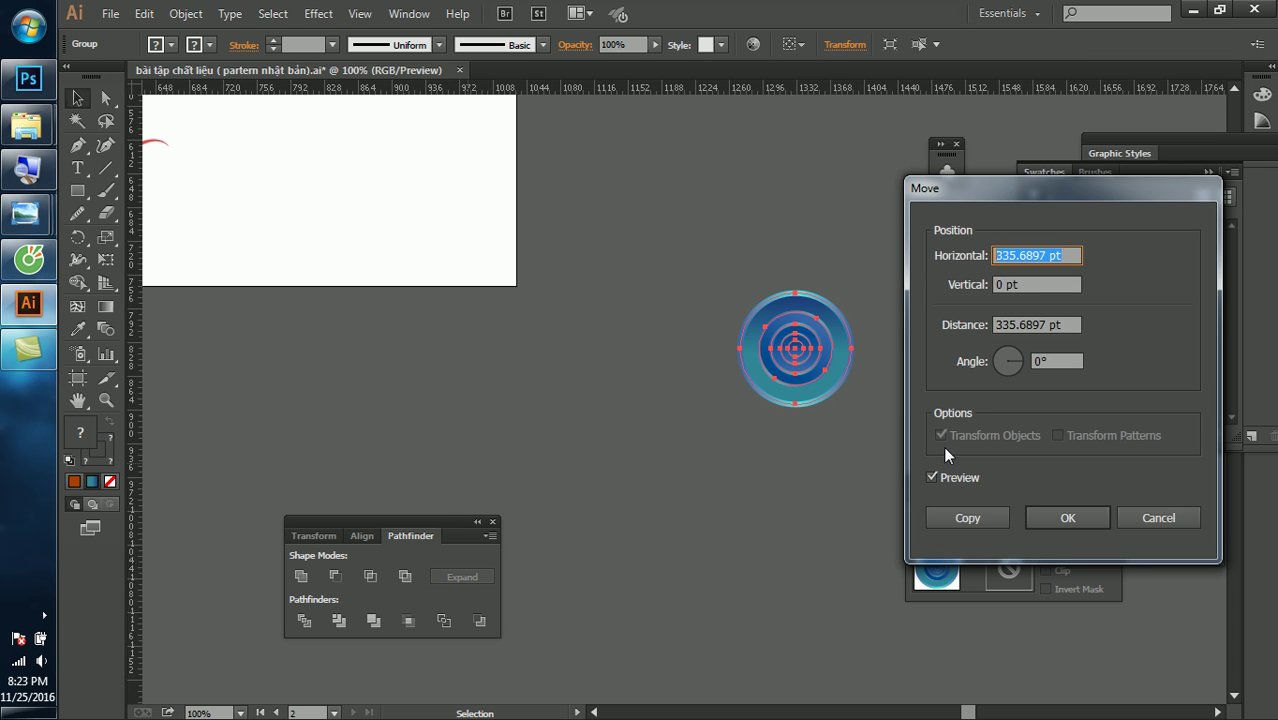
click(933, 477)
click(933, 477)
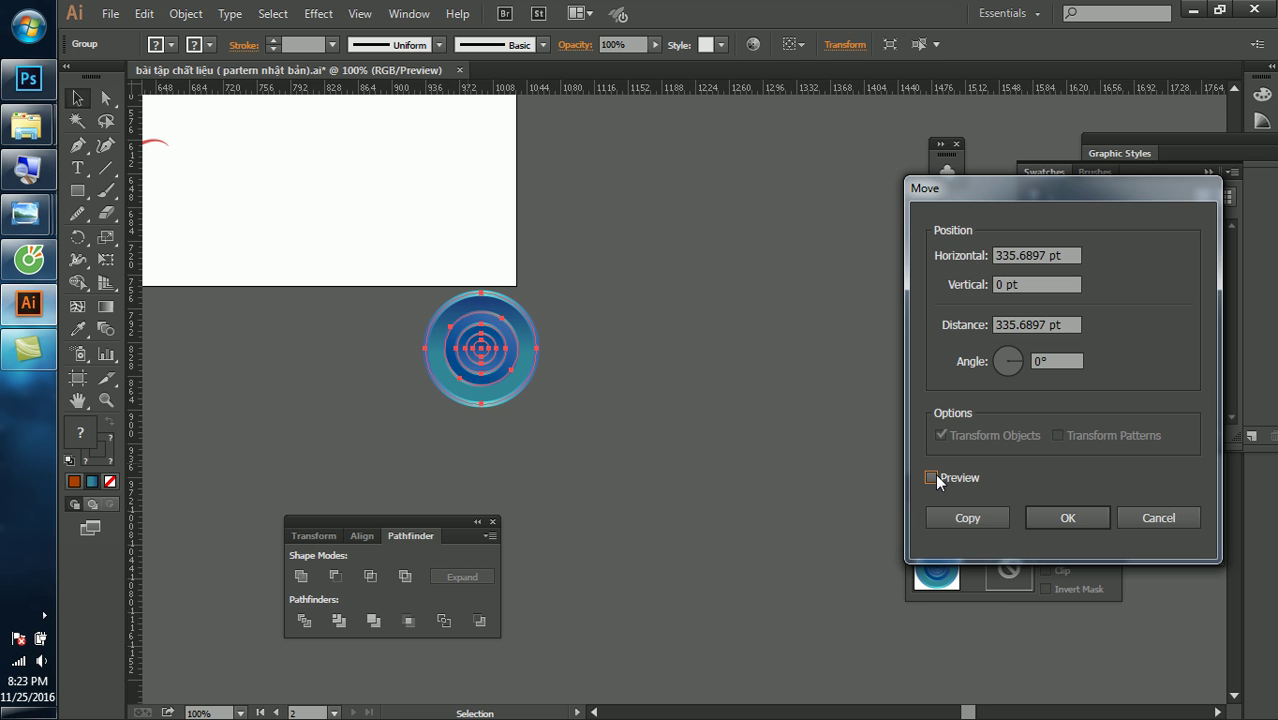
click(1150, 517)
alt+scroll(480, 363, up, 2)
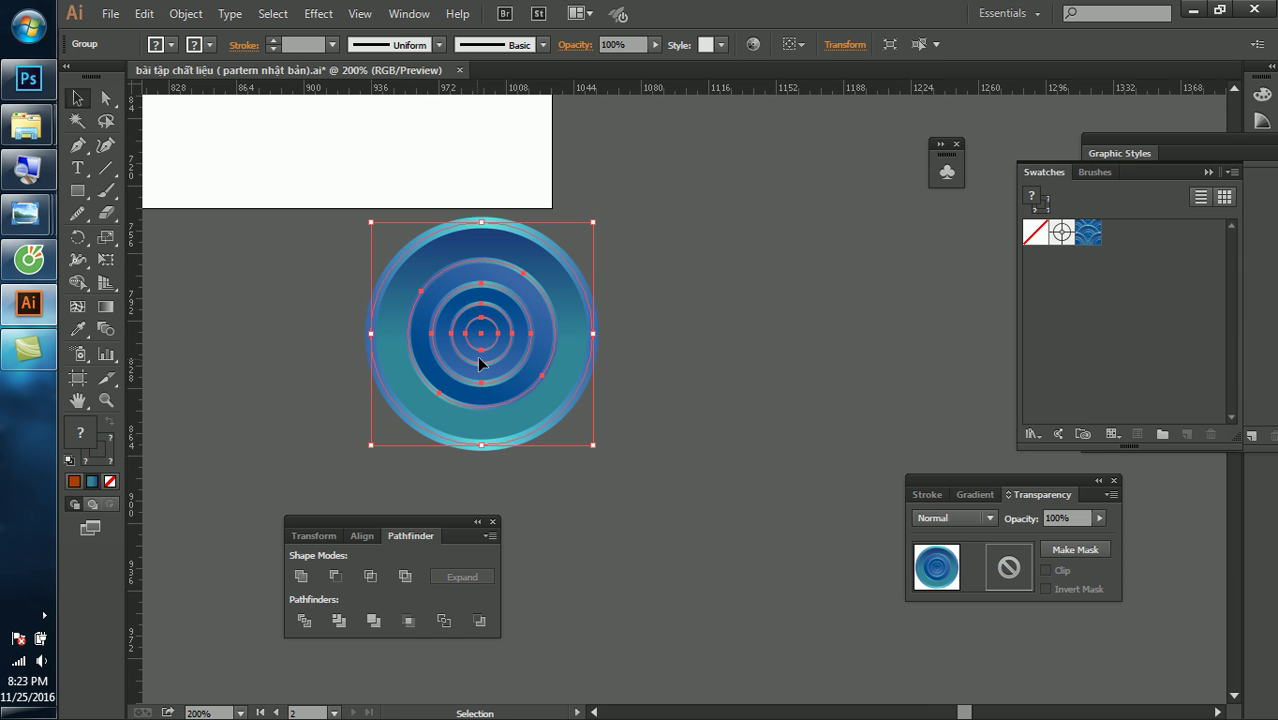
key(a)
key(v)
drag(567, 333, 706, 310)
key(Return)
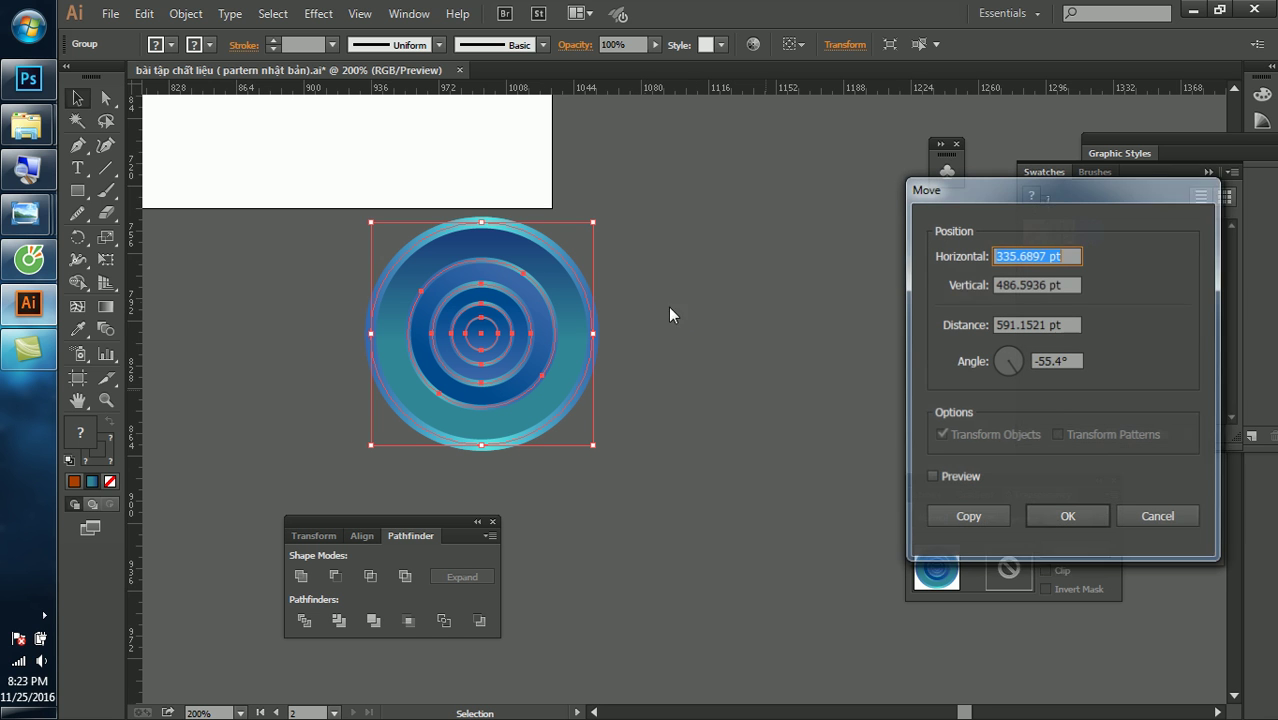
click(957, 476)
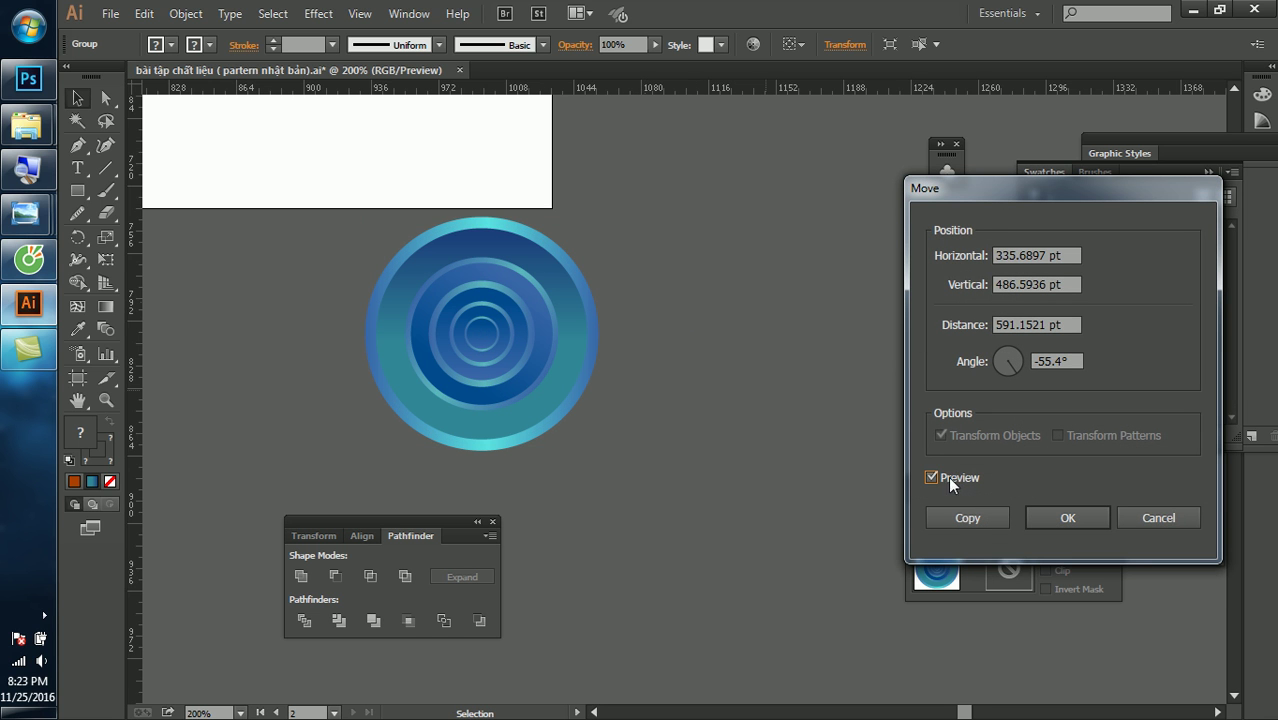
click(1173, 519)
scroll(624, 352, down, 2)
scroll(622, 336, down, 1)
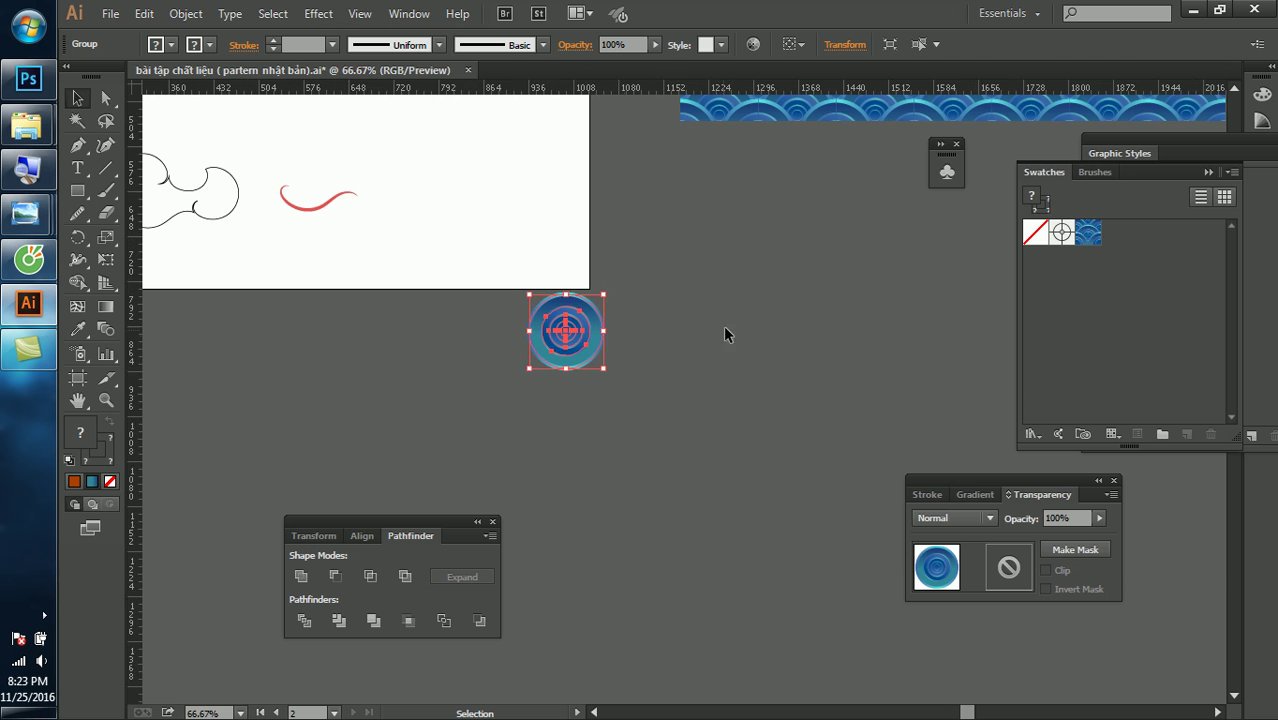
key(Return)
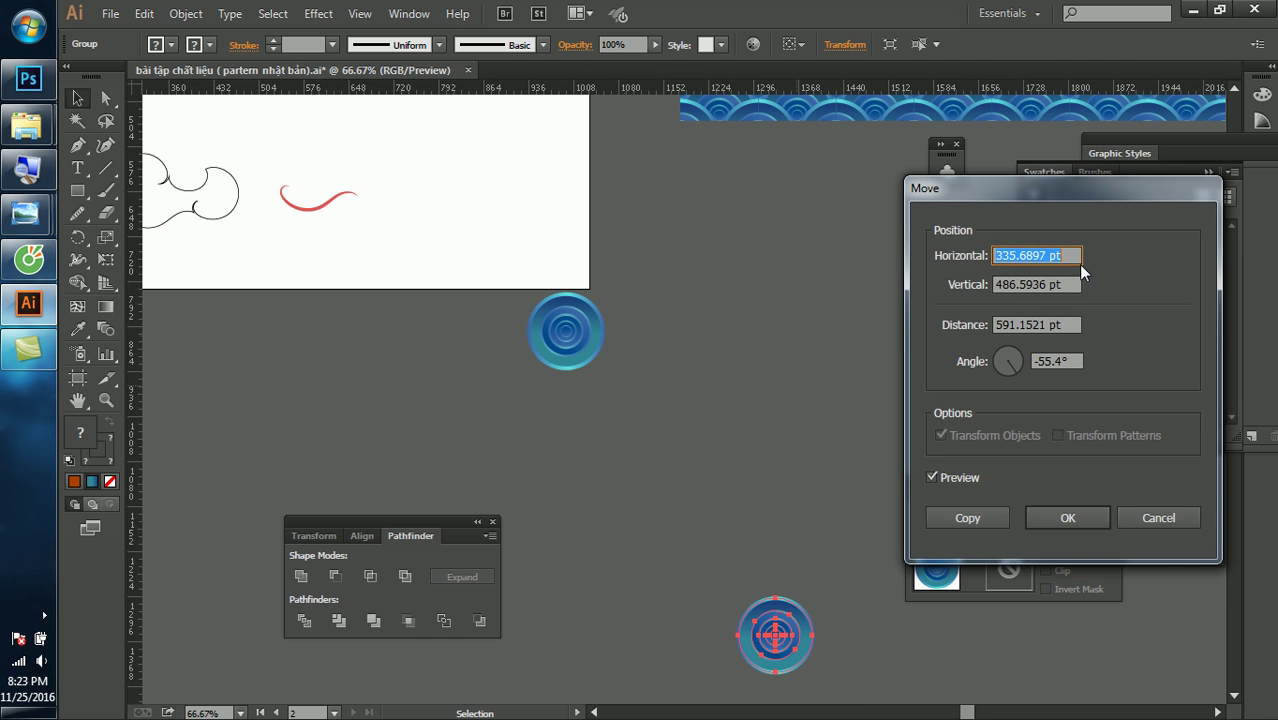
click(1060, 284)
text(0)
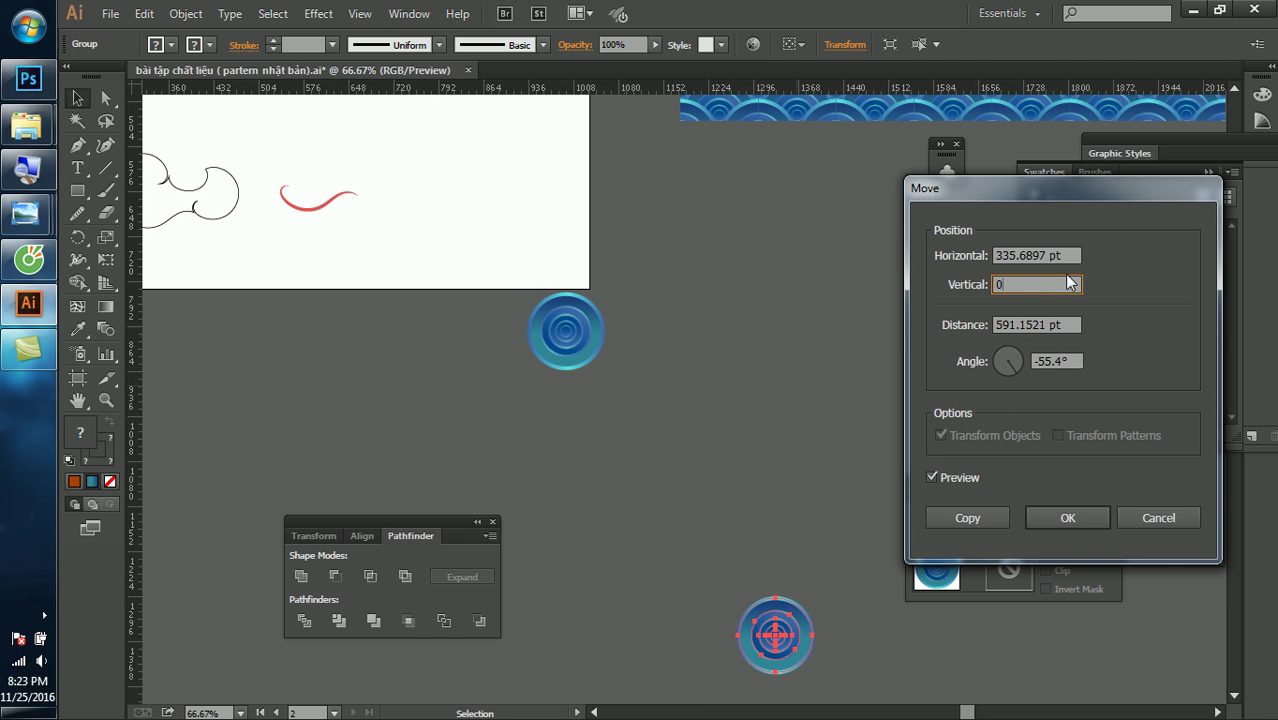
click(1065, 252)
double_click(1055, 253)
text(329)
key(Down)
key(Down)
key(Down)
key(Down)
key(Down)
key(Down)
key(Down)
key(Down)
key(Down)
key(Down)
key(Down)
key(Down)
key(Down)
key(Down)
key(Down)
key(Down)
key(Down)
key(Down)
key(Down)
key(Down)
key(Down)
key(Down)
key(Down)
key(Down)
key(Down)
key(Down)
key(Down)
key(Down)
key(Down)
key(Down)
key(Down)
key(Down)
key(Down)
key(Down)
key(Down)
key(Down)
key(Down)
key(Down)
key(Down)
key(Down)
key(Down)
key(Down)
key(Down)
key(Down)
key(Down)
key(Down)
key(Down)
key(Down)
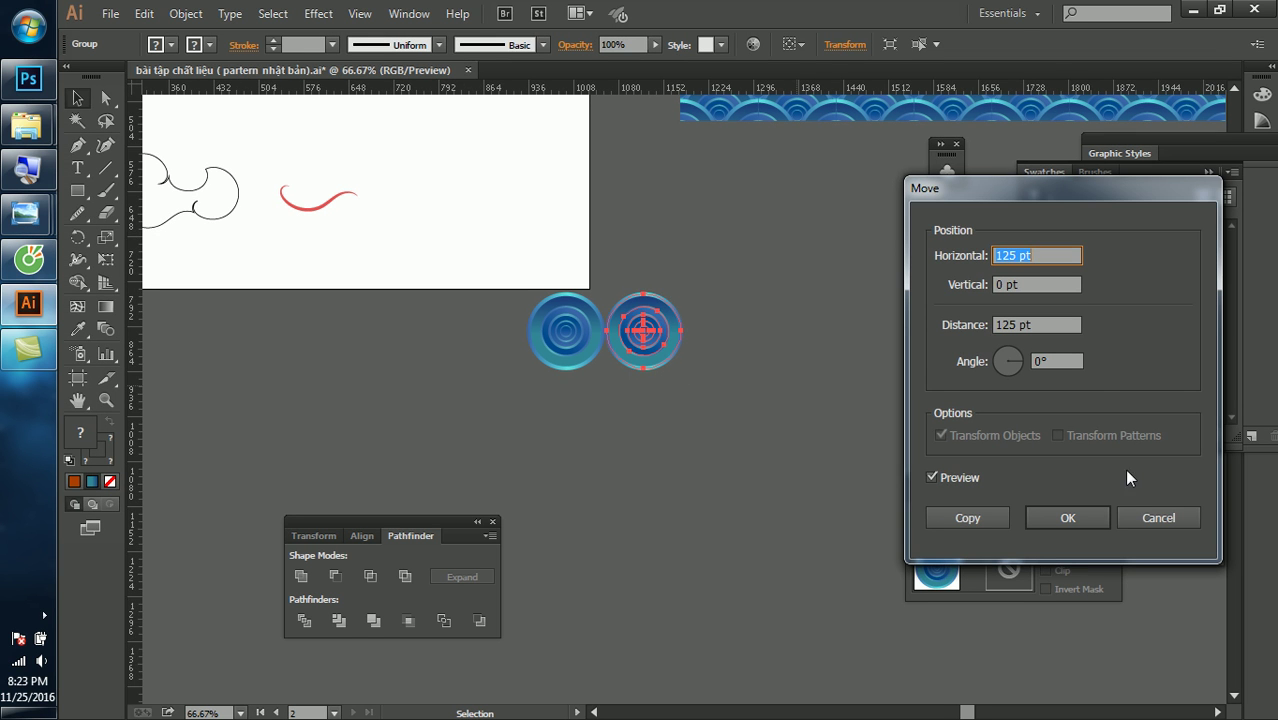
click(1142, 512)
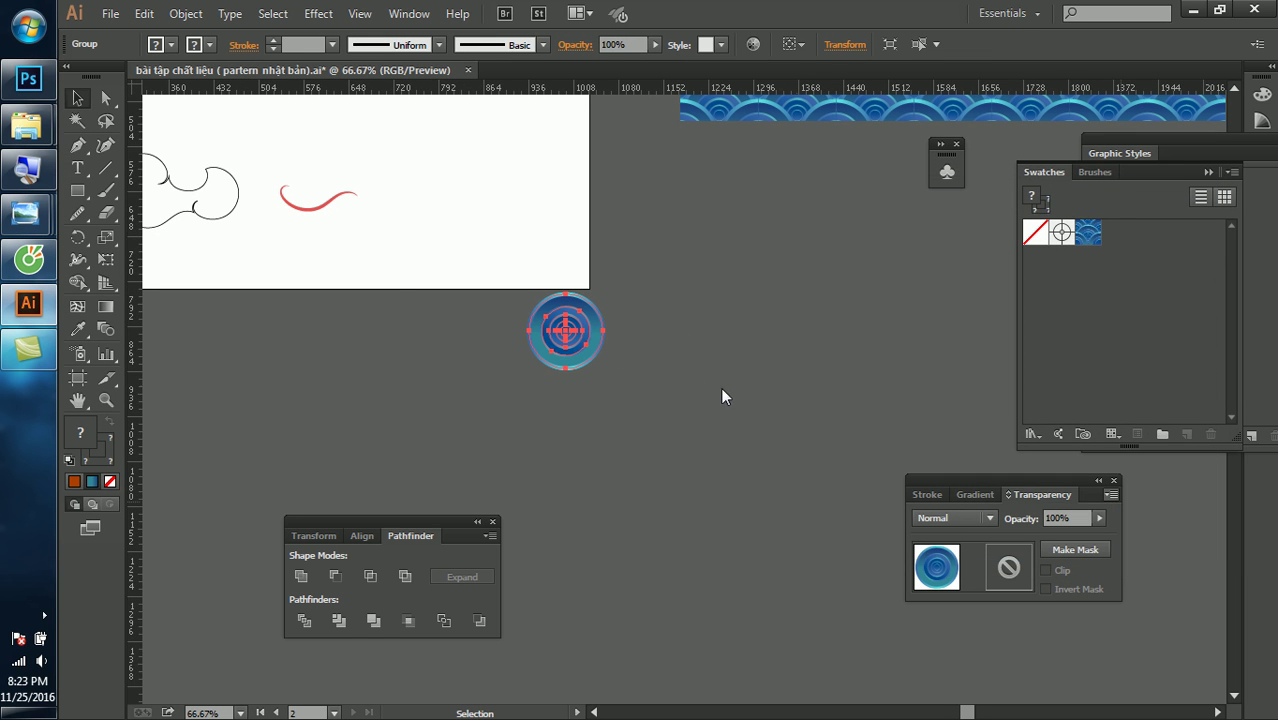
Copy the circle tile beside the original, zoom in to check the join, then undo
key(ctrl+plus)
key(ctrl+plus)
key(ctrl+plus)
key(ctrl+shift+a)
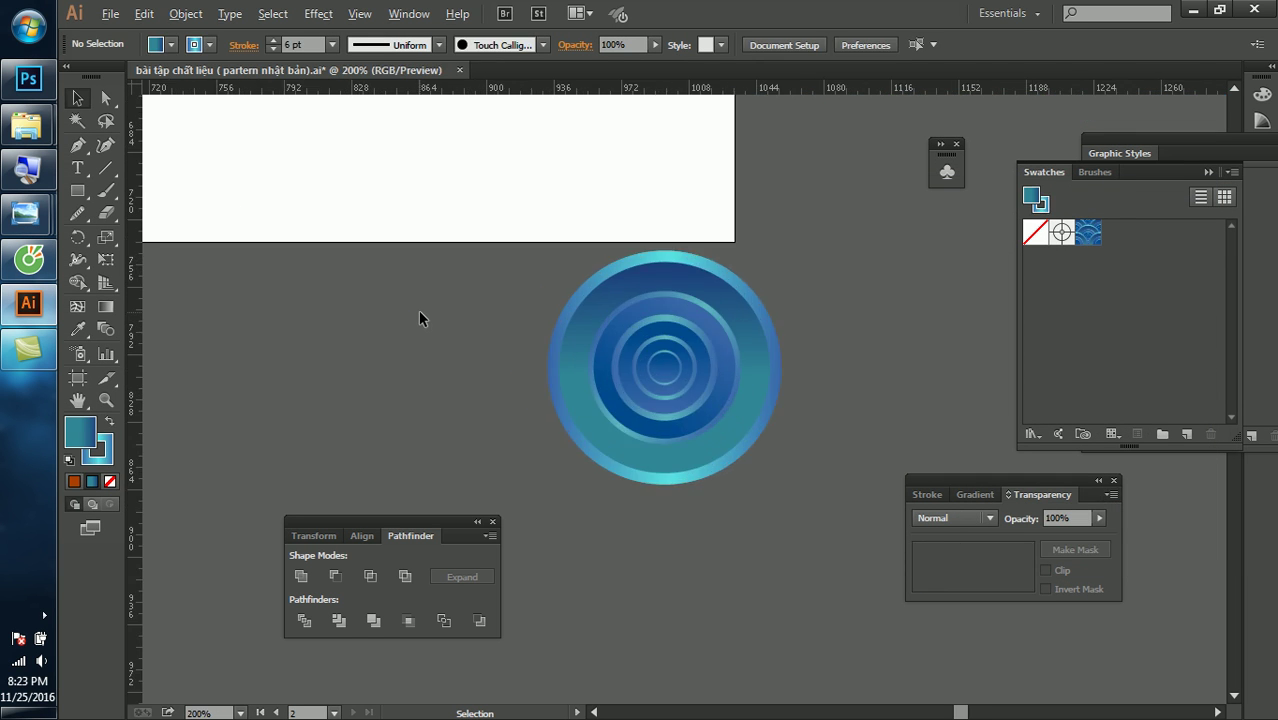
drag(534, 294, 371, 266)
click(577, 379)
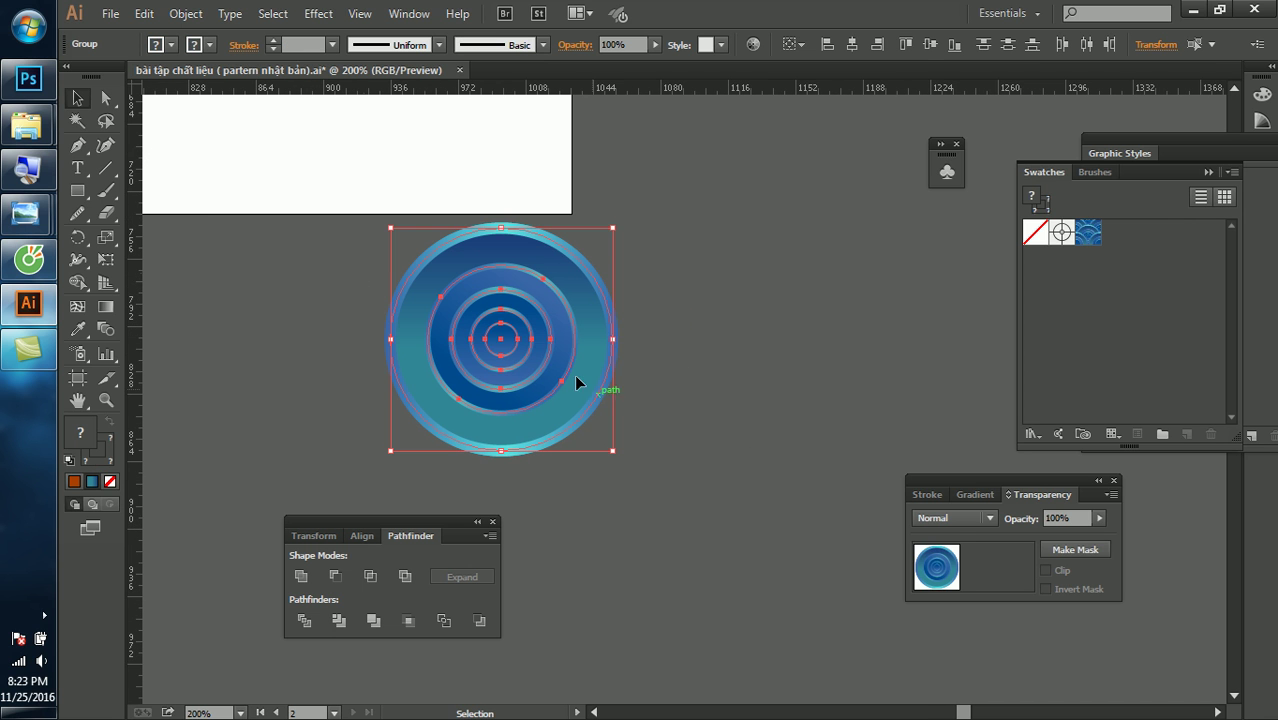
drag(508, 345, 742, 345)
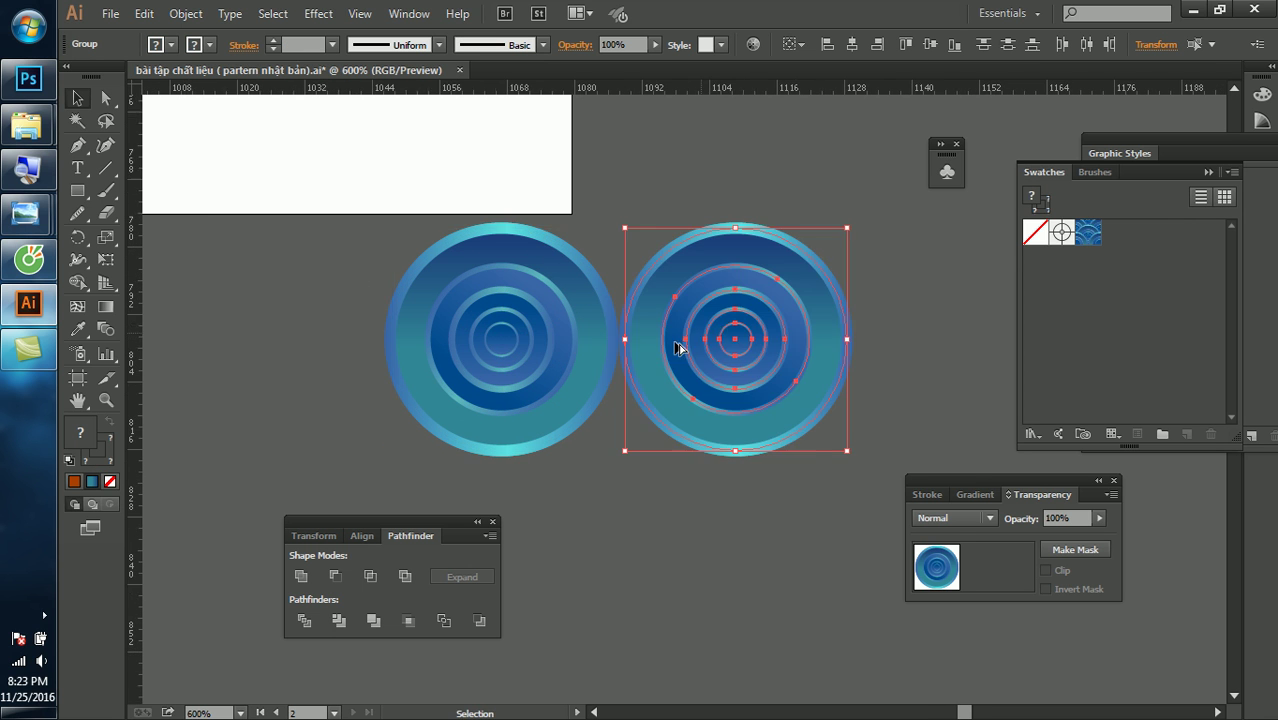
key(ctrl+plus)
key(ctrl+plus)
key(ctrl+plus)
scroll(634, 352, down, 1)
scroll(490, 353, up, 2)
scroll(479, 353, down, 4)
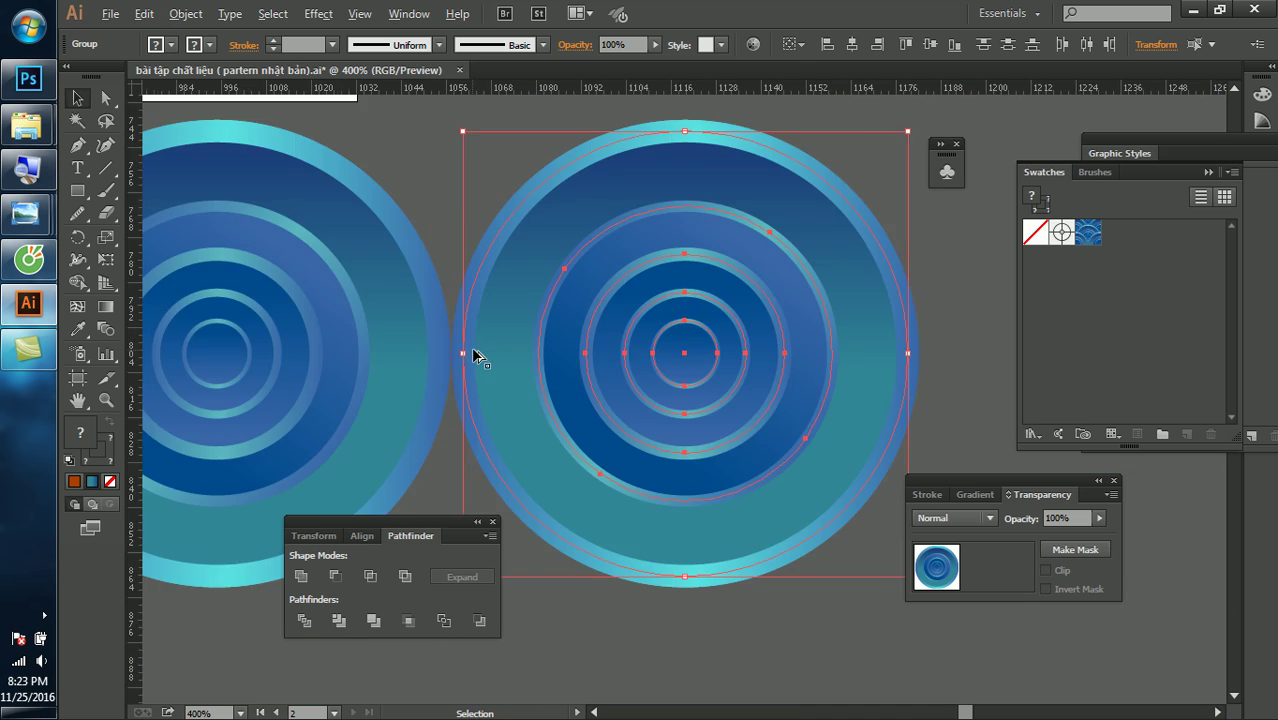
key(ctrl+z)
Copy the circle group straight to the right again
scroll(405, 361, up, 2)
scroll(397, 360, up, 1)
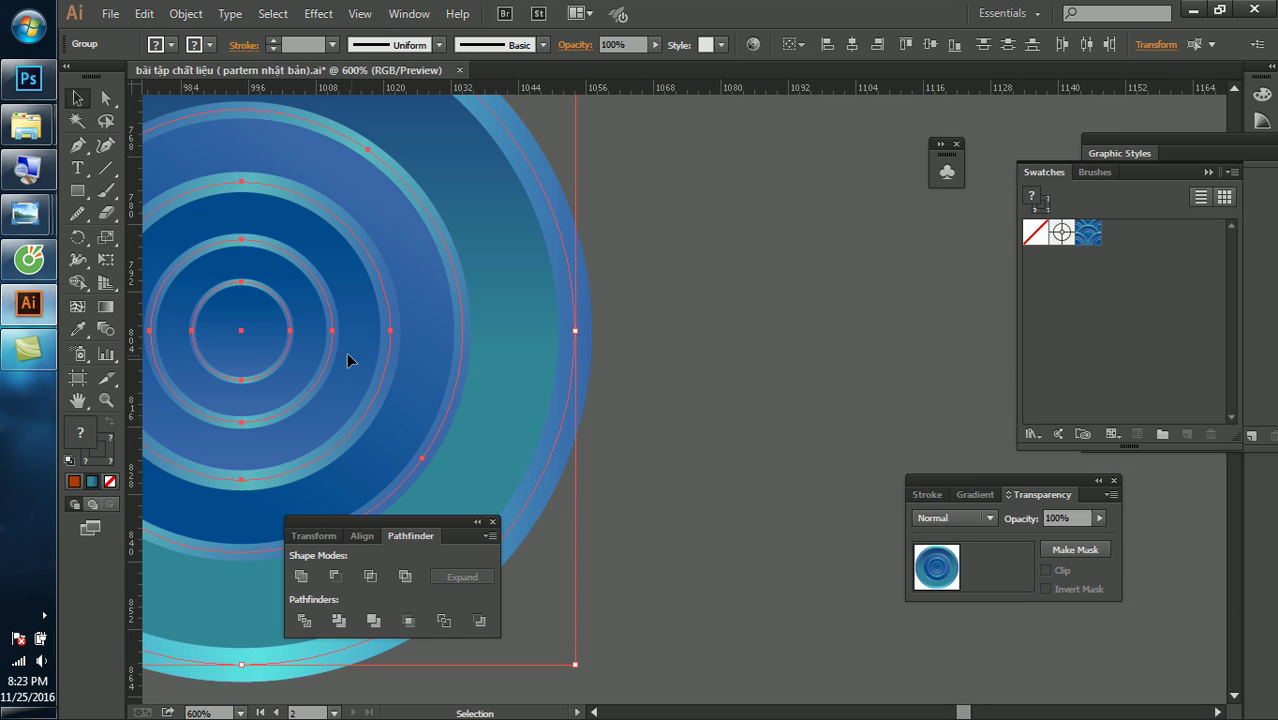
drag(247, 345, 953, 343)
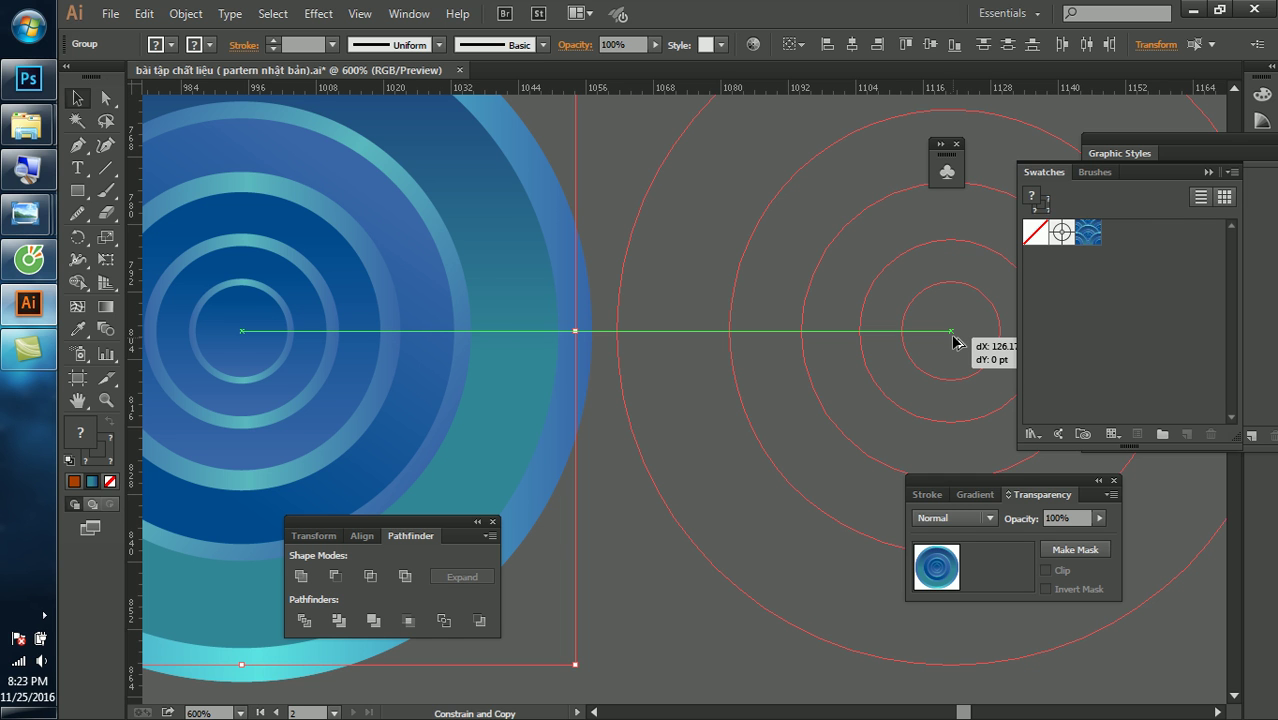
drag(953, 343, 953, 343)
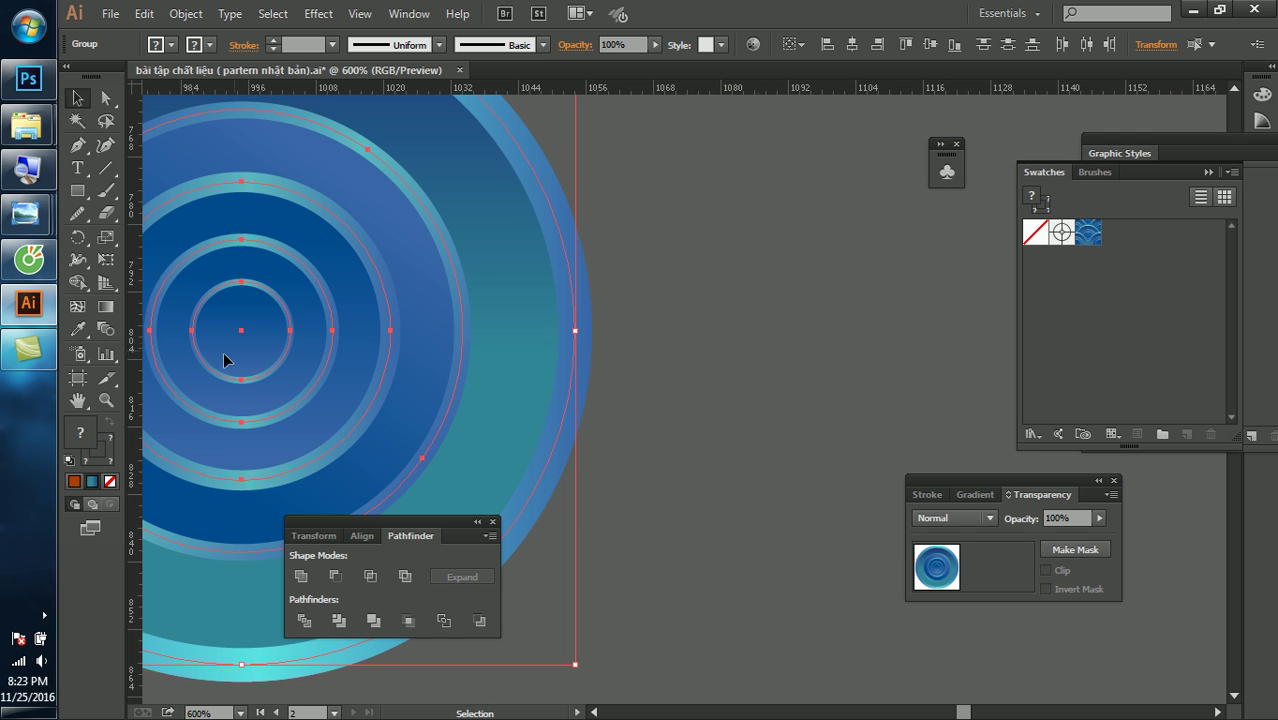
Drag a vertical guide from the left ruler and snap it to the circle group's right edge
drag(133, 380, 594, 383)
click(615, 358)
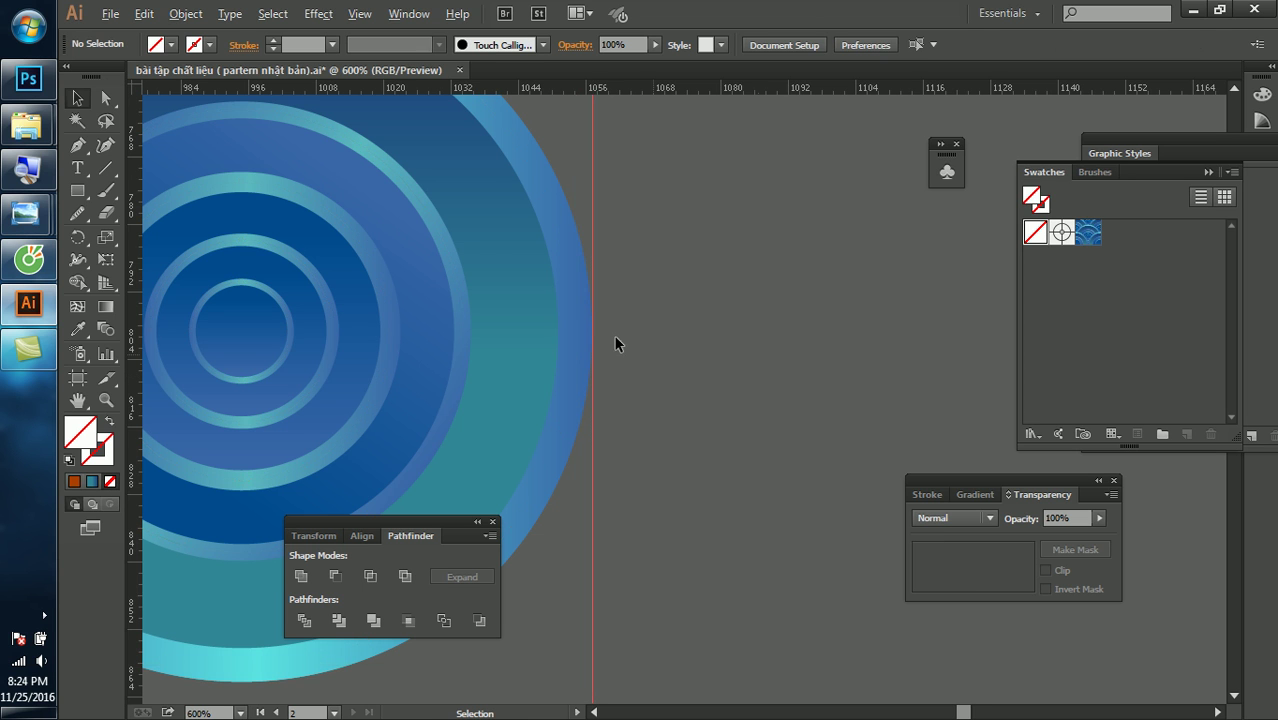
scroll(600, 326, up, 5)
drag(612, 332, 378, 434)
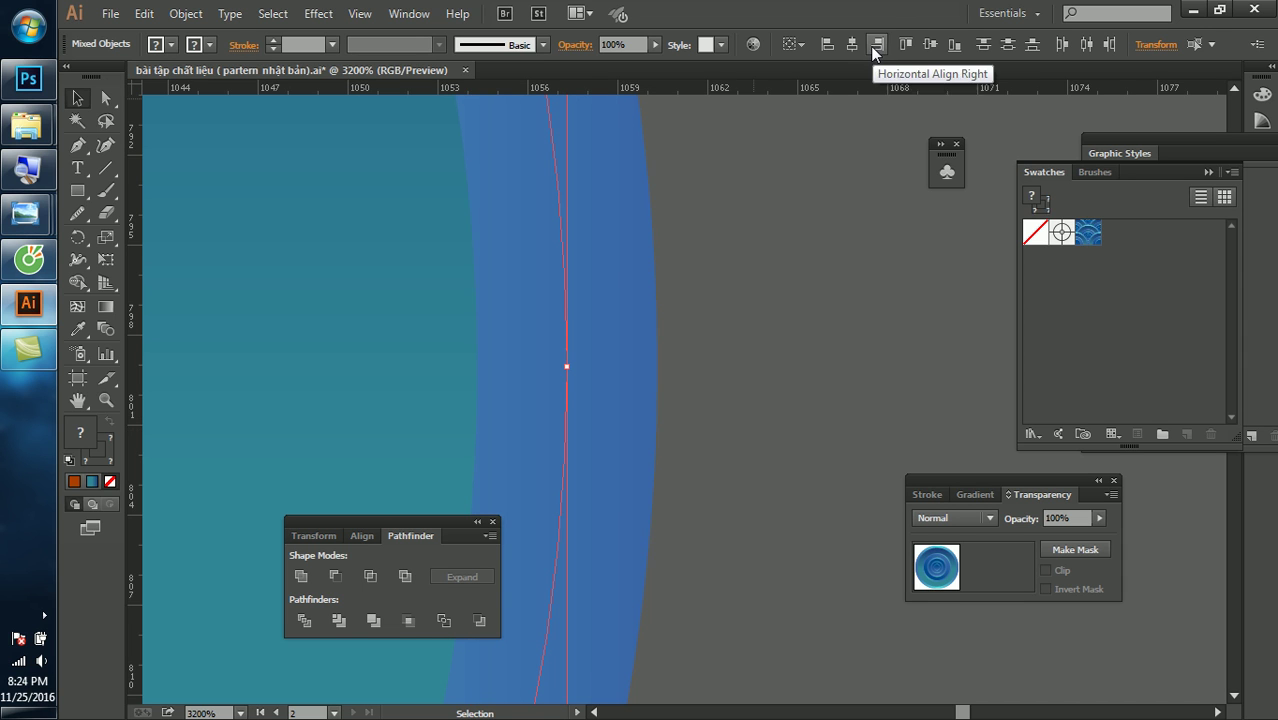
click(767, 181)
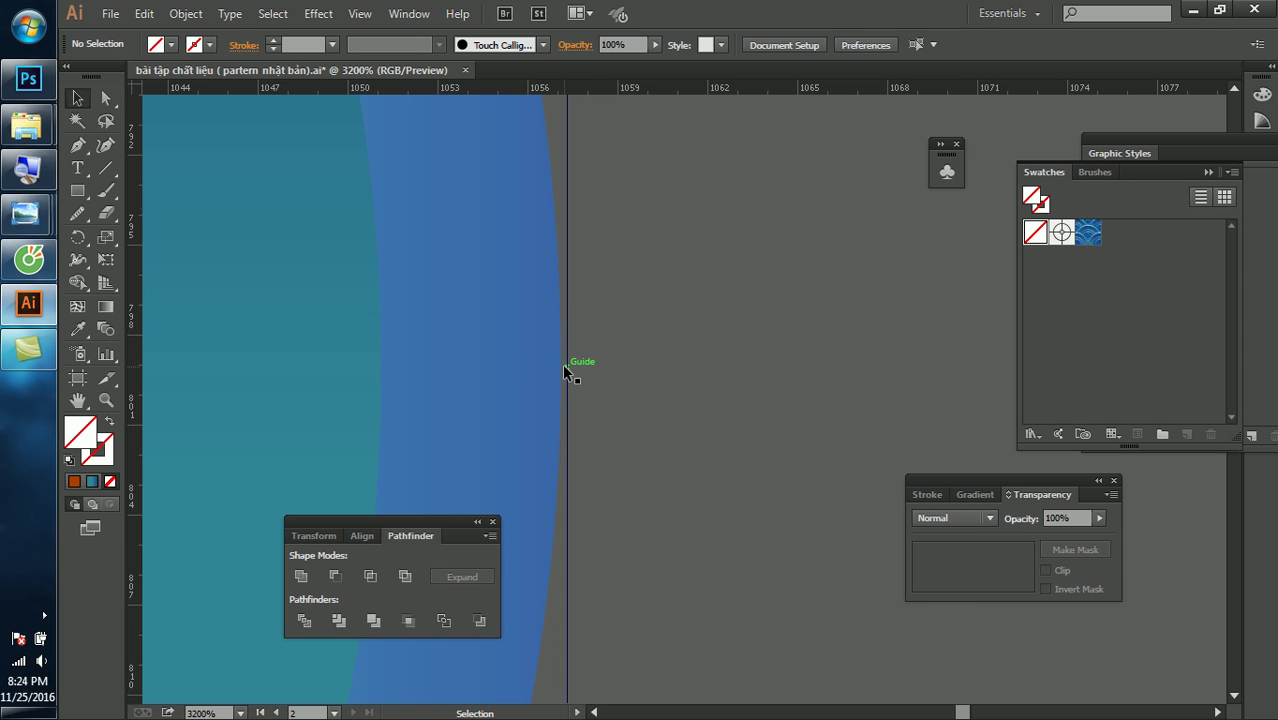
drag(565, 372, 560, 372)
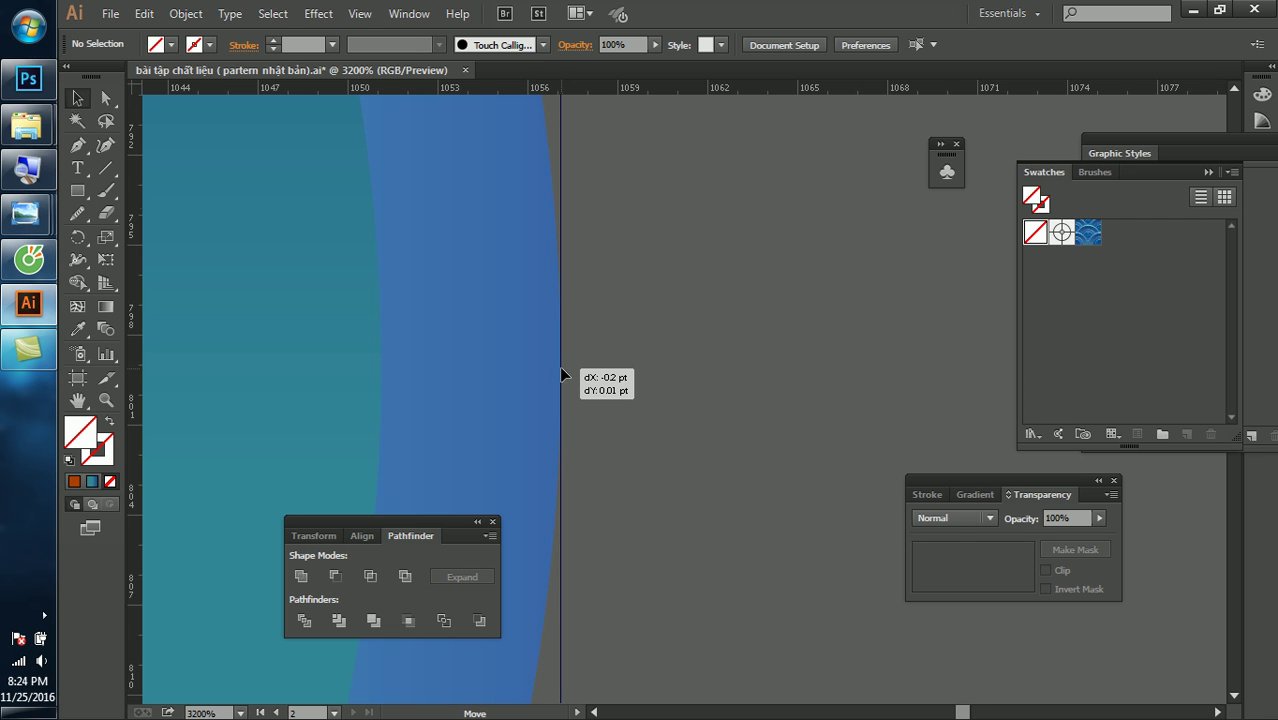
scroll(659, 330, down, 3)
Draw a small rectangle at the circle group's right edge
scroll(657, 320, down, 2)
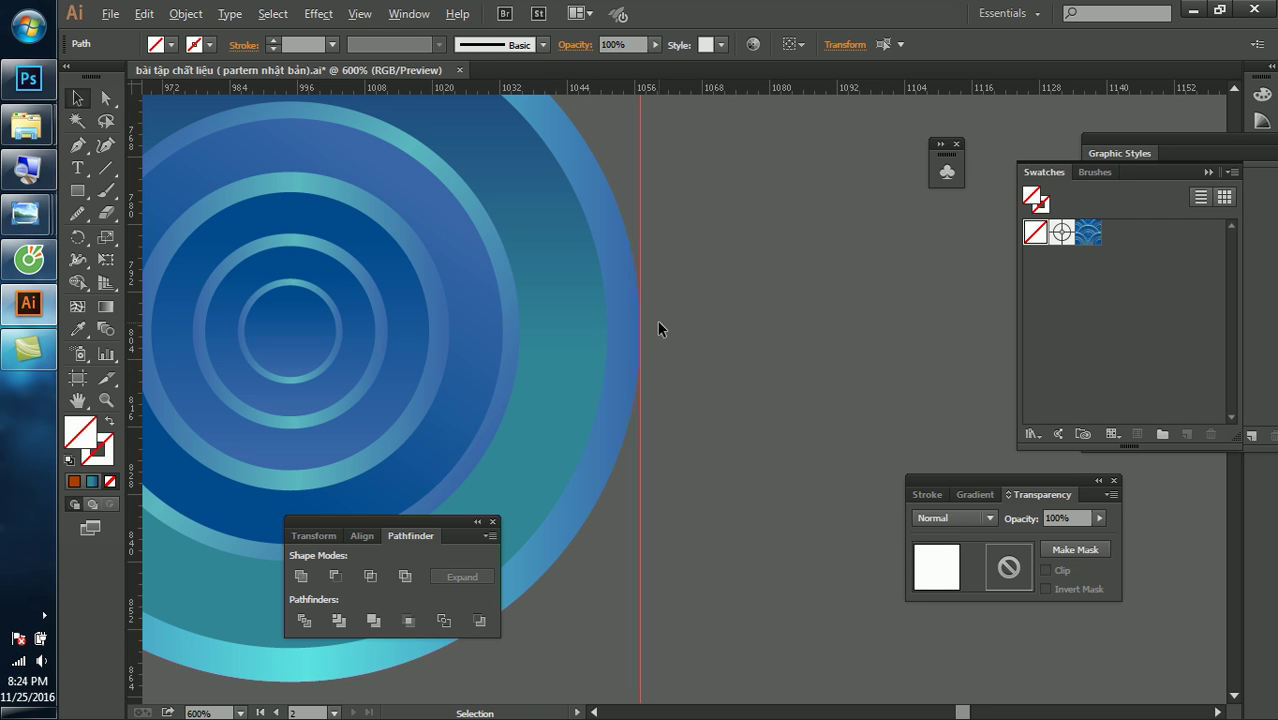
click(431, 314)
scroll(710, 373, up, 2)
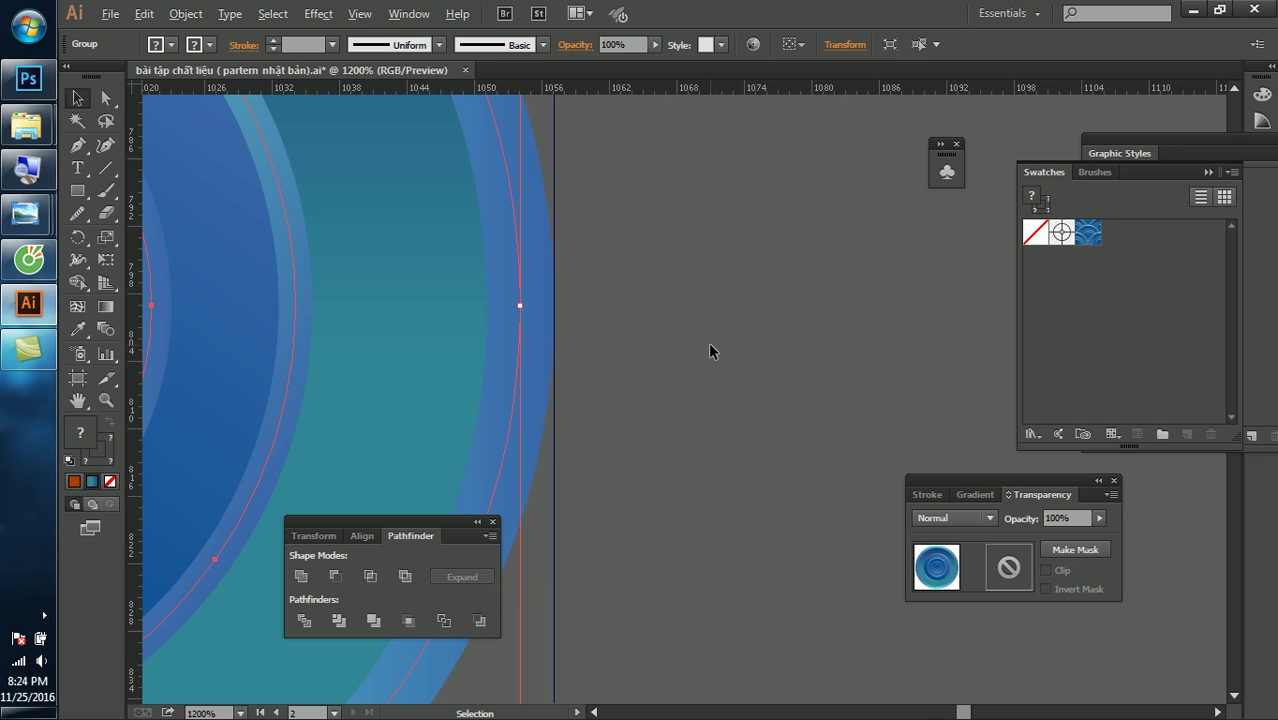
click(77, 190)
scroll(553, 320, up, 1)
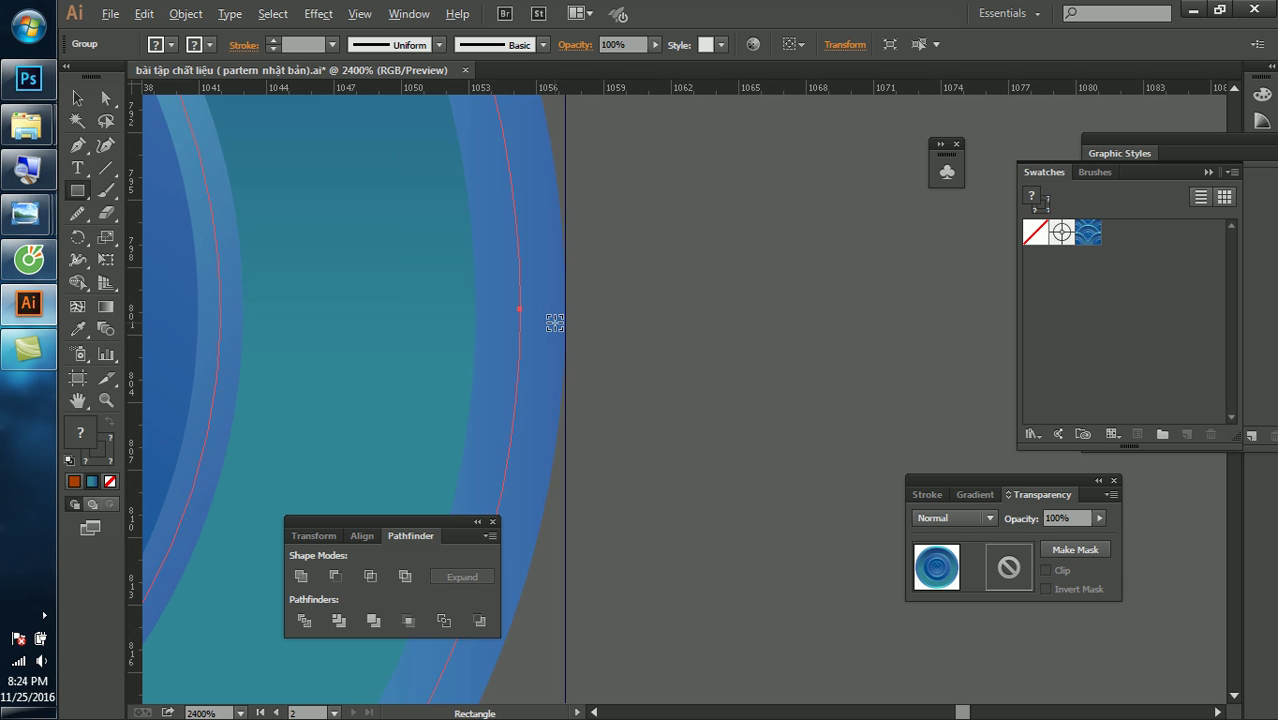
scroll(513, 297, up, 1)
drag(494, 292, 561, 336)
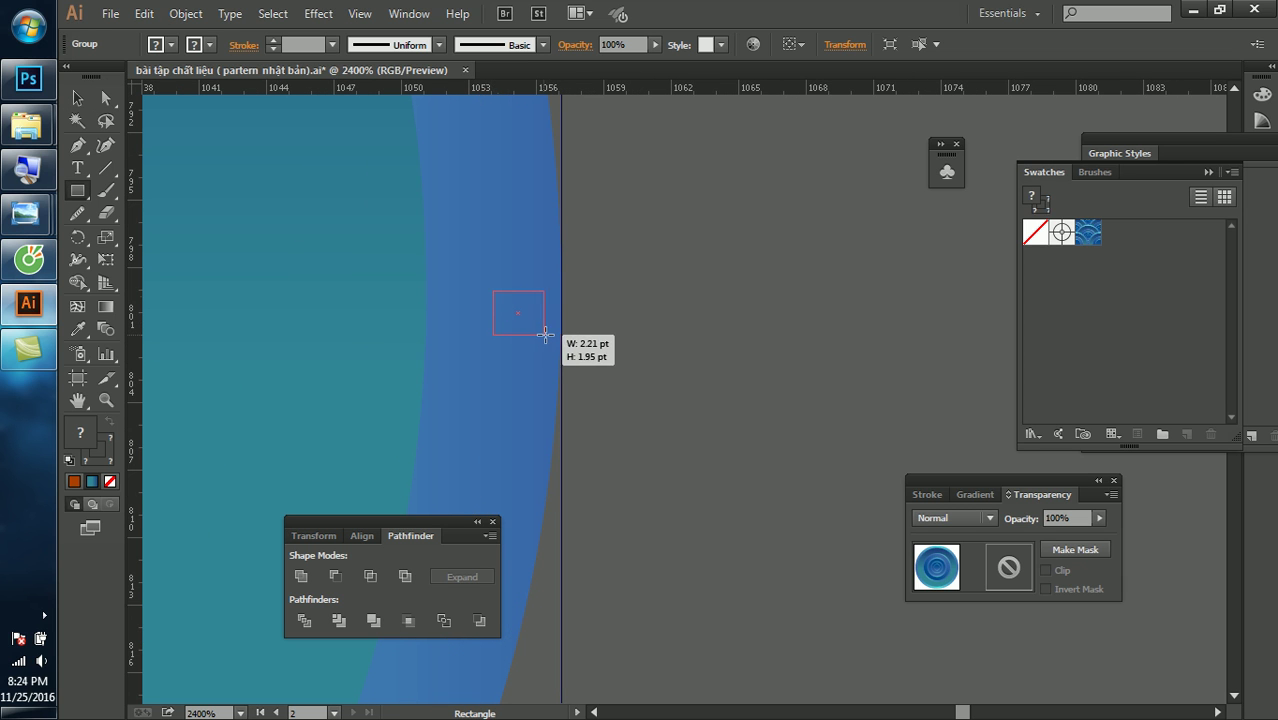
Make the rectangle black with no stroke and centre it on the guide
key(v)
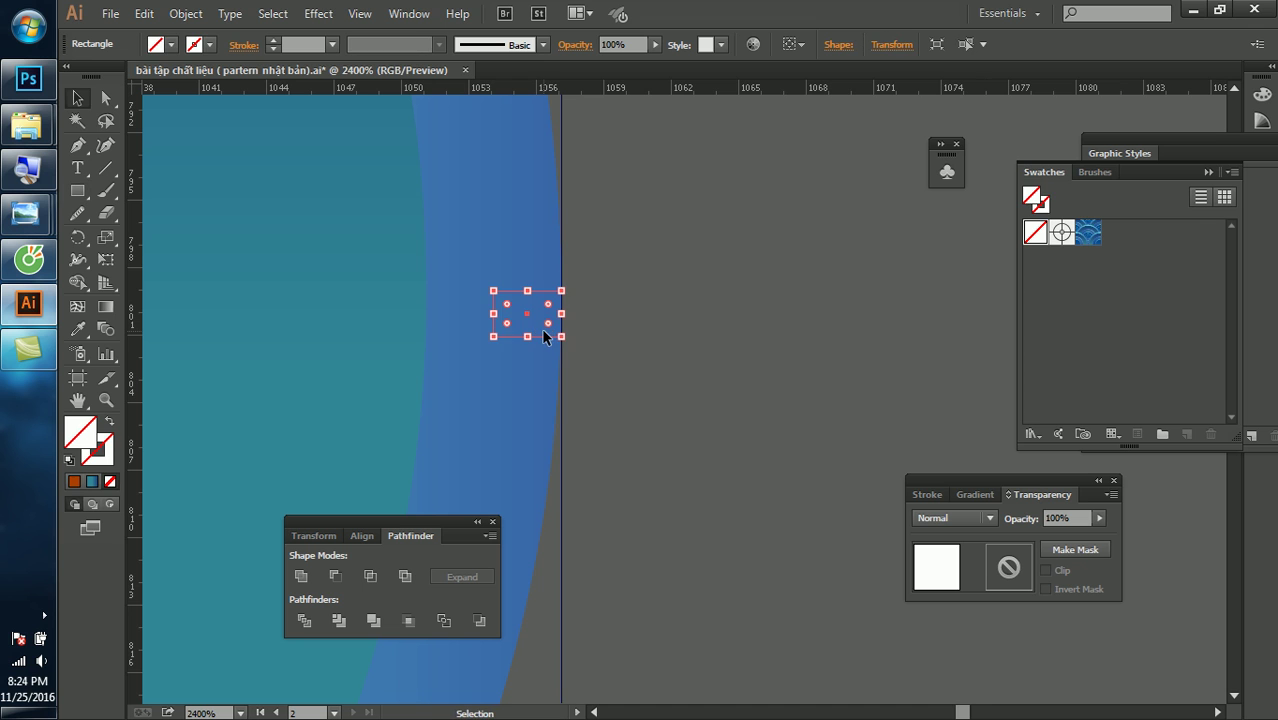
key(d)
key(shift+x)
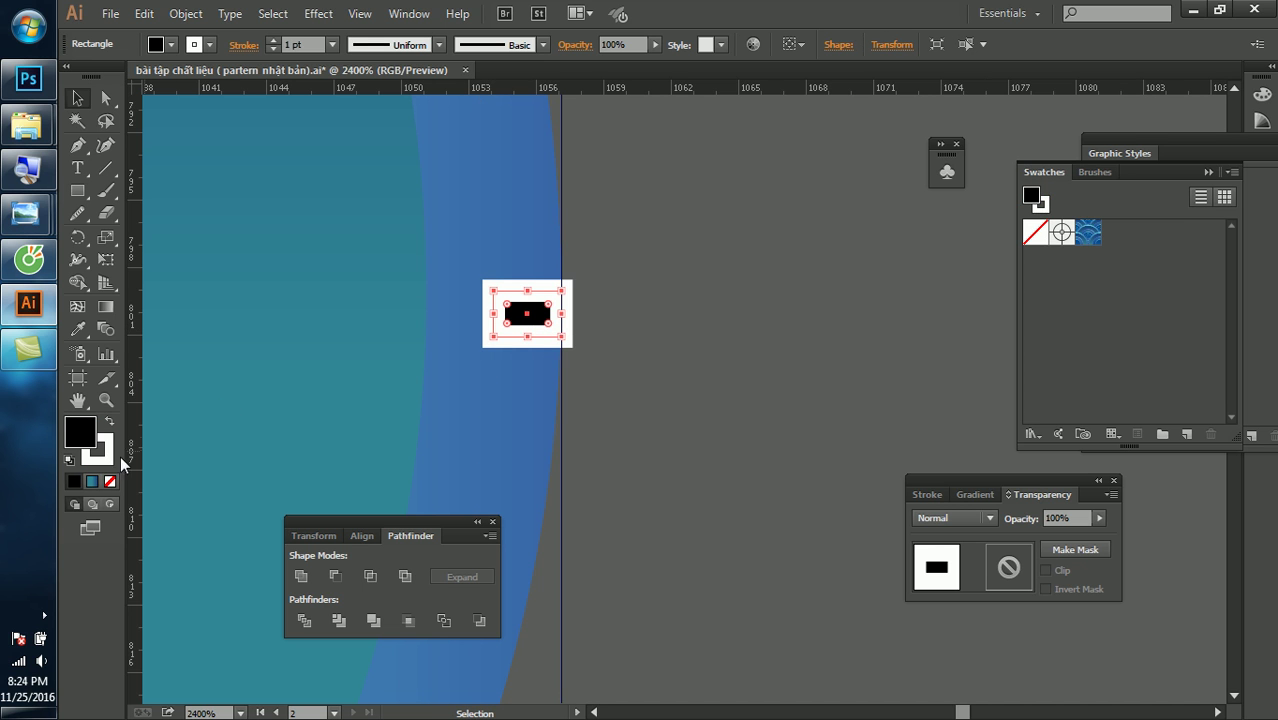
click(98, 451)
click(110, 481)
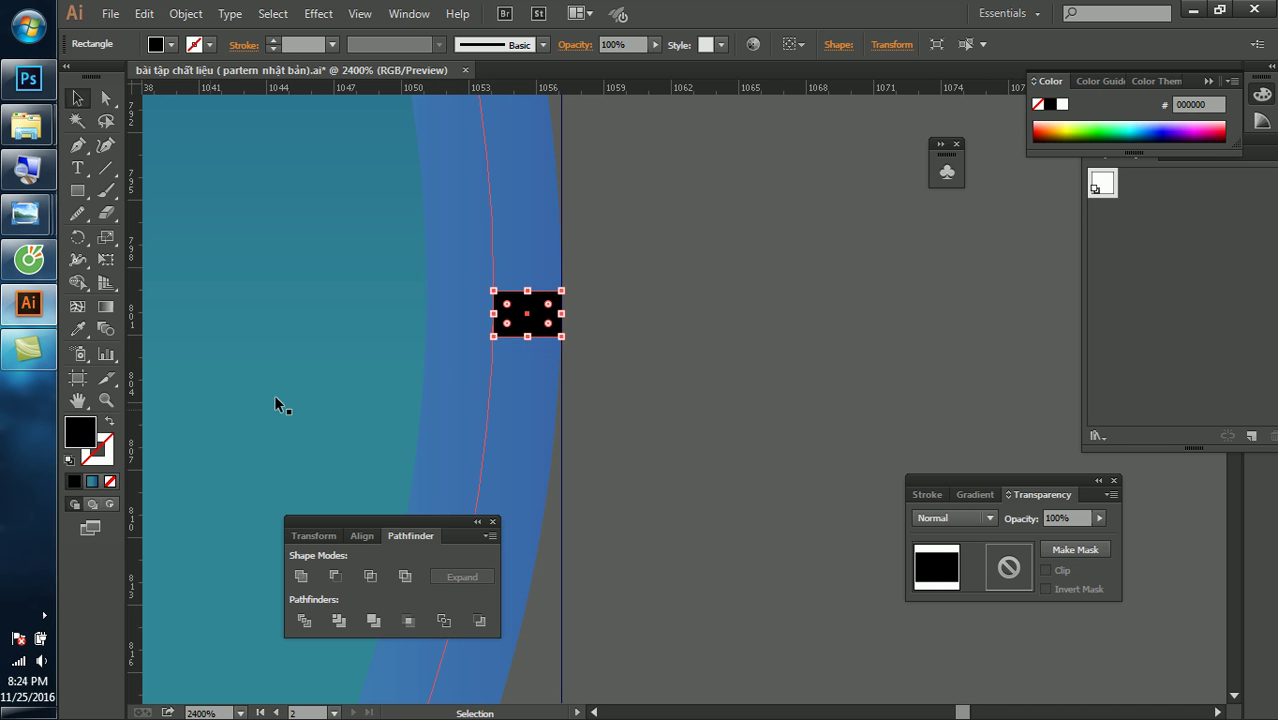
drag(522, 333, 602, 336)
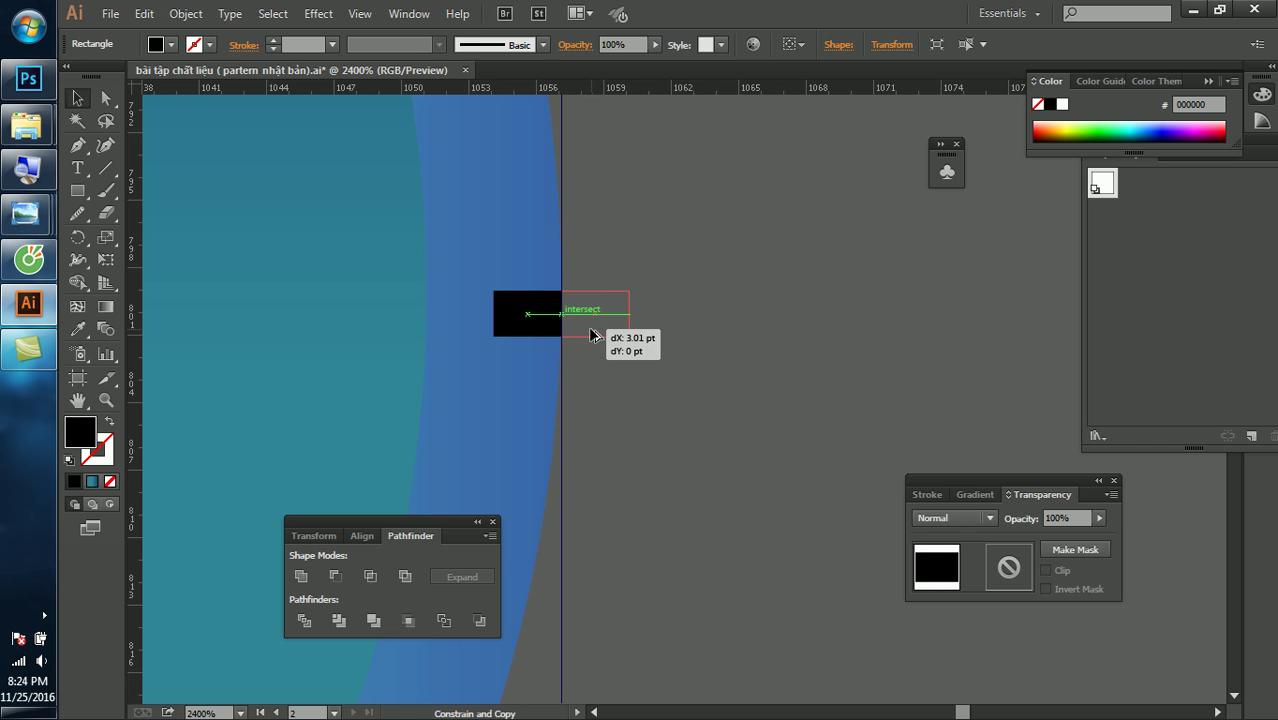
scroll(620, 378, down, 2)
Alt-Shift-drag a copy of the ring group right until it touches the black marker
scroll(605, 380, down, 3)
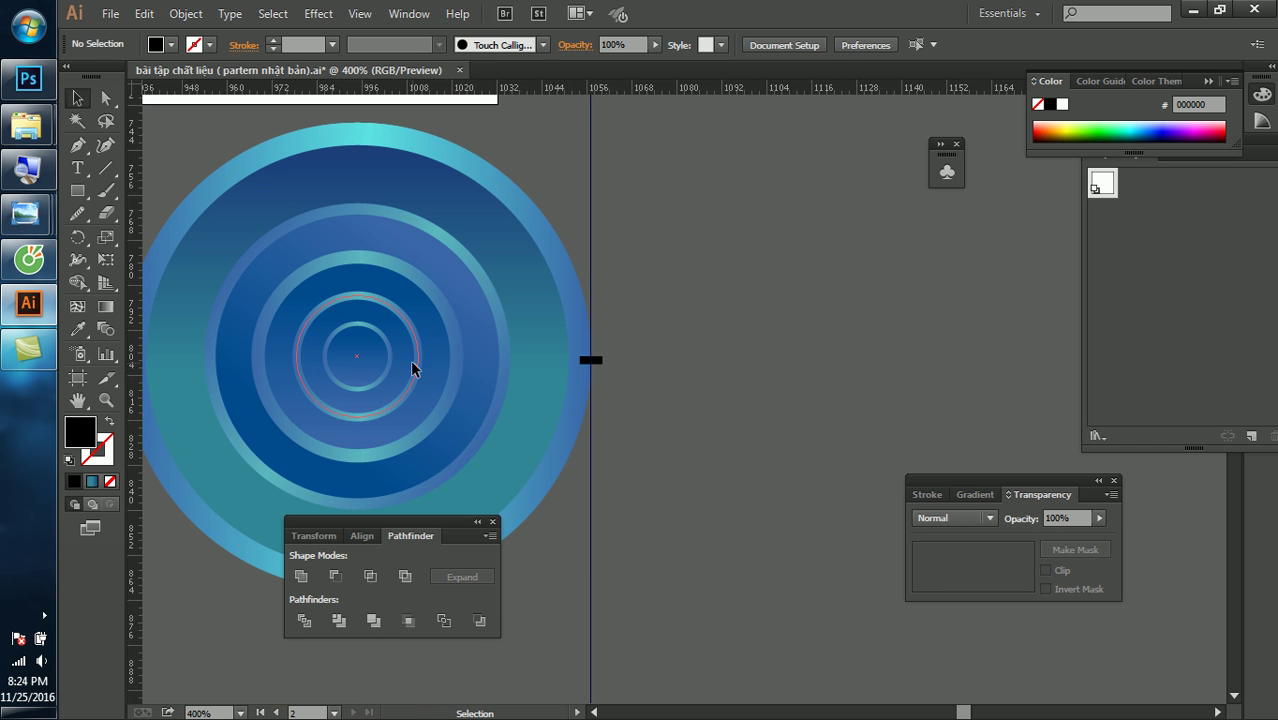
click(350, 380)
drag(350, 380, 821, 370)
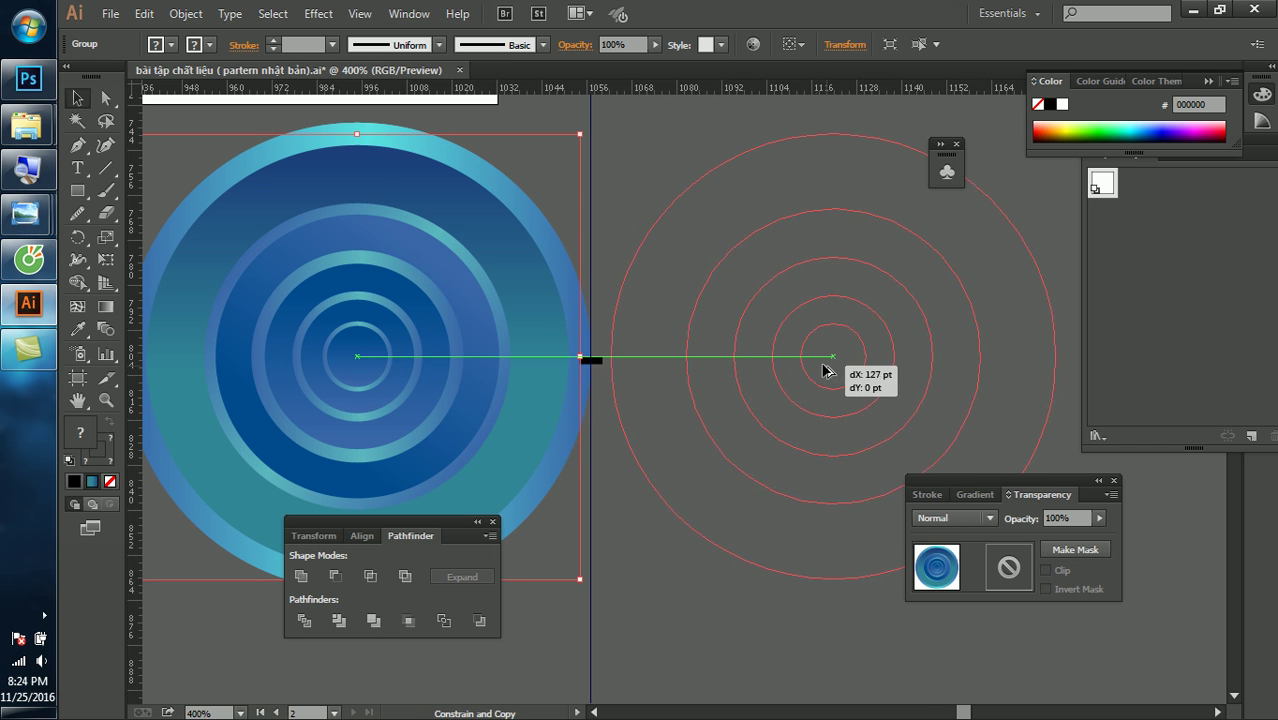
drag(821, 363, 824, 368)
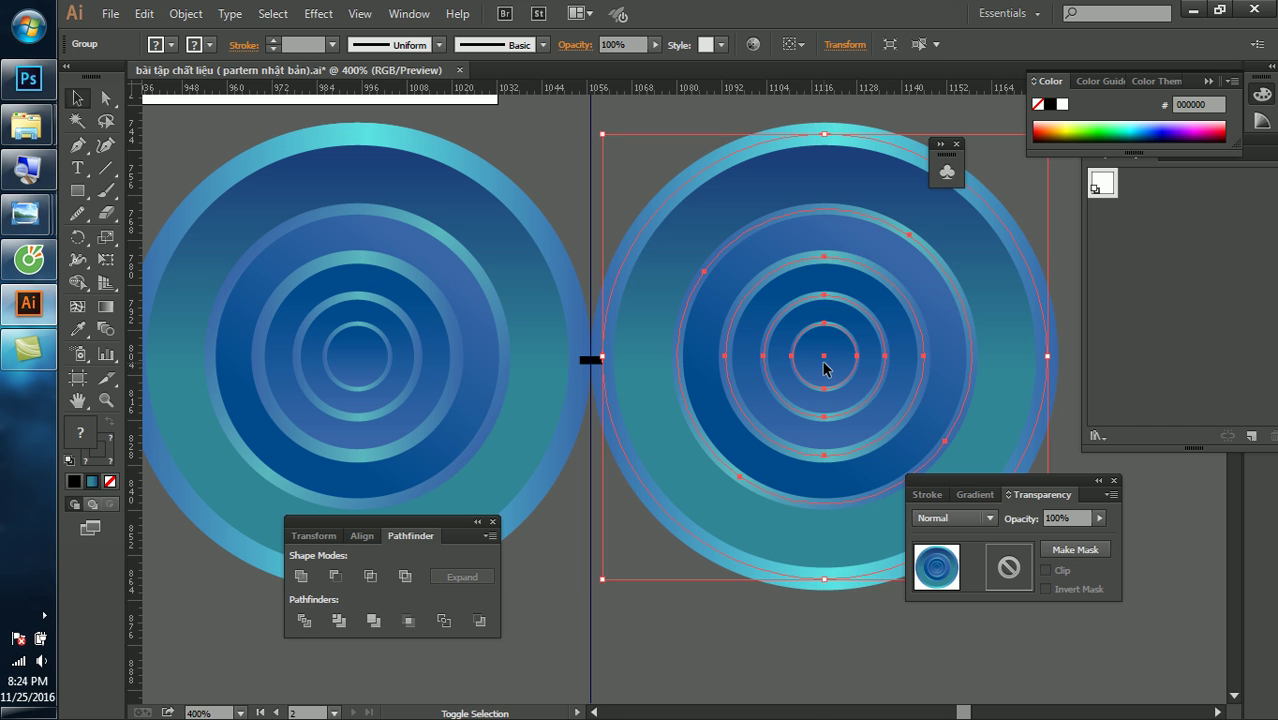
click(642, 603)
scroll(570, 353, up, 3)
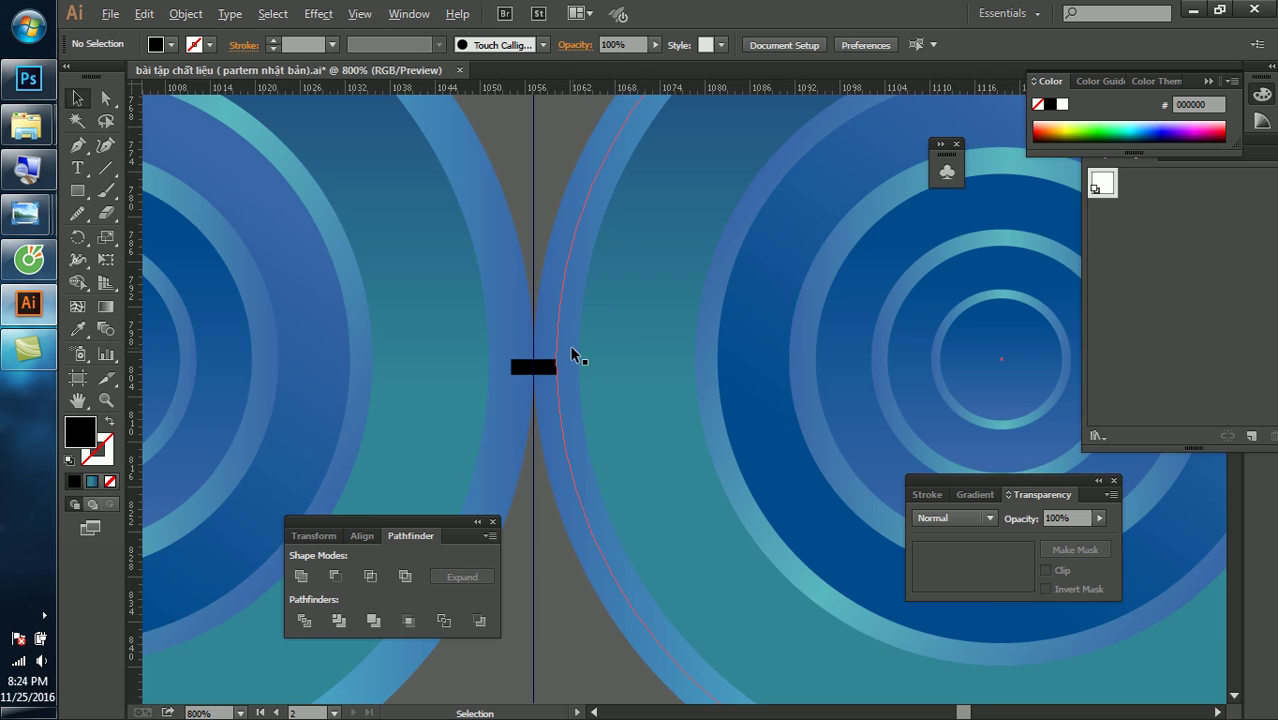
scroll(541, 356, up, 2)
scroll(421, 358, down, 3)
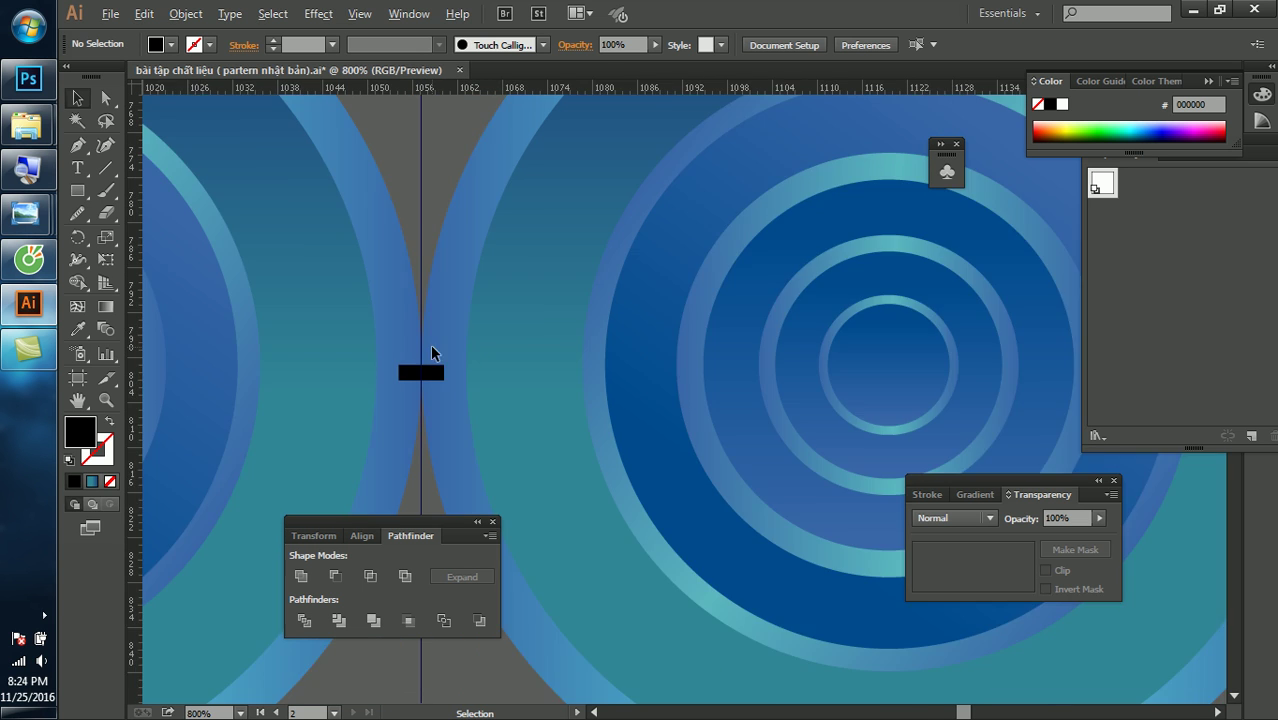
scroll(440, 340, down, 3)
scroll(508, 340, down, 1)
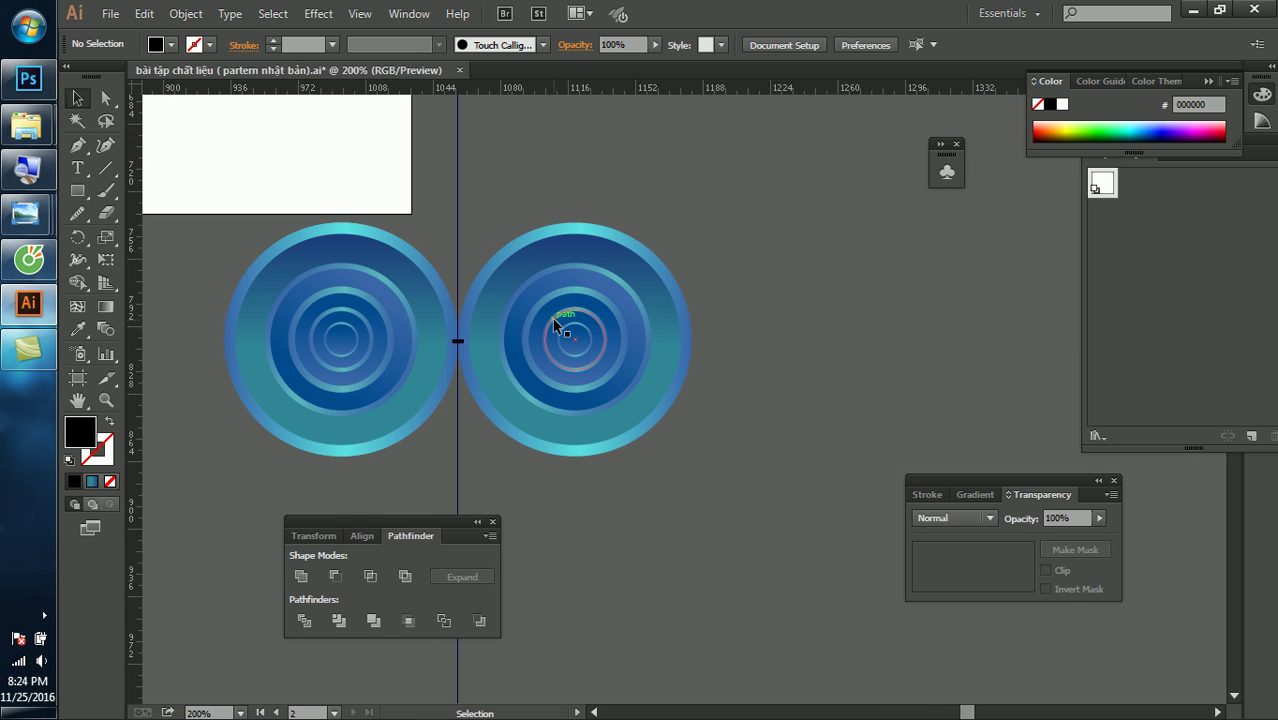
Repeat the copy with Ctrl+D to add rings, undoing a stray anchor edit and extra copies
click(552, 318)
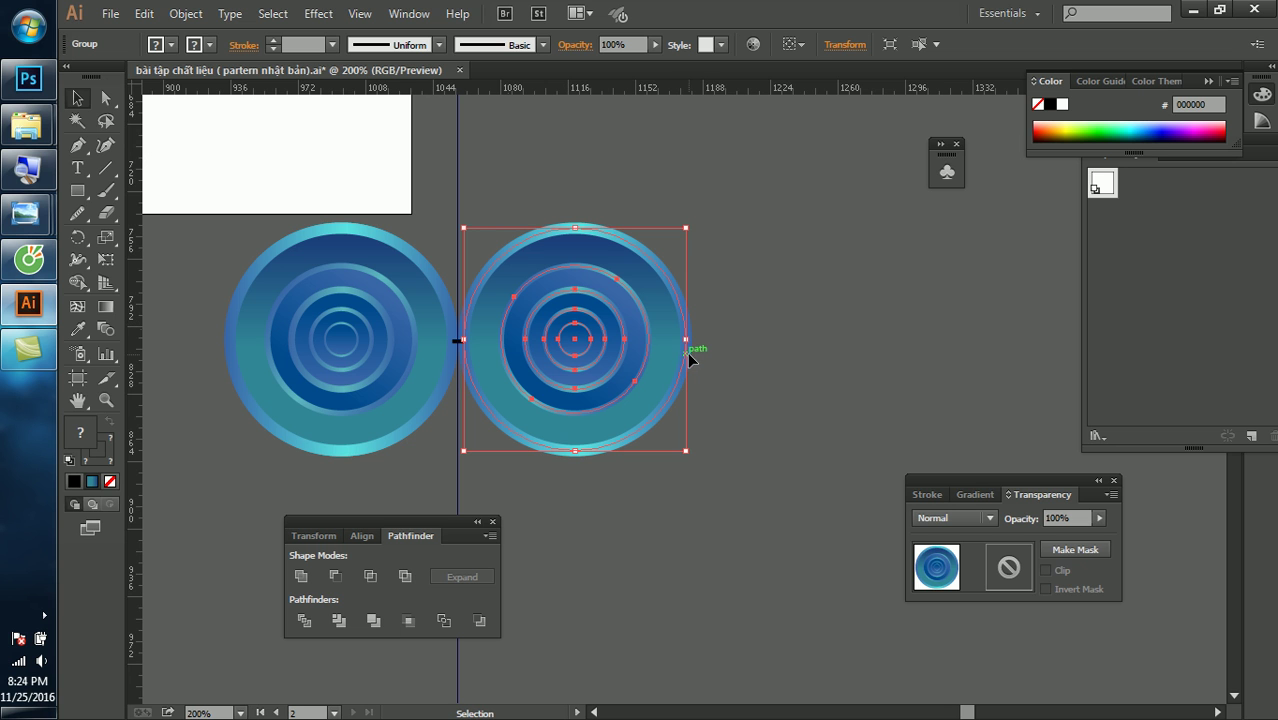
click(780, 358)
click(595, 340)
key(ctrl+d)
key(ctrl+d)
key(ctrl+d)
scroll(679, 362, down, 3)
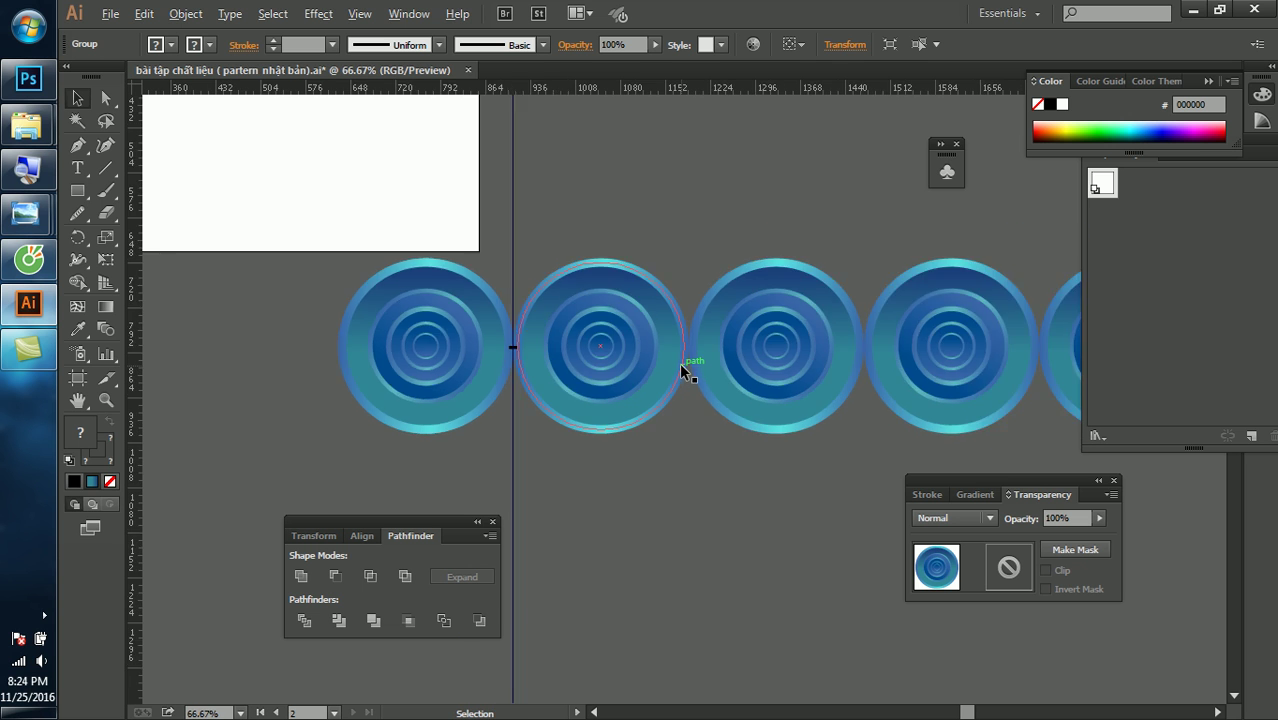
scroll(679, 362, down, 2)
key(ctrl+d)
key(a)
drag(785, 365, 980, 455)
key(ctrl+z)
key(ctrl+shift+z)
key(ctrl+z)
key(ctrl+z)
key(ctrl+z)
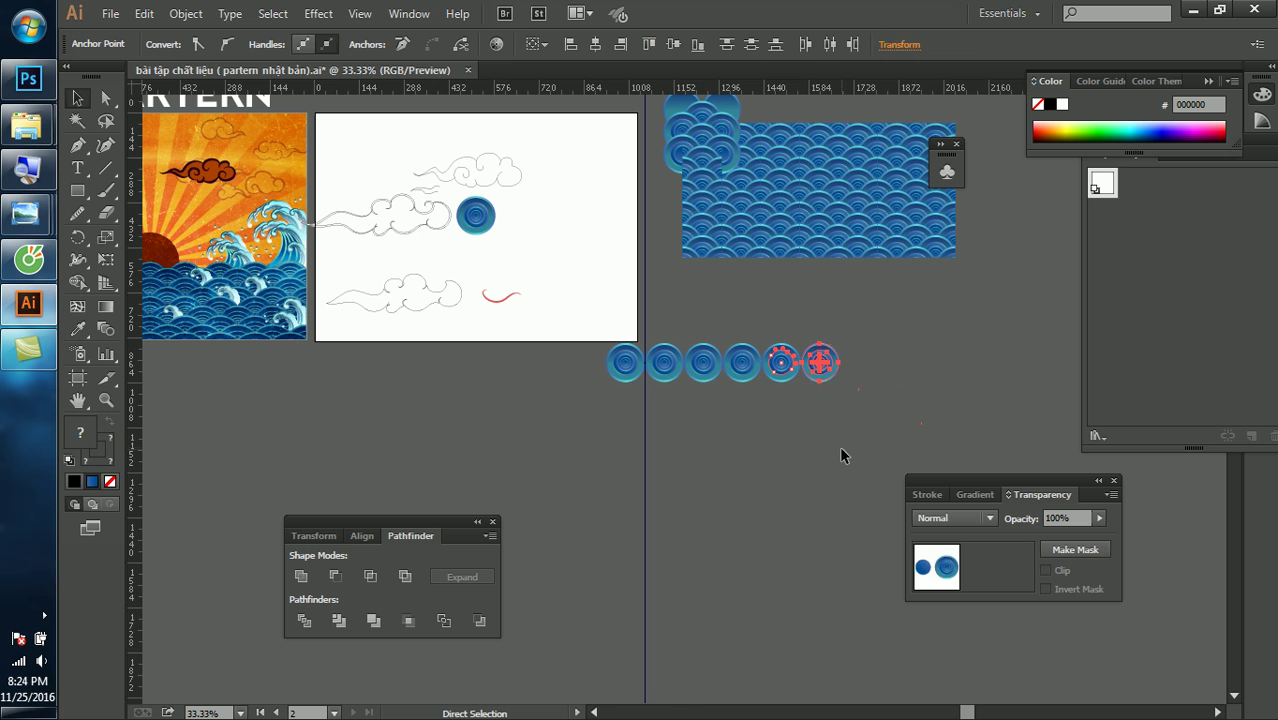
Repeat Transform Again from the last ring to complete the twelve-ring row
click(838, 447)
click(824, 370)
key(ctrl+d)
key(ctrl+d)
key(ctrl+d)
key(ctrl+d)
key(ctrl+d)
key(ctrl+d)
click(755, 410)
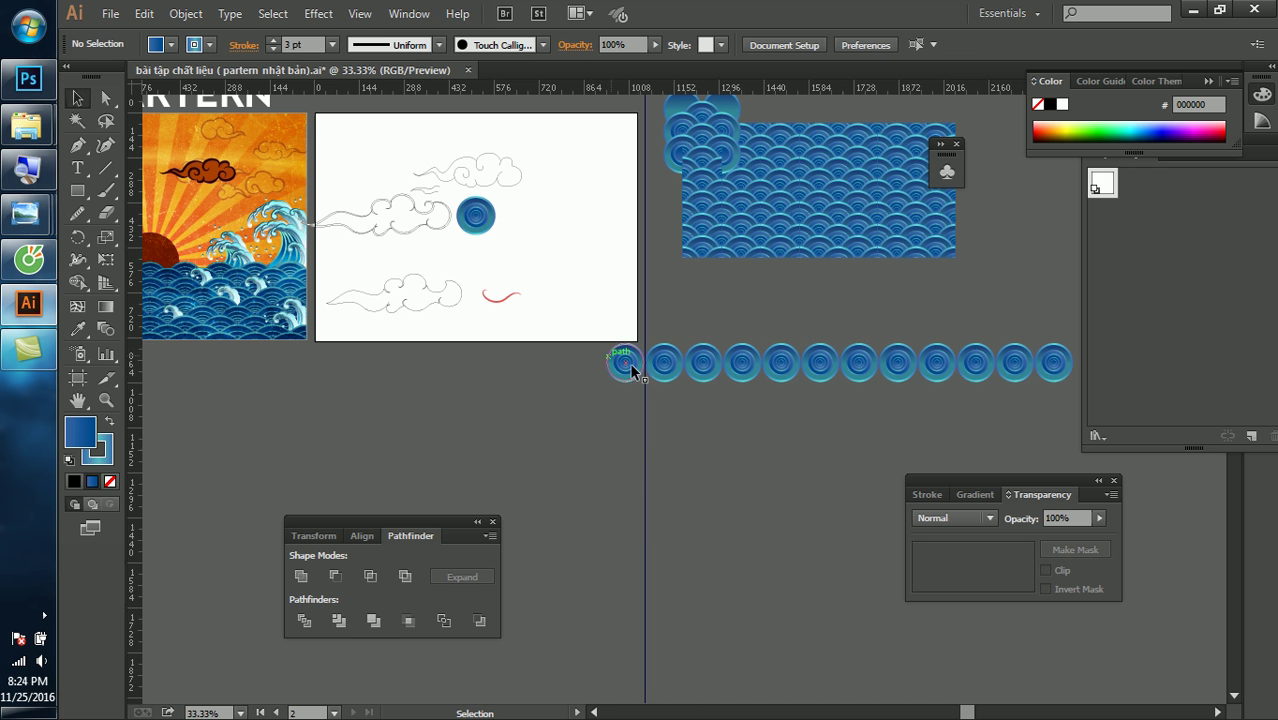
click(644, 372)
click(548, 462)
Copy the ring row down and half a ring right so it overlaps the first row
drag(589, 364, 1060, 398)
scroll(590, 355, up, 5)
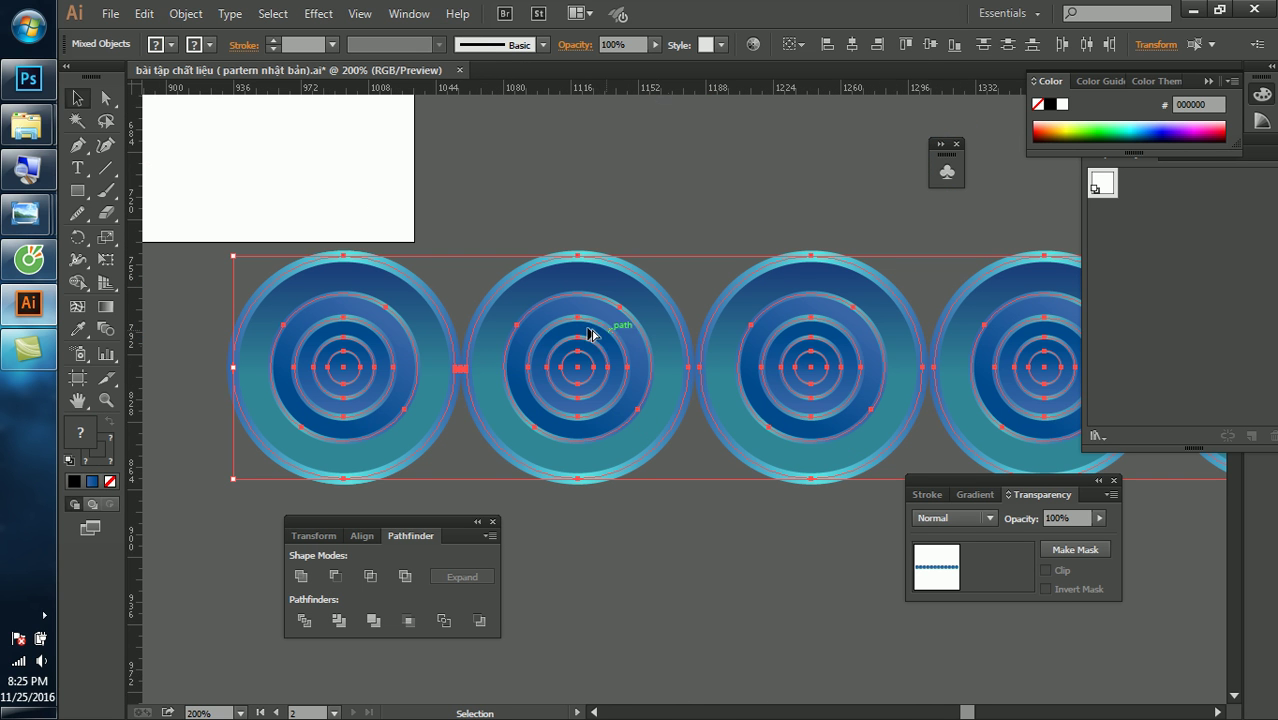
mouse_move(566, 368)
mouse_down()
mouse_move(683, 397)
mouse_move(678, 420)
mouse_up()
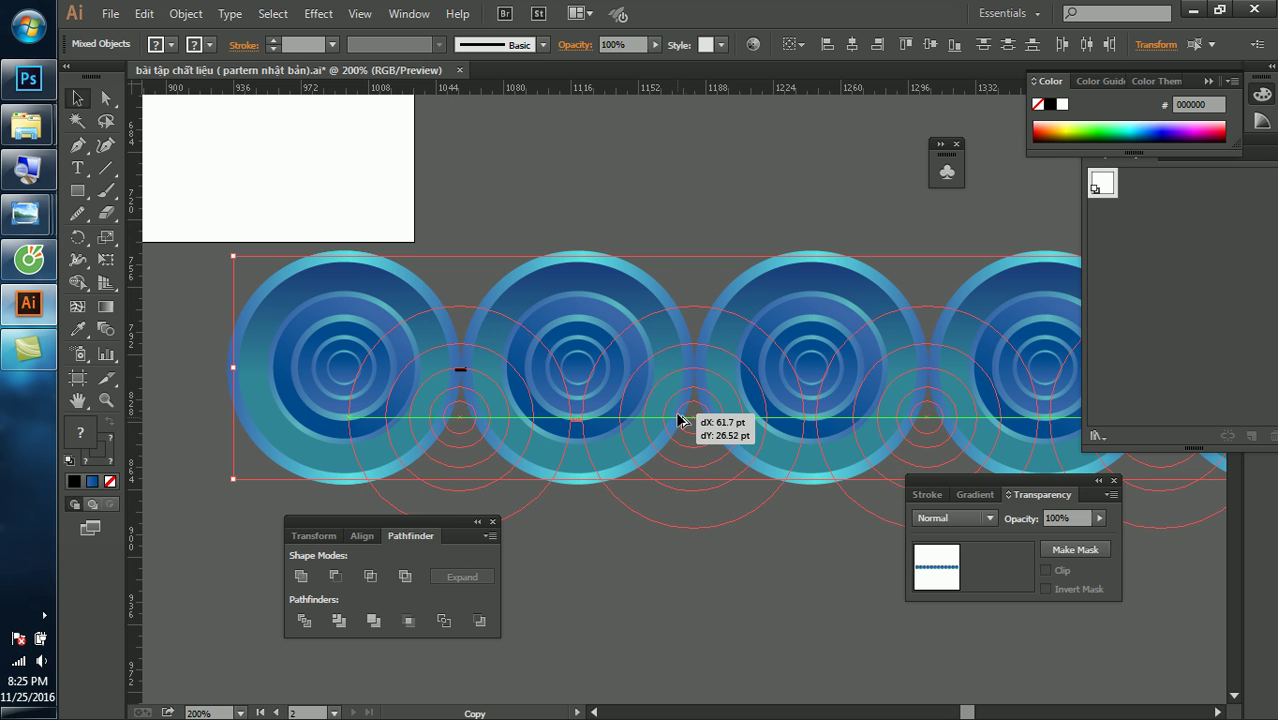
drag(678, 420, 686, 416)
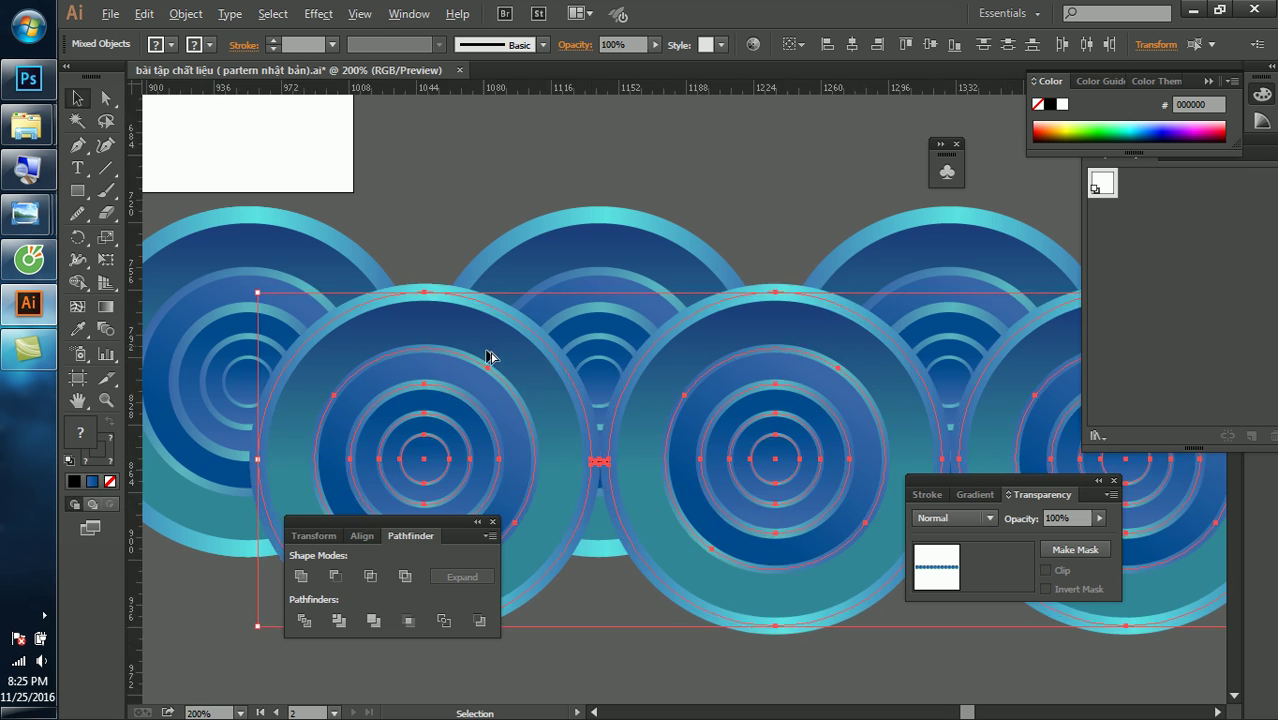
key(ctrl+minus)
click(335, 340)
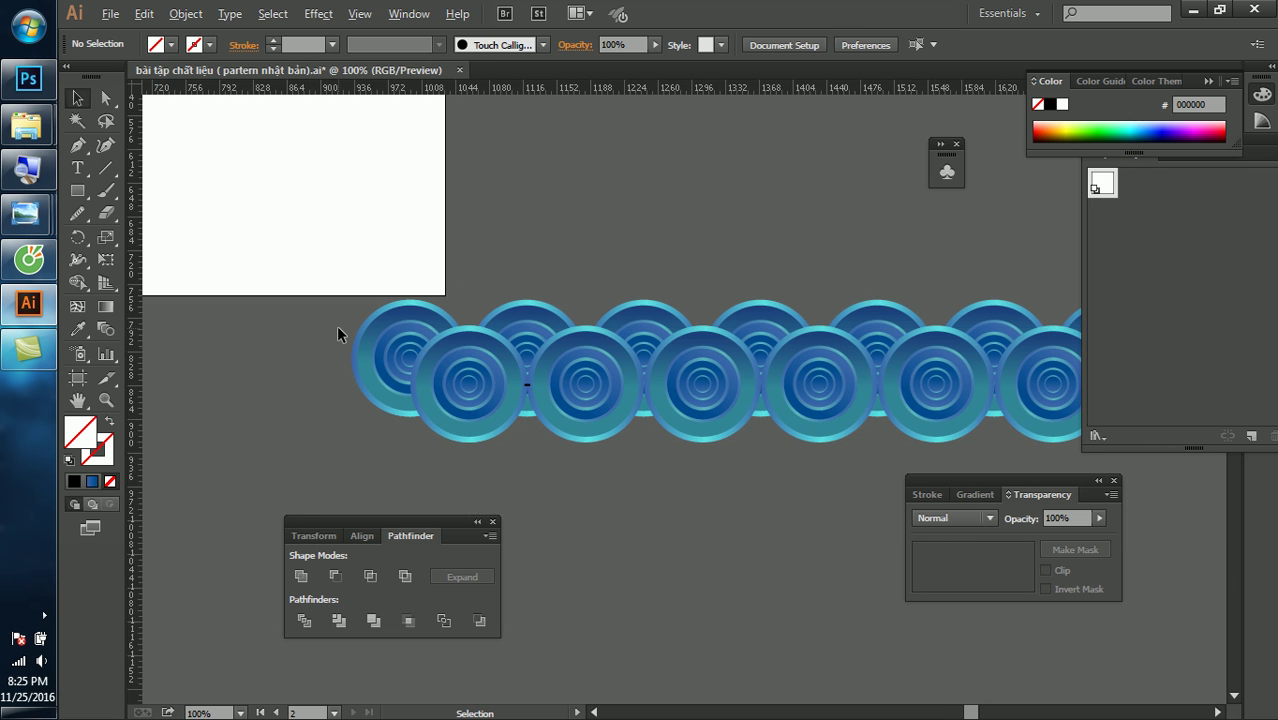
key(ctrl+minus)
Copy the lower row downward, repeat it twice with Ctrl+D, then deselect
click(1040, 365)
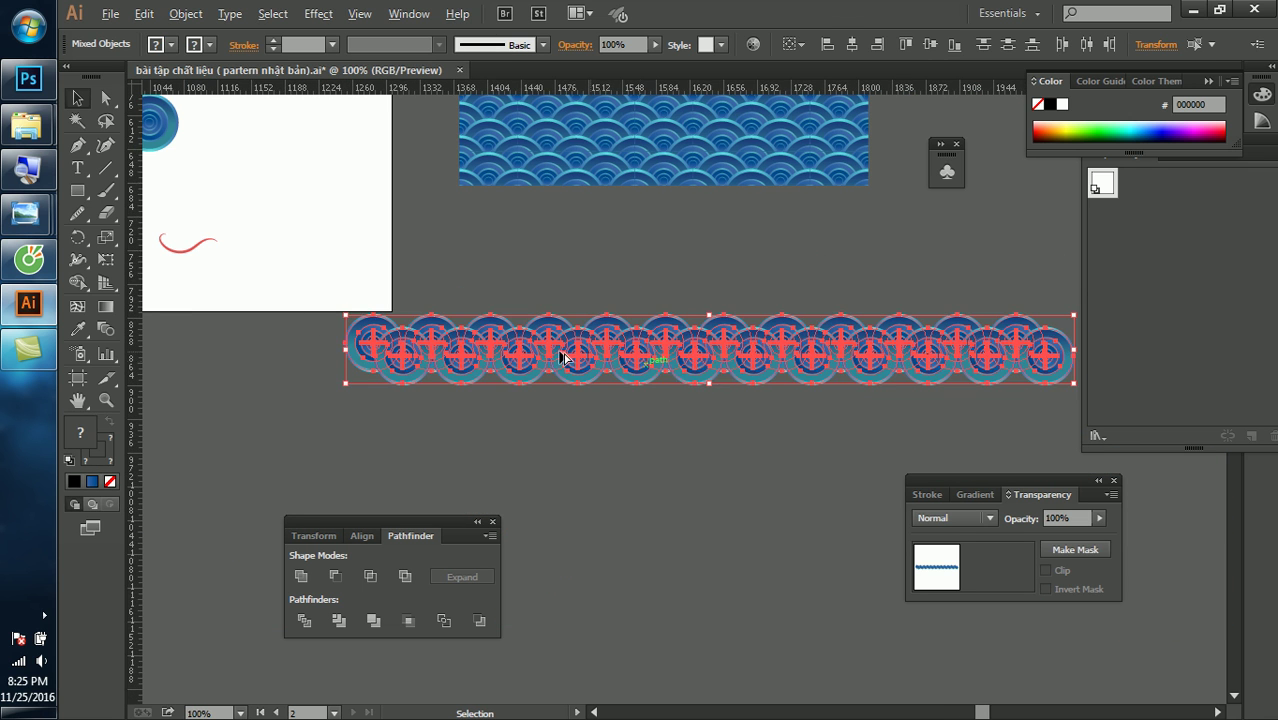
key(ctrl+plus)
drag(511, 339, 512, 398)
key(ctrl+minus)
key(ctrl+d)
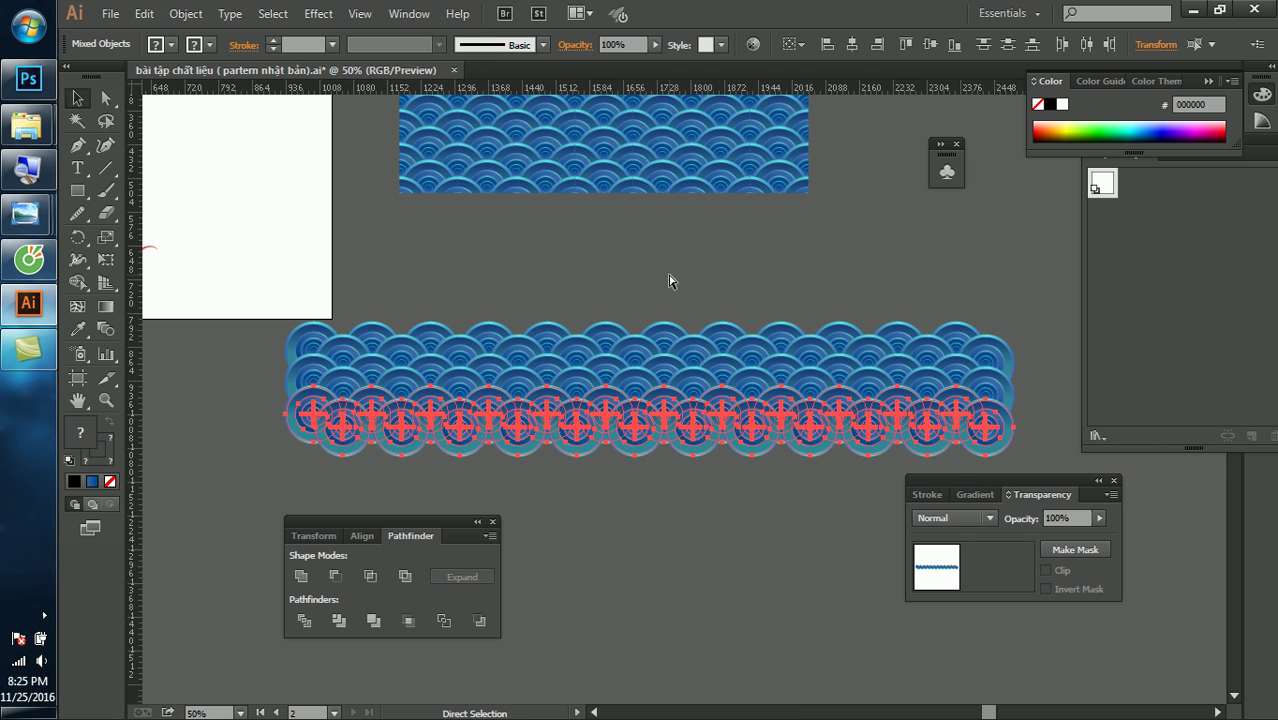
key(ctrl+d)
key(ctrl+shift+a)
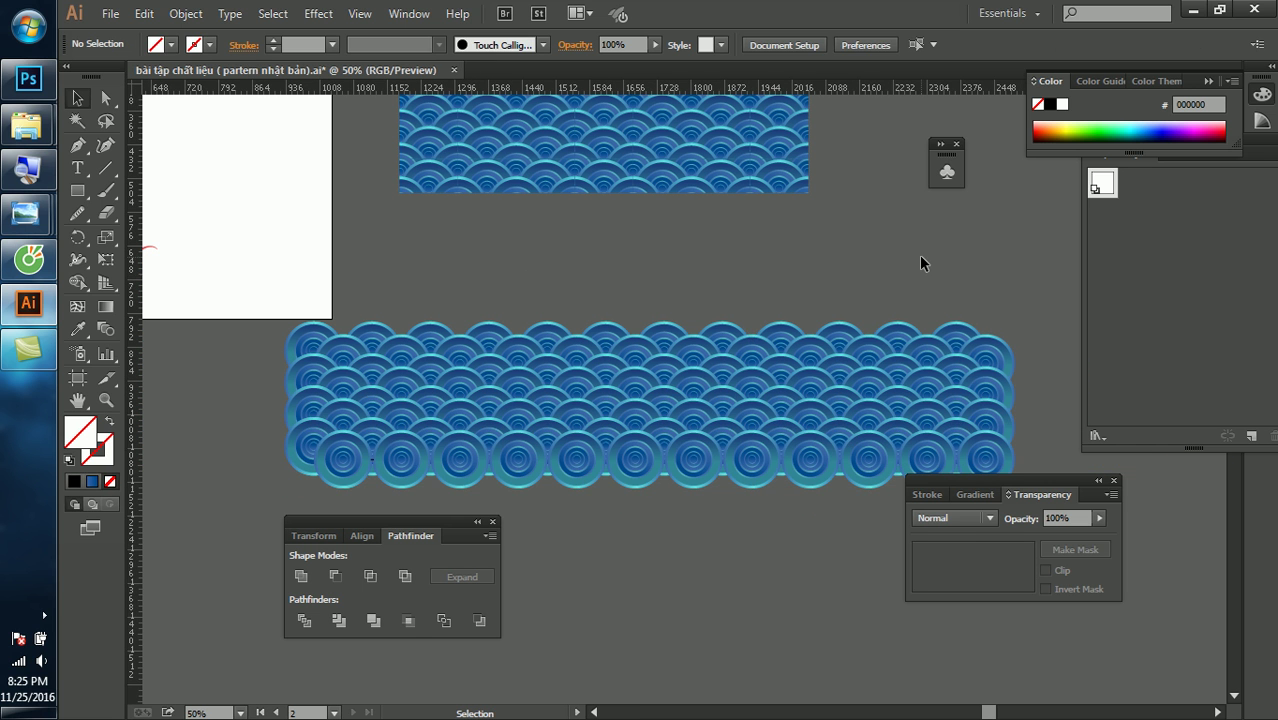
key(ctrl+minus)
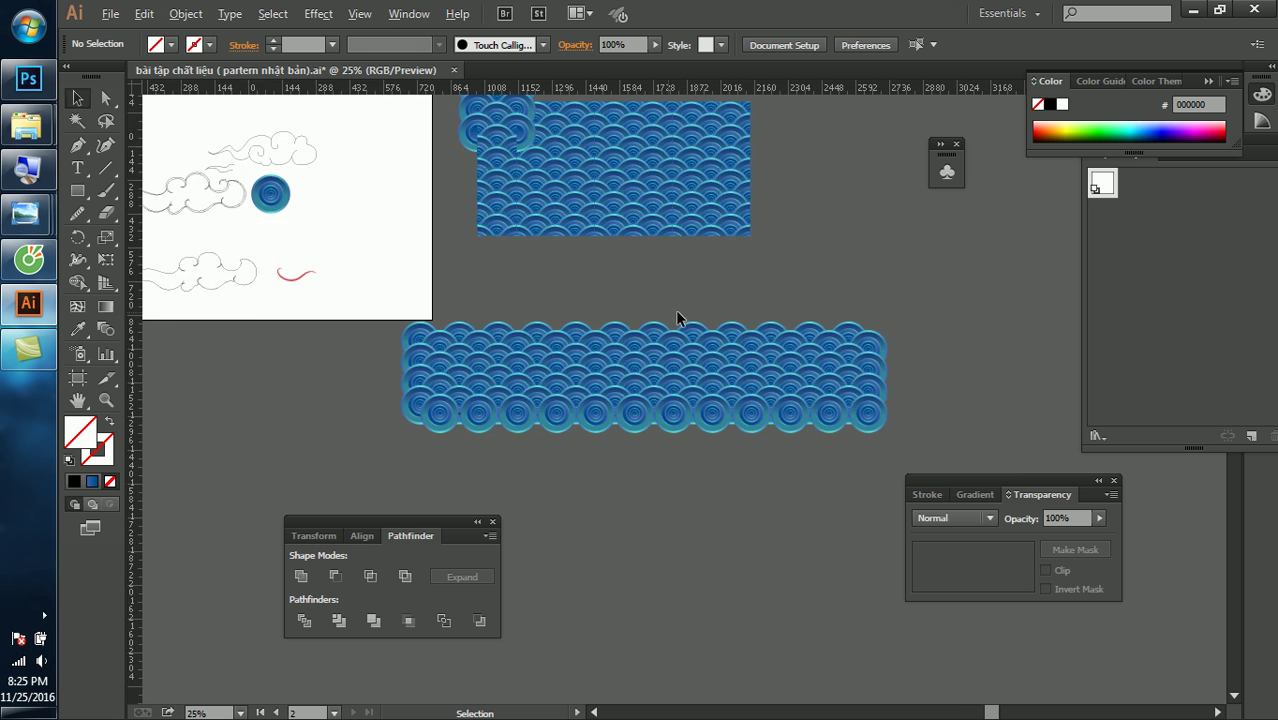
key(ctrl+minus)
scroll(548, 238, up, 3)
scroll(548, 240, up, 1)
scroll(547, 249, up, 2)
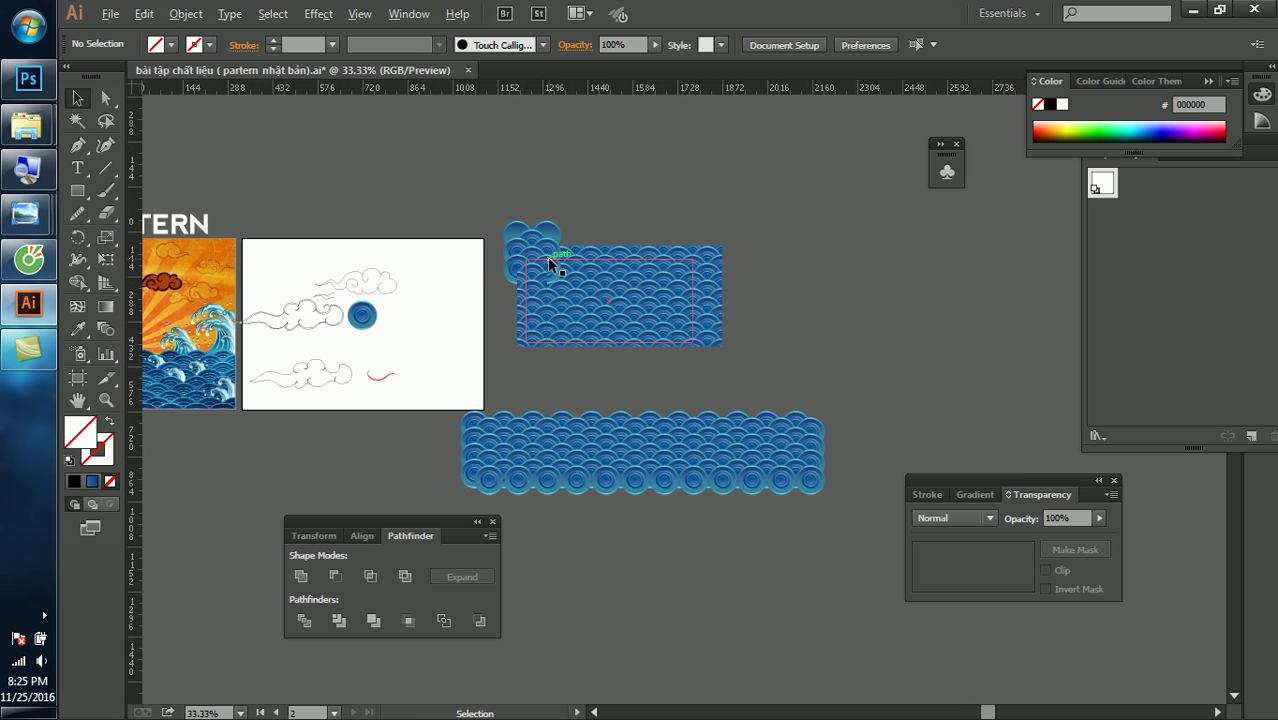
drag(521, 349, 602, 334)
scroll(602, 334, up, 1)
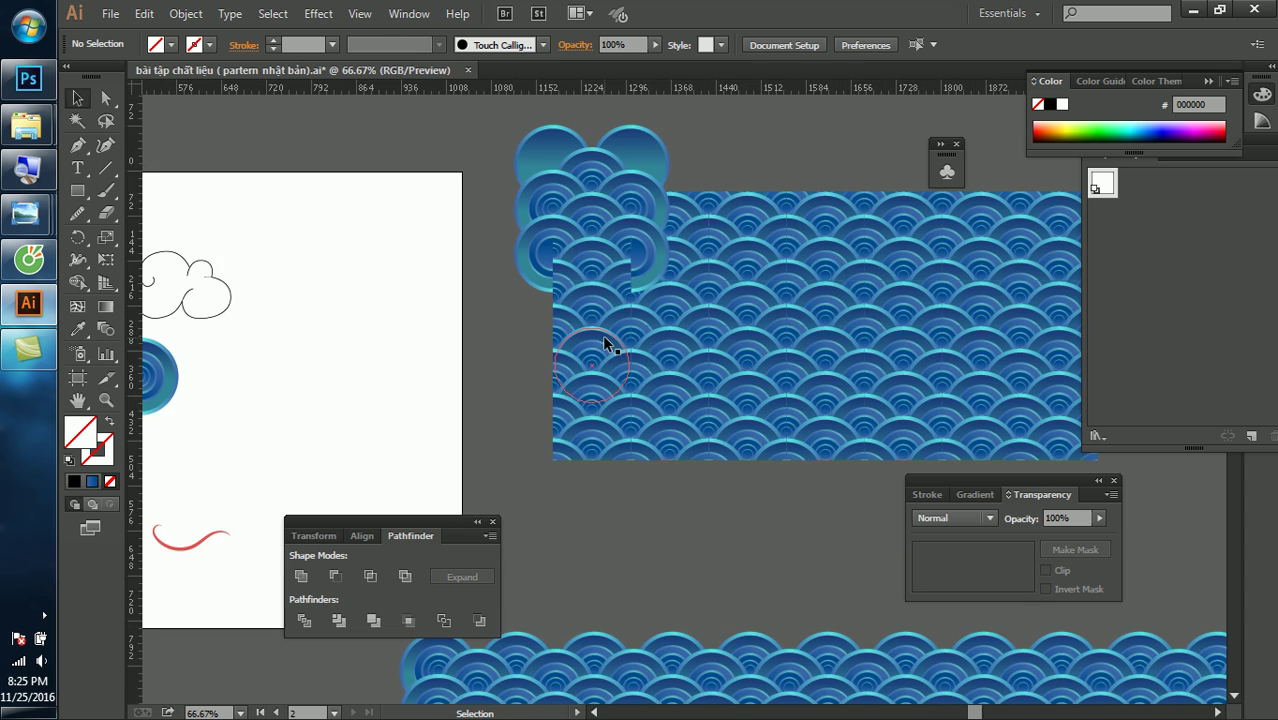
scroll(736, 314, down, 2)
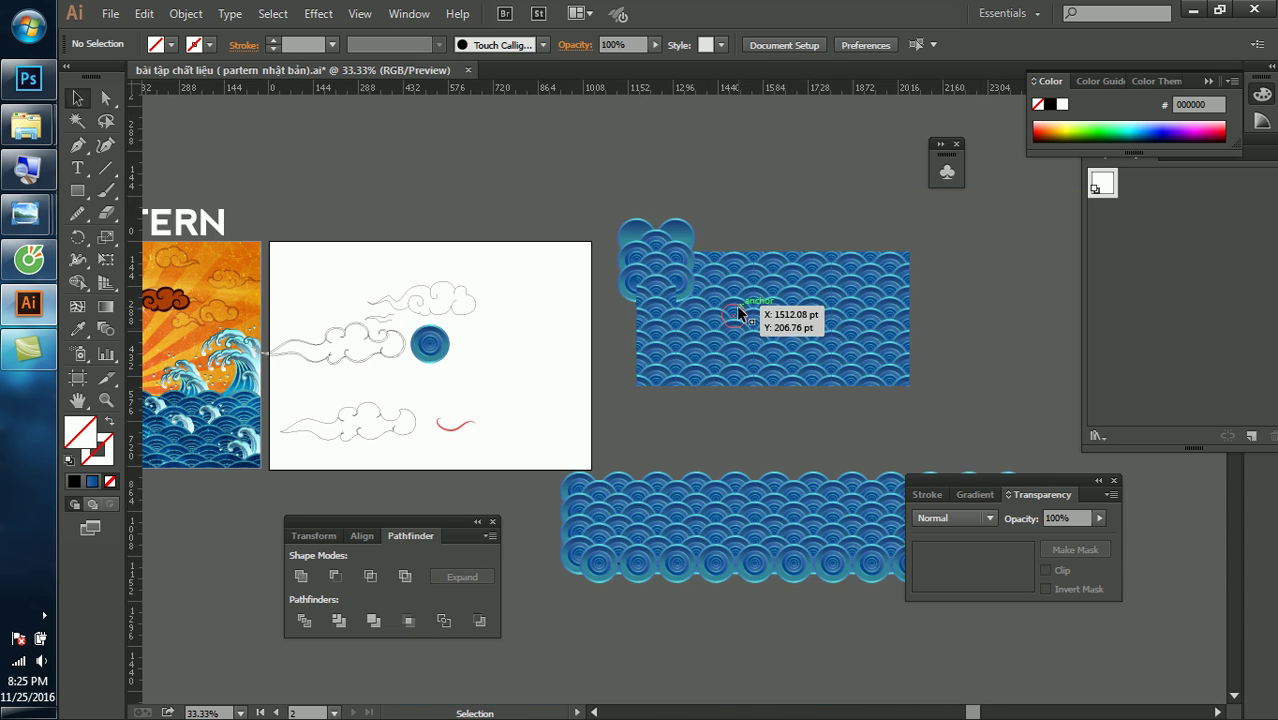
drag(736, 314, 745, 256)
scroll(277, 305, up, 2)
mouse_move(172, 336)
mouse_down()
mouse_move(512, 336)
mouse_move(517, 352)
mouse_up()
scroll(473, 342, up, 2)
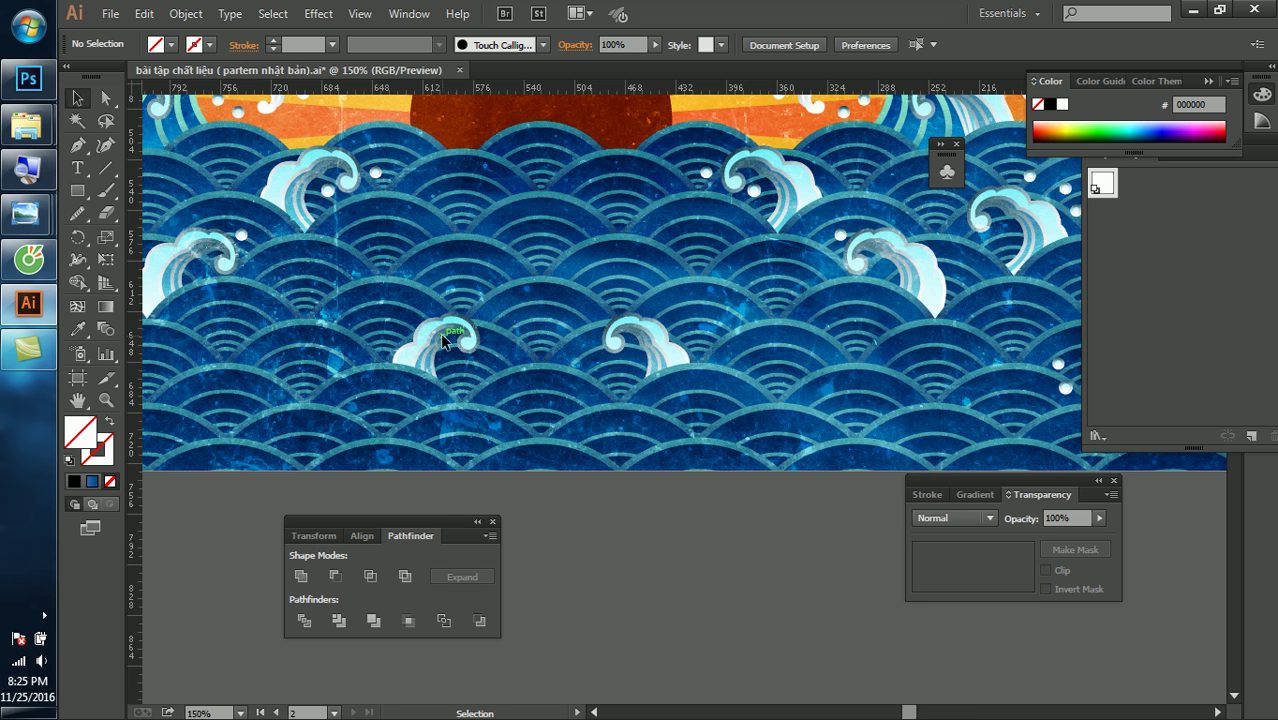
scroll(458, 366, down, 5)
scroll(469, 361, up, 2)
scroll(469, 362, up, 2)
scroll(556, 365, up, 2)
scroll(758, 350, up, 1)
drag(775, 336, 620, 362)
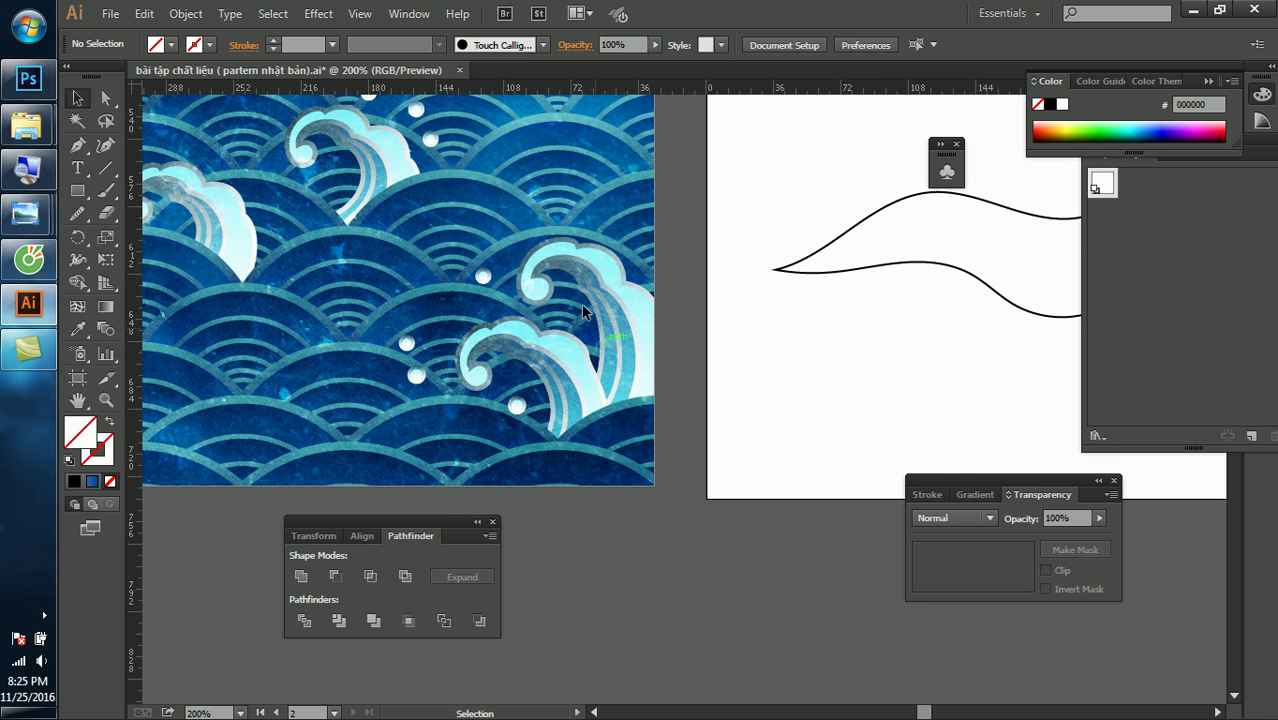
scroll(590, 308, up, 1)
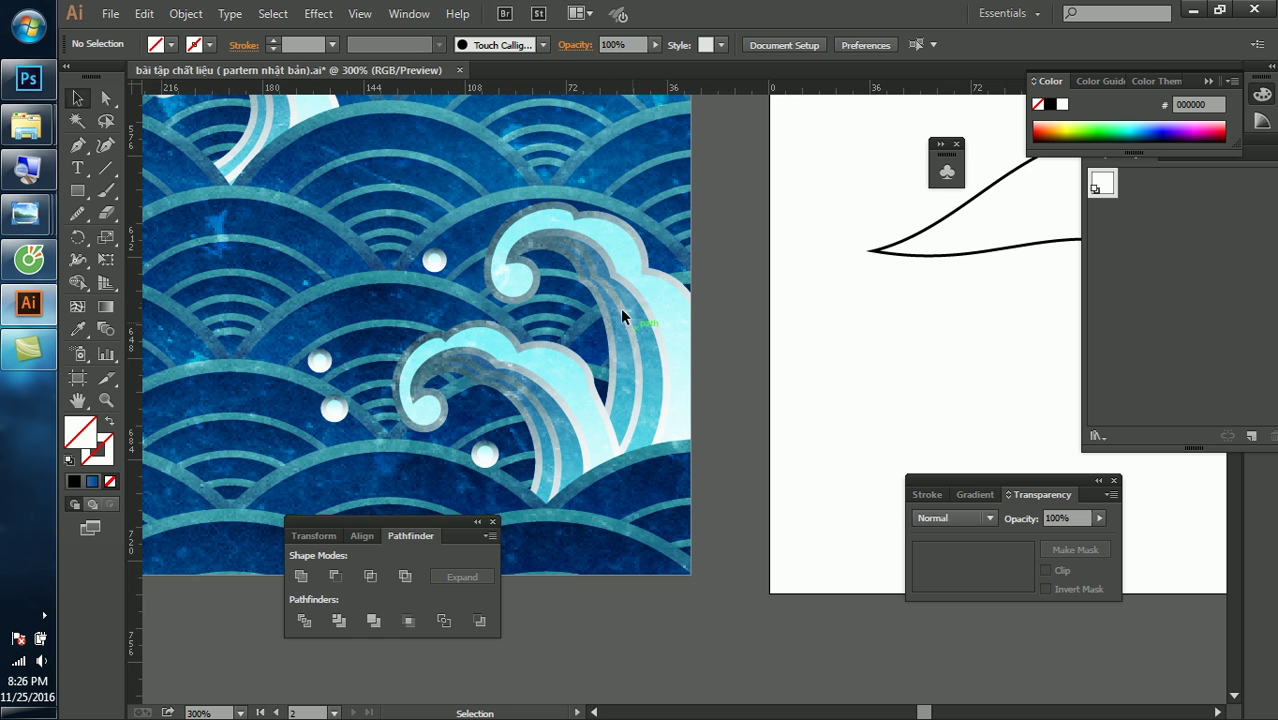
scroll(625, 305, up, 2)
Draw a small circle, a larger circle and a tall ellipse, white with black outlines, over the wave crest
drag(78, 191, 123, 241)
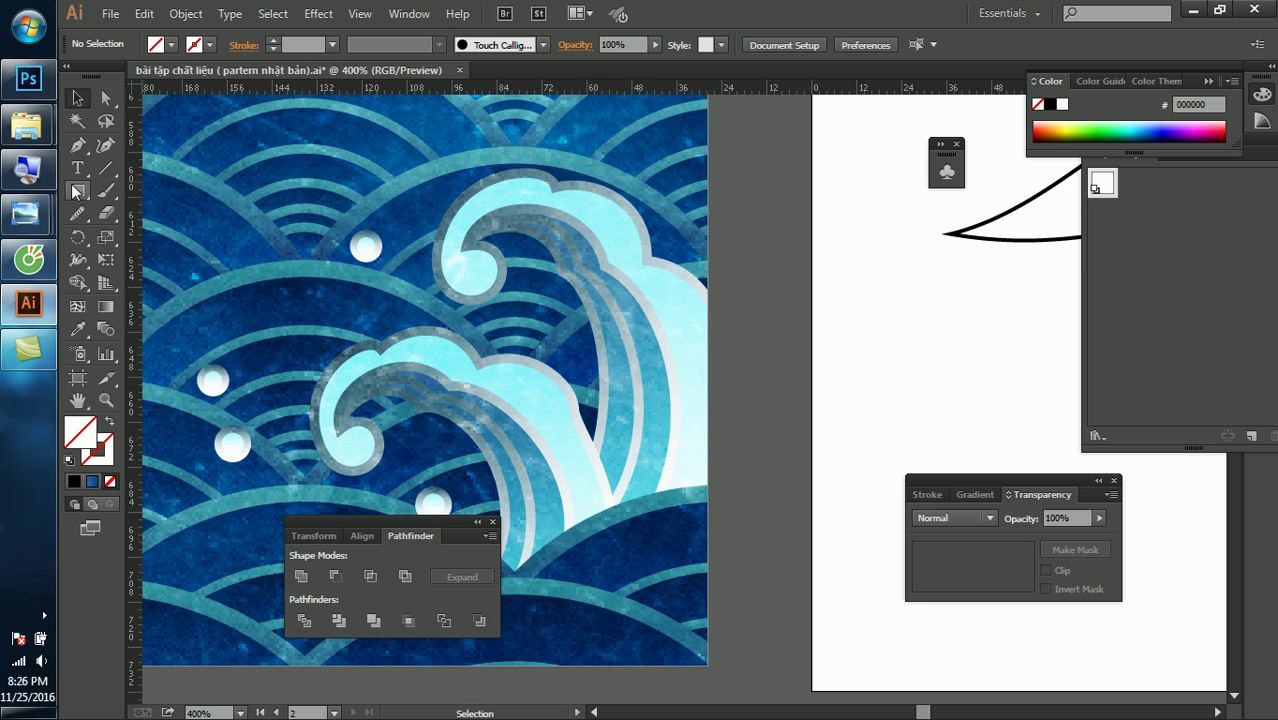
click(123, 241)
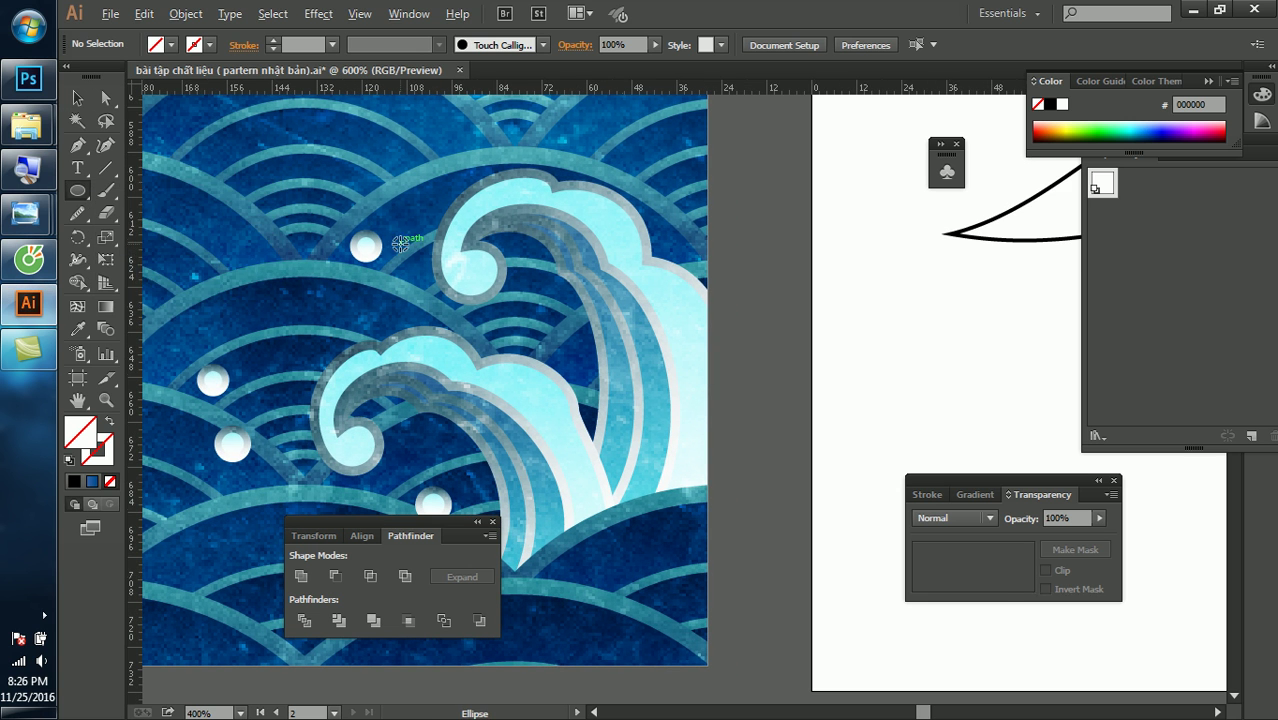
scroll(401, 244, up, 2)
mouse_move(479, 250)
mouse_down()
mouse_move(563, 326)
mouse_move(604, 333)
mouse_move(542, 334)
mouse_move(706, 398)
mouse_move(699, 387)
mouse_up()
scroll(607, 318, down, 1)
key(d)
drag(625, 320, 764, 436)
key(ctrl+minus)
key(ctrl+minus)
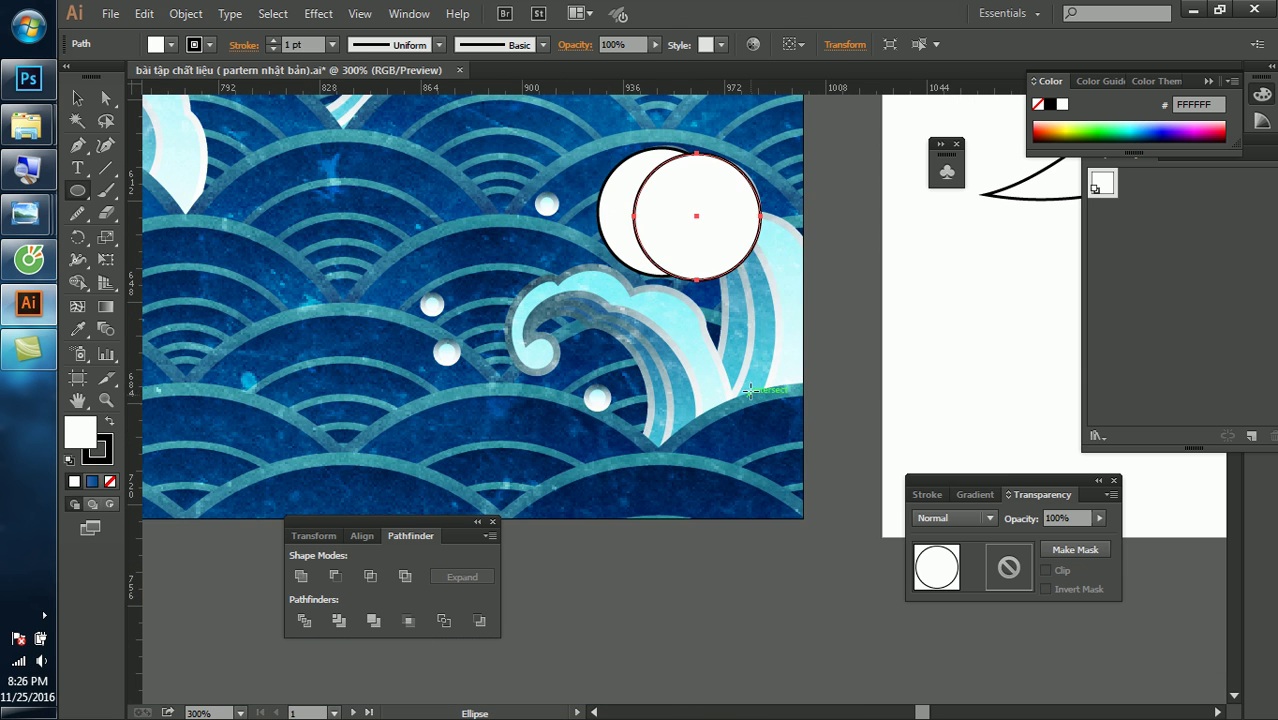
mouse_move(630, 204)
mouse_down()
mouse_move(797, 432)
mouse_move(838, 447)
mouse_up()
Set the three traced shapes to 38% opacity
key(ctrl)
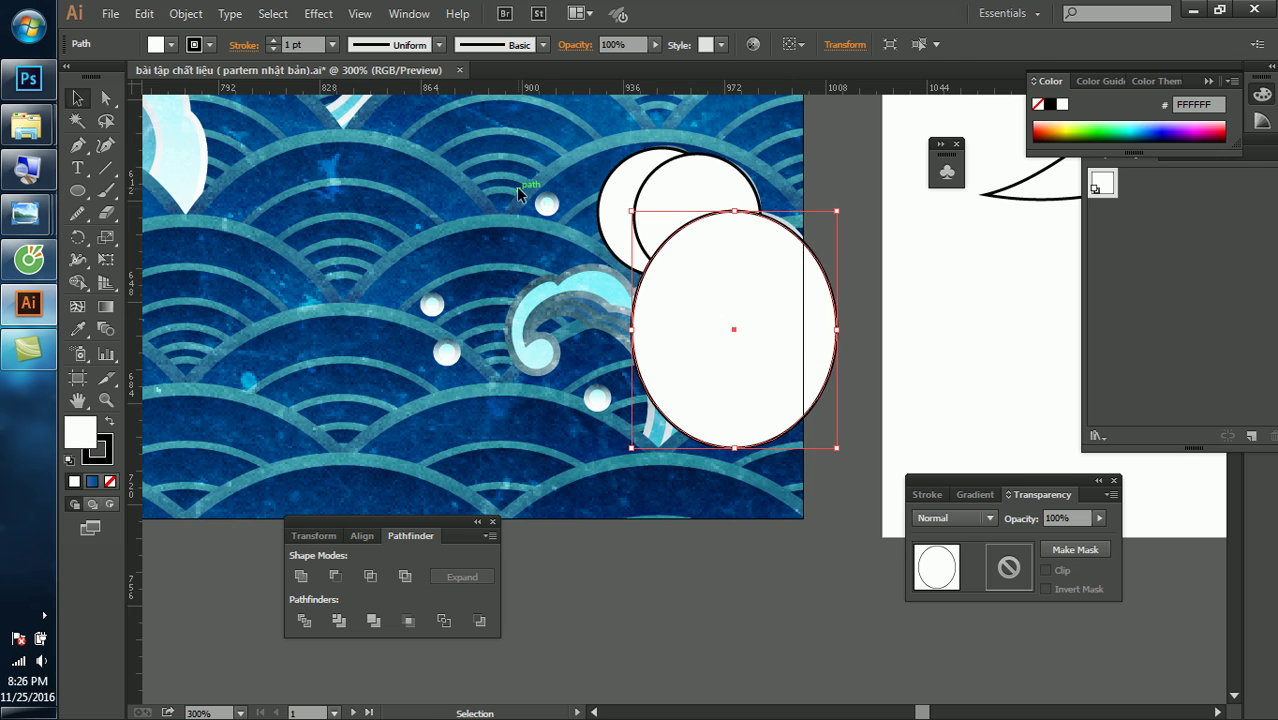
drag(522, 173, 800, 339)
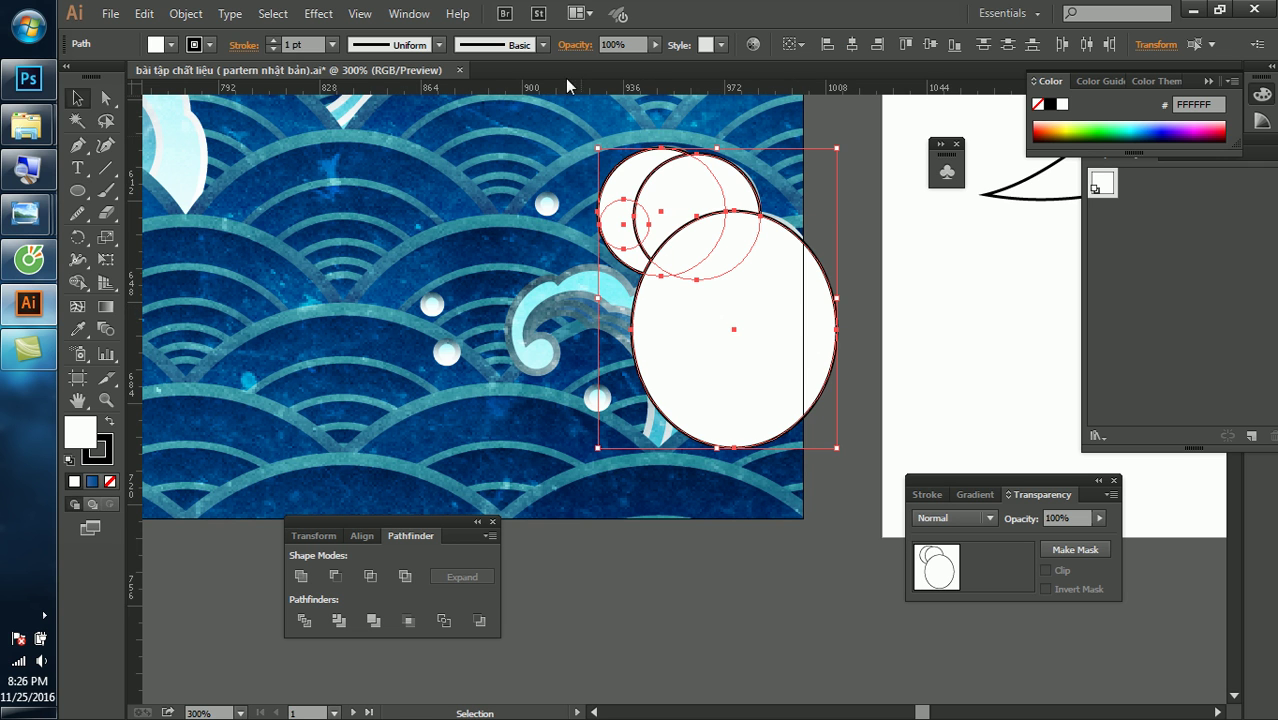
click(657, 45)
drag(621, 56, 605, 60)
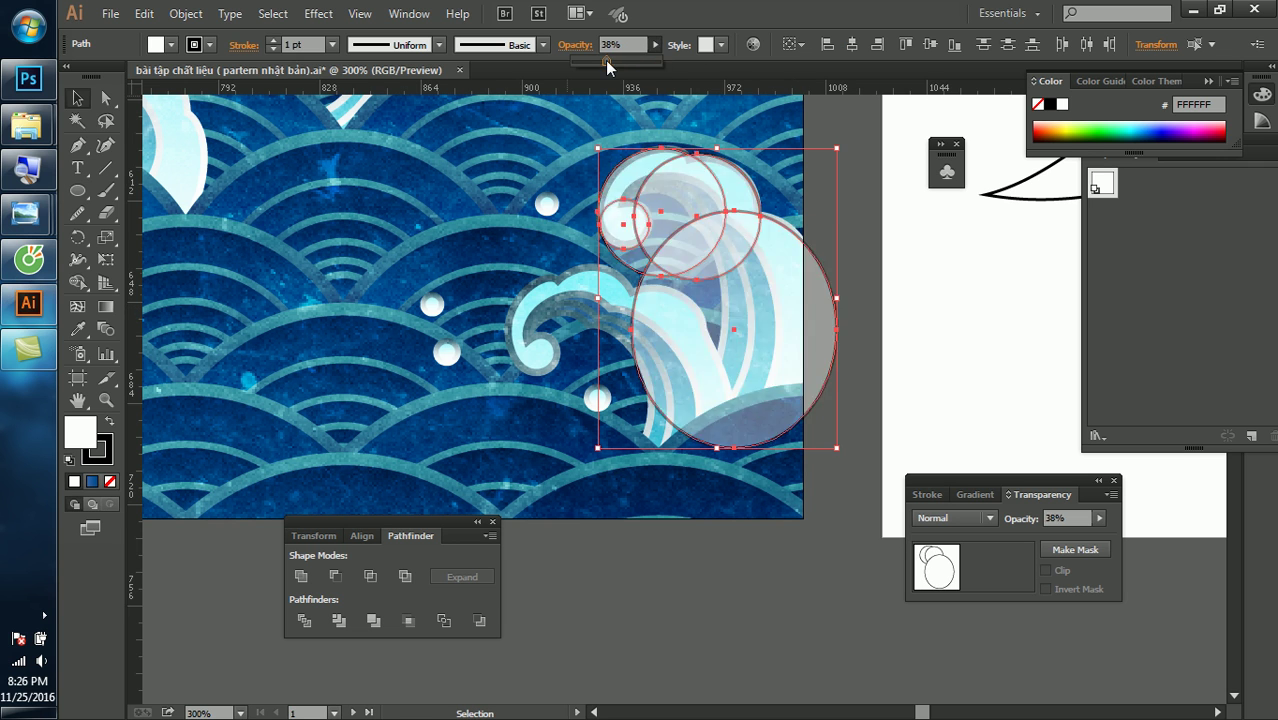
scroll(565, 175, up, 1)
click(565, 175)
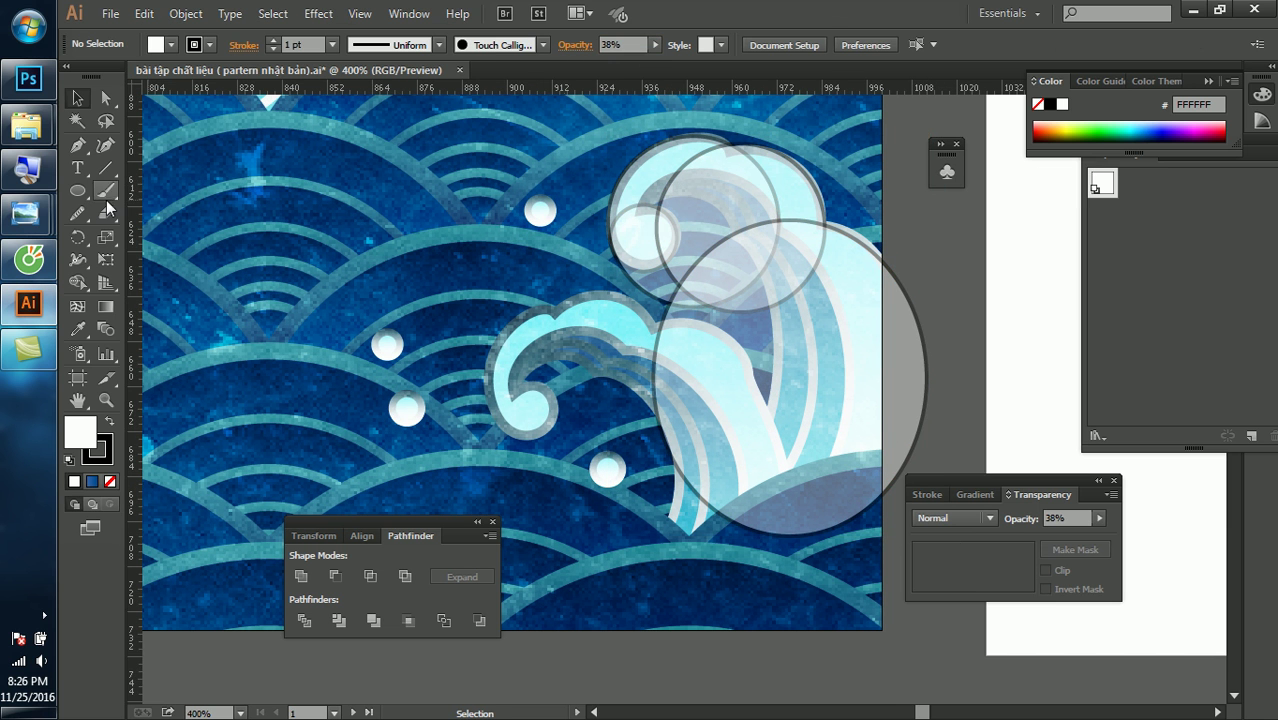
Draw another circle sized to the crest's inner curl
key(l)
drag(352, 224, 204, 196)
drag(490, 162, 630, 316)
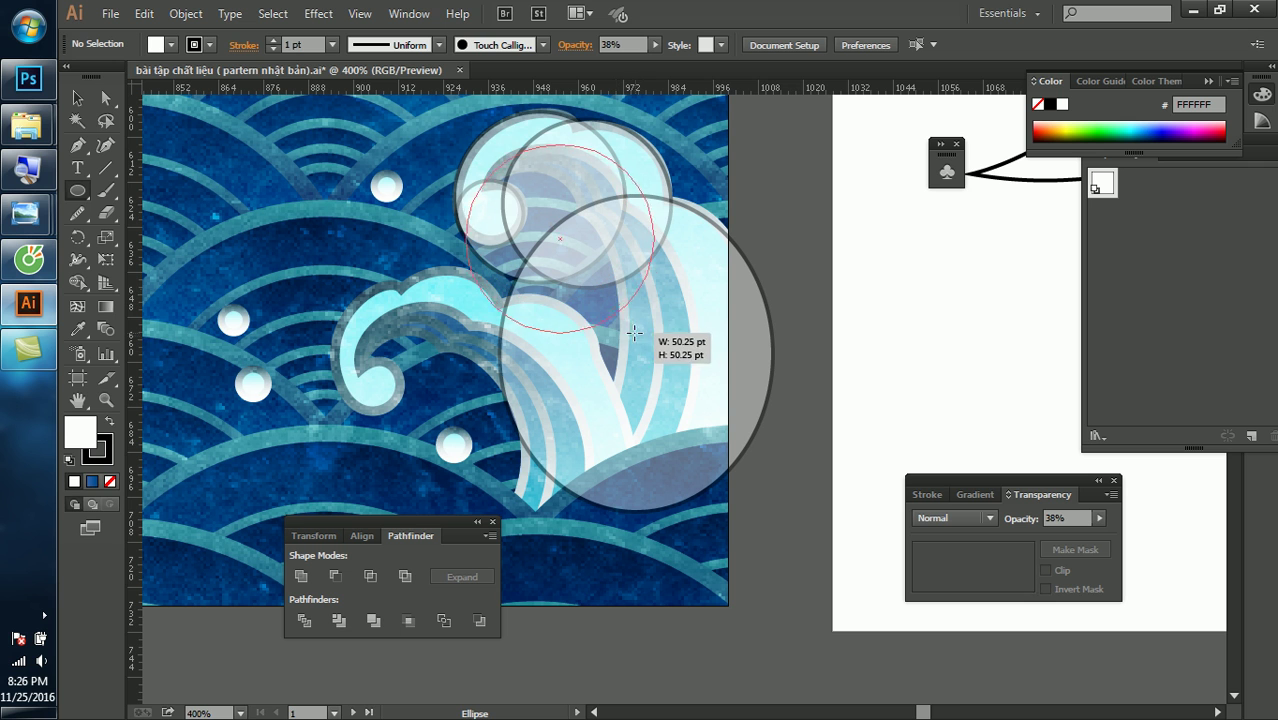
mouse_move(630, 316)
mouse_down()
mouse_move(613, 319)
mouse_move(593, 294)
mouse_move(658, 467)
mouse_move(695, 511)
mouse_up()
Marquee-select the crest circles and ellipses and drag them clear of the reference poster
key(v)
alt+scroll(658, 326, down, 1)
drag(505, 165, 620, 310)
alt+scroll(744, 343, down, 2)
drag(744, 343, 668, 203)
drag(598, 236, 589, 448)
Zoom in and merge the left crescent regions with the Shape Builder
alt+scroll(553, 420, up, 3)
alt+scroll(553, 420, up, 1)
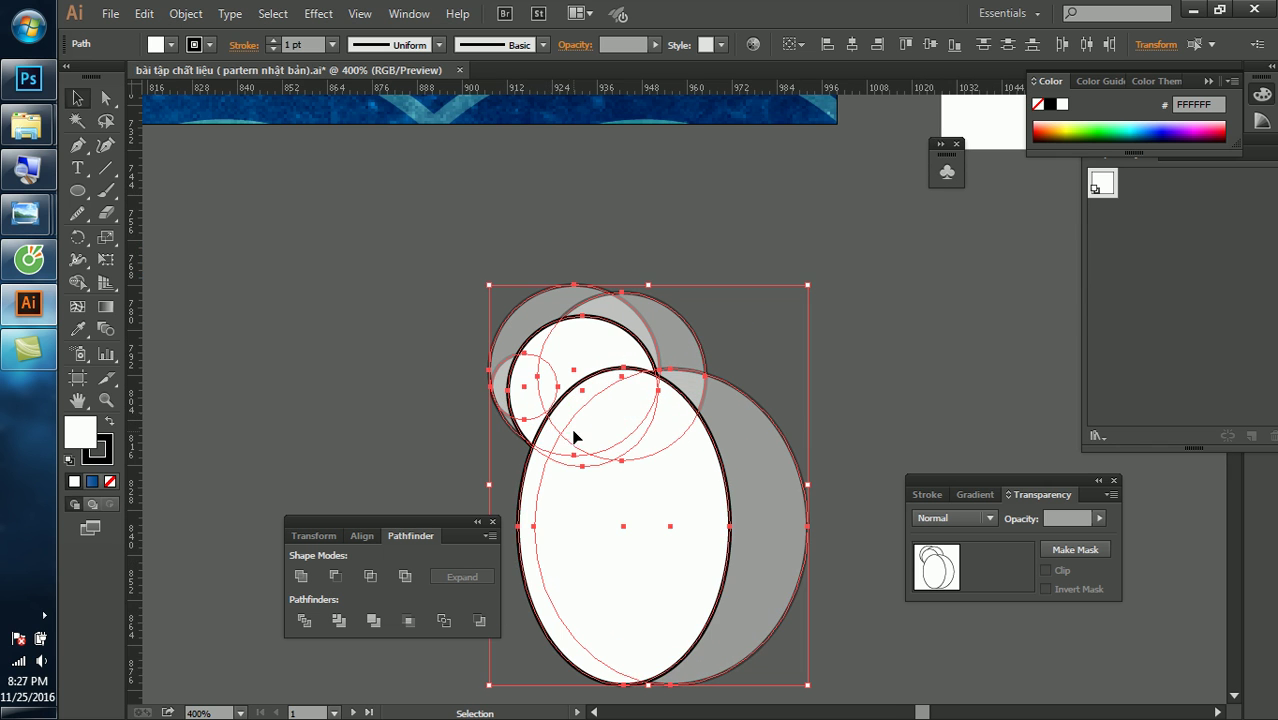
alt+scroll(656, 400, up, 1)
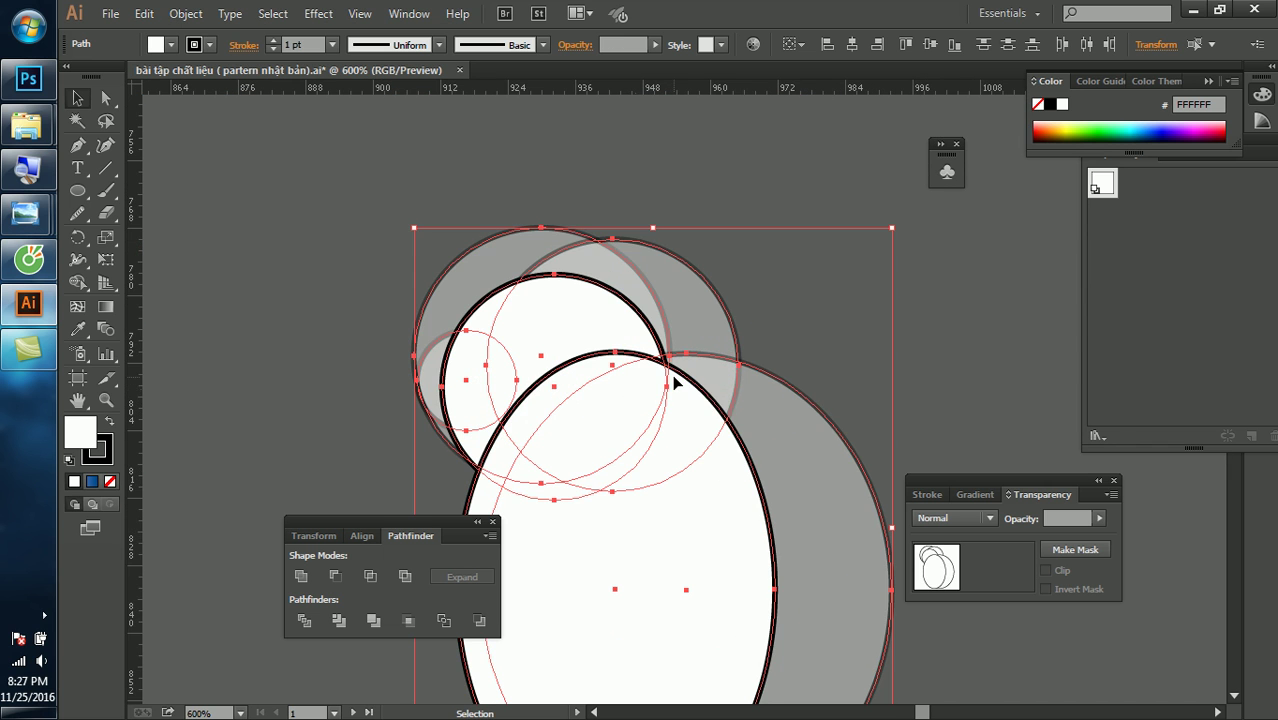
alt+scroll(668, 378, up, 1)
click(77, 282)
mouse_move(488, 394)
mouse_down()
mouse_move(577, 268)
mouse_move(675, 306)
mouse_up()
Add the large right crescent to the merge, forming one crest shape
drag(706, 366, 787, 458)
drag(818, 538, 818, 538)
scroll(705, 345, up, 2)
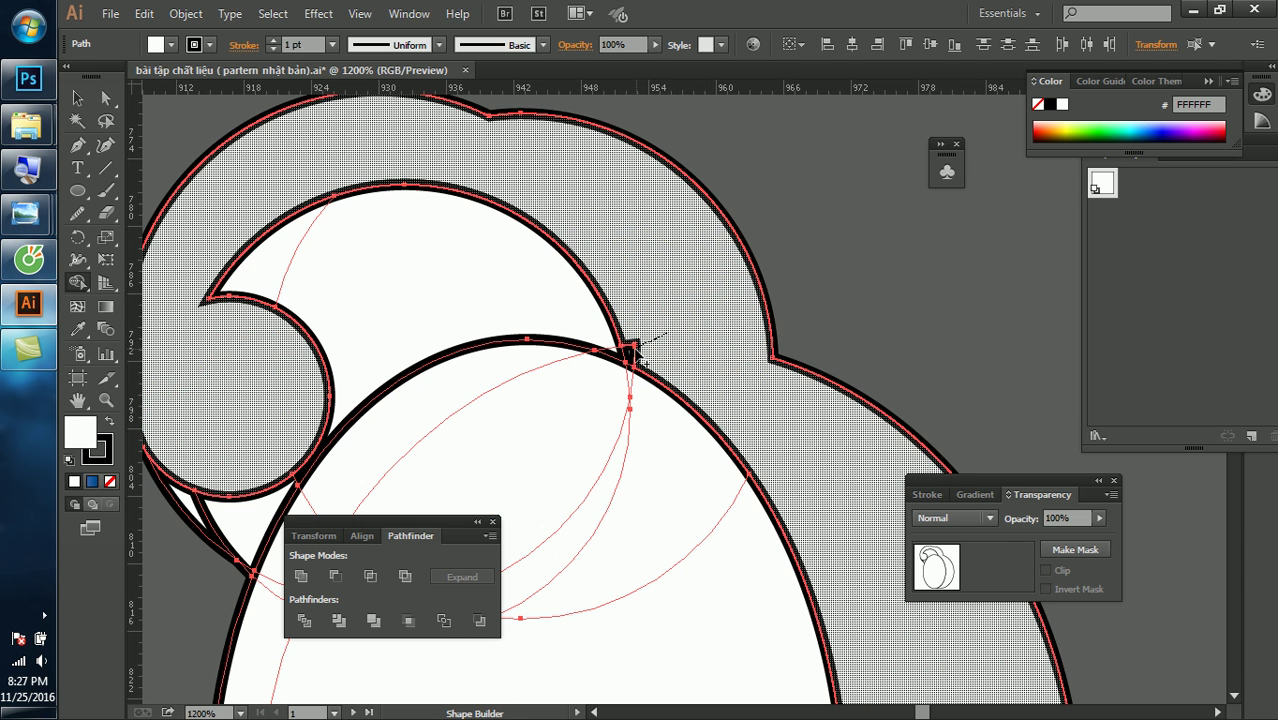
scroll(680, 330, down, 2)
Delete the inner ellipse regions and leftover slivers around the curl
drag(811, 352, 809, 248)
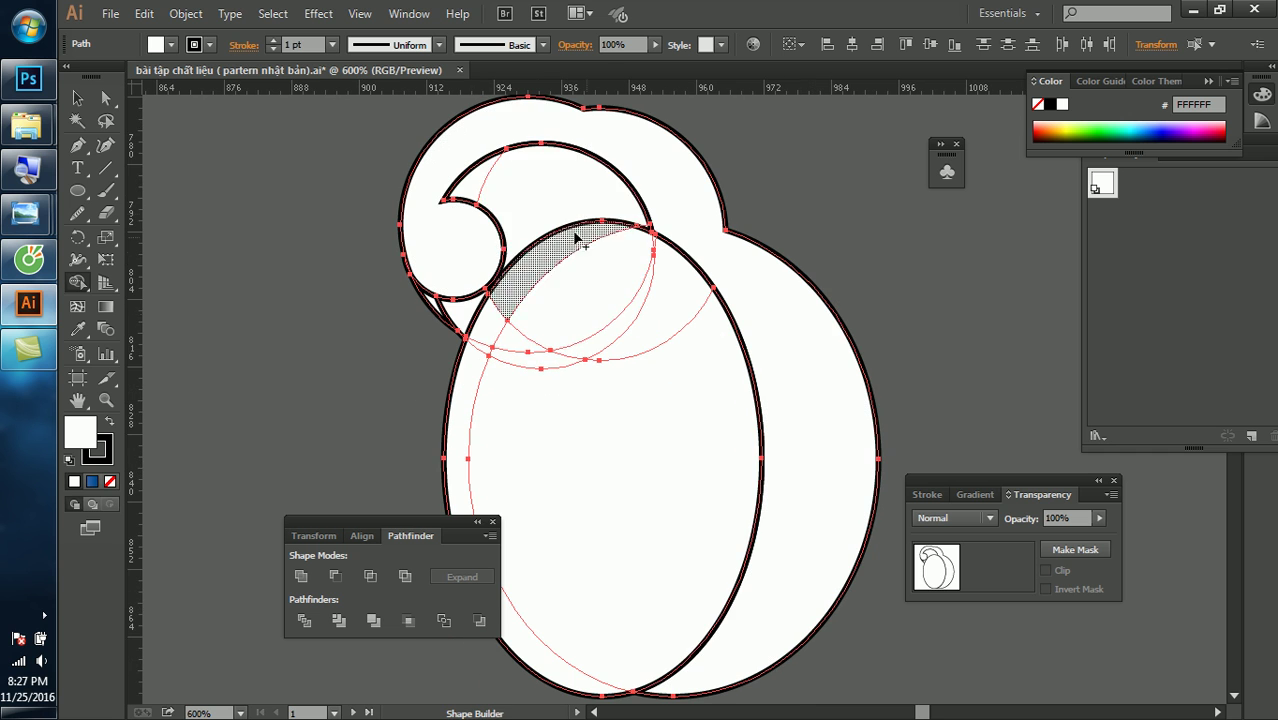
drag(478, 187, 620, 407)
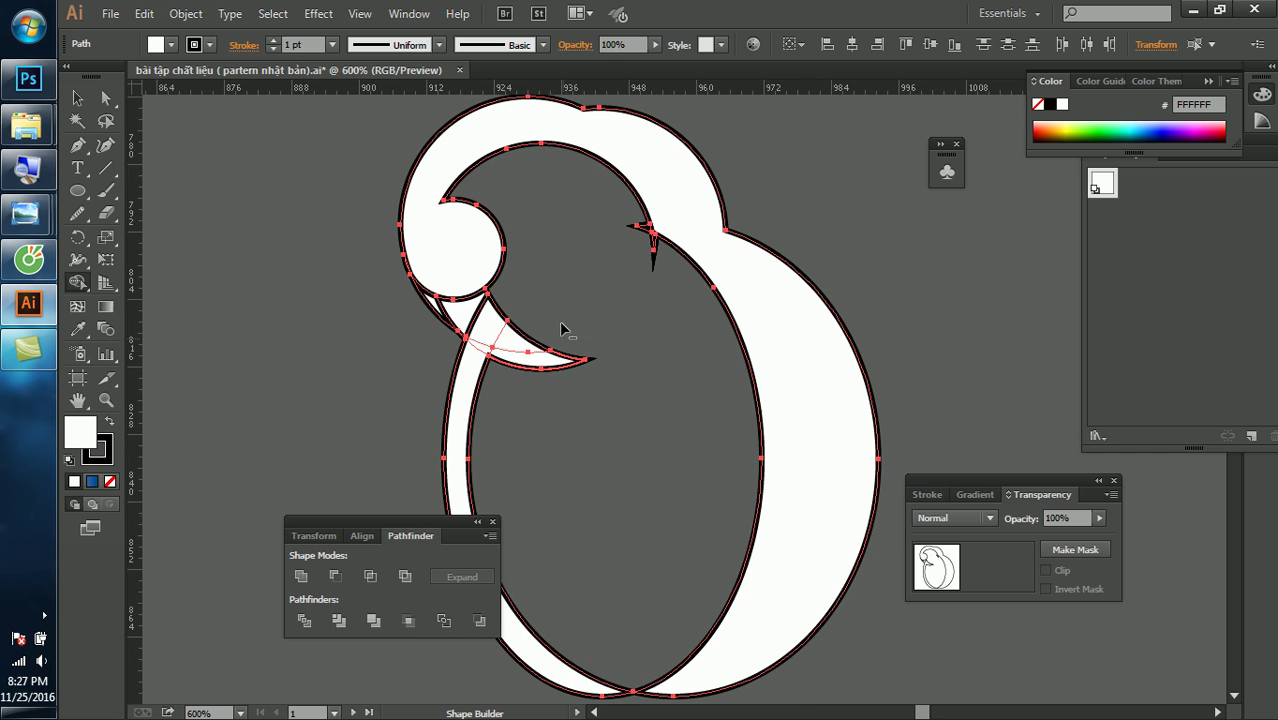
drag(565, 357, 394, 414)
drag(528, 300, 410, 301)
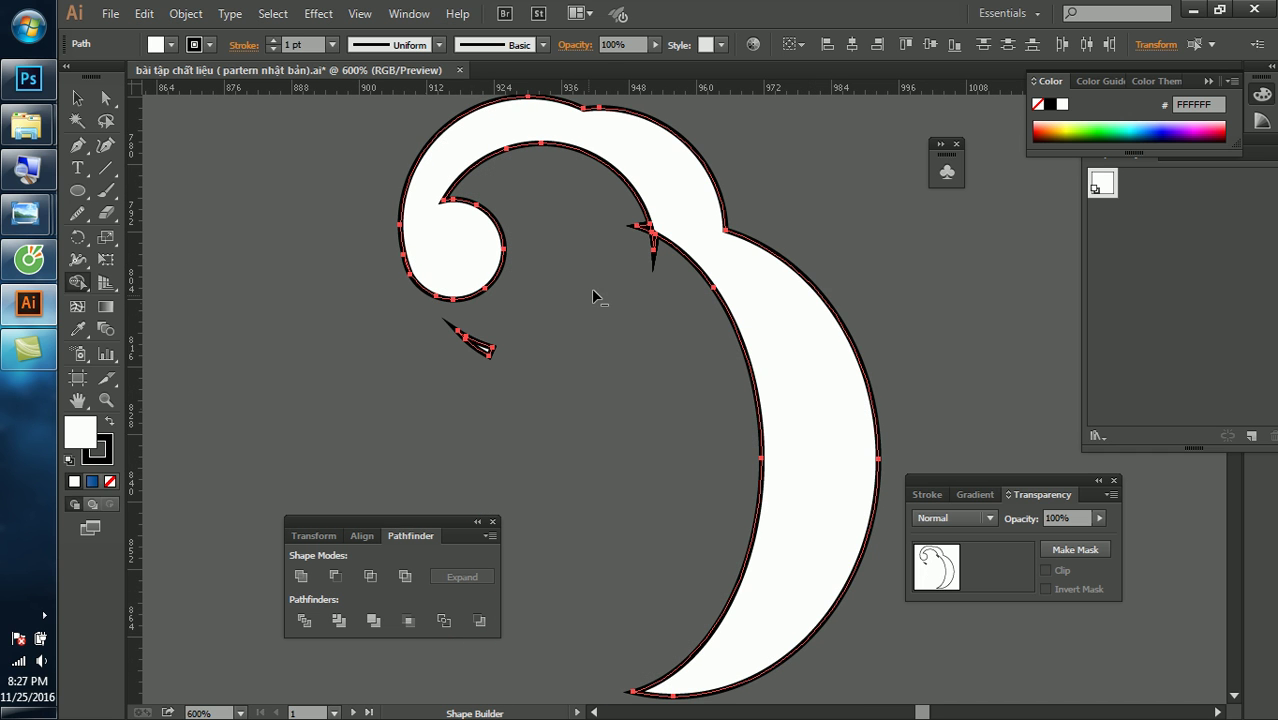
alt+click(660, 250)
alt+click(482, 348)
scroll(500, 355, down, 2)
Select the finished crest and place a duplicate directly over it
key(v)
click(879, 312)
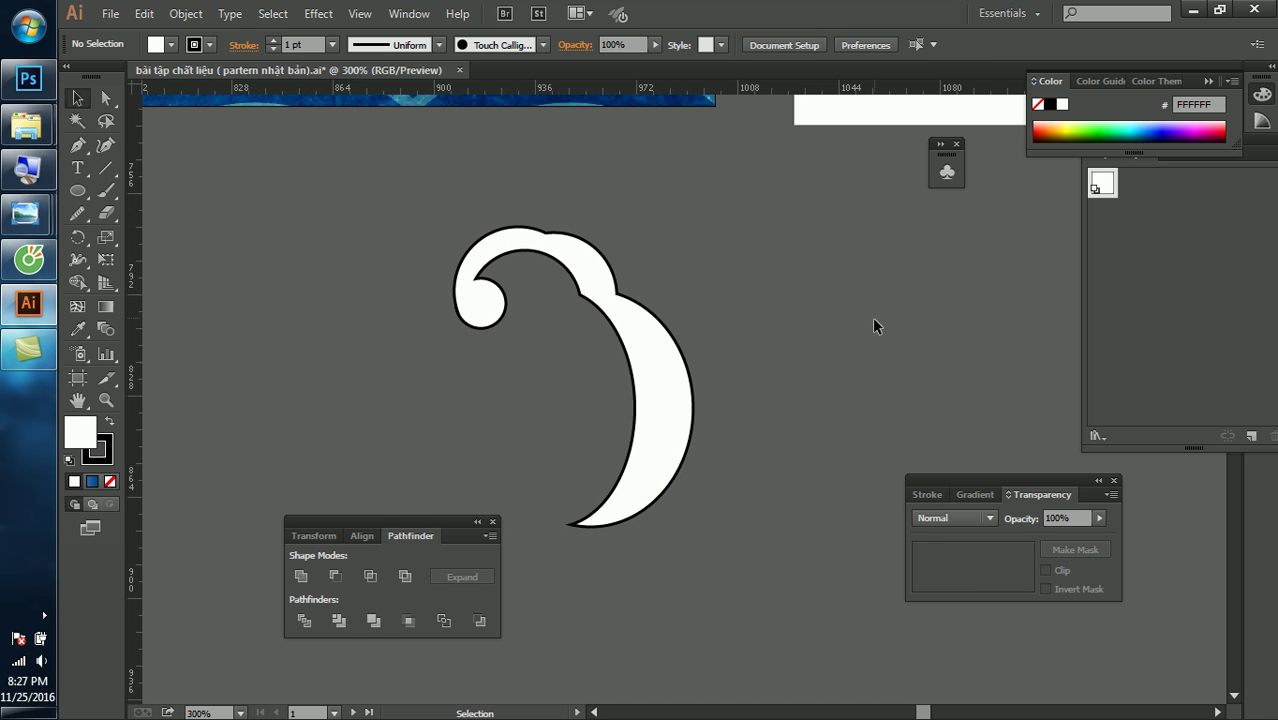
click(583, 254)
scroll(583, 254, up, 1)
key(a)
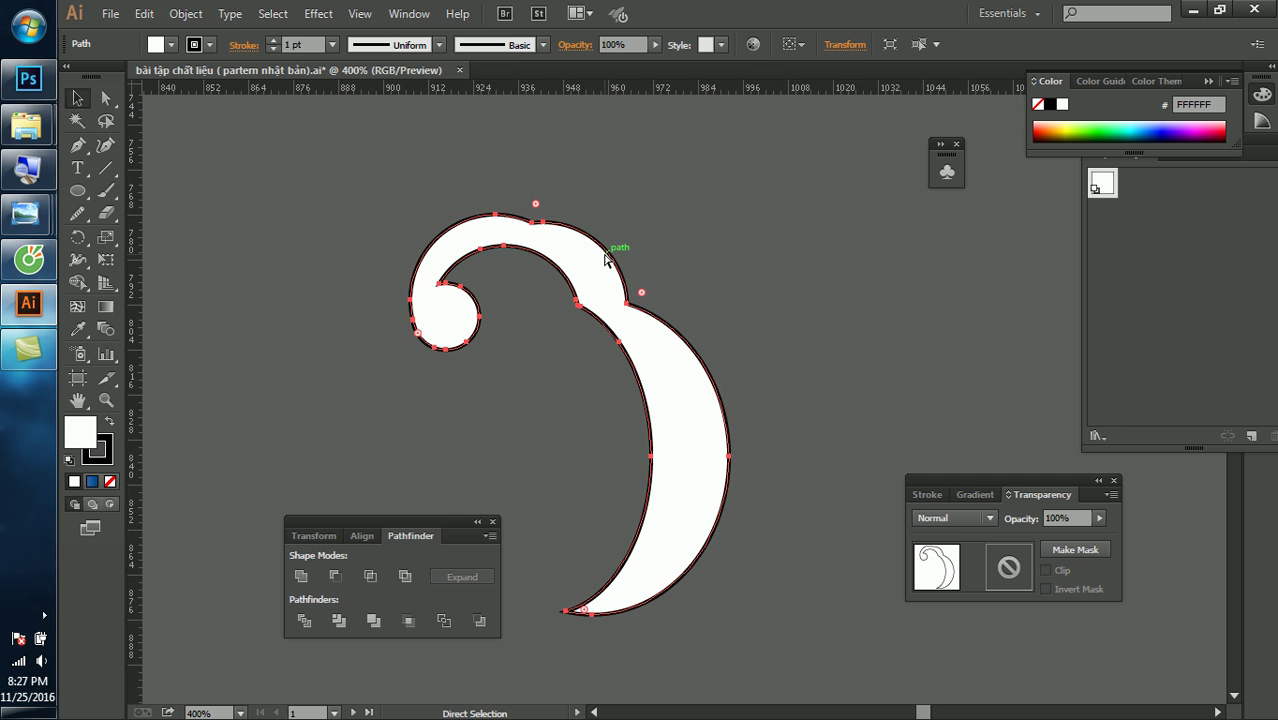
key(v)
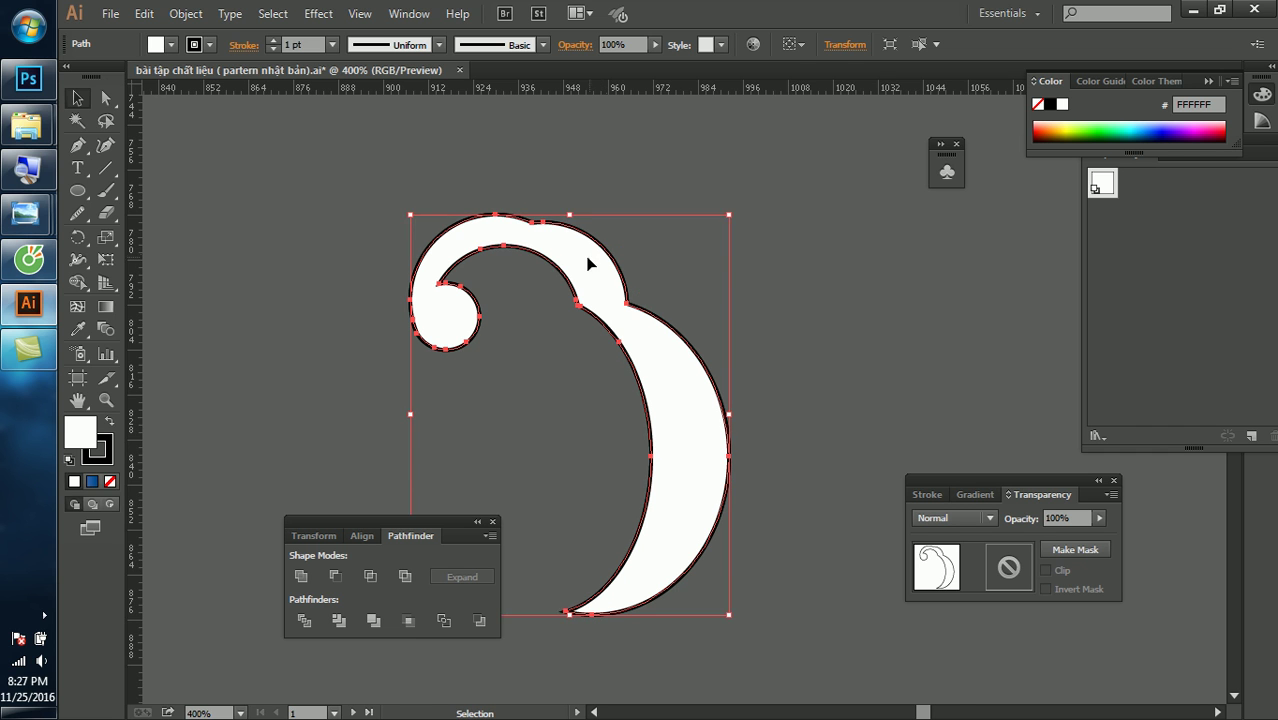
Rotate the duplicate crest about 18° clockwise, swinging it around the curl's centre
key(r)
drag(666, 524, 568, 536)
key(ctrl)
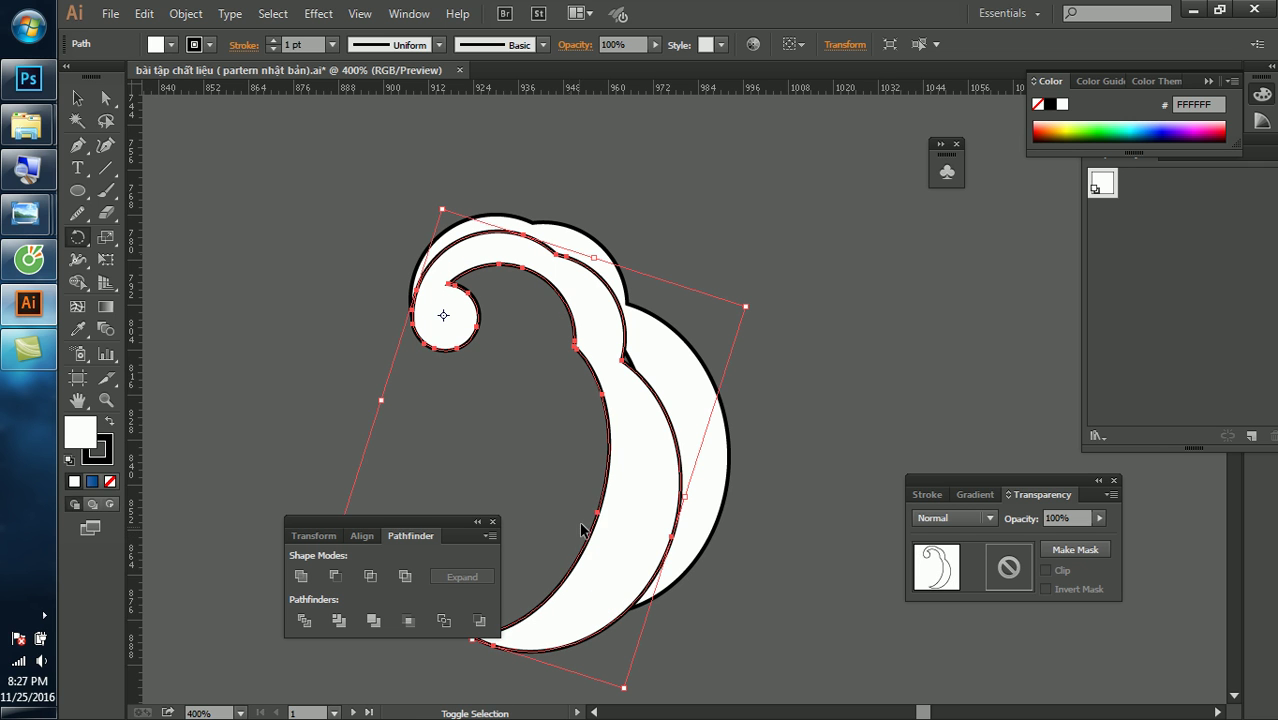
click(866, 353)
drag(725, 410, 732, 392)
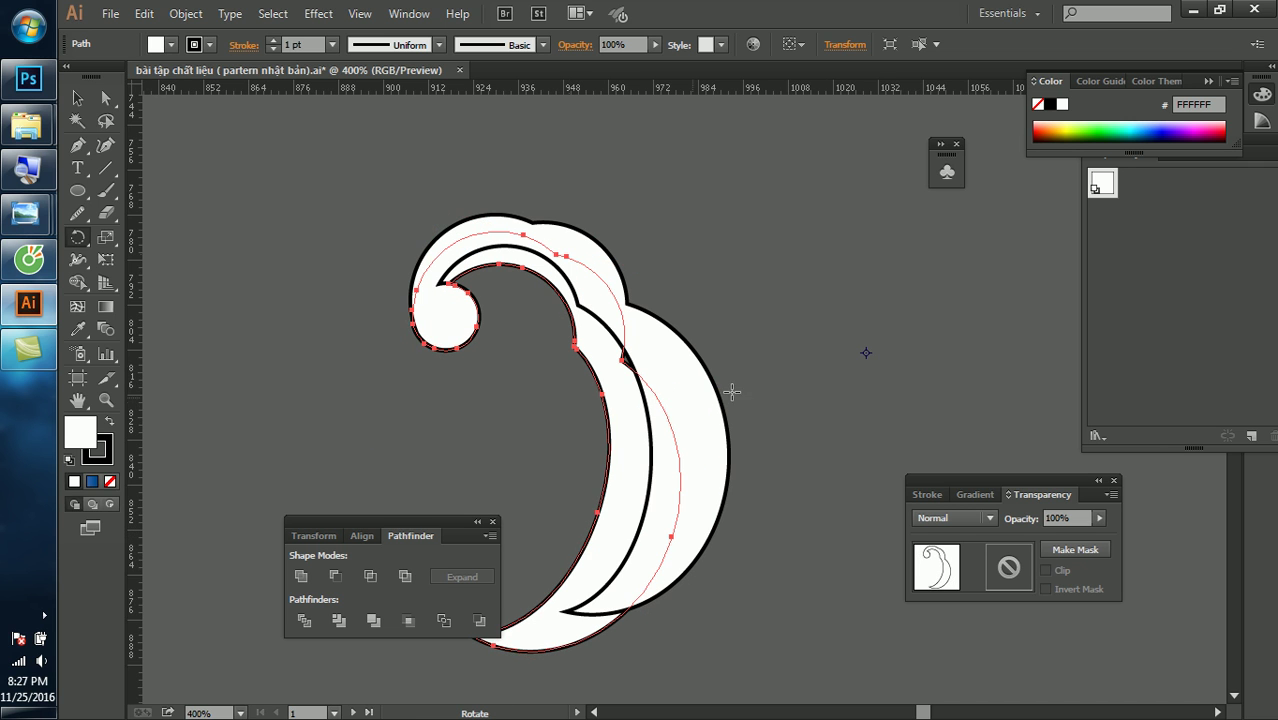
drag(660, 348, 662, 357)
key(v)
Send the rotated crest backward in the stacking order and select all crests
click(784, 285)
click(644, 418)
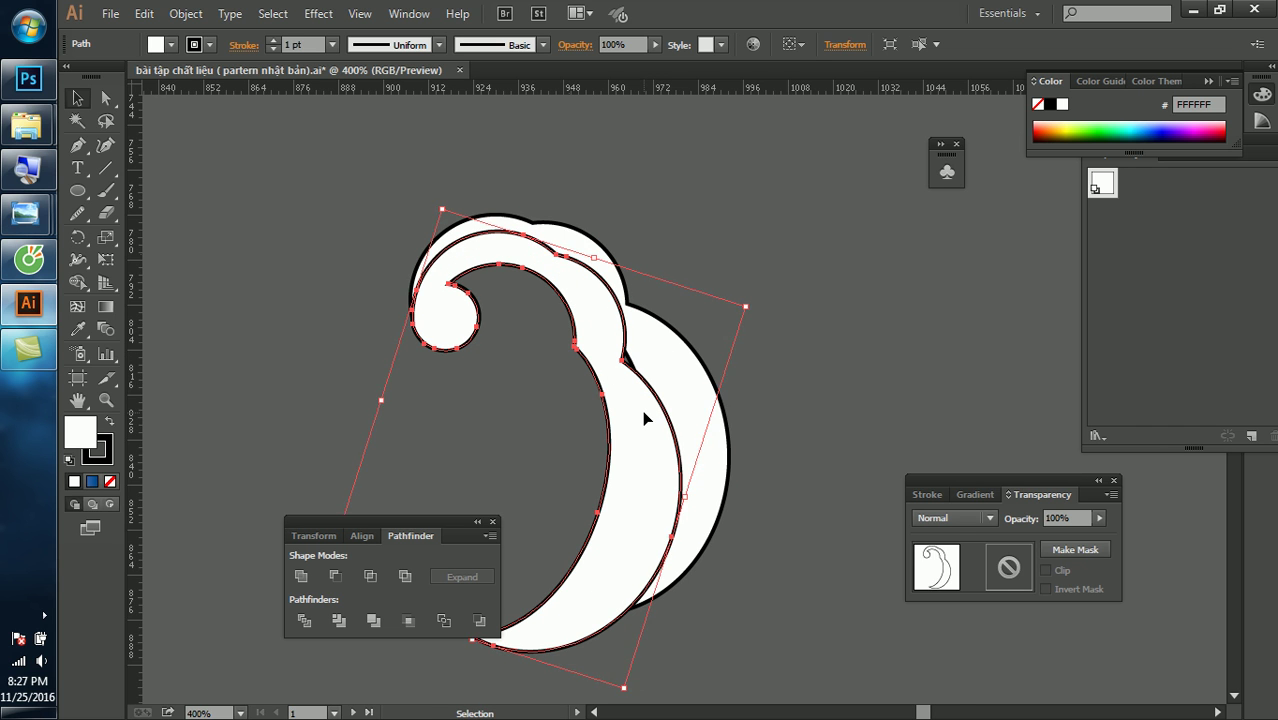
key(ctrl+bracketleft)
click(814, 292)
drag(795, 275, 566, 392)
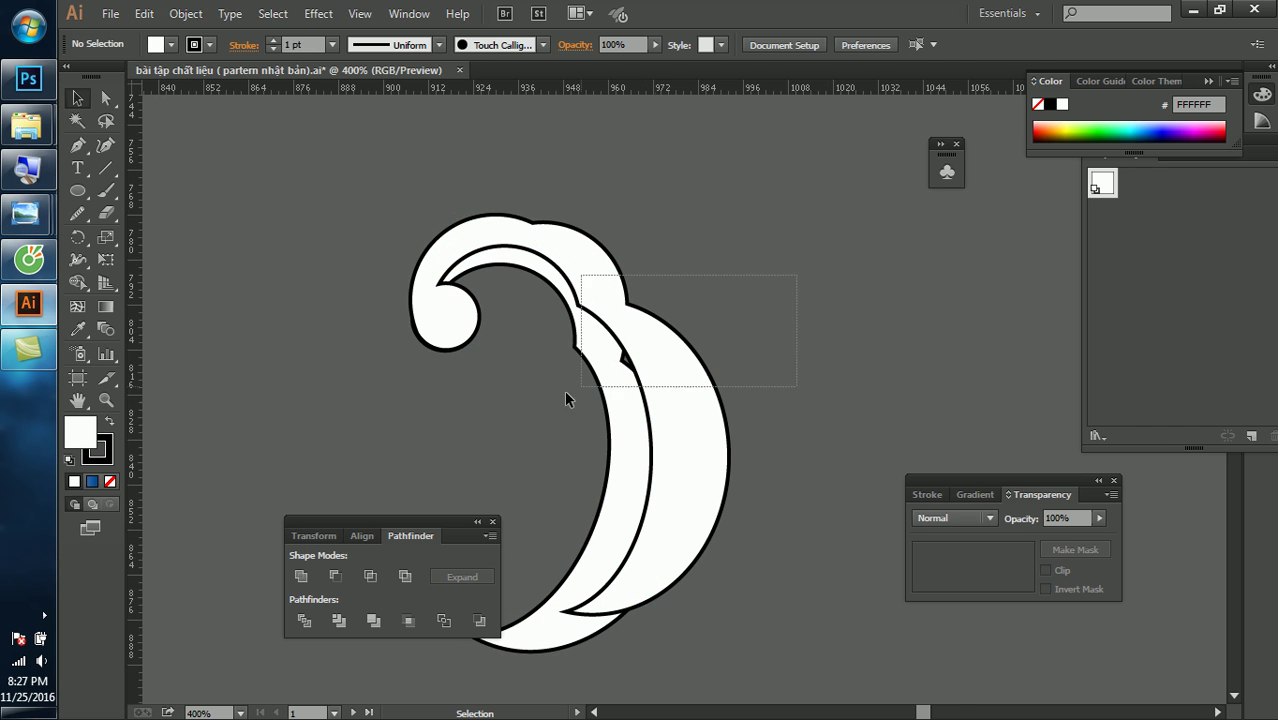
Rotate the inner crest further around the curl
click(927, 277)
click(618, 402)
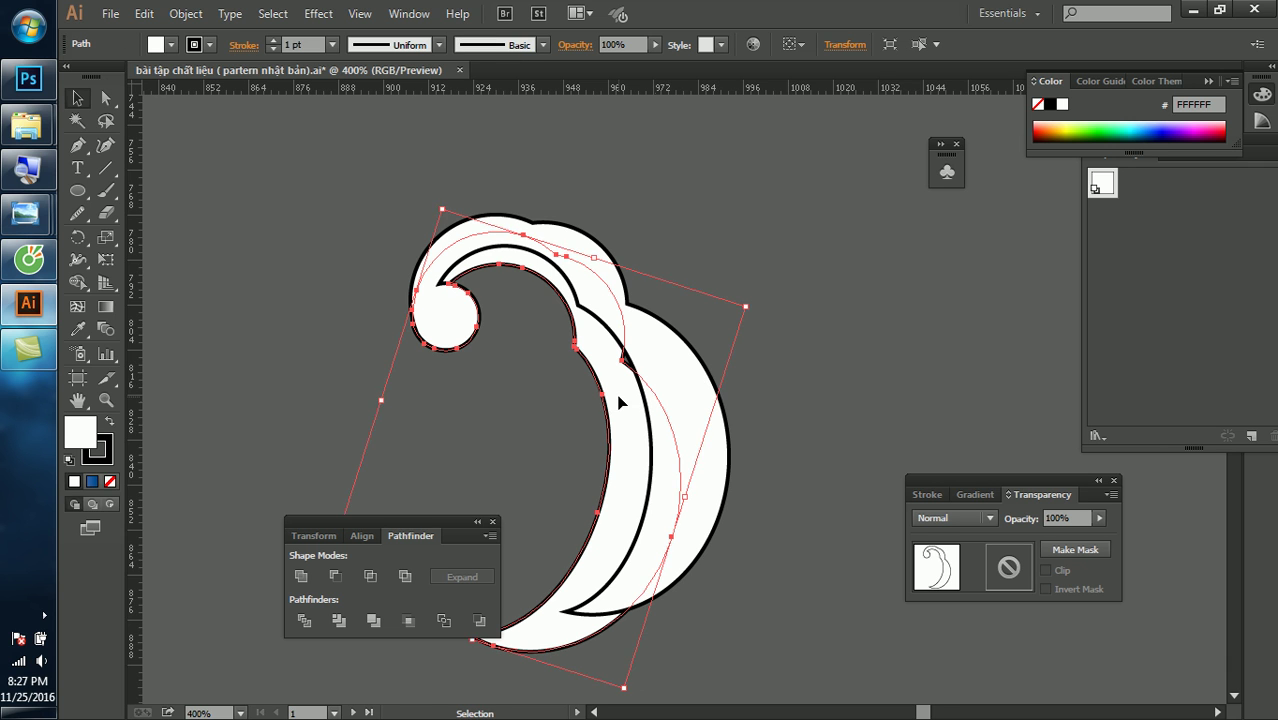
key(r)
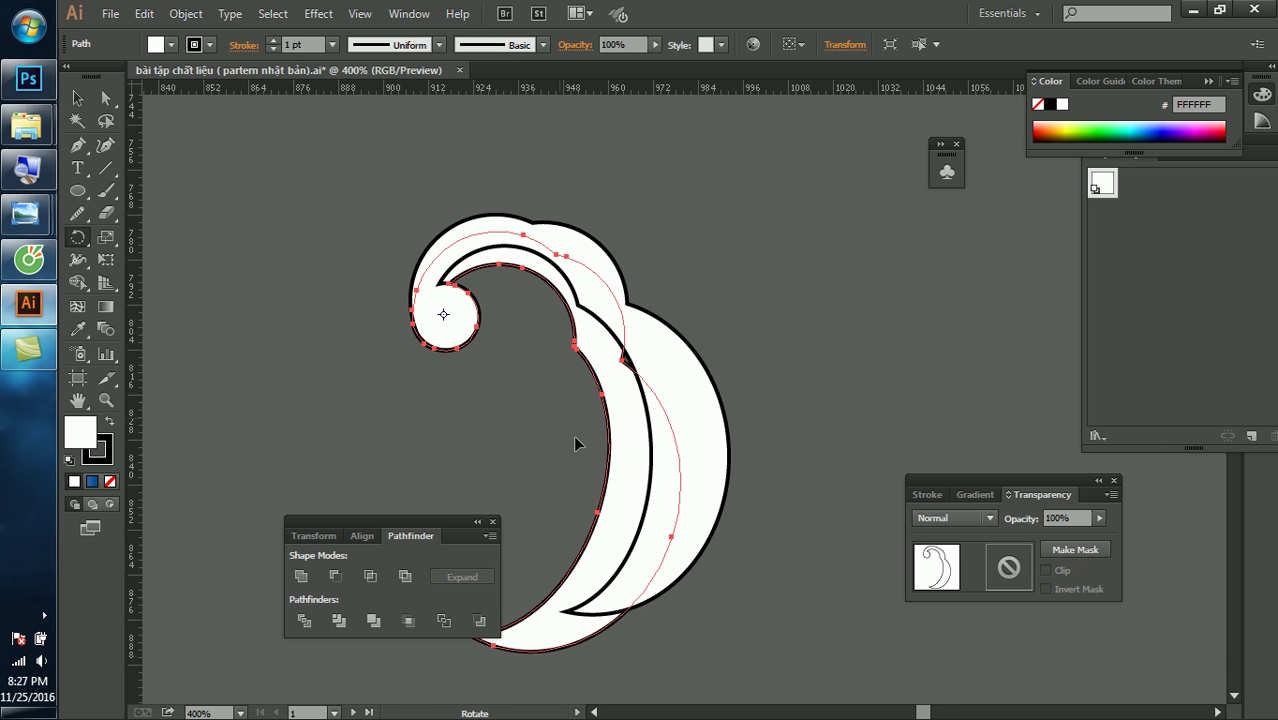
drag(575, 443, 587, 485)
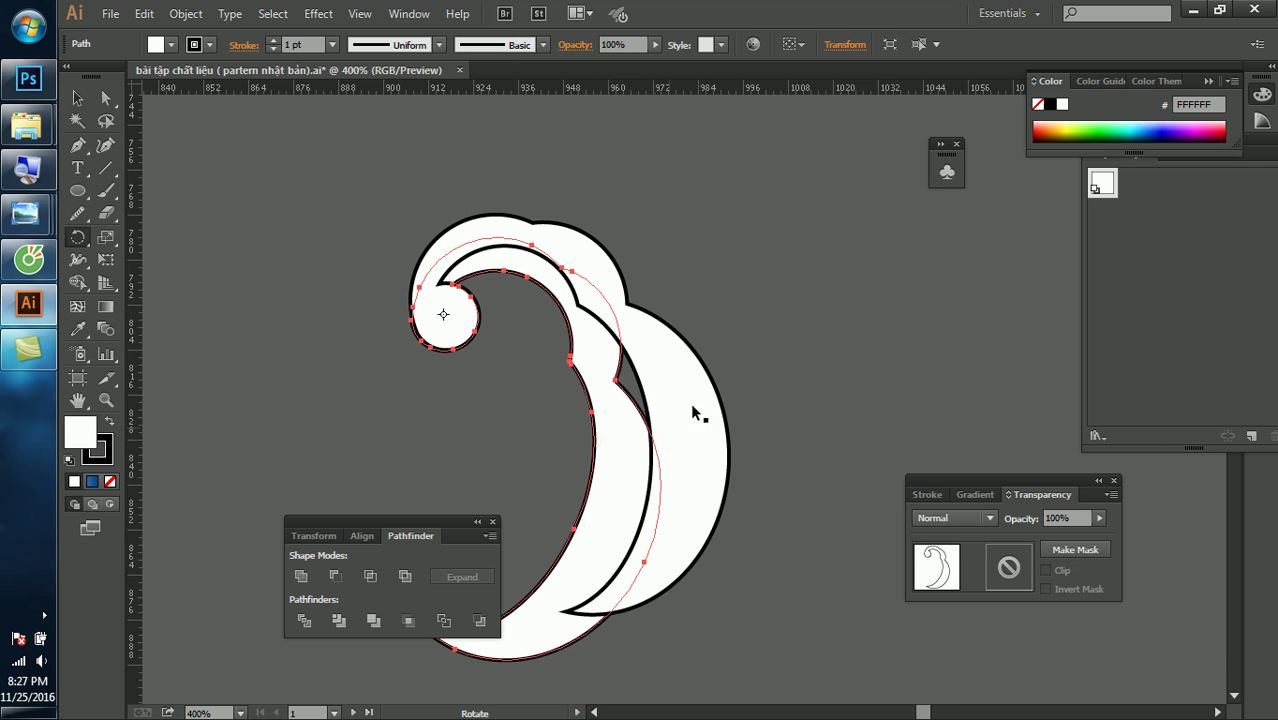
key(v)
Marquee-select the wave paths' anchor points, deselect, and zoom out to the artboard
drag(779, 283, 565, 395)
key(a)
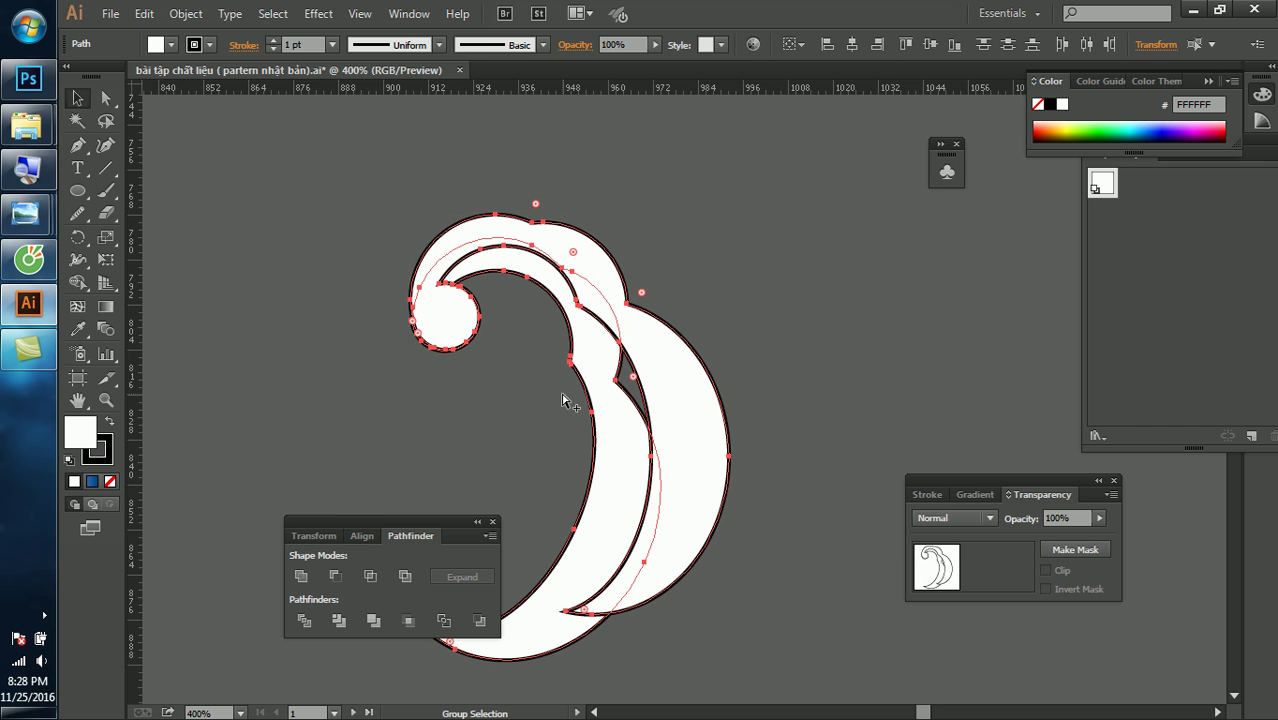
click(566, 400)
key(v)
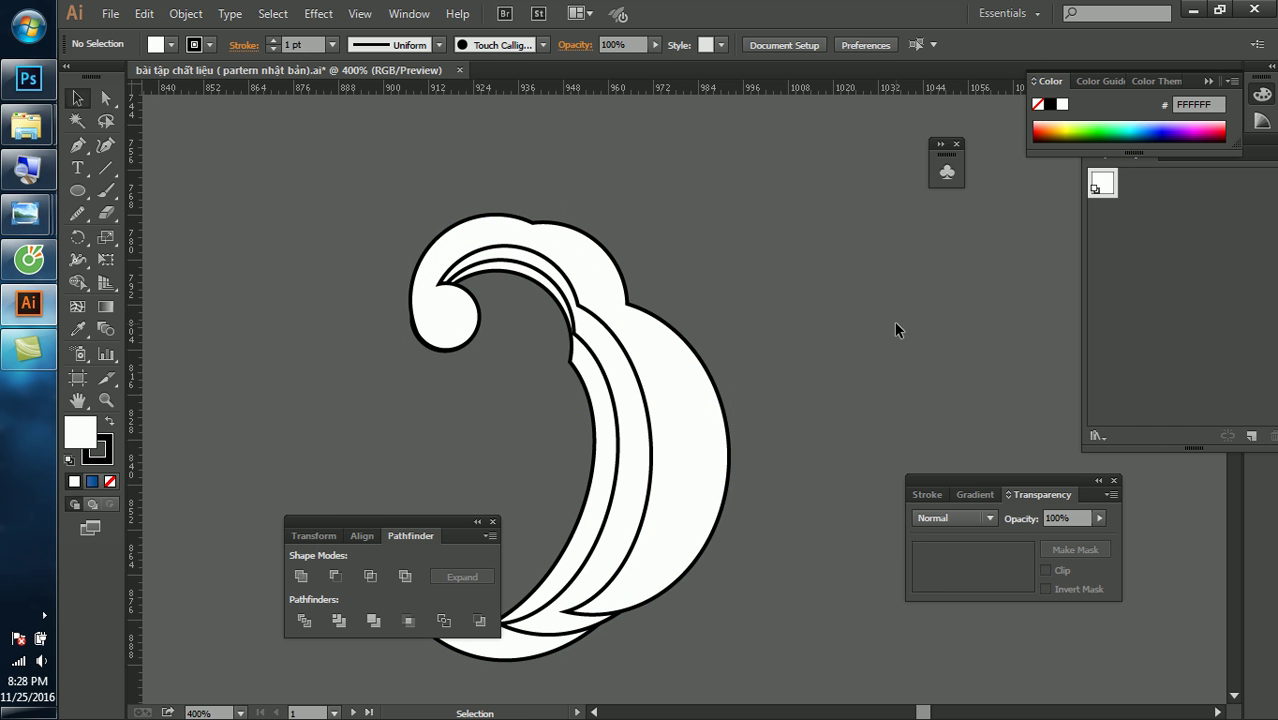
key(ctrl+minus)
key(ctrl+minus)
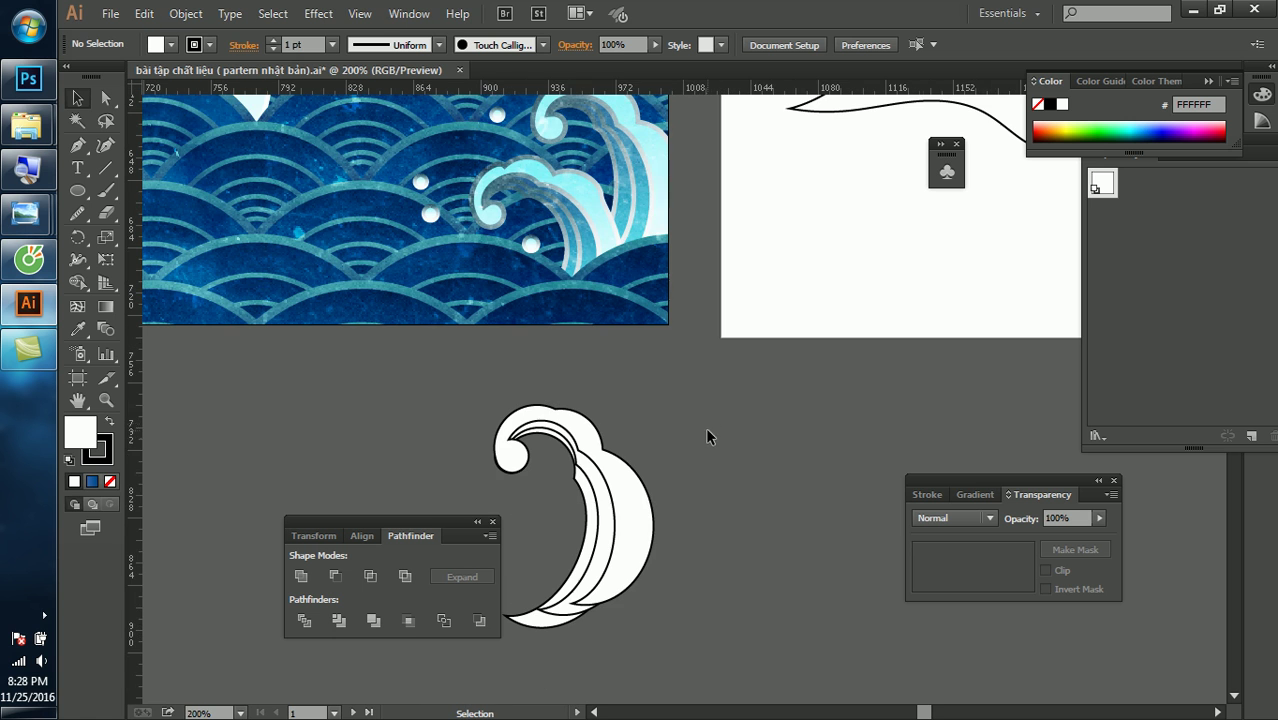
Select the inner wave path and make it narrower
scroll(616, 411, up, 1)
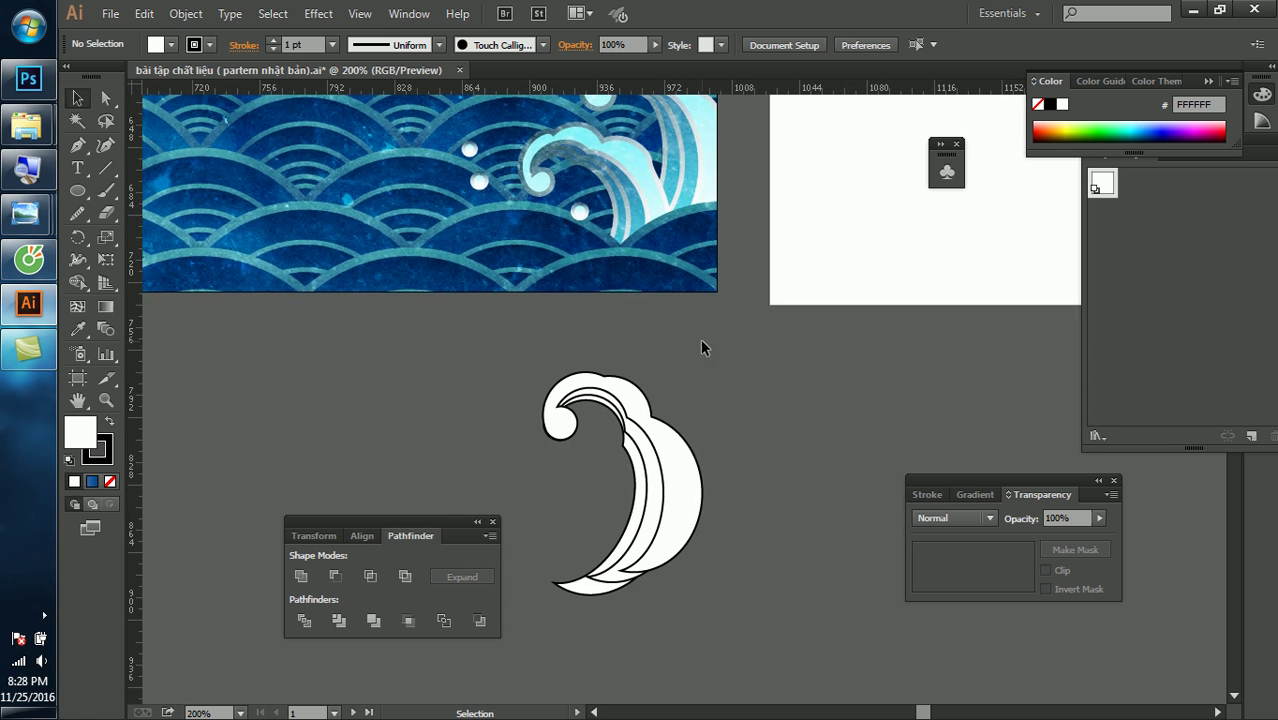
scroll(650, 428, up, 1)
click(658, 430)
click(713, 402)
mouse_move(627, 538)
mouse_down()
mouse_move(676, 422)
mouse_move(762, 291)
mouse_up()
click(676, 422)
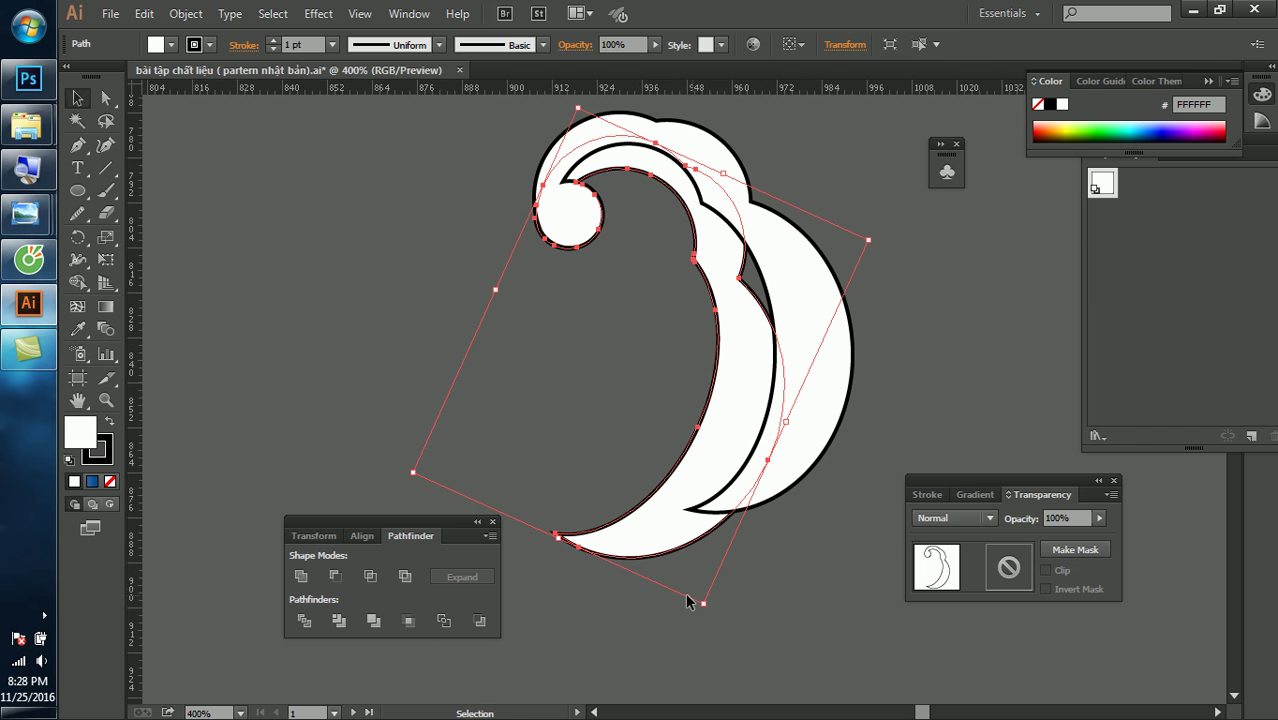
drag(557, 537, 573, 493)
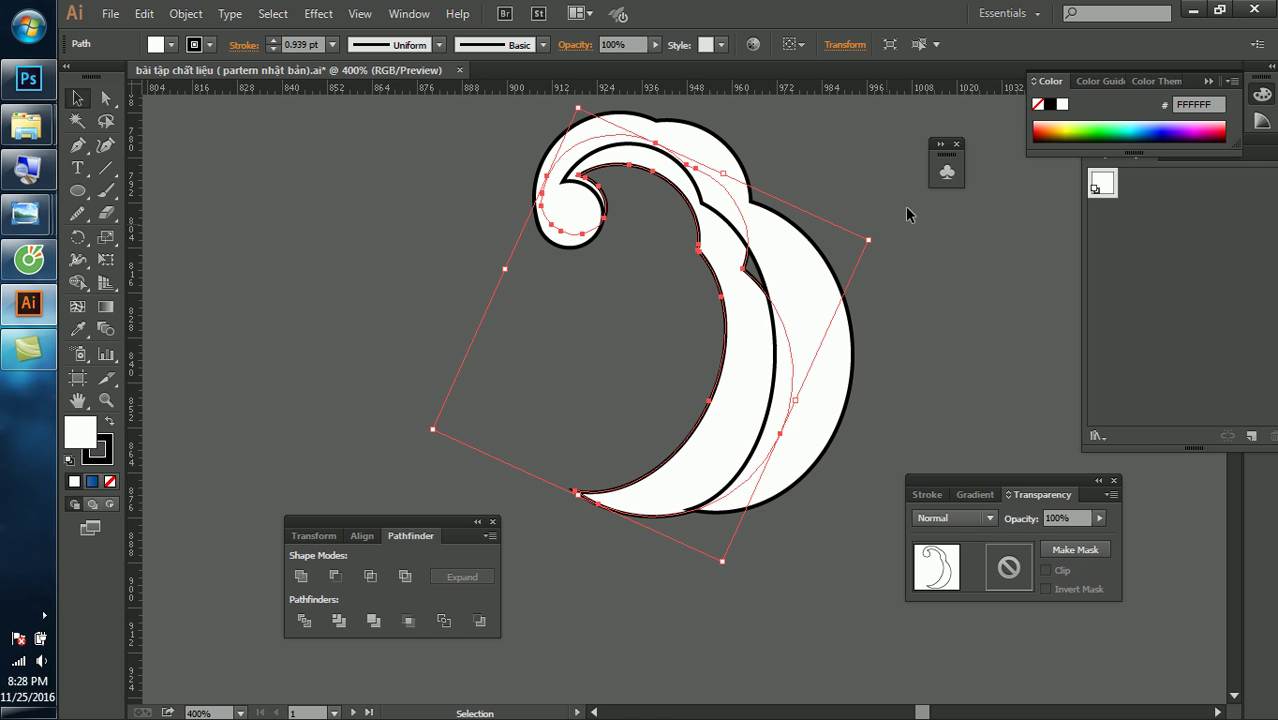
Blend the two wave shapes with Ctrl+Alt+B, then undo the blend
drag(856, 177, 655, 291)
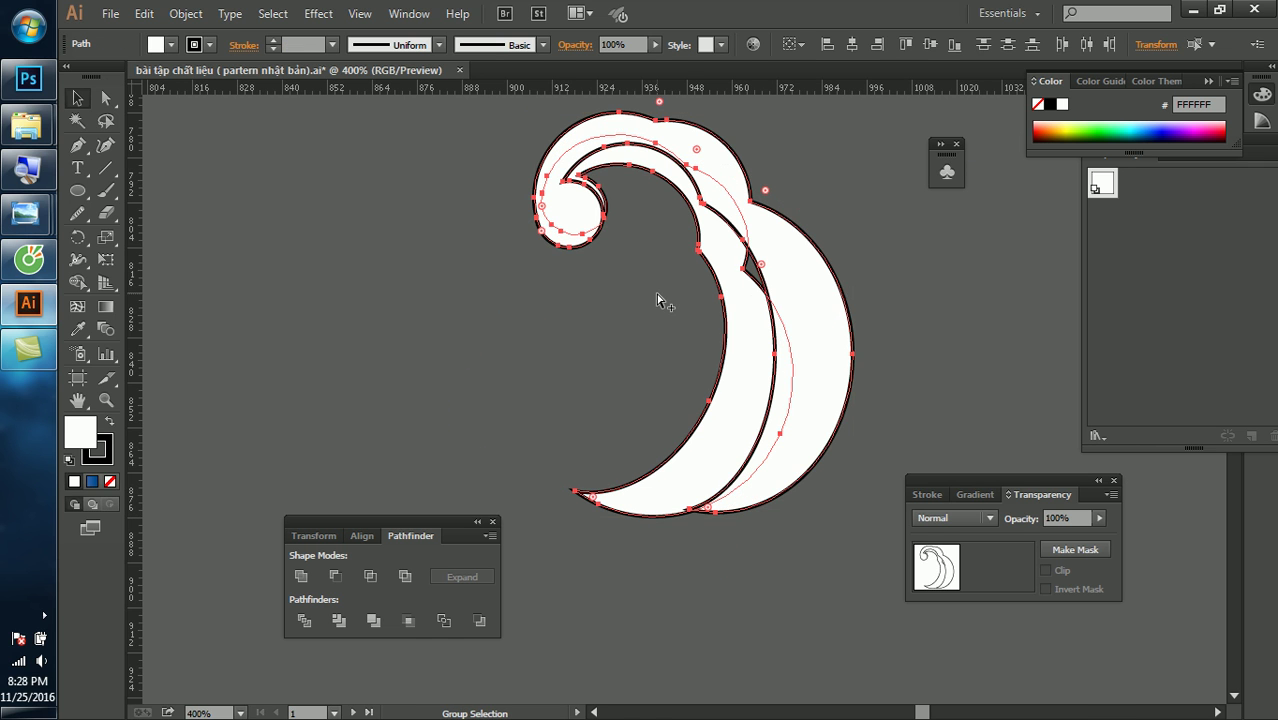
key(ctrl+alt+b)
click(557, 420)
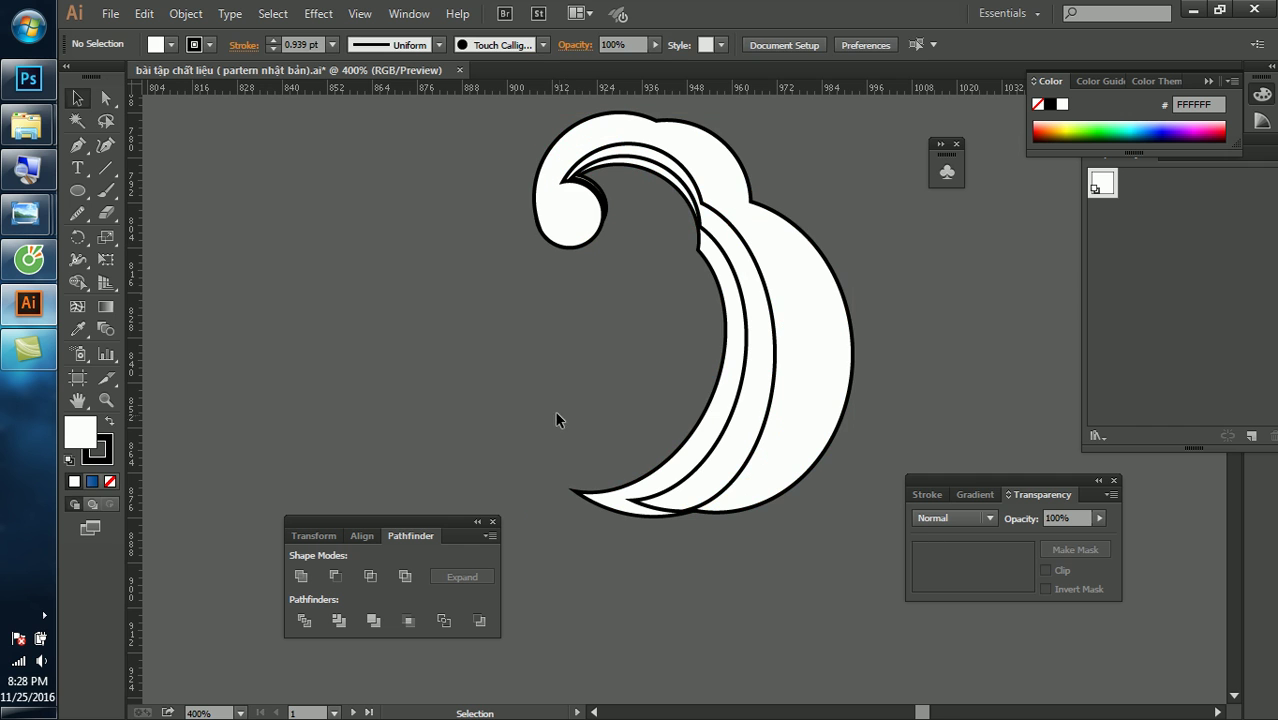
key(ctrl+z)
click(600, 345)
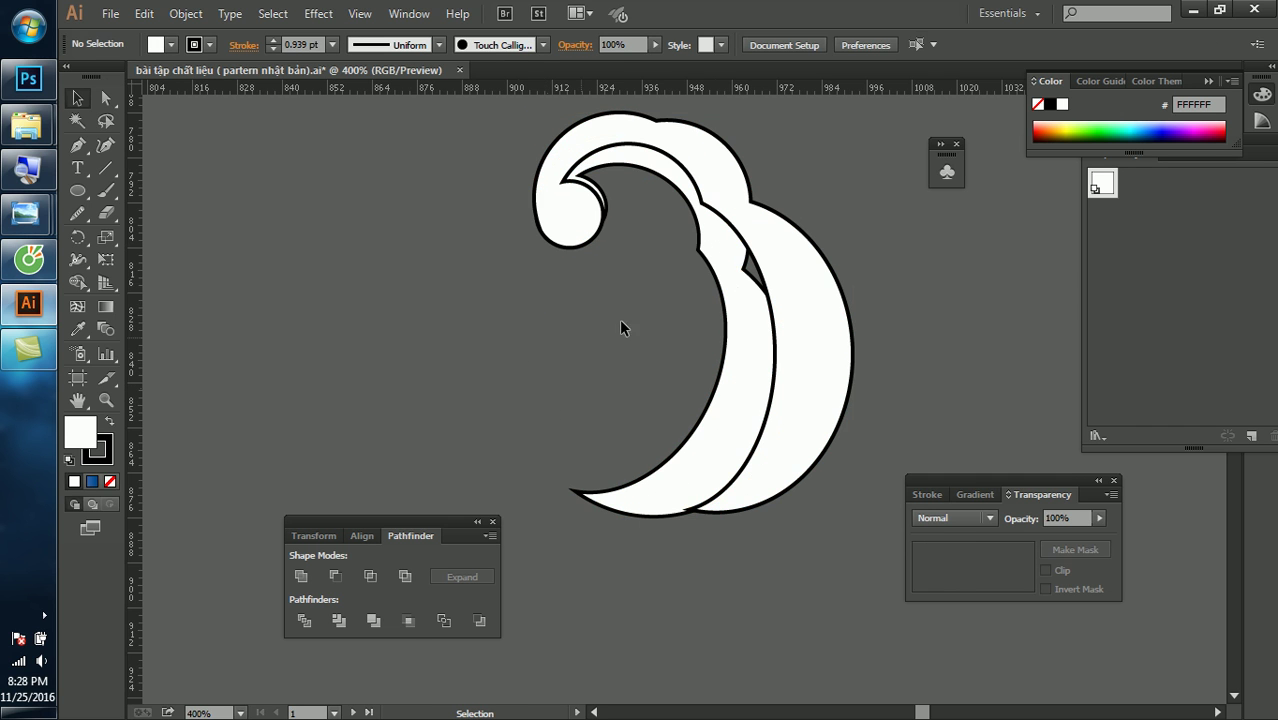
Test-stretch the back wave, undo it, then select both shapes and reblend
click(808, 277)
drag(696, 515, 696, 558)
key(ctrl+z)
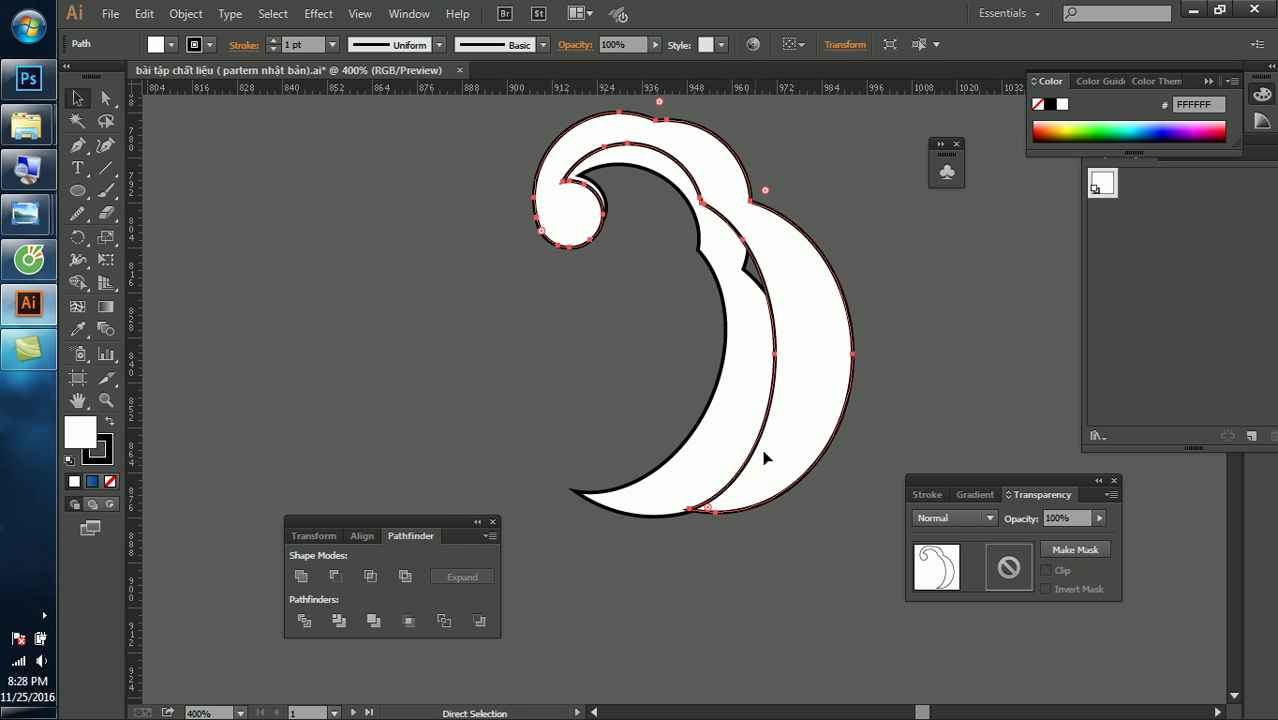
click(663, 358)
key(ctrl+a)
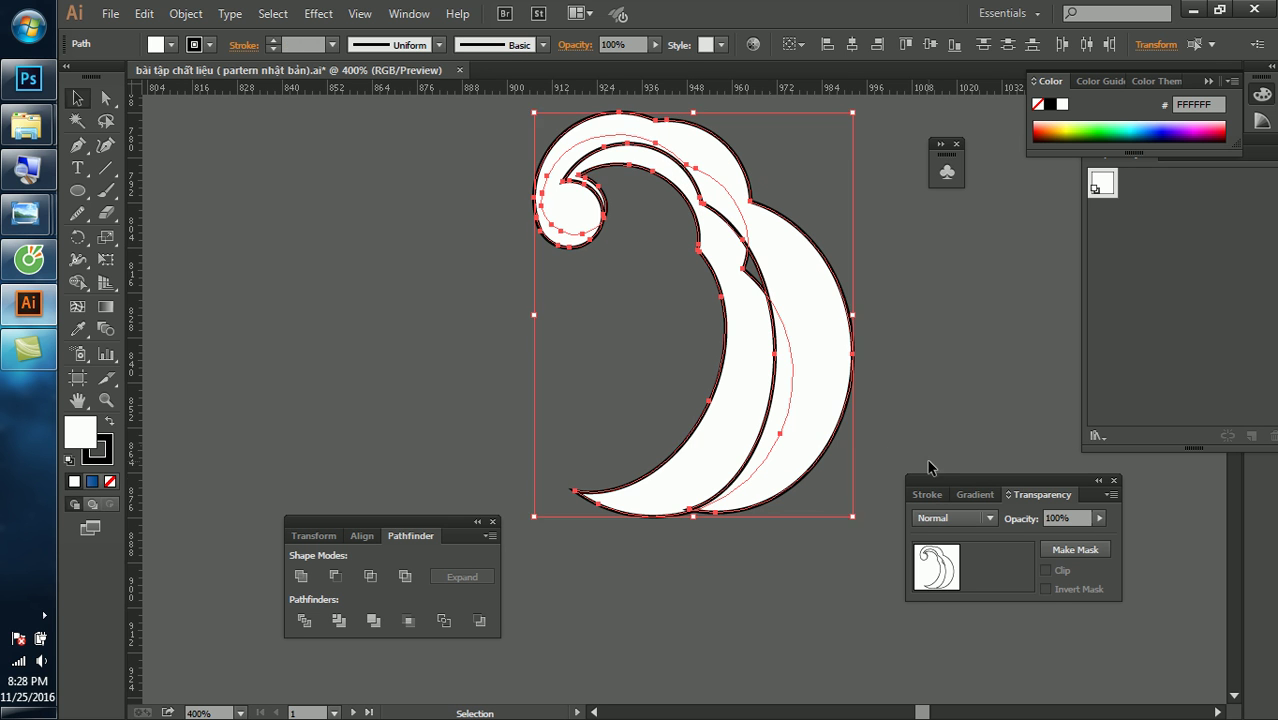
key(ctrl+alt+b)
Move the blended wave crest onto the seigaiha circle pattern
key(v)
key(ctrl+minus)
key(ctrl+minus)
key(ctrl+minus)
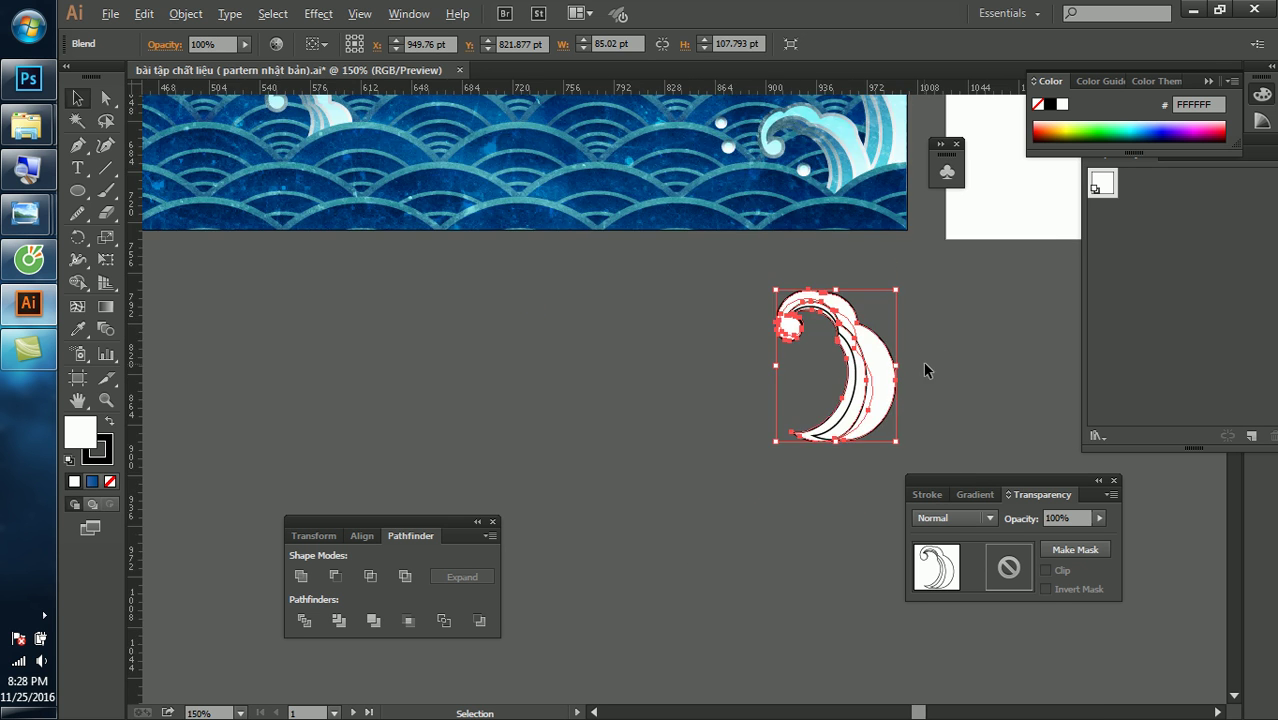
click(923, 361)
scroll(796, 229, up, 1)
scroll(776, 237, up, 1)
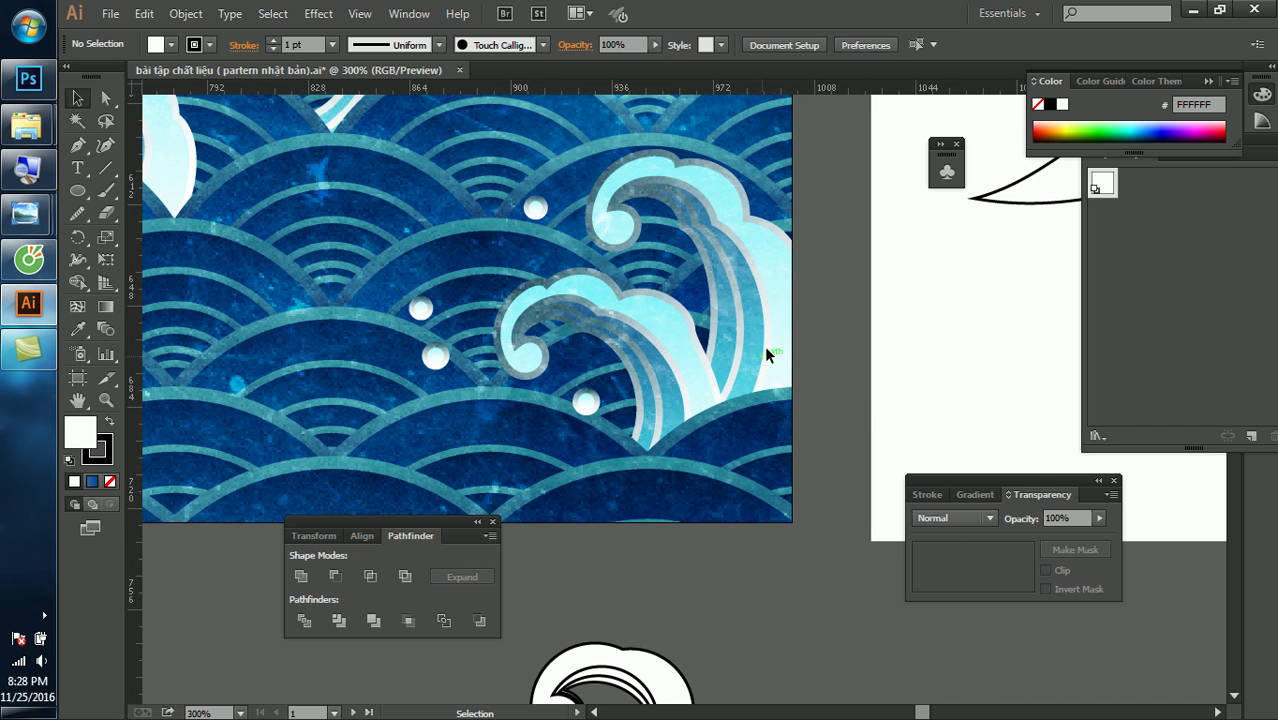
scroll(740, 235, down, 2)
scroll(742, 240, down, 2)
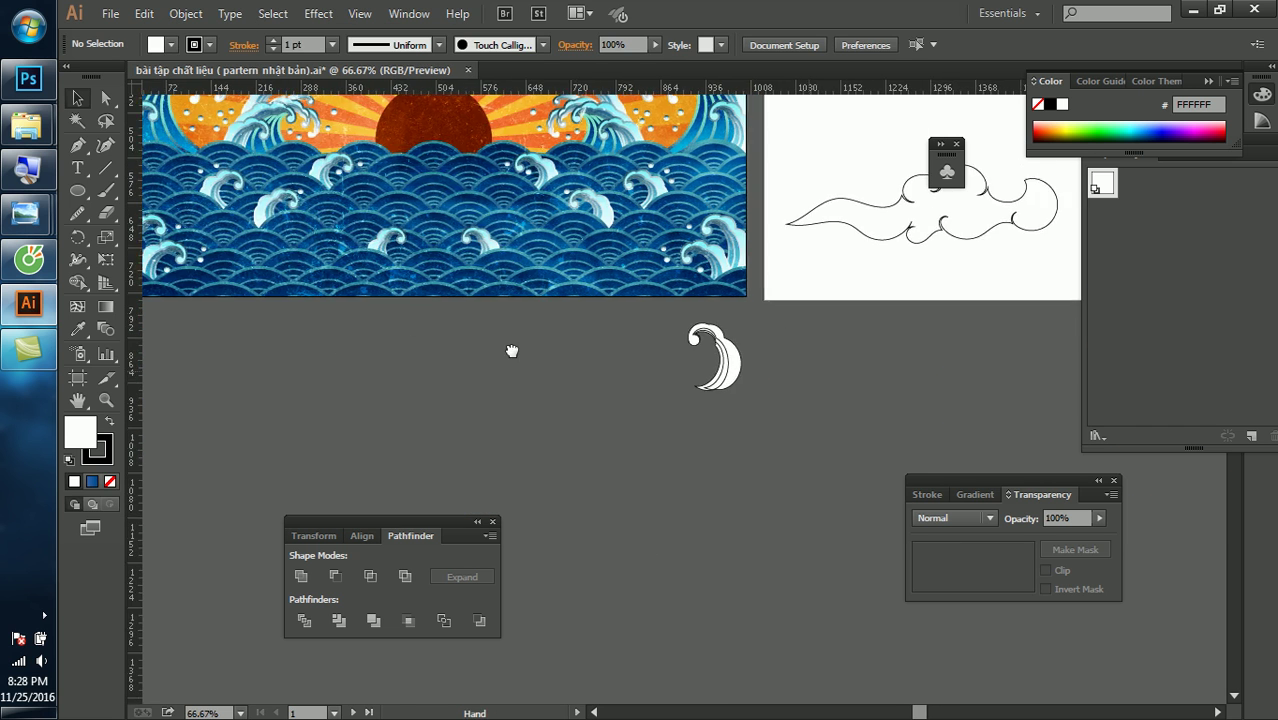
scroll(513, 354, down, 1)
mouse_move(357, 348)
mouse_down()
mouse_move(1022, 378)
mouse_move(907, 433)
mouse_move(990, 440)
mouse_up()
mouse_move(844, 420)
mouse_down()
mouse_move(371, 420)
mouse_move(392, 466)
mouse_move(558, 455)
mouse_move(728, 418)
mouse_up()
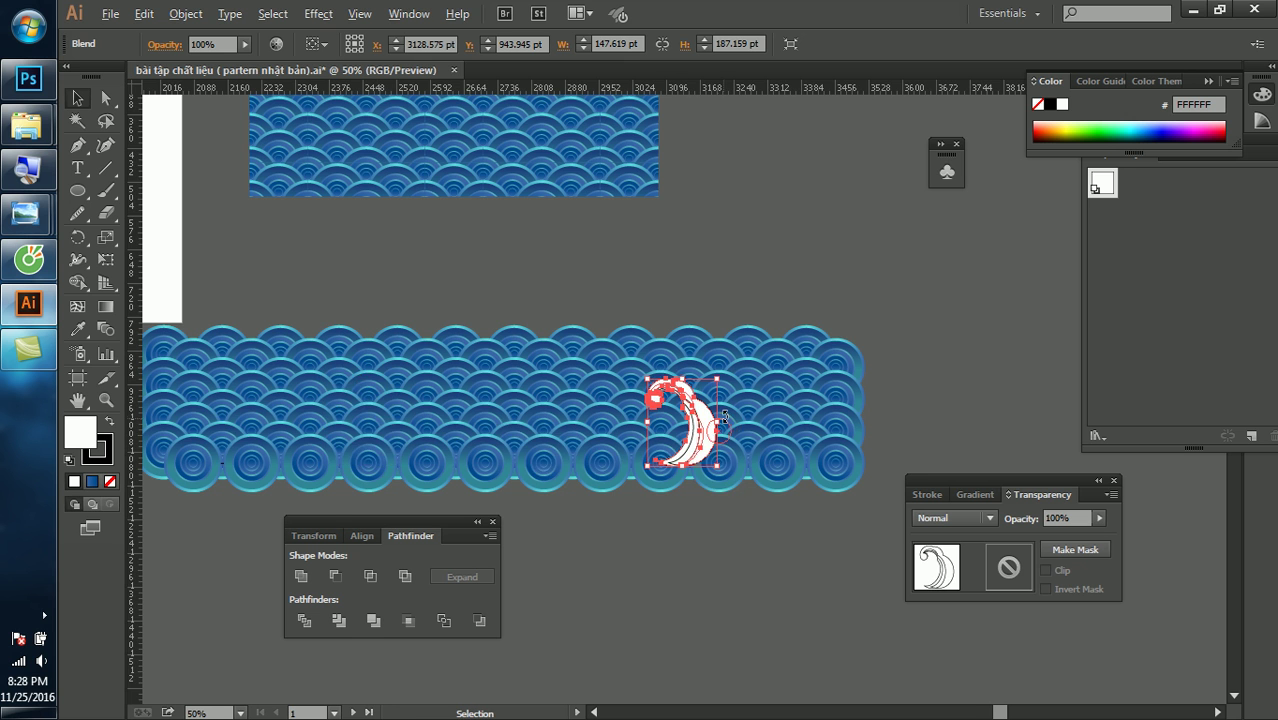
Shift the crest right and down among the circles and rotate it slightly
scroll(728, 418, up, 2)
scroll(728, 418, up, 1)
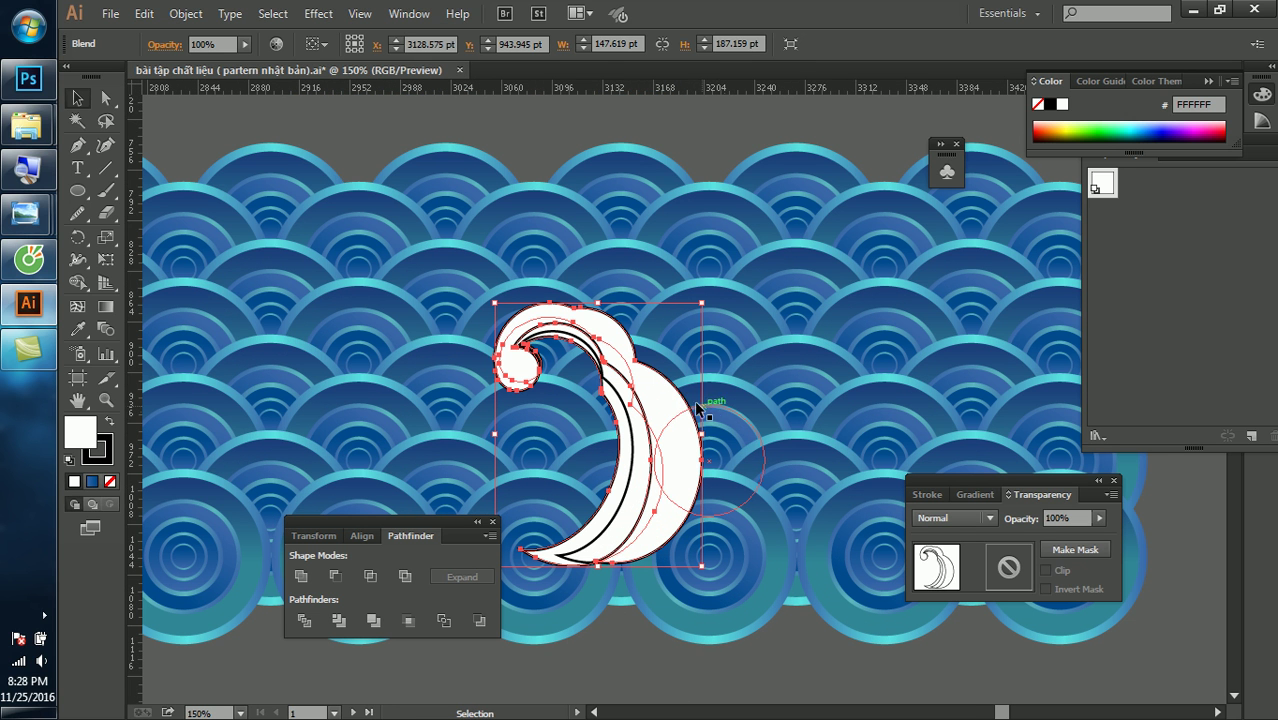
mouse_move(636, 398)
mouse_down()
mouse_move(740, 443)
mouse_move(694, 408)
mouse_up()
drag(753, 305, 778, 360)
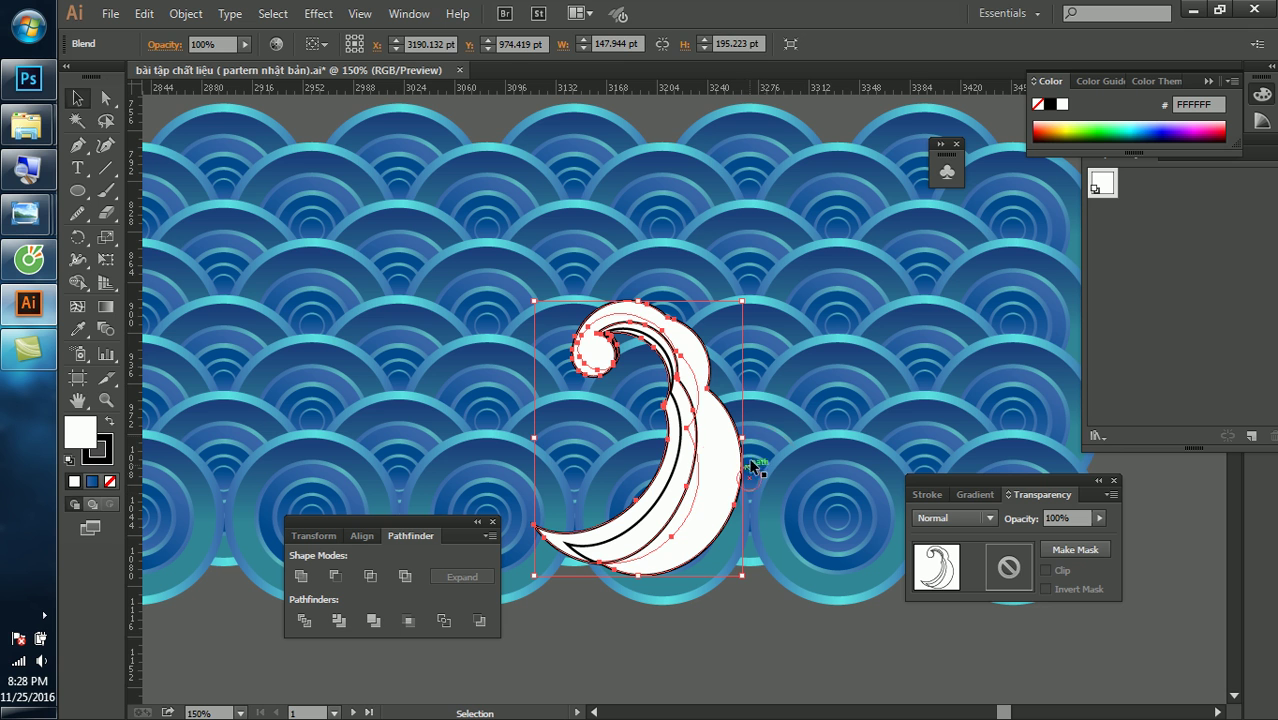
Bring the three lower concentric-circle groups in front of the wave crest
click(752, 466)
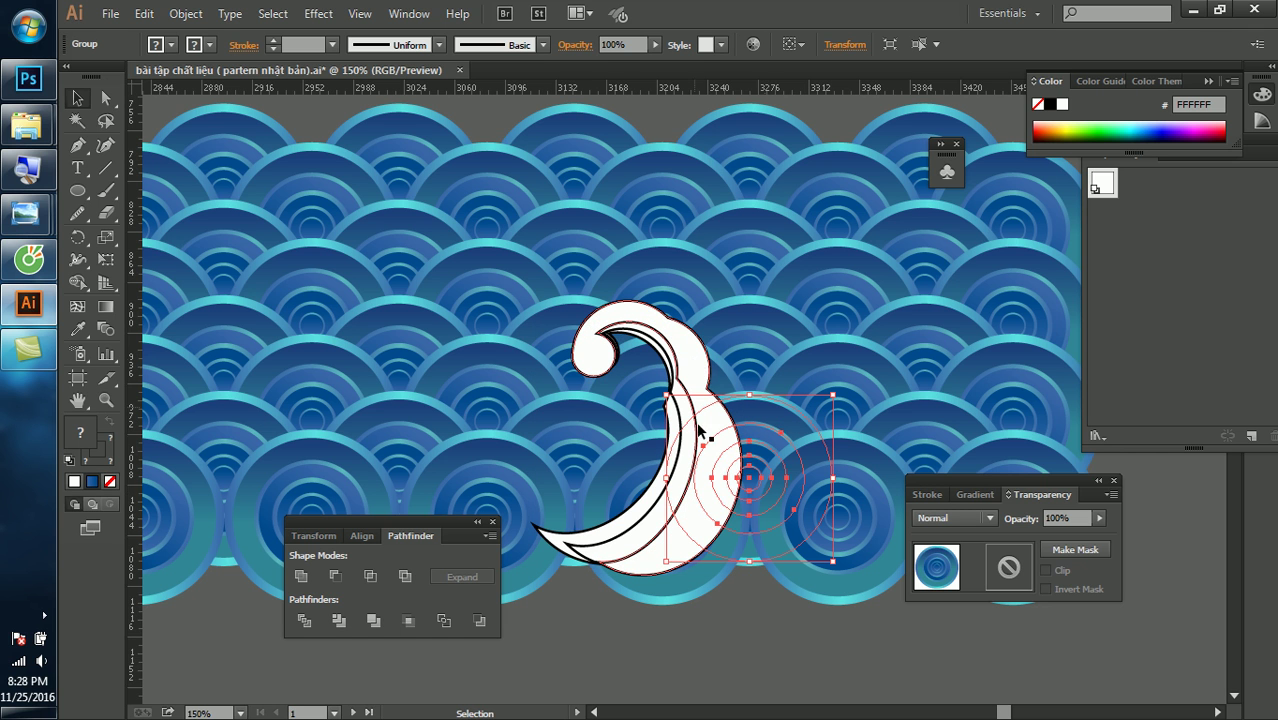
shift+click(624, 467)
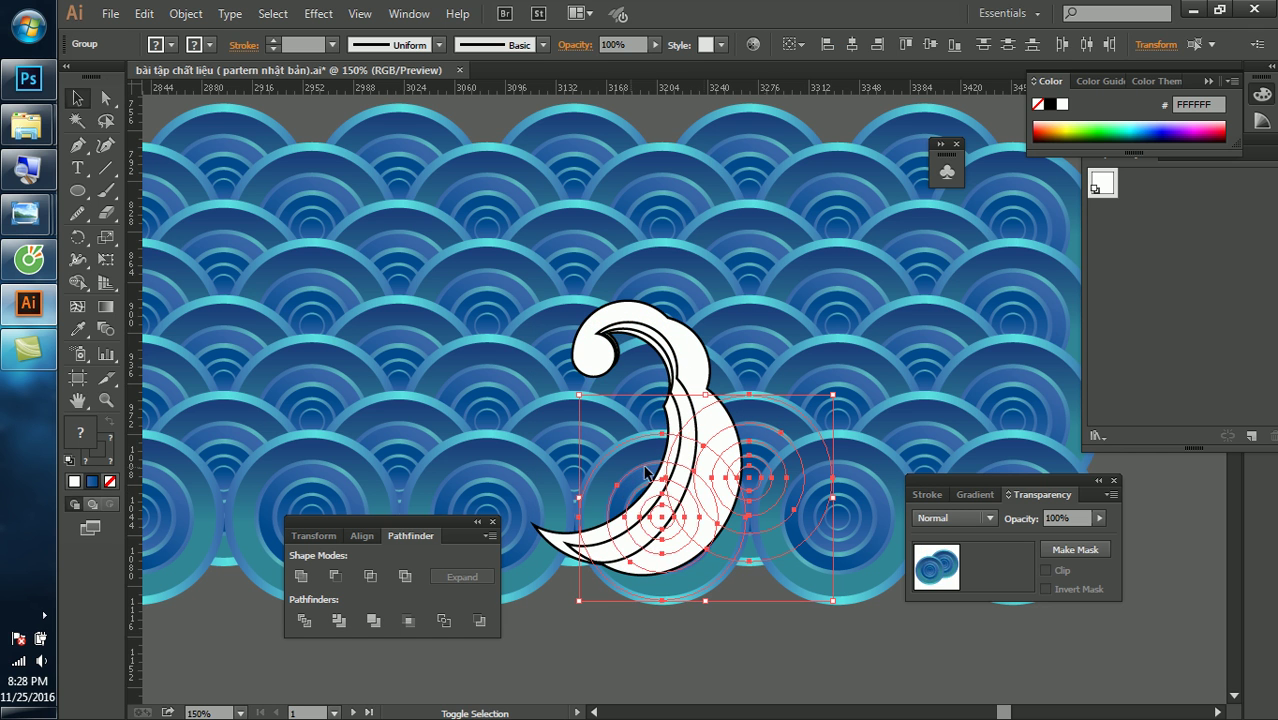
shift+click(820, 495)
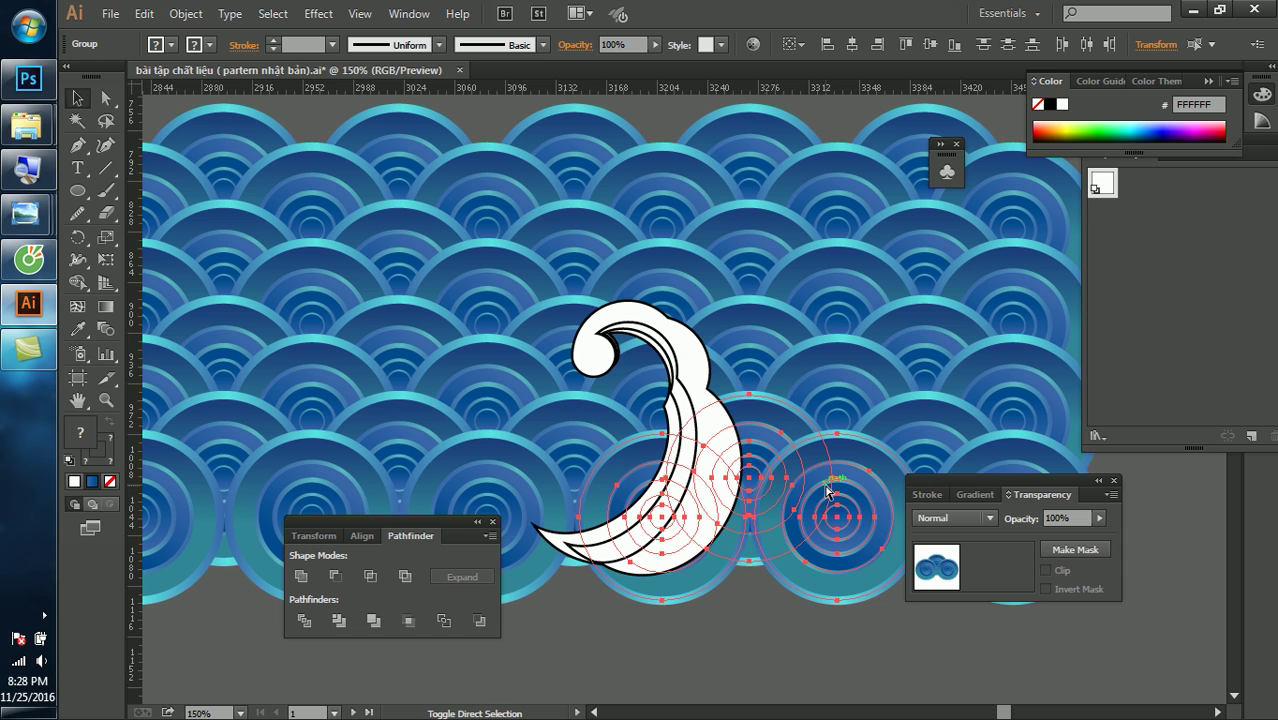
key(ctrl+shift+bracketright)
click(725, 622)
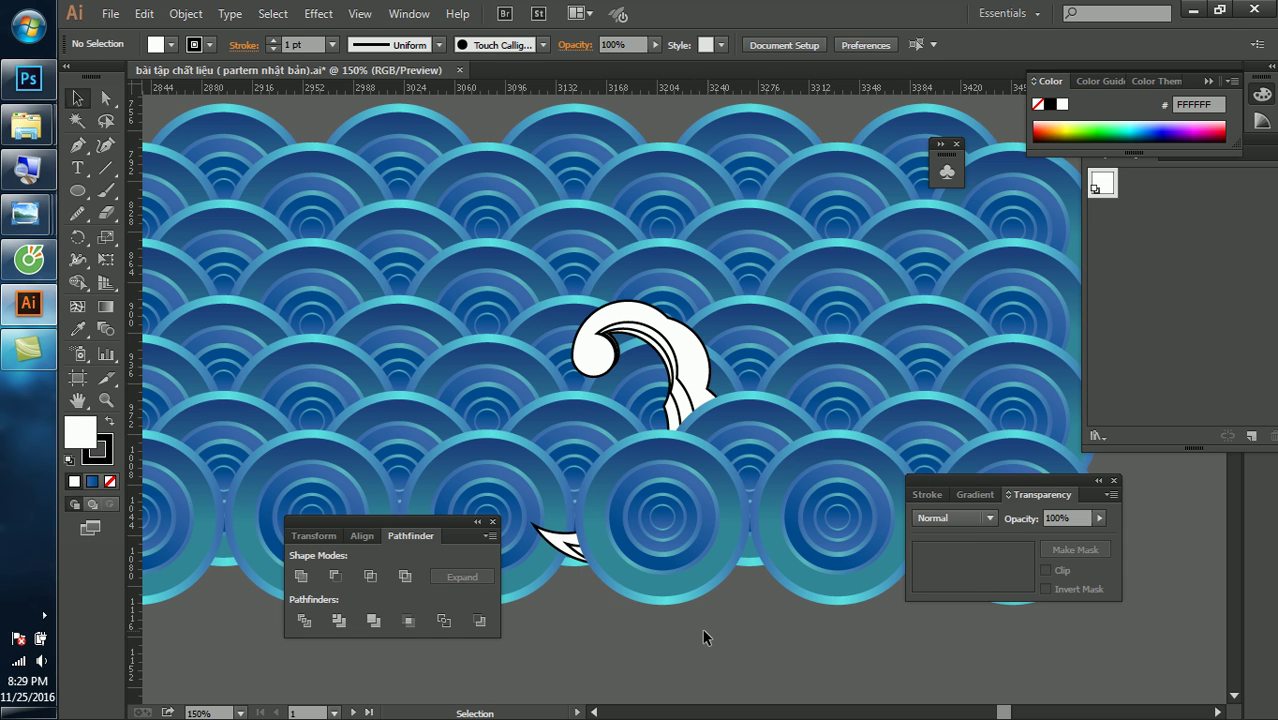
click(537, 550)
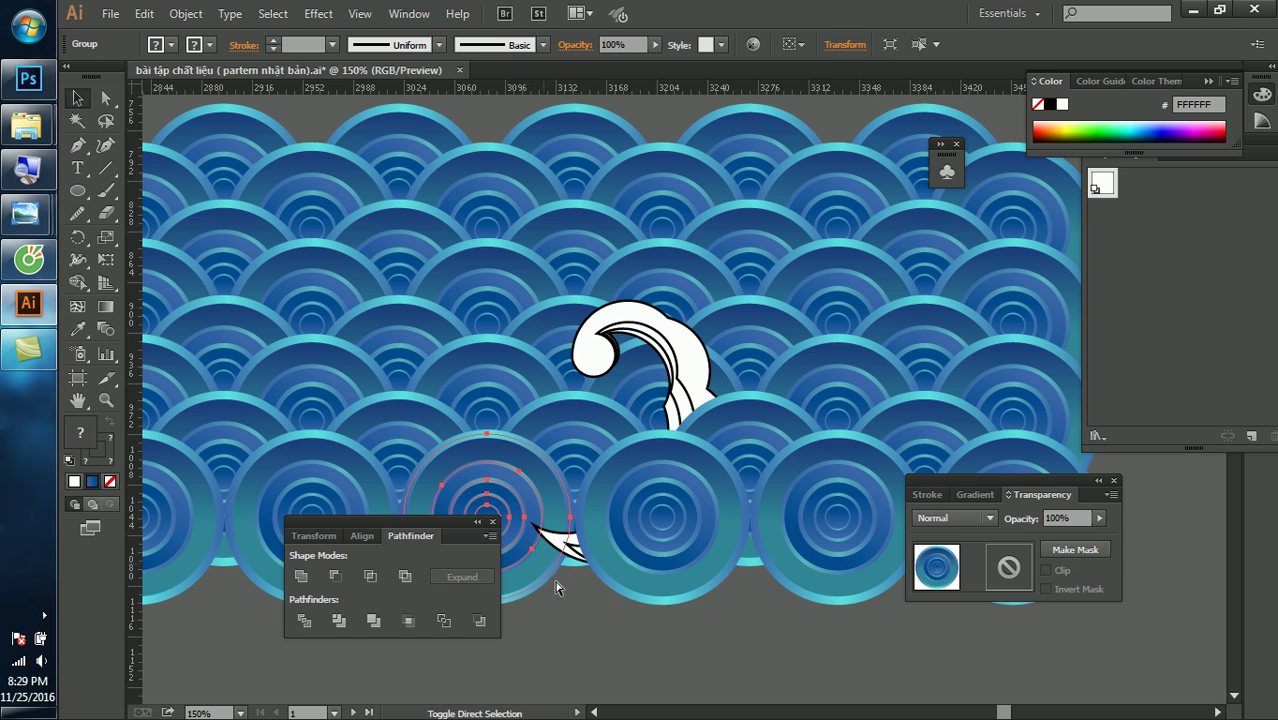
click(664, 618)
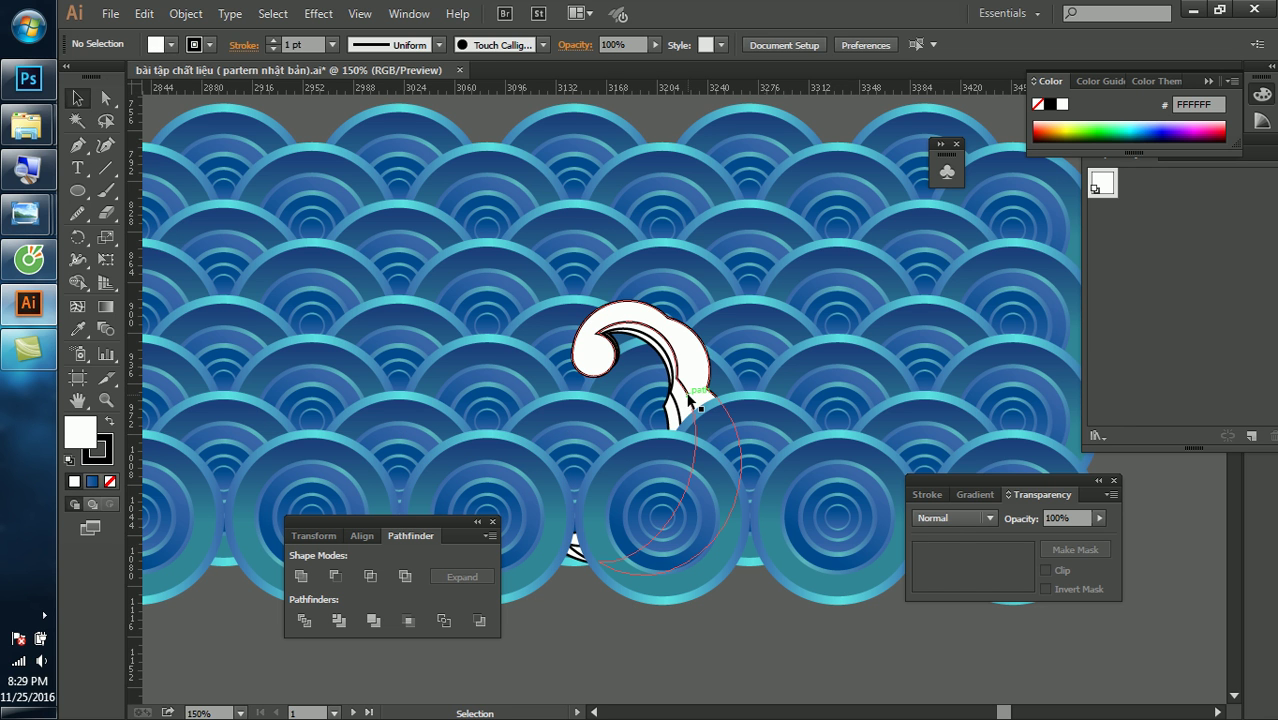
Duplicate the wave crest to the upper right and fine-tune its position
mouse_move(676, 352)
alt+mouse_down()
mouse_move(845, 213)
mouse_move(624, 326)
alt+mouse_up()
mouse_move(688, 253)
mouse_down()
mouse_move(688, 218)
mouse_move(662, 248)
mouse_up()
click(720, 193)
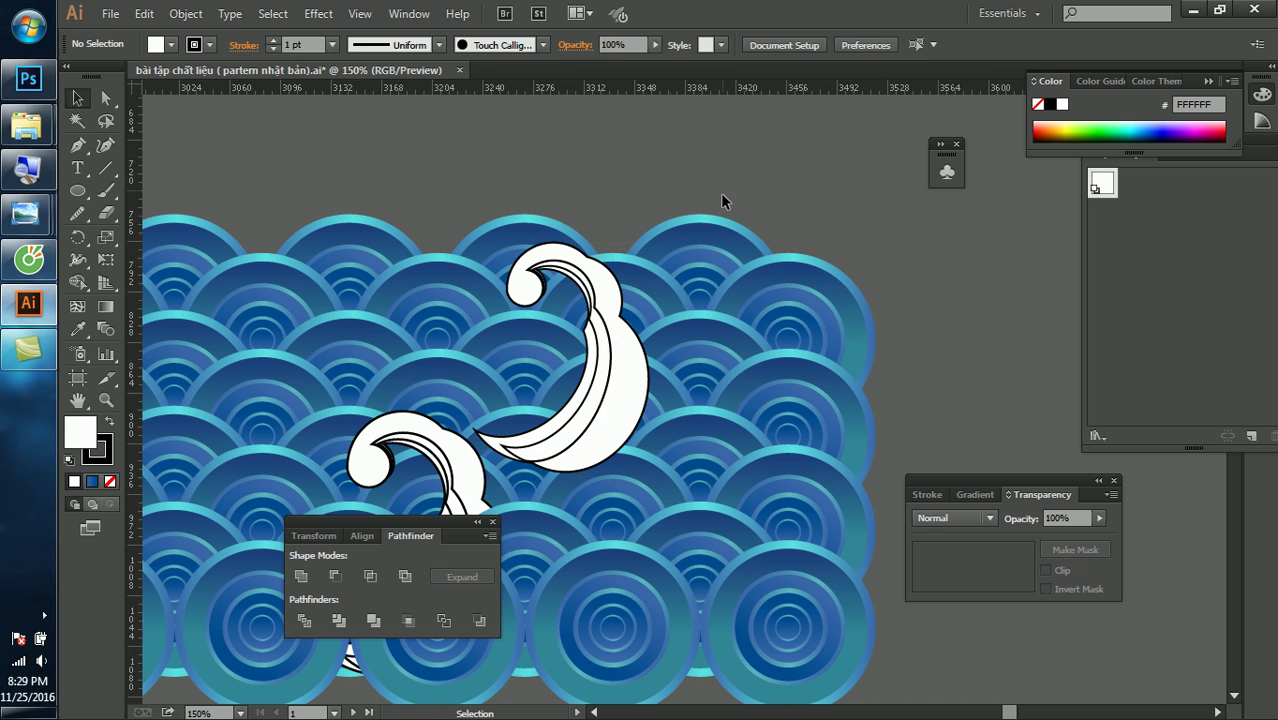
drag(622, 378, 658, 386)
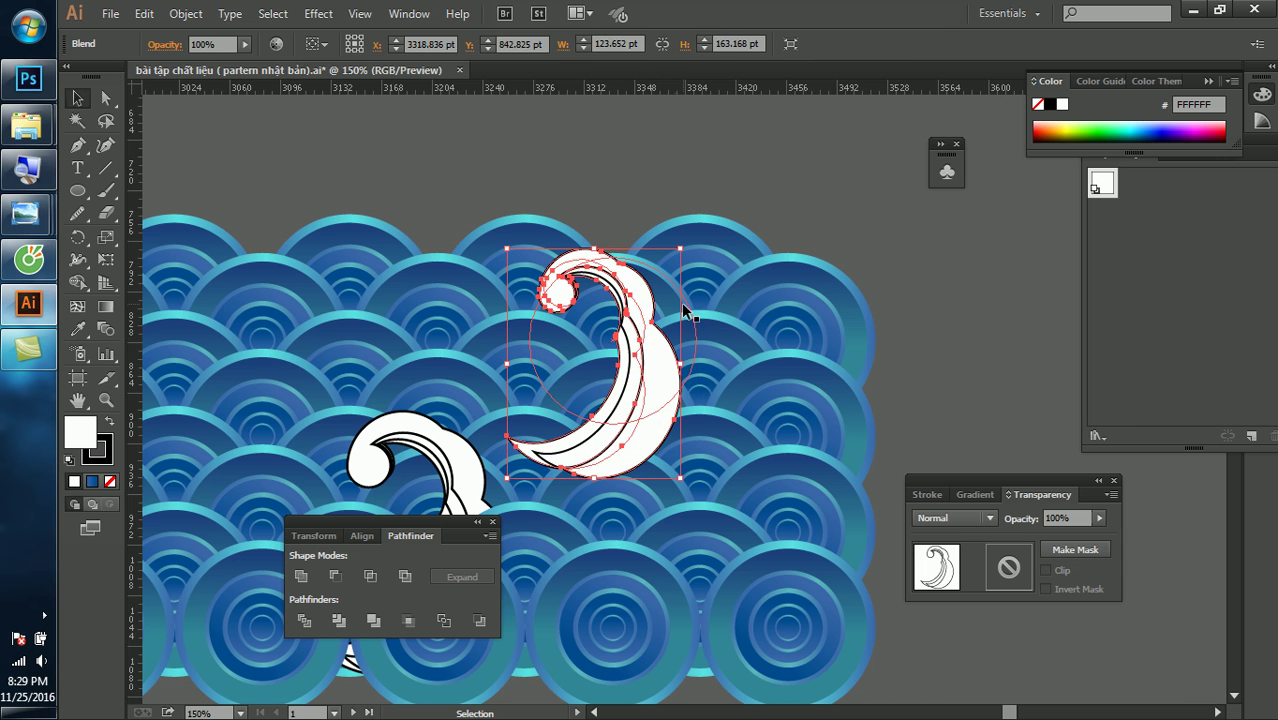
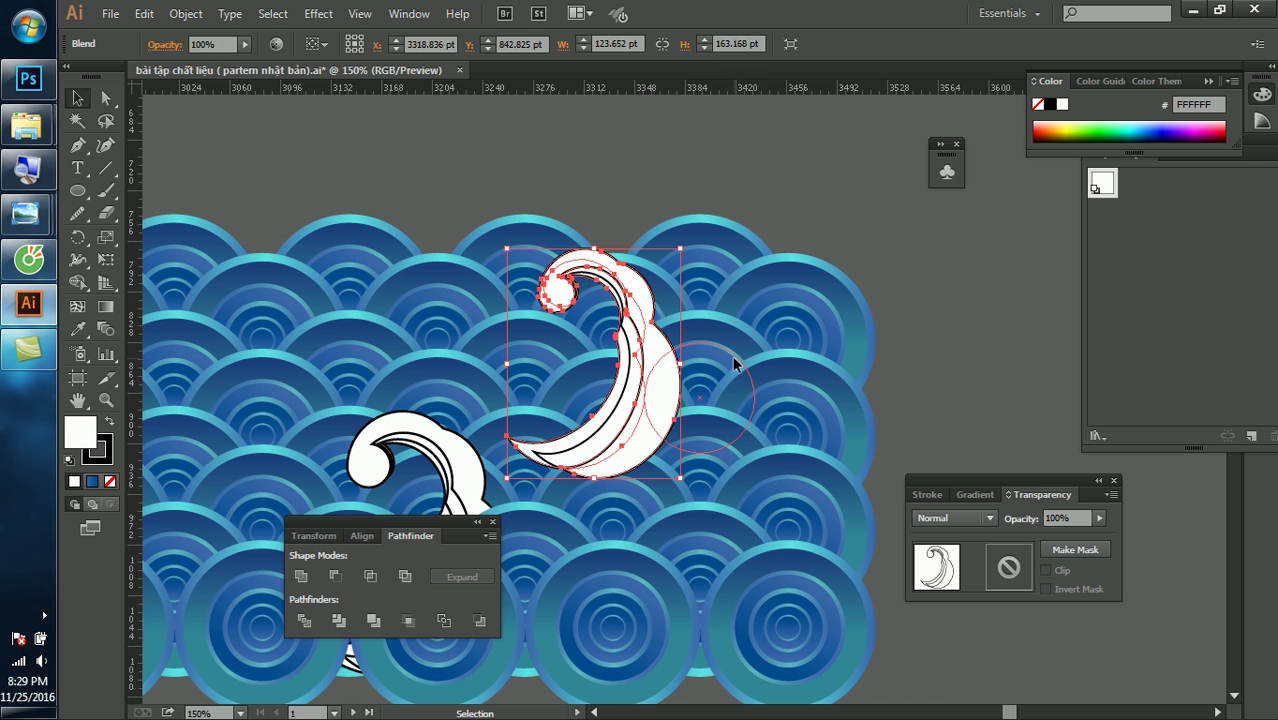
Bring two circle groups to the front, then undo so the wave stays in front
click(732, 360)
shift+click(594, 380)
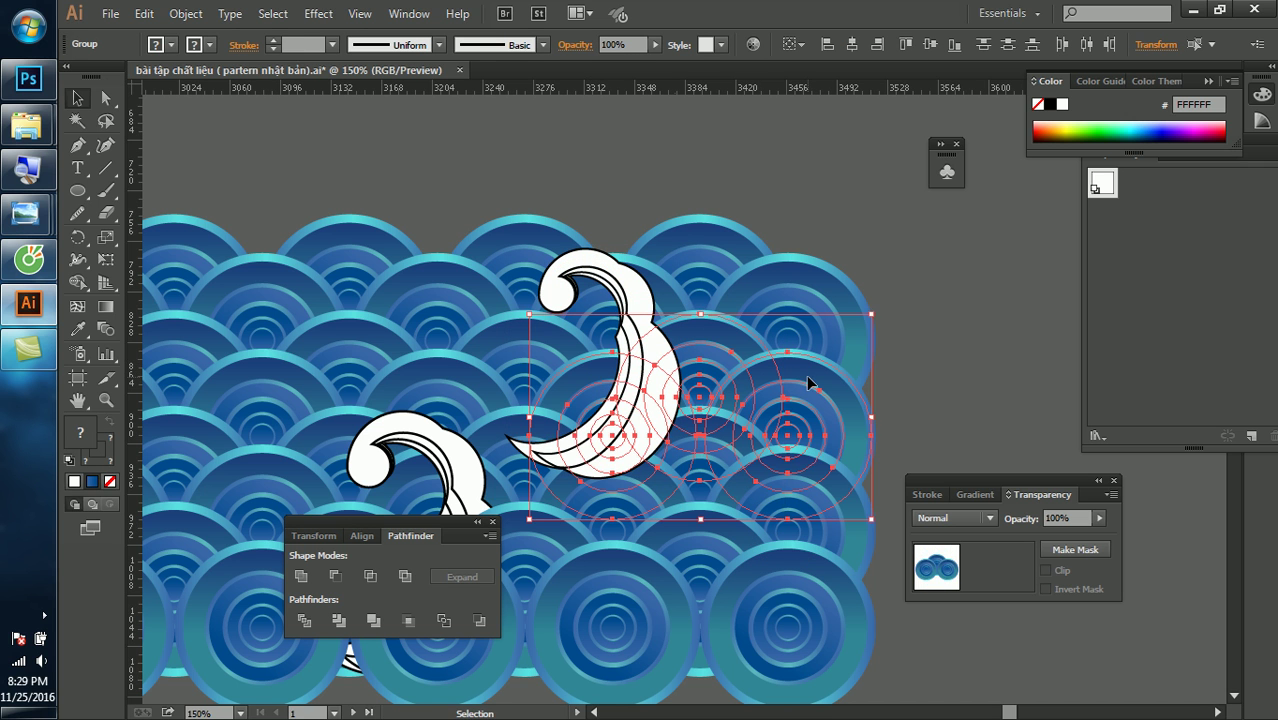
key(ctrl+shift+bracketright)
click(985, 330)
key(a)
key(ctrl+z)
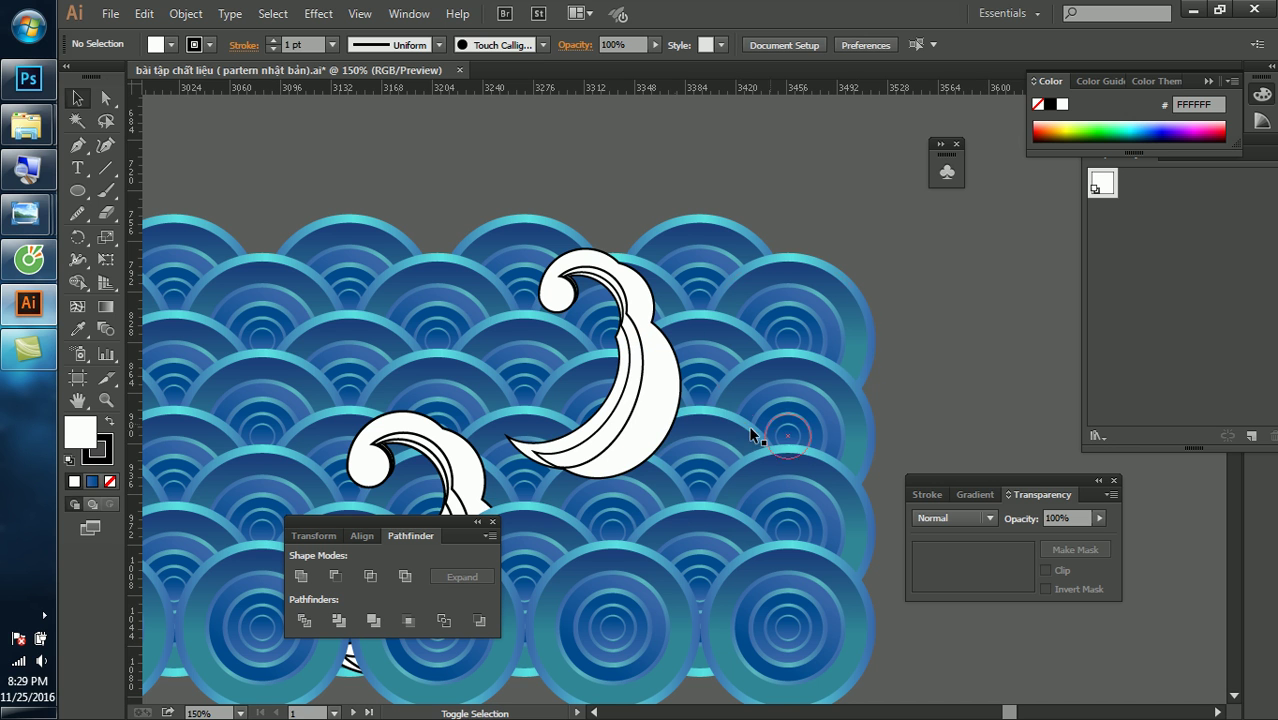
Select the circle groups around and below the wave and bring them to the front
click(782, 408)
shift+click(595, 383)
shift+click(612, 440)
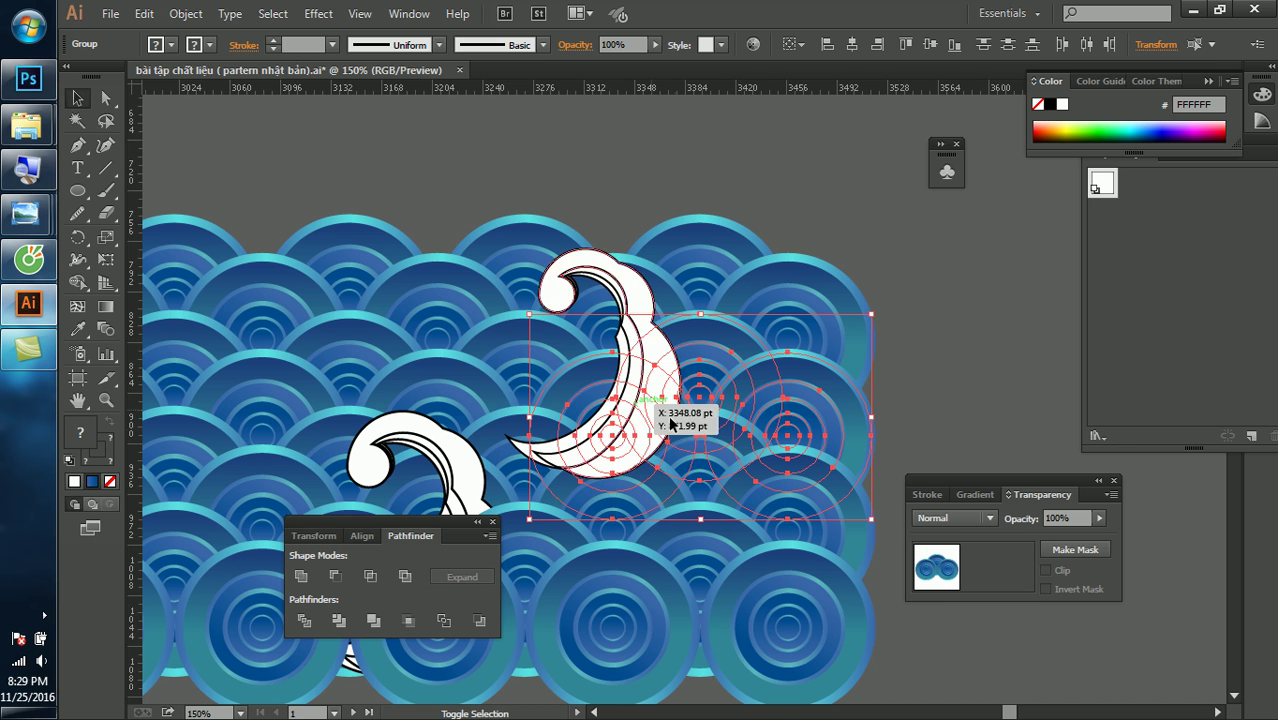
shift+click(702, 495)
shift+click(800, 606)
shift+click(745, 594)
shift+click(692, 570)
shift+click(612, 632)
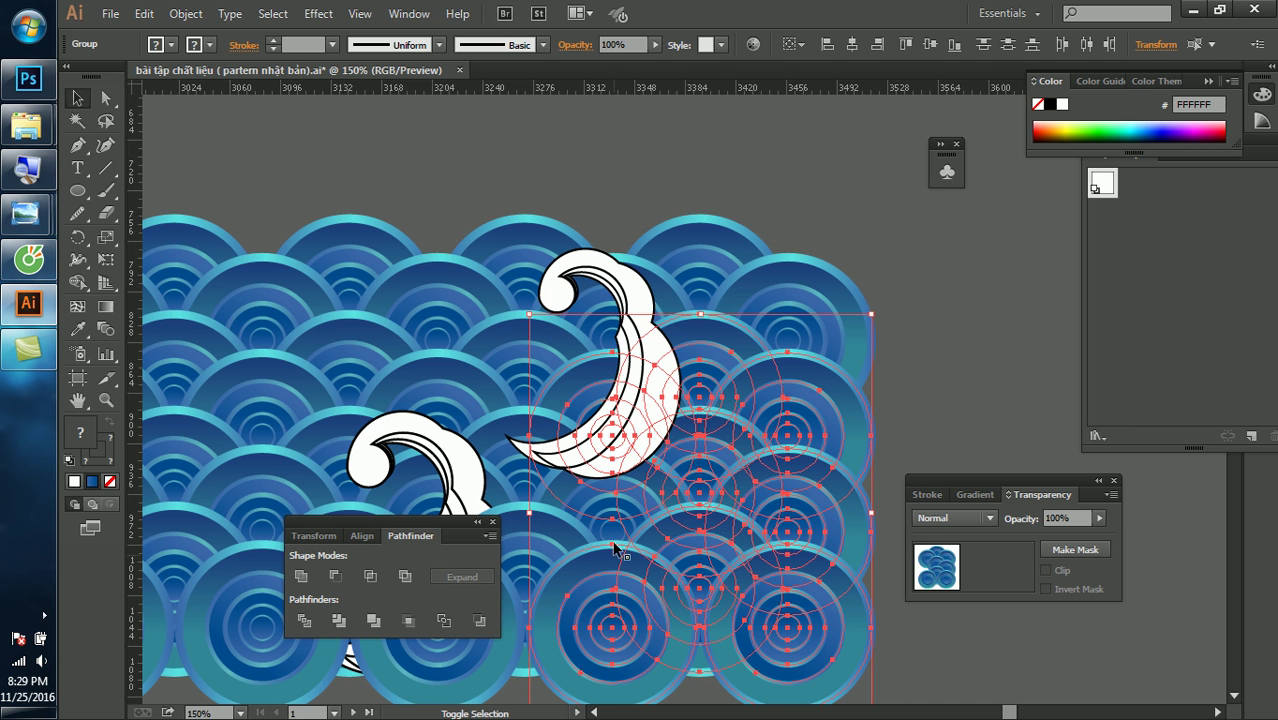
shift+click(537, 537)
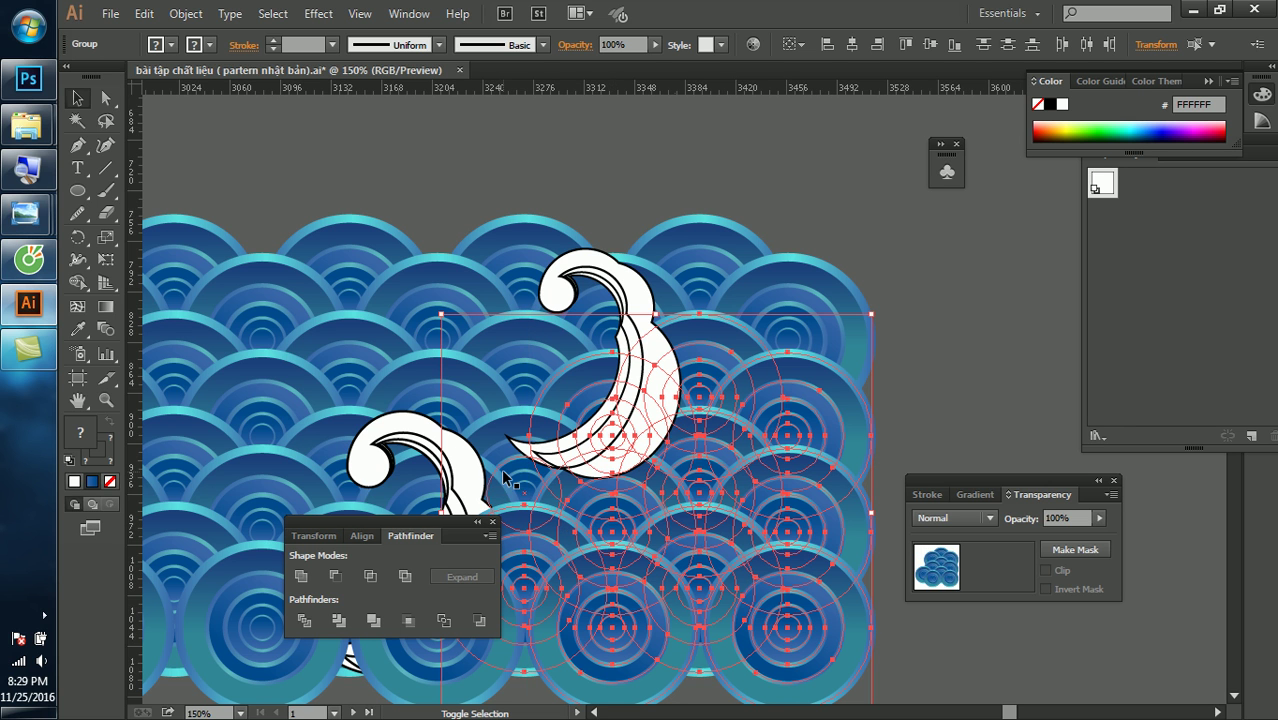
shift+click(527, 389)
key(ctrl+shift+bracketright)
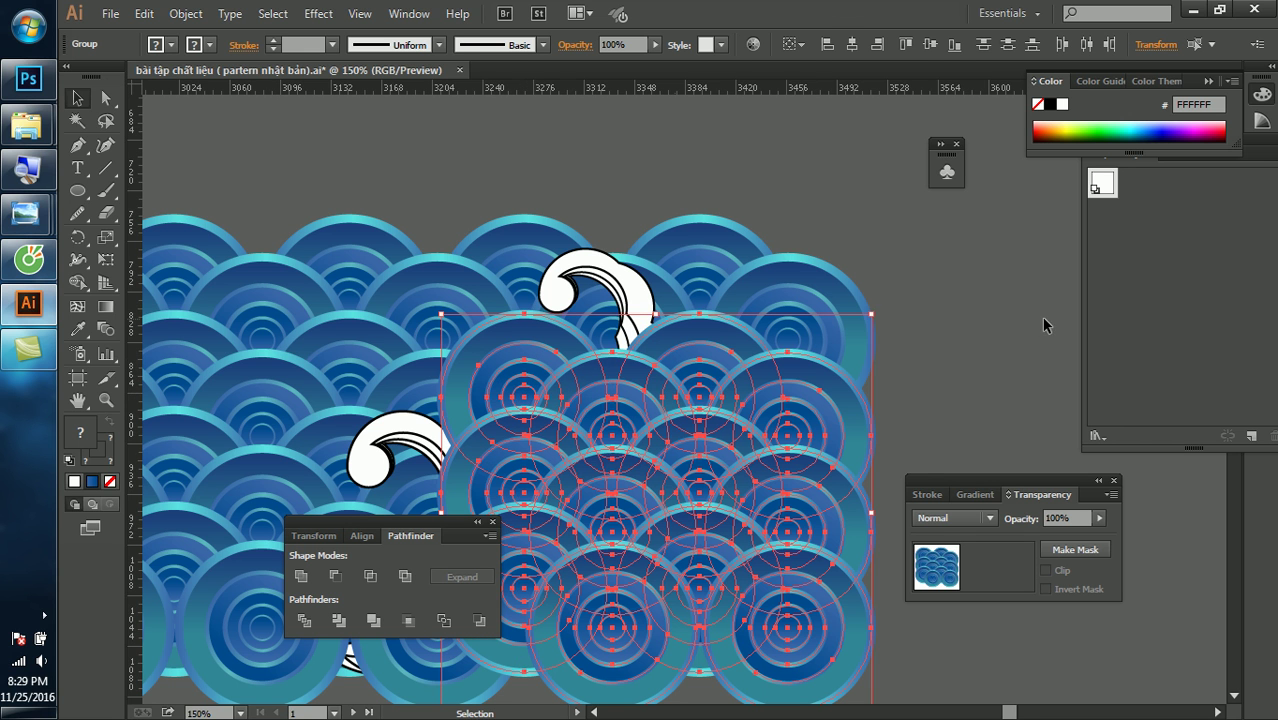
click(1040, 307)
Undo the reorder and the upper crest's last move, restoring crests in front of the scallops
scroll(985, 313, down, 1)
scroll(929, 316, down, 1)
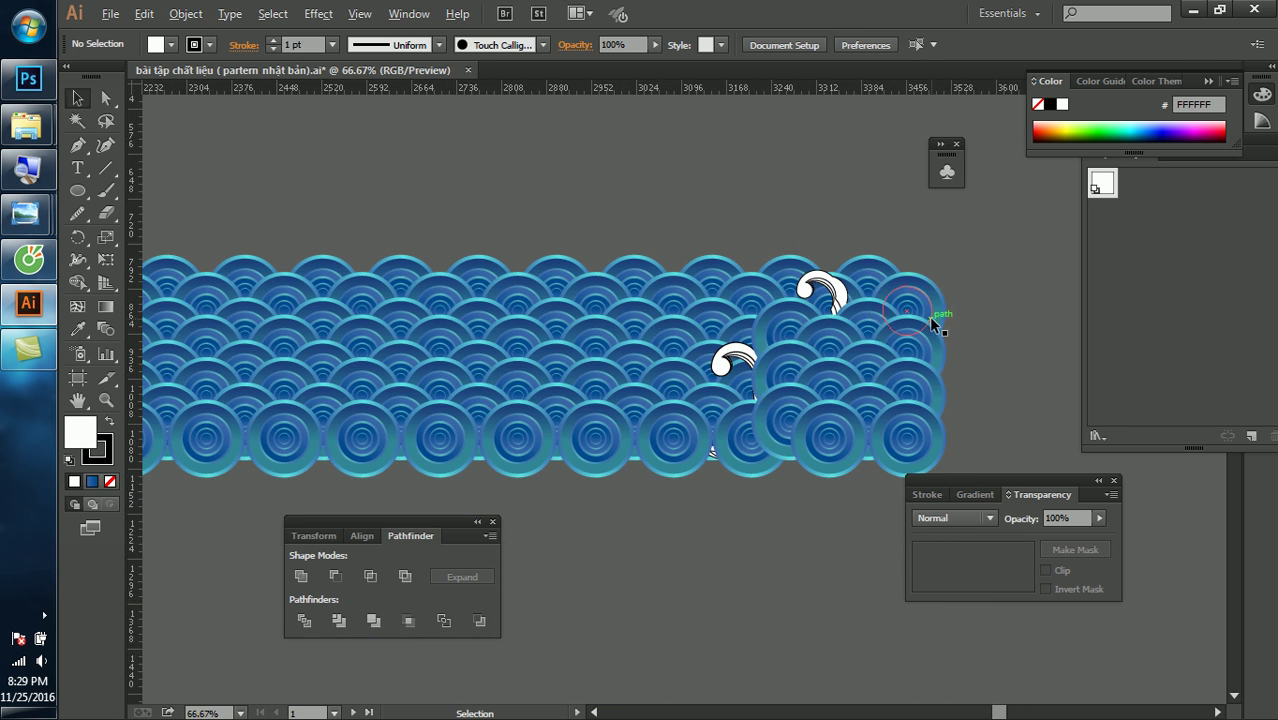
key(ctrl+z)
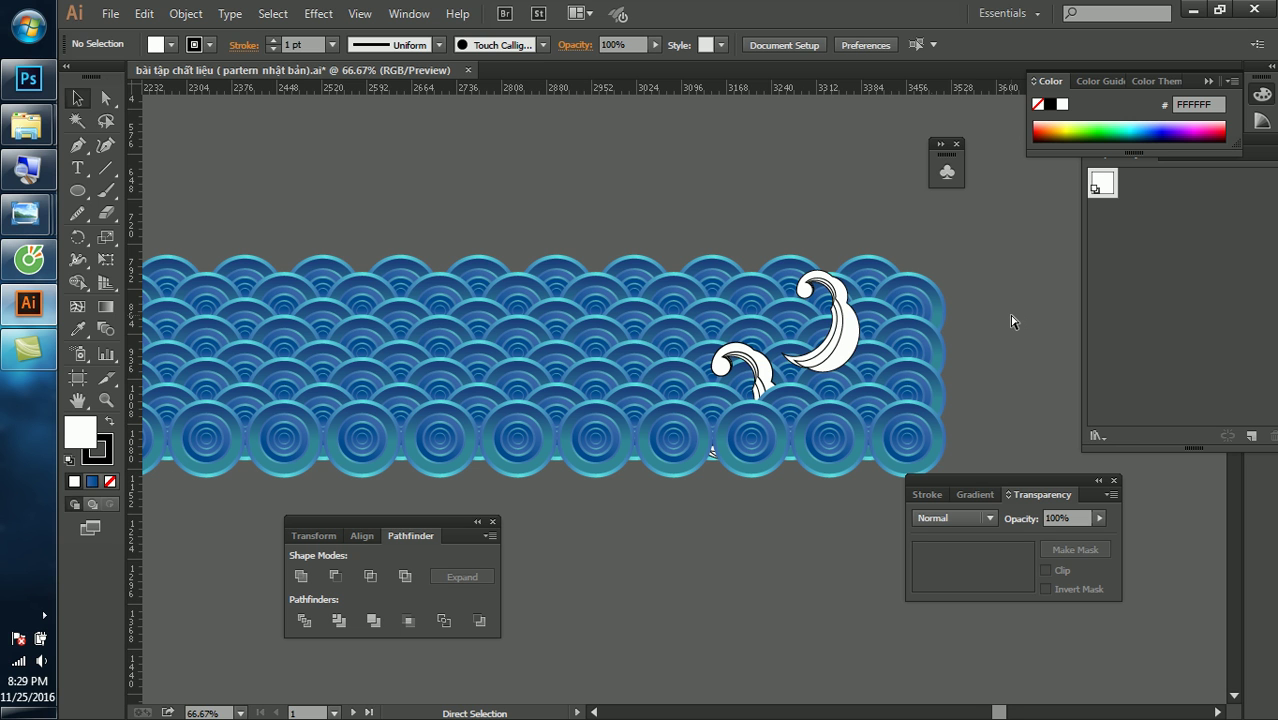
key(ctrl+z)
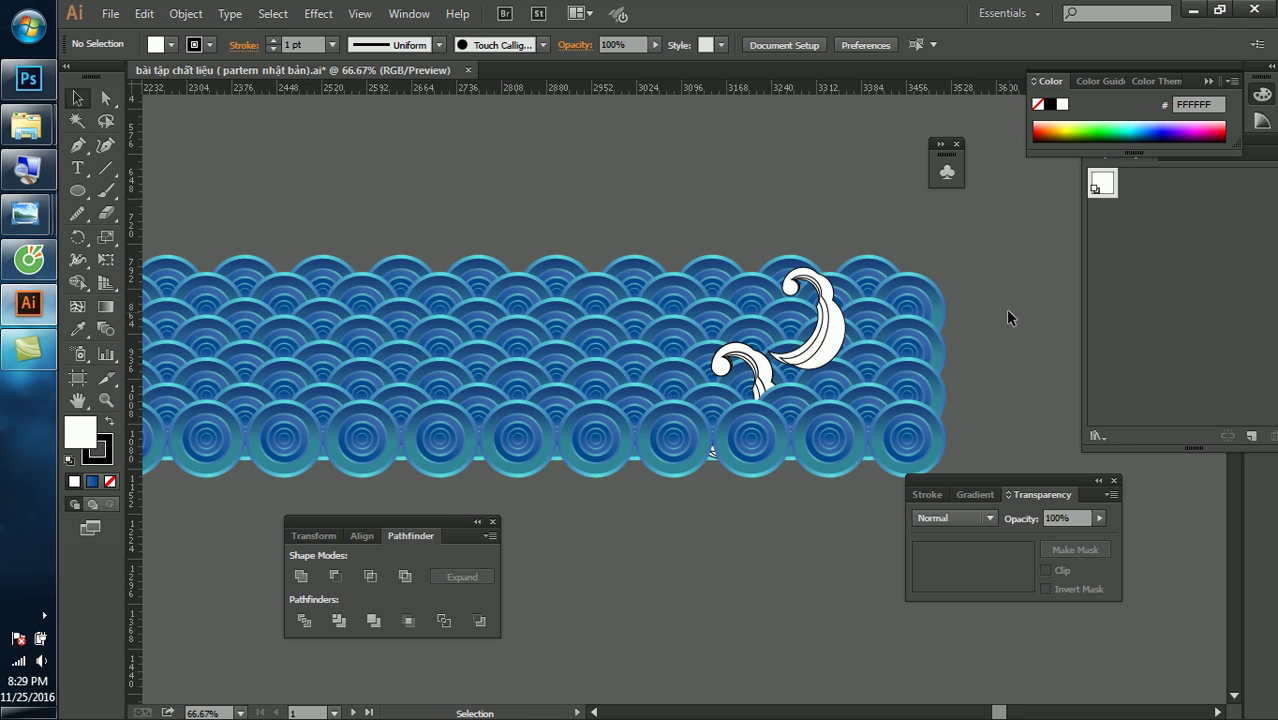
key(ctrl+z)
click(1001, 285)
scroll(855, 285, up, 1)
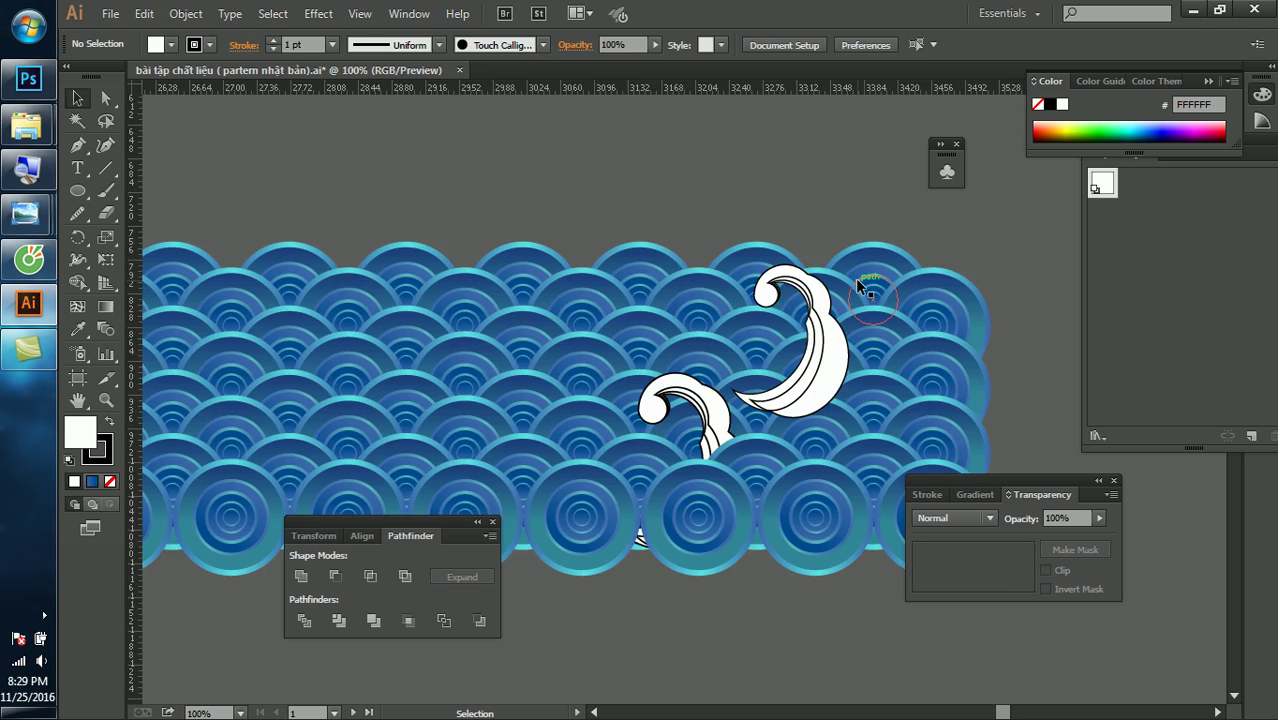
click(855, 280)
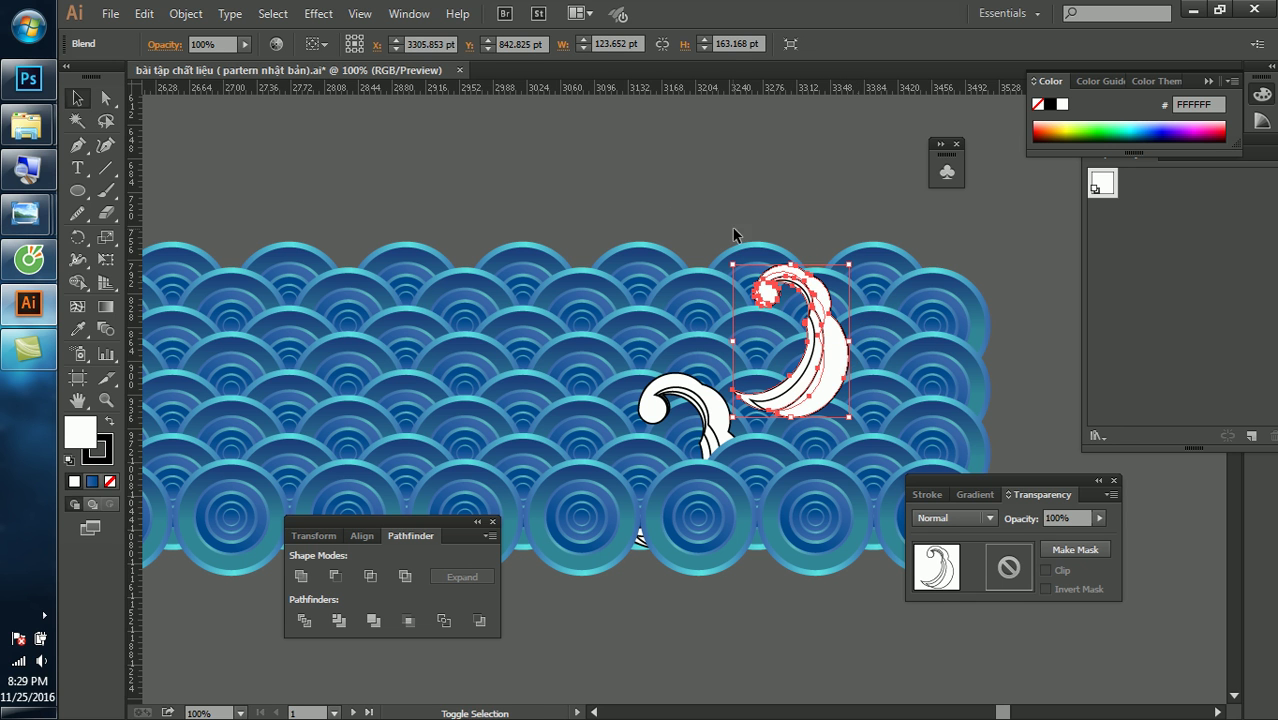
scroll(640, 218, down, 1)
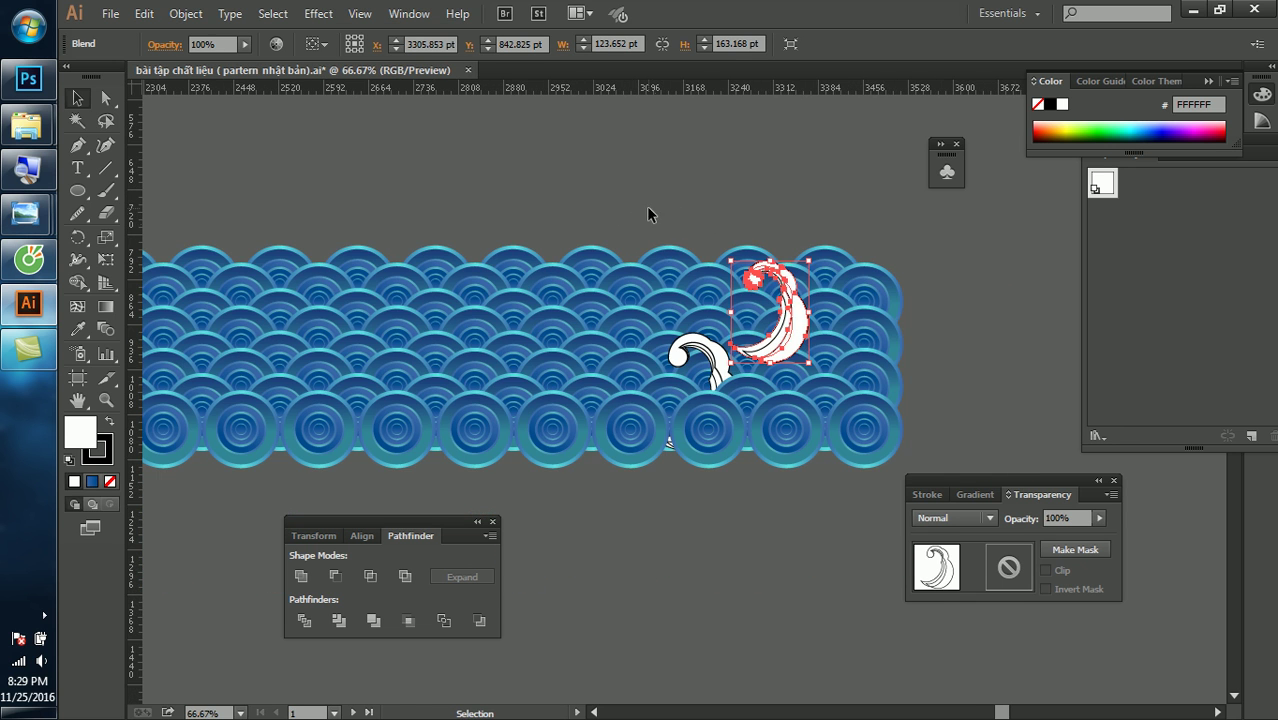
click(648, 214)
scroll(502, 206, left, 2)
scroll(558, 192, down, 1)
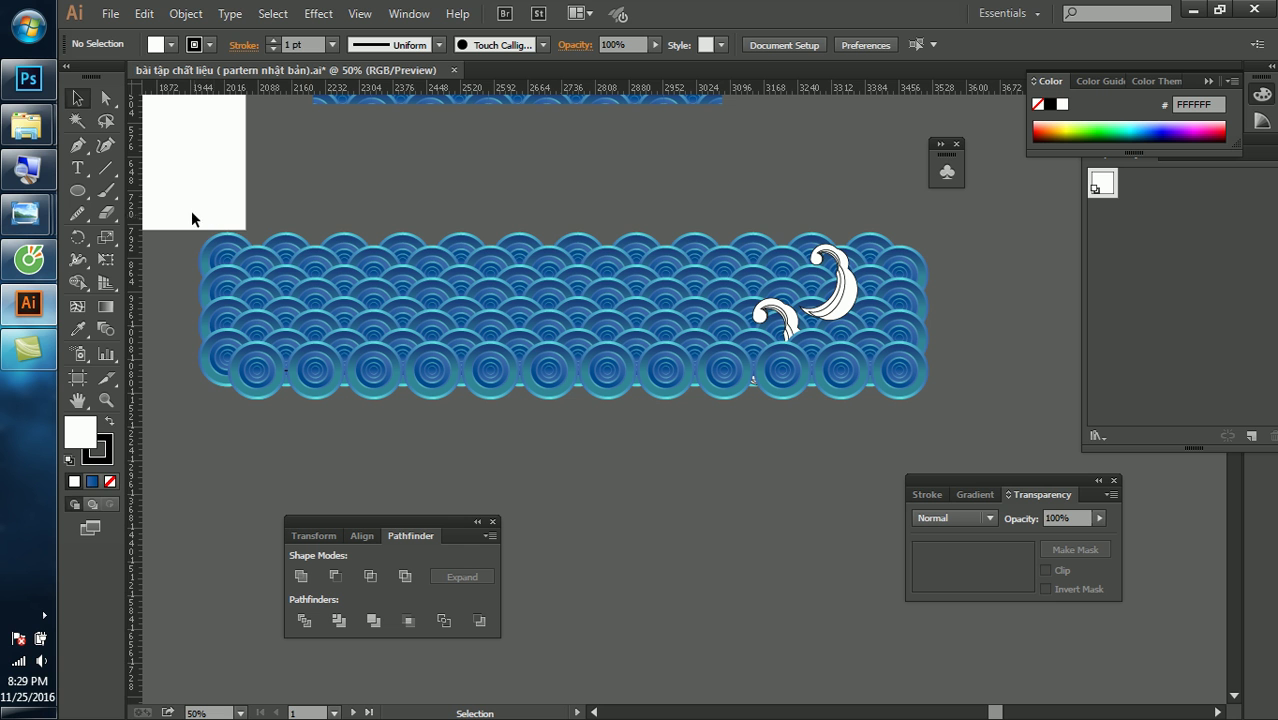
Select the top scallop rows and upper crest, then cancel an upward move
click(927, 260)
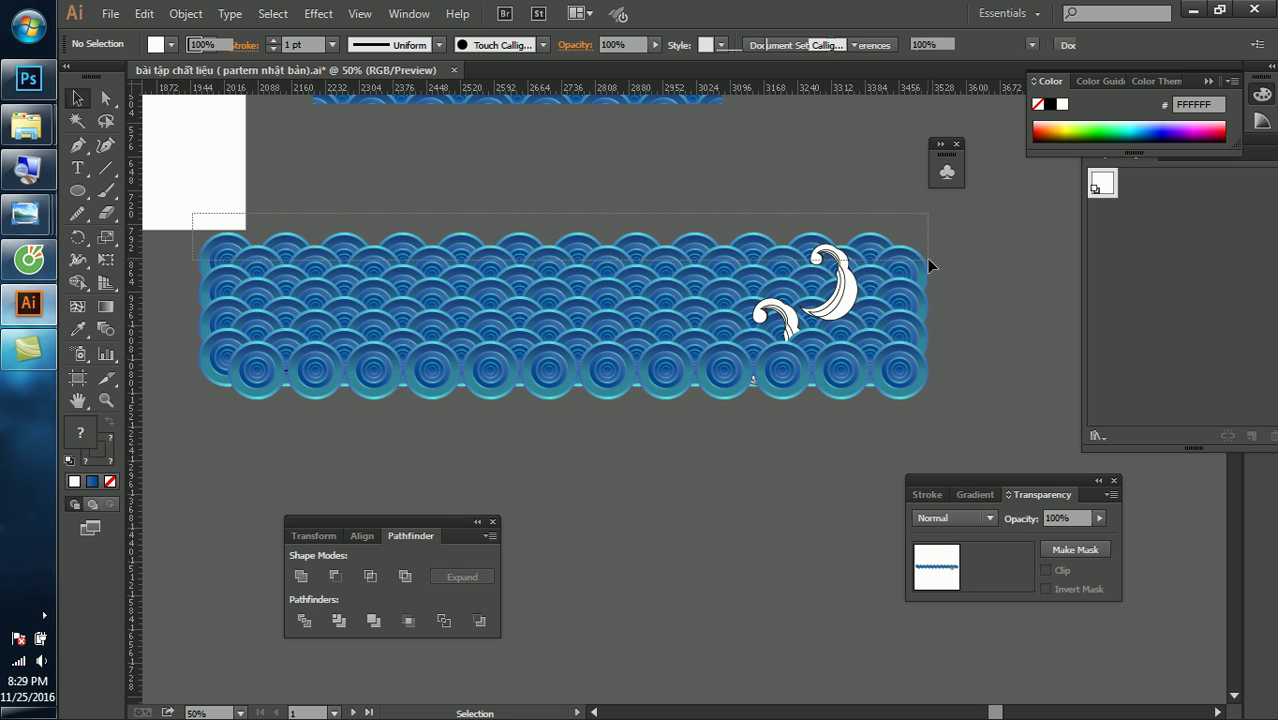
shift+click(845, 268)
drag(845, 268, 840, 160)
key(ctrl+z)
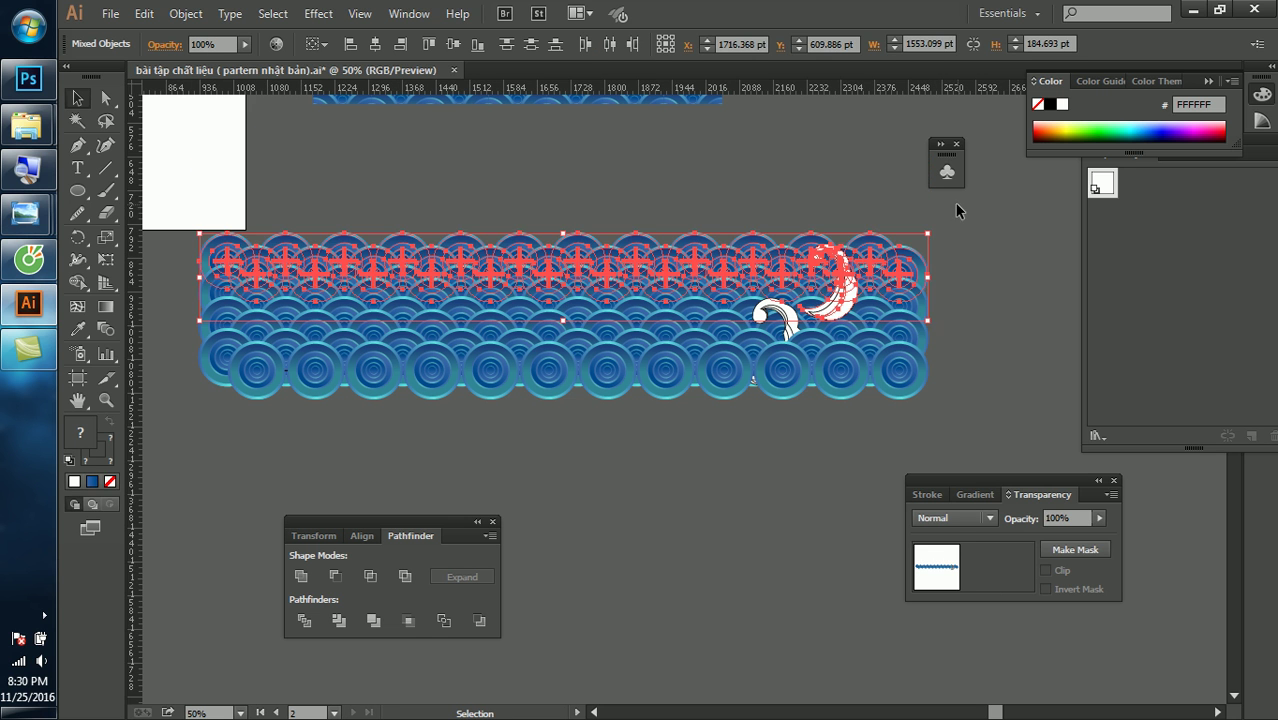
Open the Symbols library and collapse it again
click(946, 172)
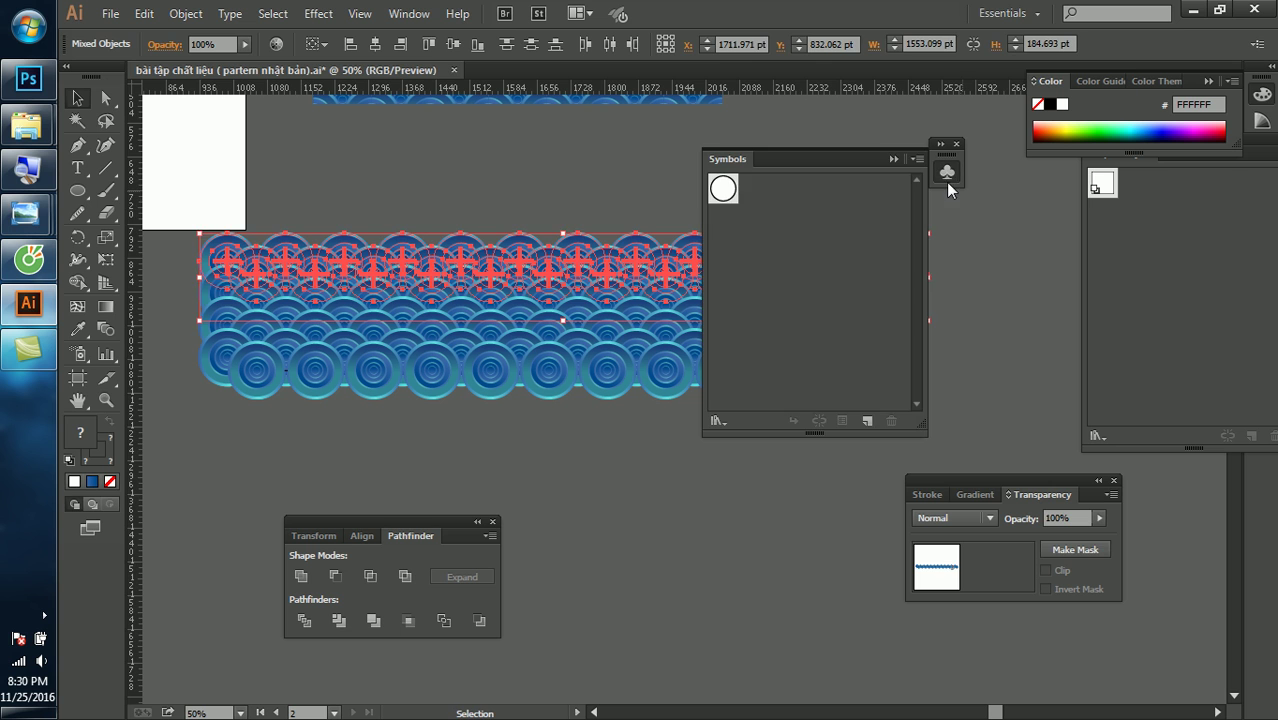
click(999, 233)
click(892, 158)
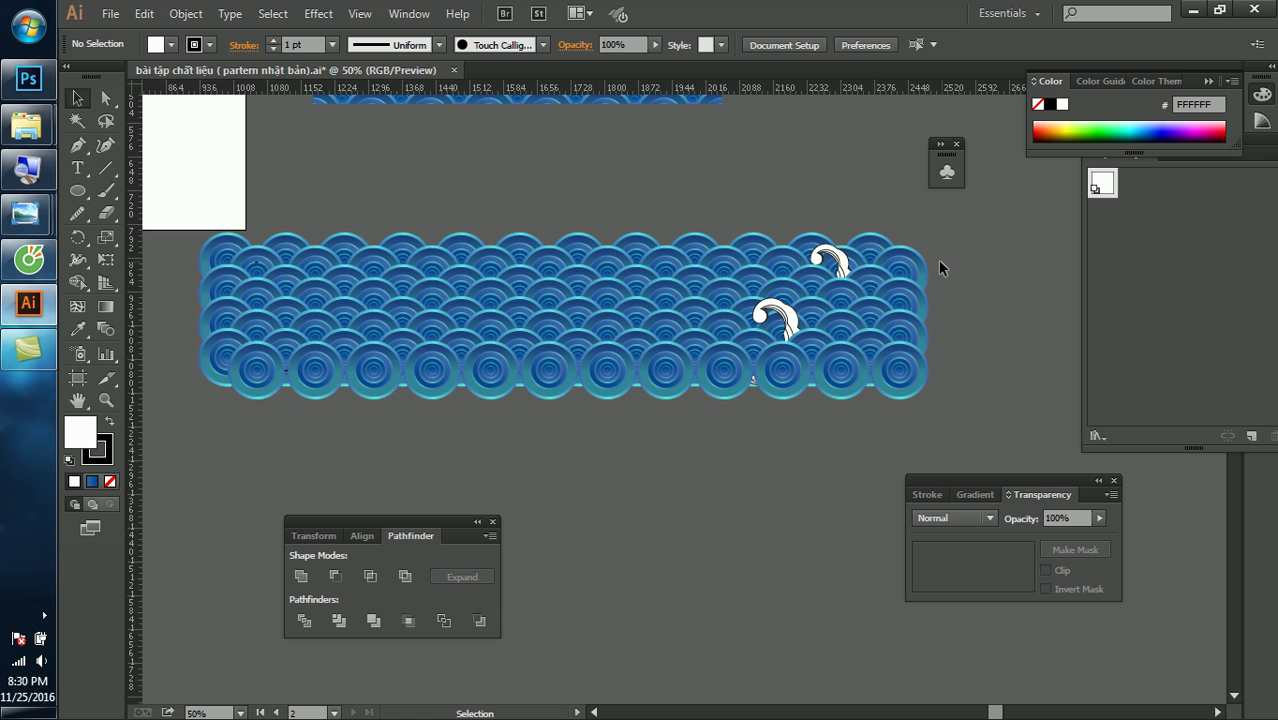
scroll(880, 262, up, 2)
scroll(800, 268, up, 3)
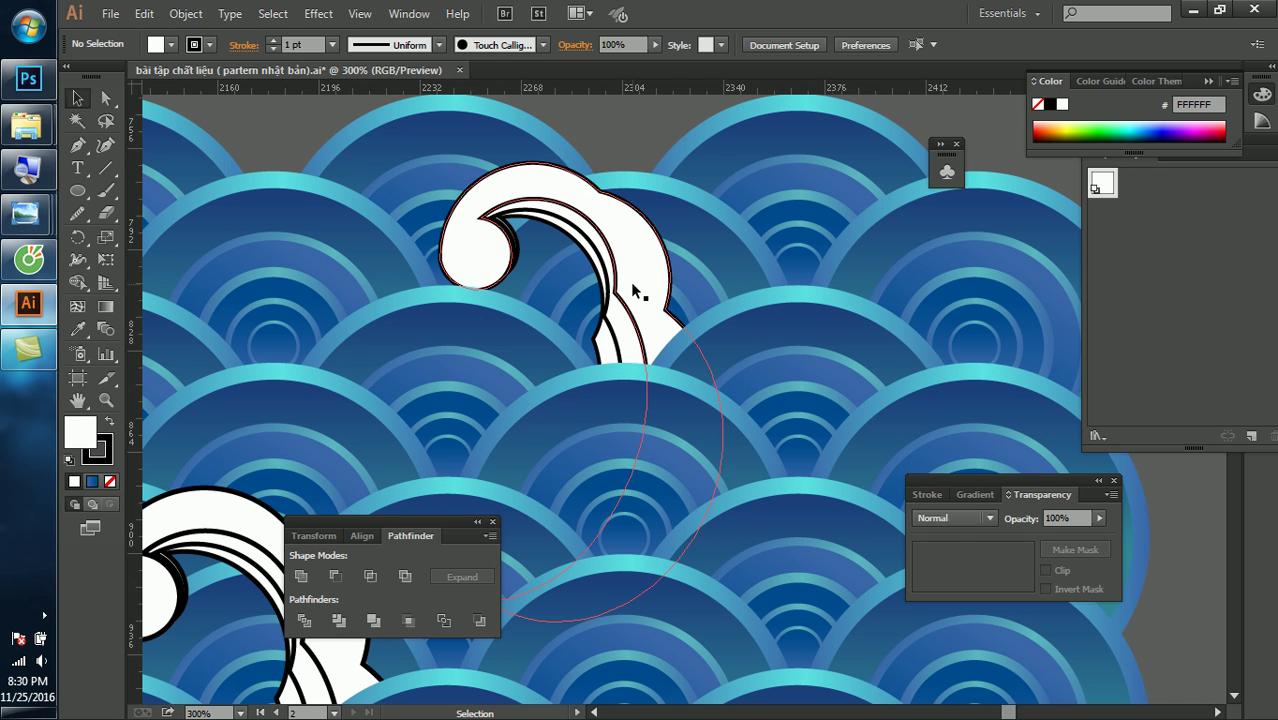
Inspect the upper wave crest blend, then pan over to the reference artwork
click(640, 320)
scroll(690, 352, up, 1)
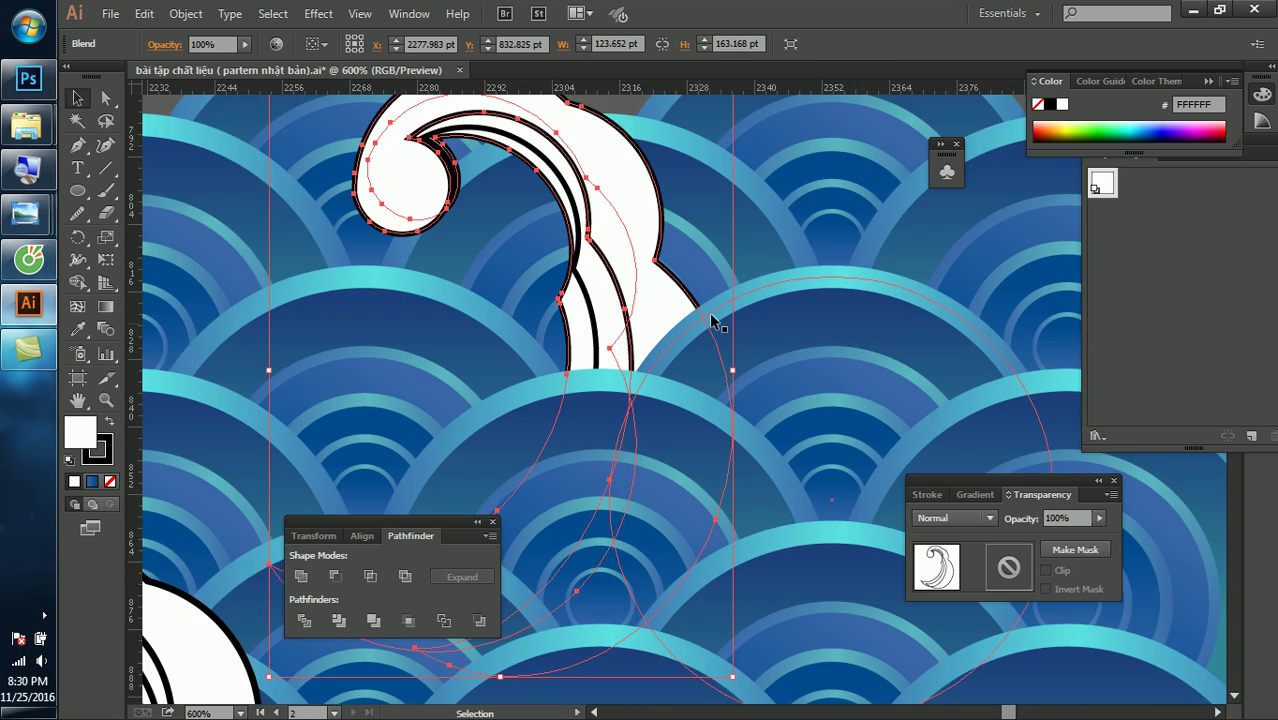
scroll(583, 385, up, 1)
scroll(567, 374, down, 4)
scroll(571, 371, down, 3)
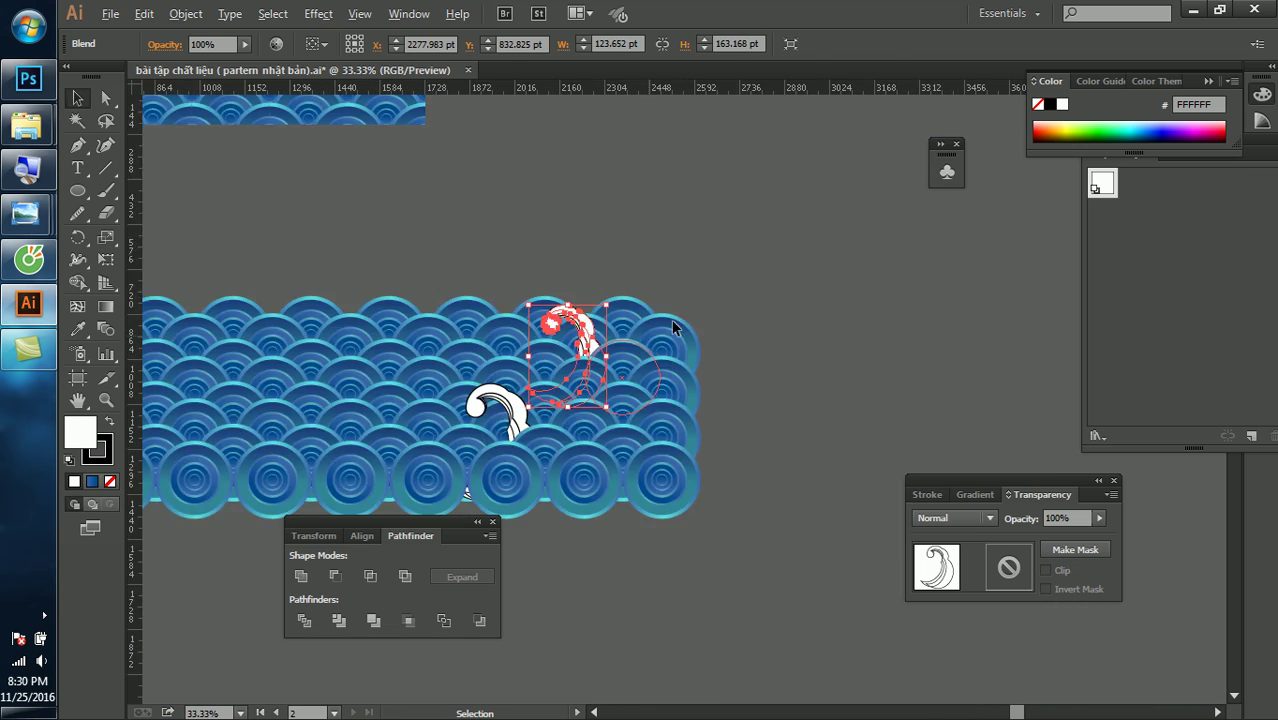
click(688, 297)
drag(688, 297, 996, 323)
drag(242, 270, 613, 356)
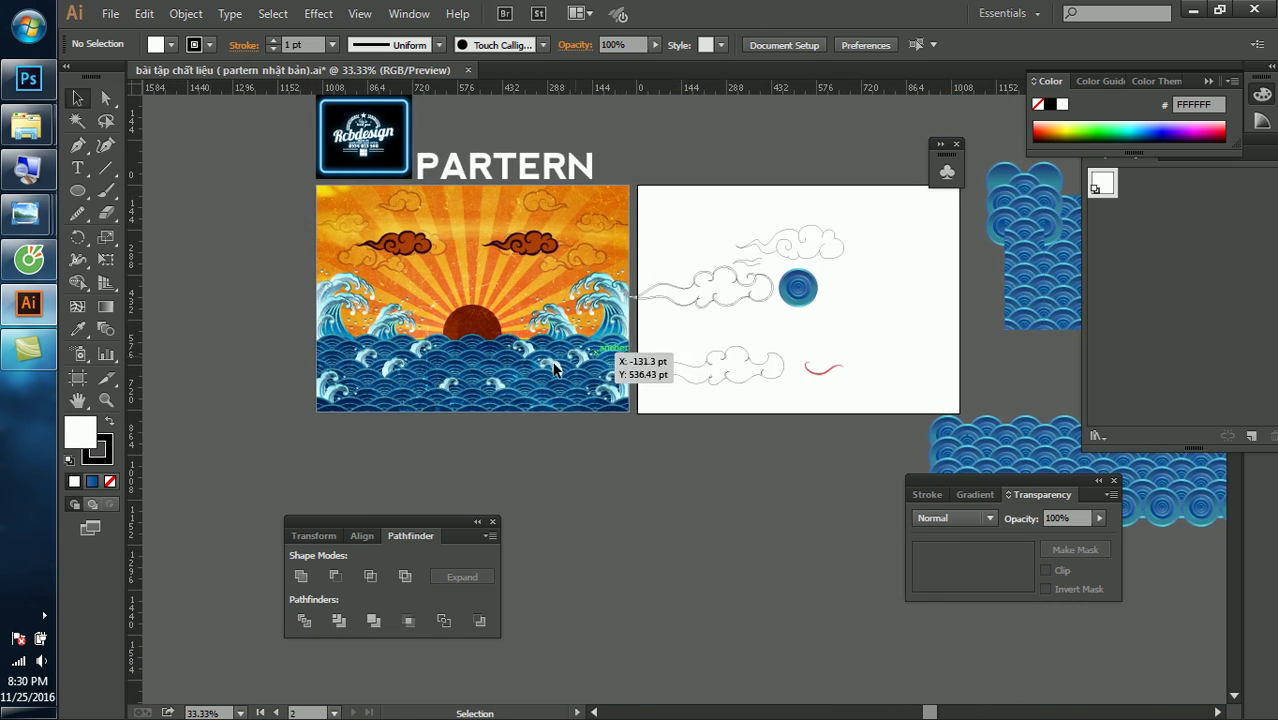
Zoom into the poster's waves and pan to its left side
scroll(541, 390, up, 1)
scroll(455, 388, up, 2)
drag(455, 388, 670, 382)
drag(484, 384, 709, 400)
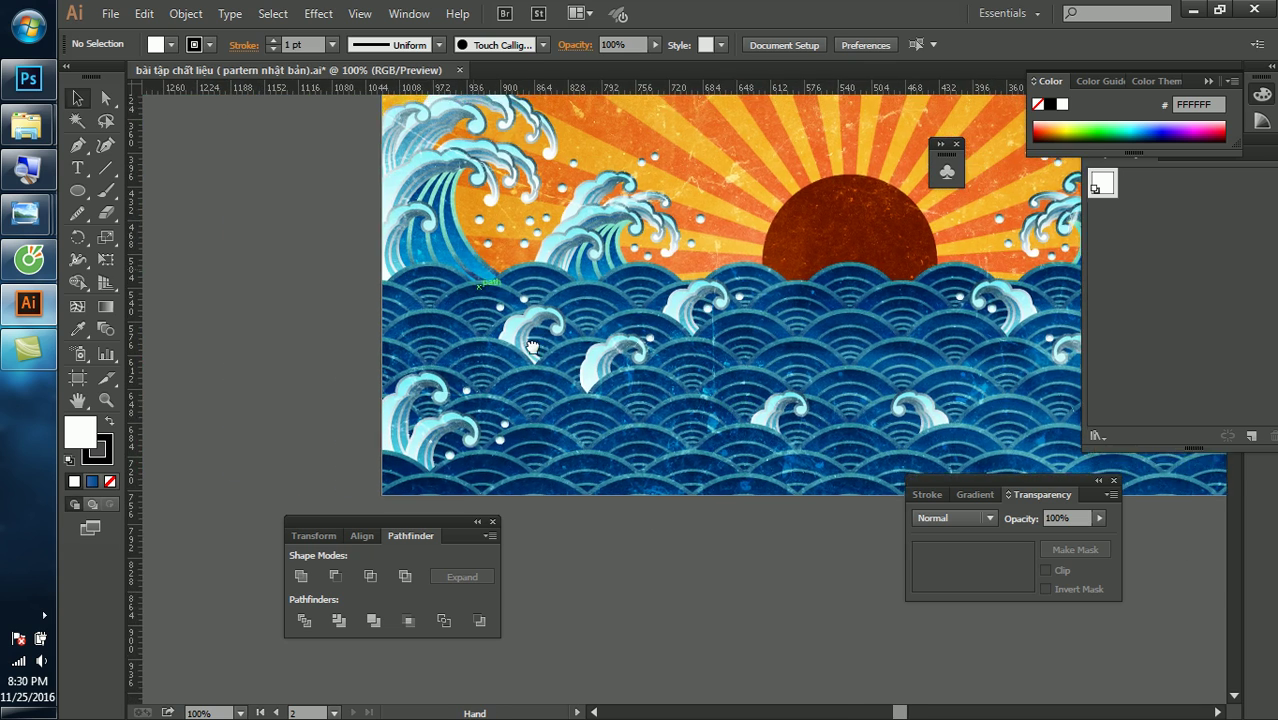
scroll(545, 290, up, 1)
scroll(545, 290, up, 1)
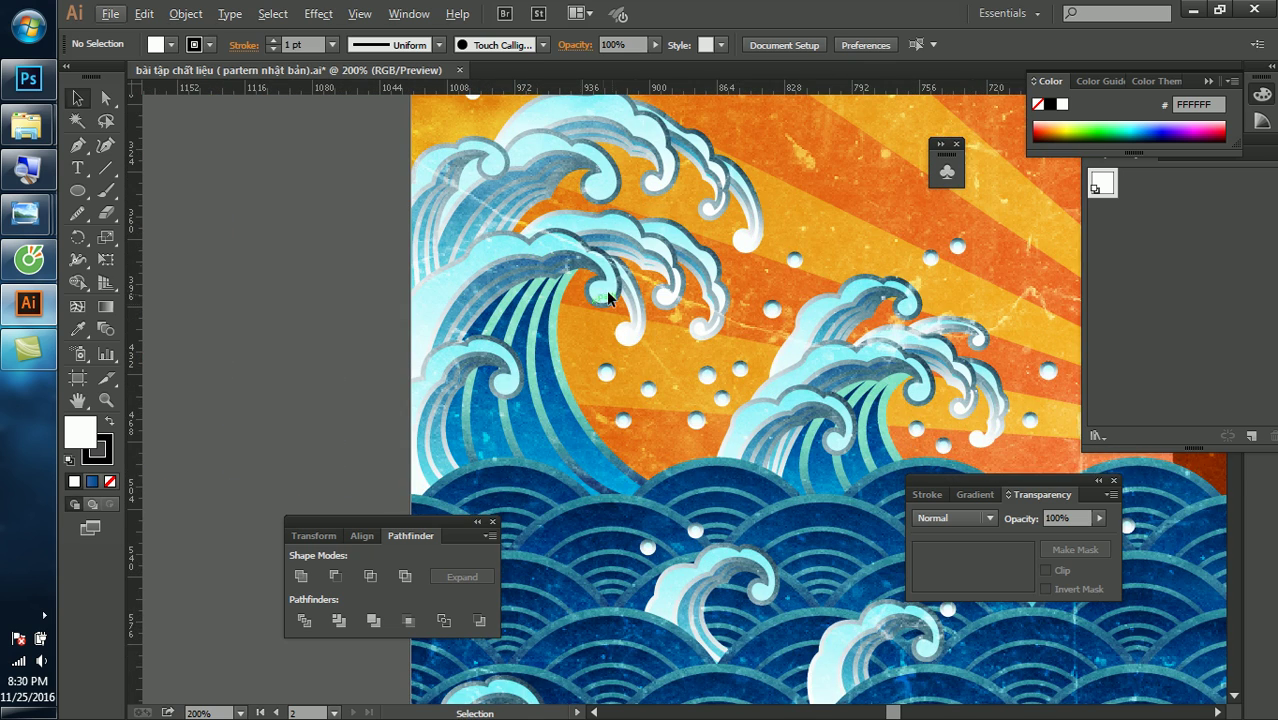
scroll(606, 290, up, 2)
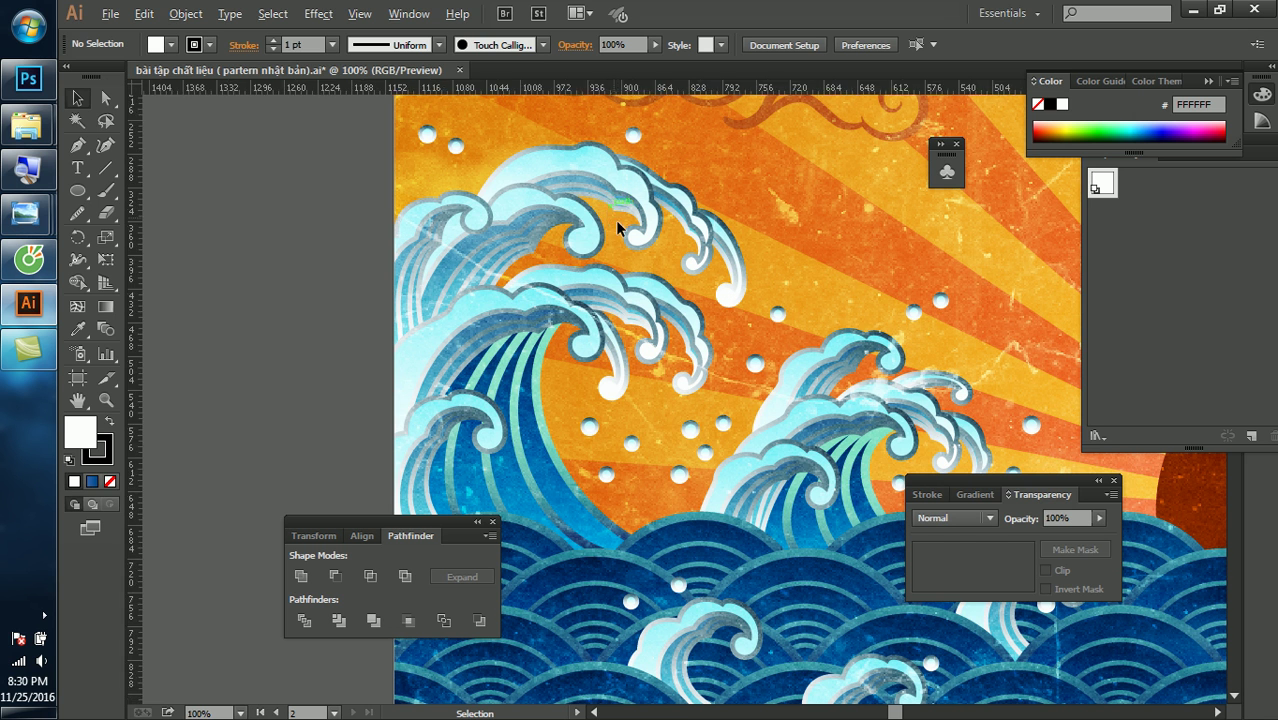
Zoom out and pan right to the blue scallop pattern and white crests
scroll(615, 220, down, 4)
drag(1016, 412, 744, 336)
scroll(744, 336, right, 3)
scroll(655, 250, right, 3)
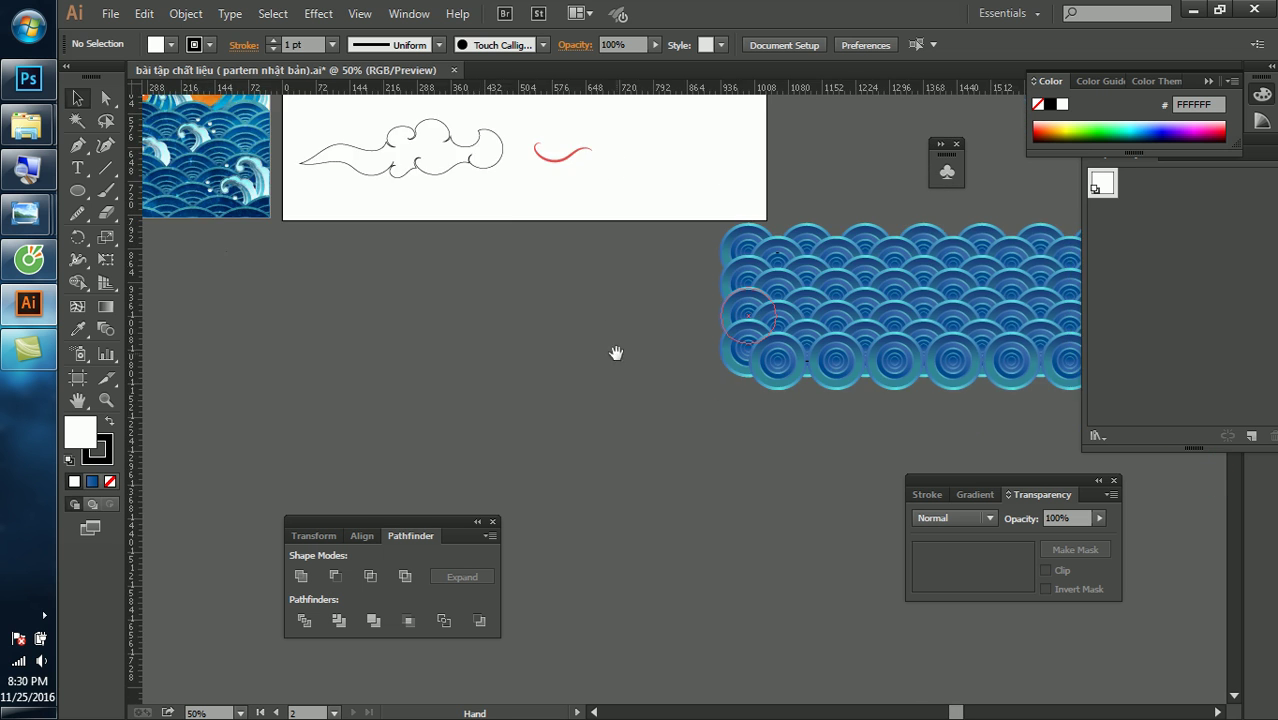
scroll(612, 350, right, 3)
scroll(379, 302, right, 2)
Move a white wave crest below the pattern and expand its blend
drag(866, 290, 559, 494)
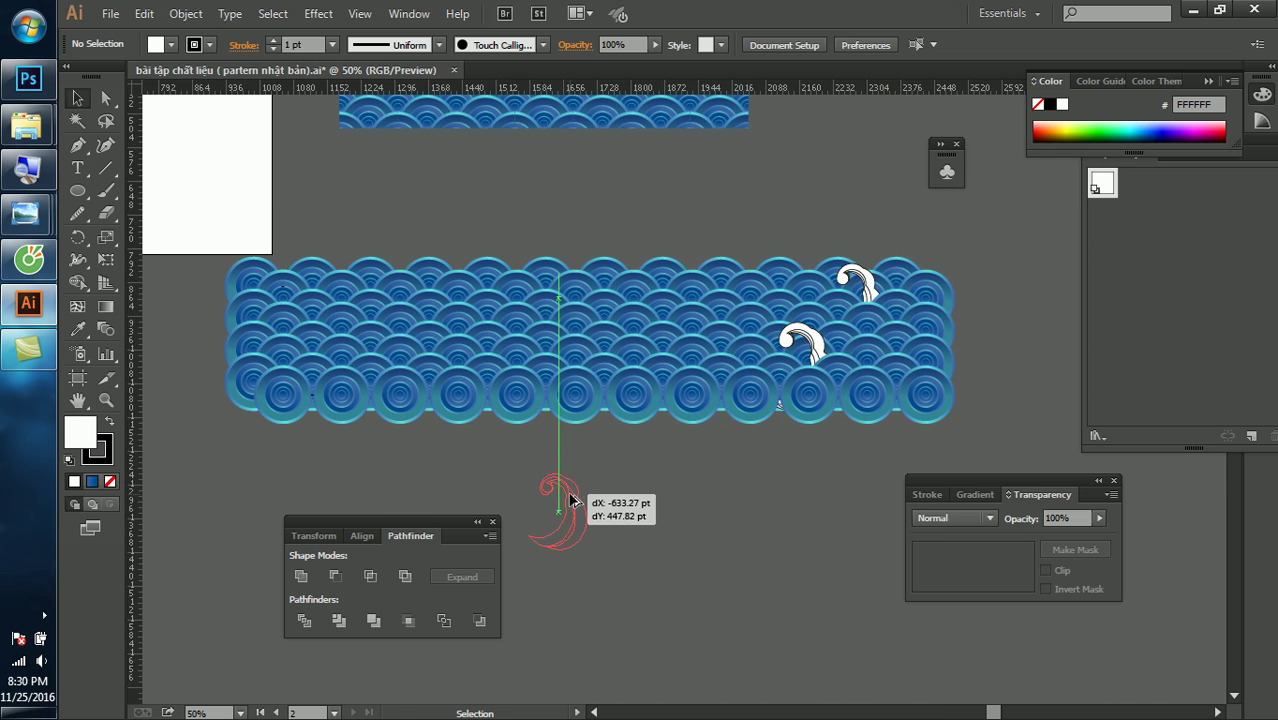
key(ctrl+plus)
key(ctrl+plus)
key(ctrl+plus)
key(ctrl+plus)
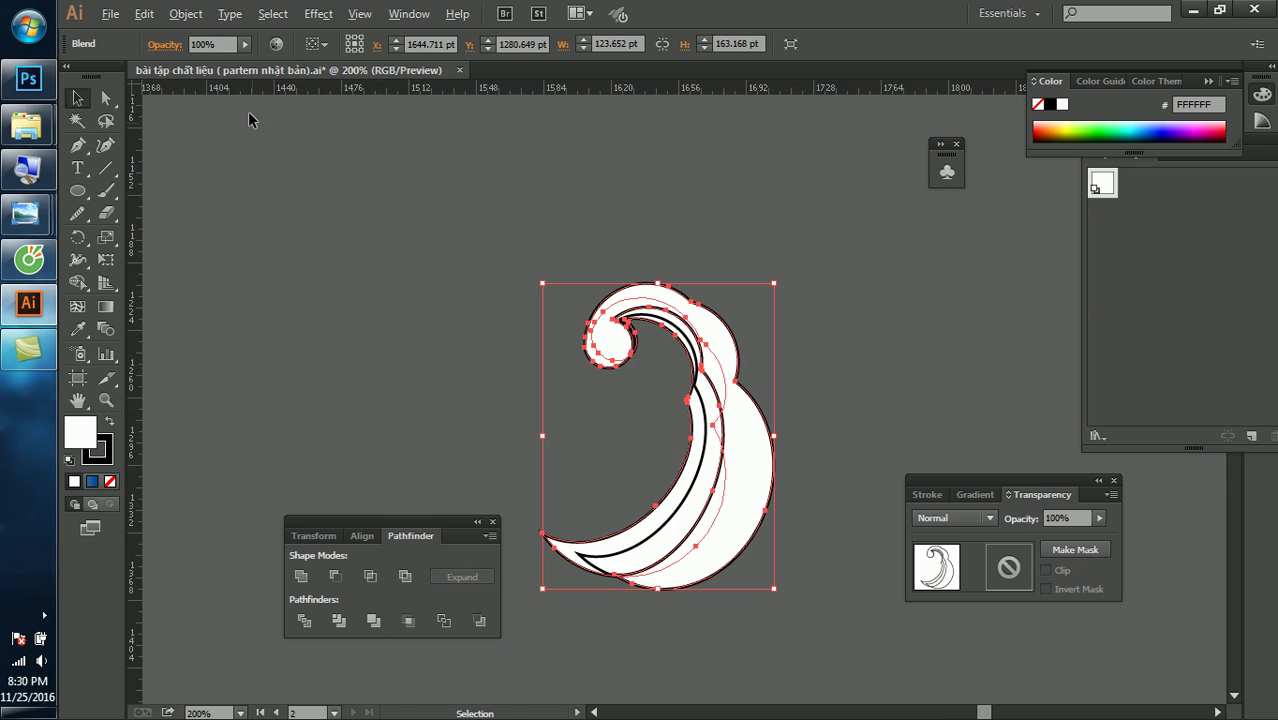
key(ctrl+plus)
click(185, 13)
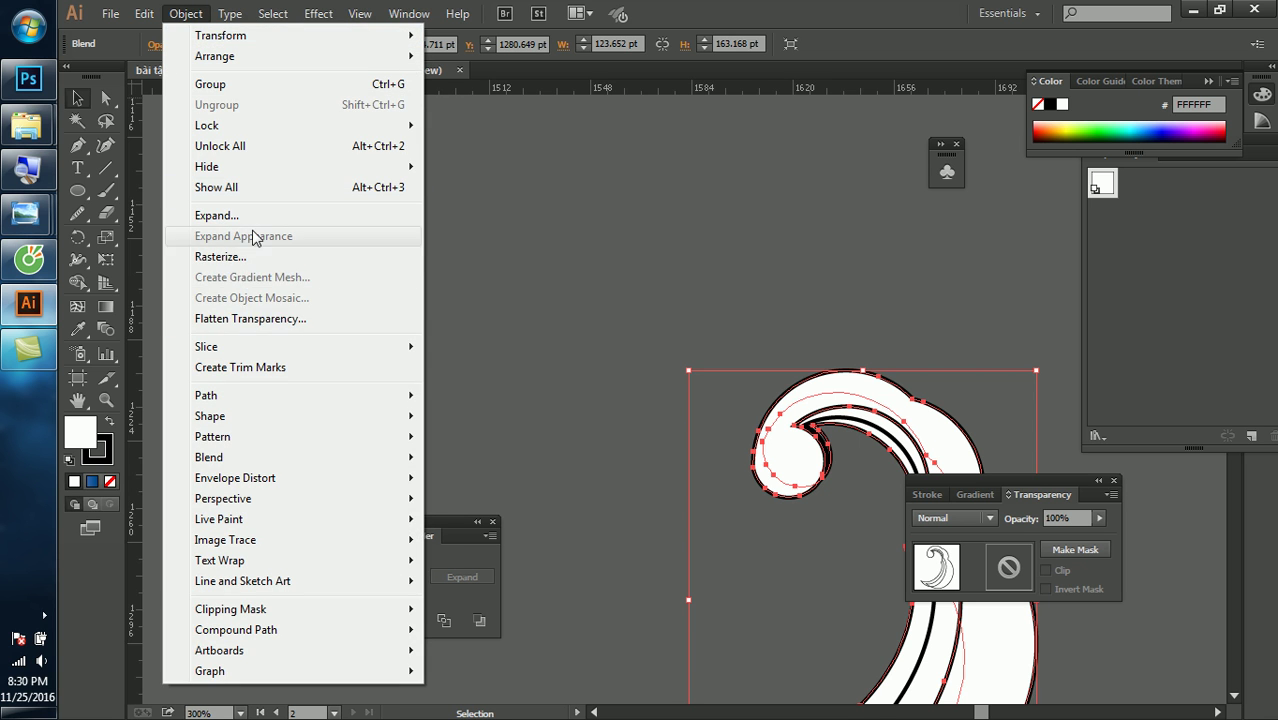
click(225, 215)
click(294, 296)
Ungroup the expanded crest and reposition two of its paths
click(927, 342)
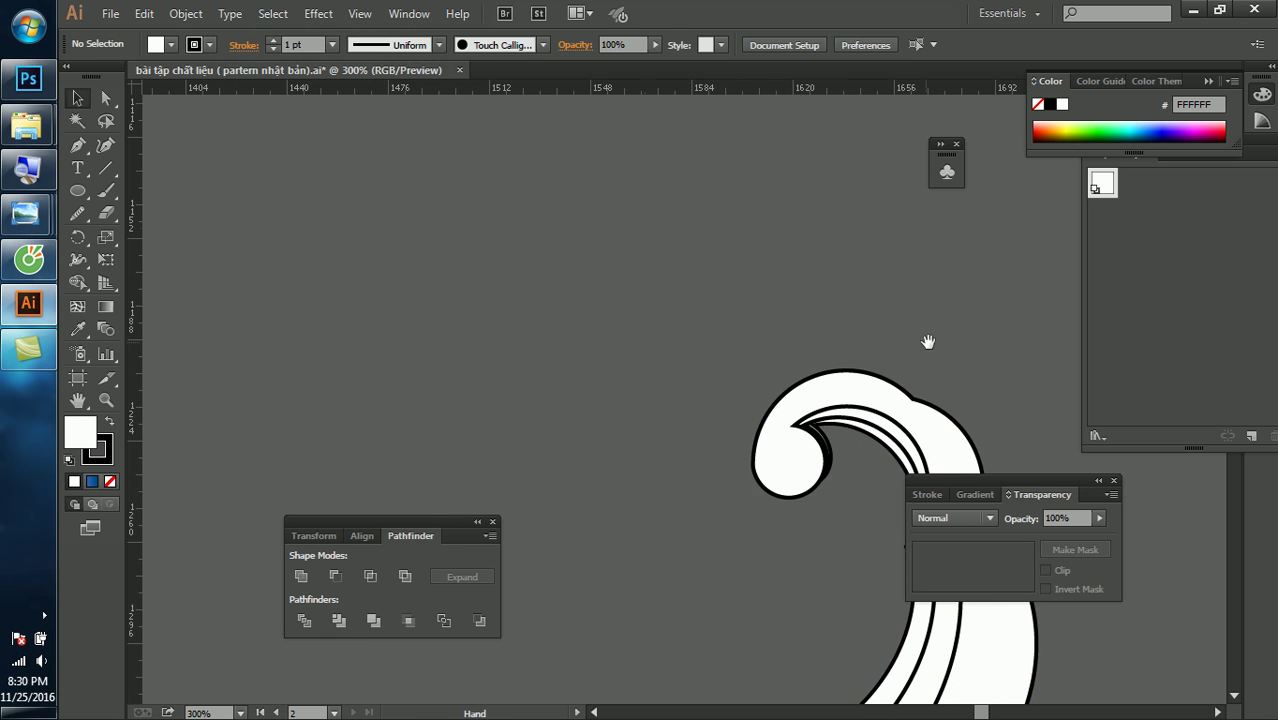
drag(927, 342, 681, 187)
click(661, 266)
right_click(661, 266)
click(715, 374)
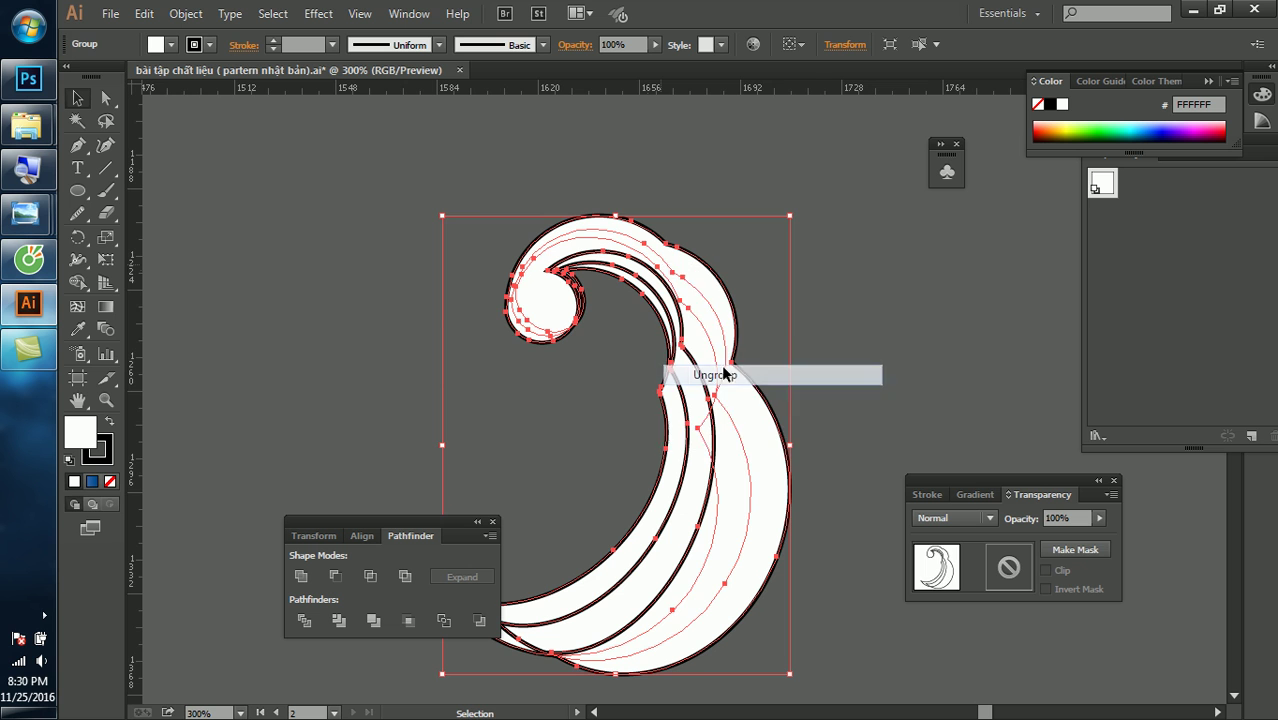
mouse_move(730, 387)
mouse_down()
mouse_move(783, 410)
mouse_move(712, 423)
mouse_move(755, 445)
mouse_up()
click(922, 418)
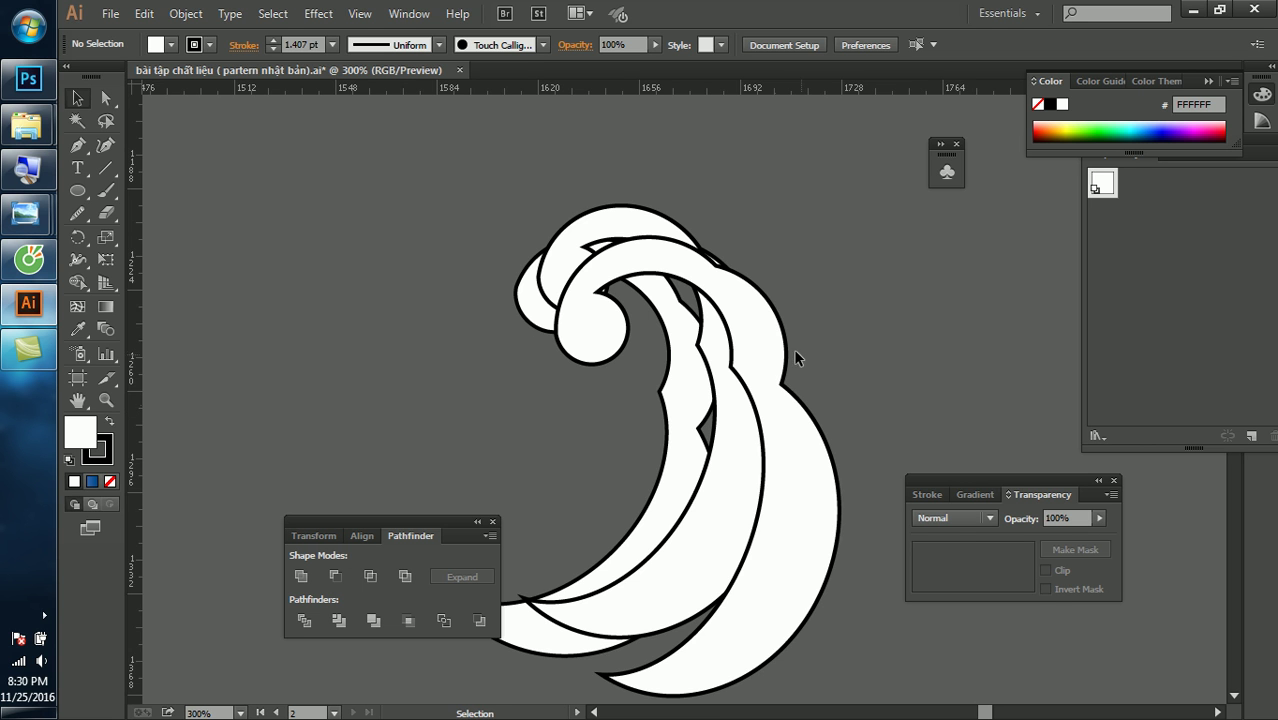
drag(795, 357, 765, 345)
Zoom out and pan across the canvas to review the wave artwork
key(ctrl+1)
click(887, 257)
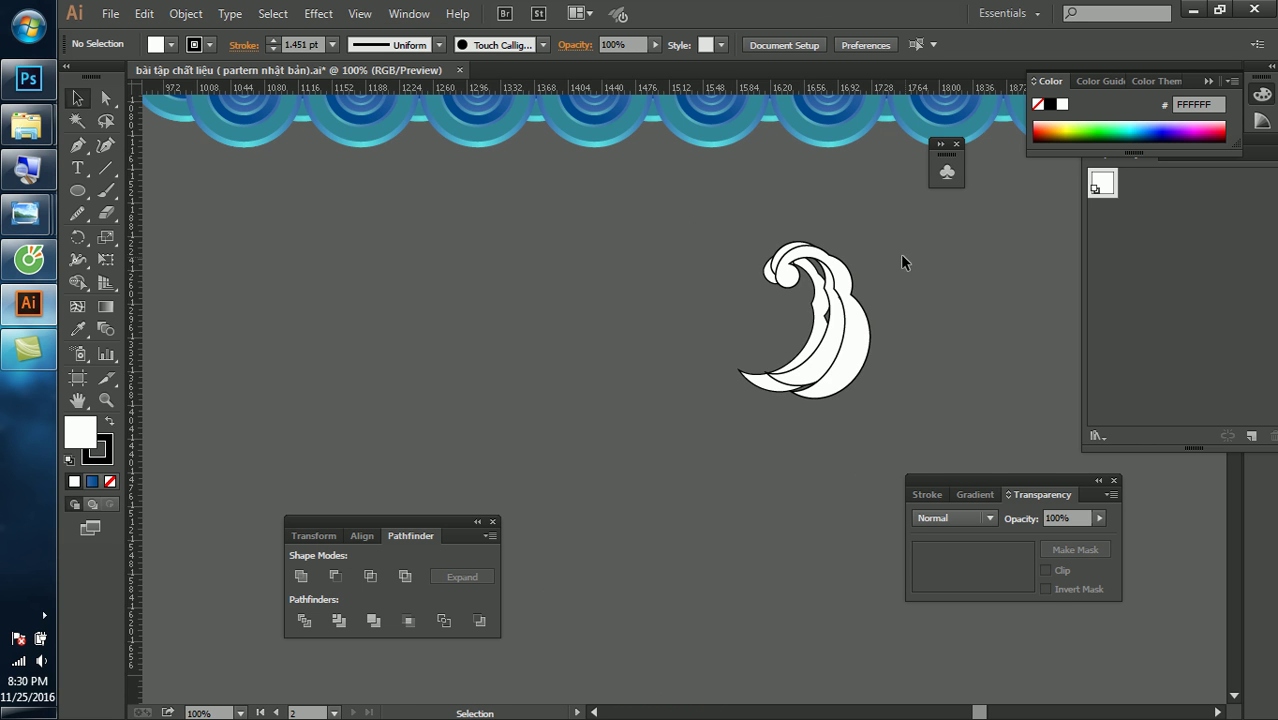
key(ctrl+minus)
key(ctrl+minus)
mouse_move(213, 244)
mouse_down()
mouse_move(550, 377)
mouse_move(828, 370)
mouse_up()
key(ctrl+plus)
drag(286, 333, 476, 333)
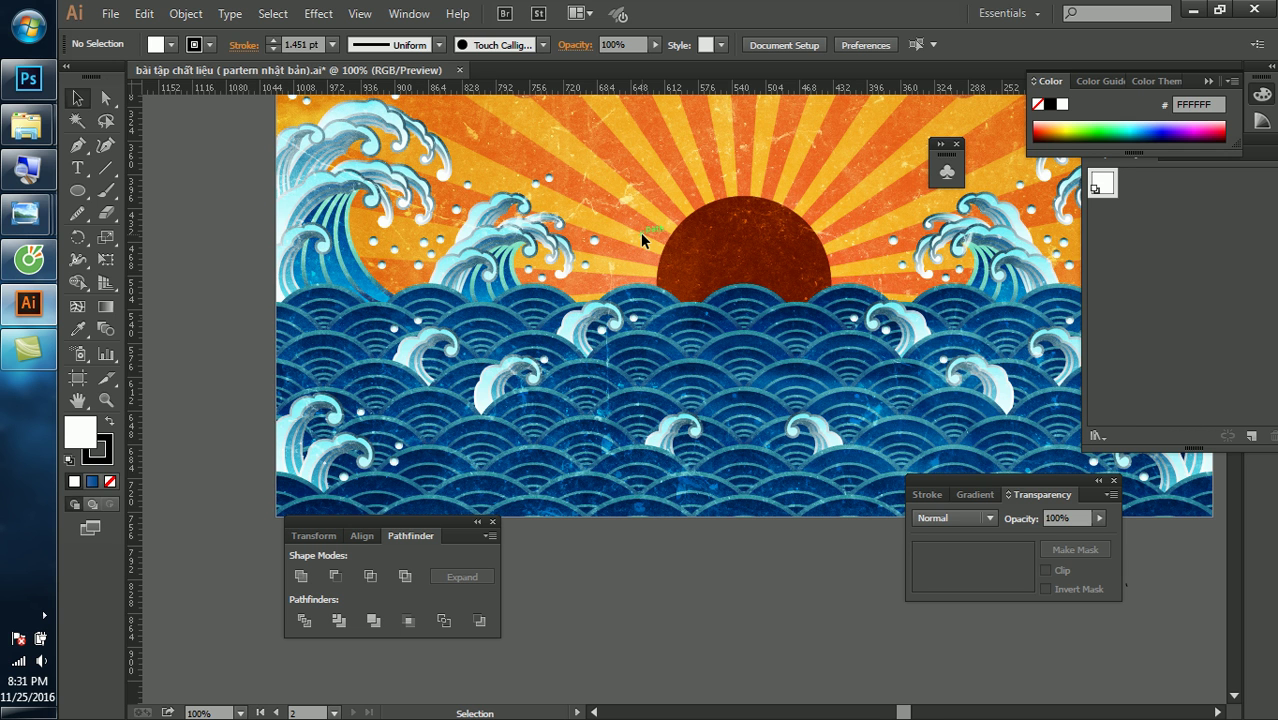
scroll(640, 232, down, 3)
scroll(640, 232, down, 2)
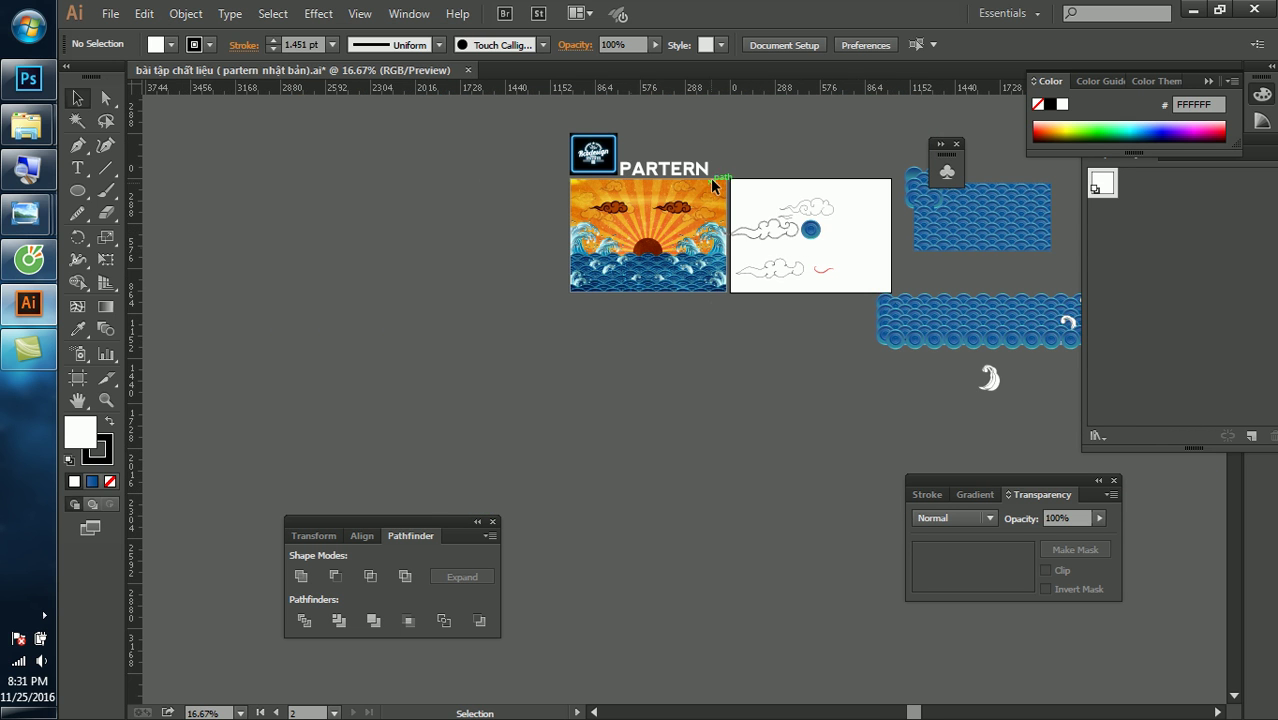
click(1193, 9)
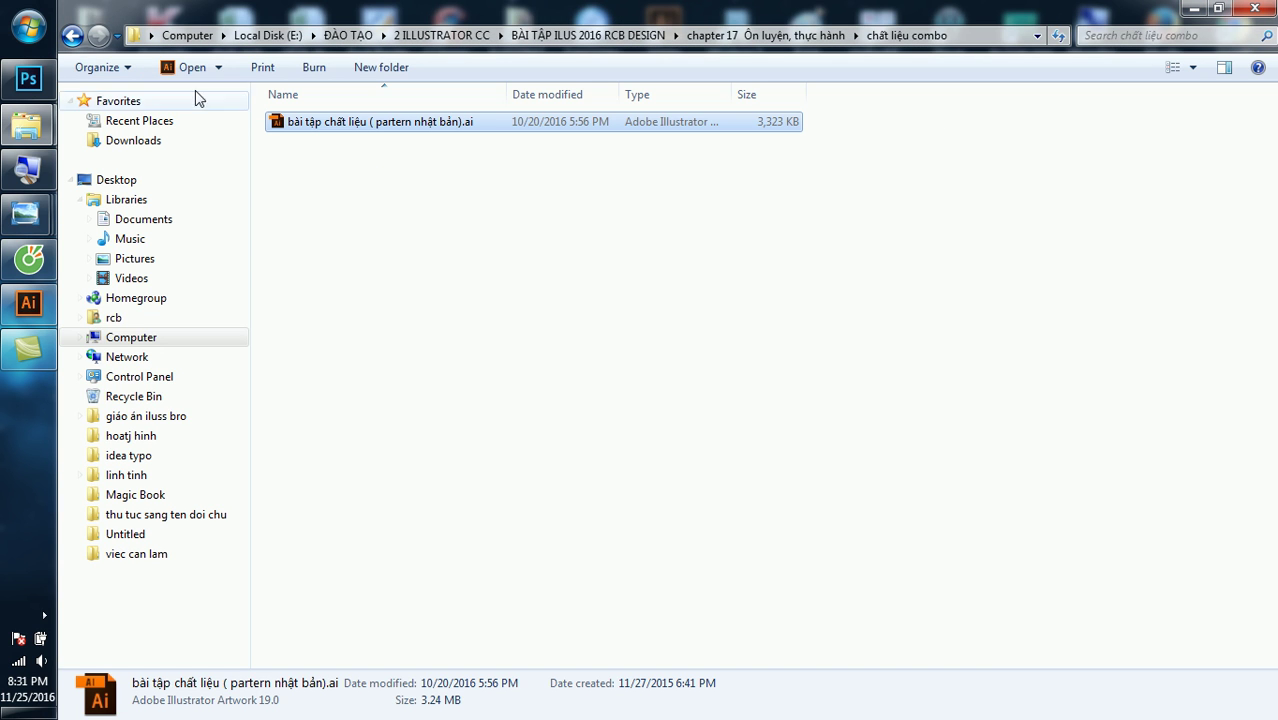
click(30, 303)
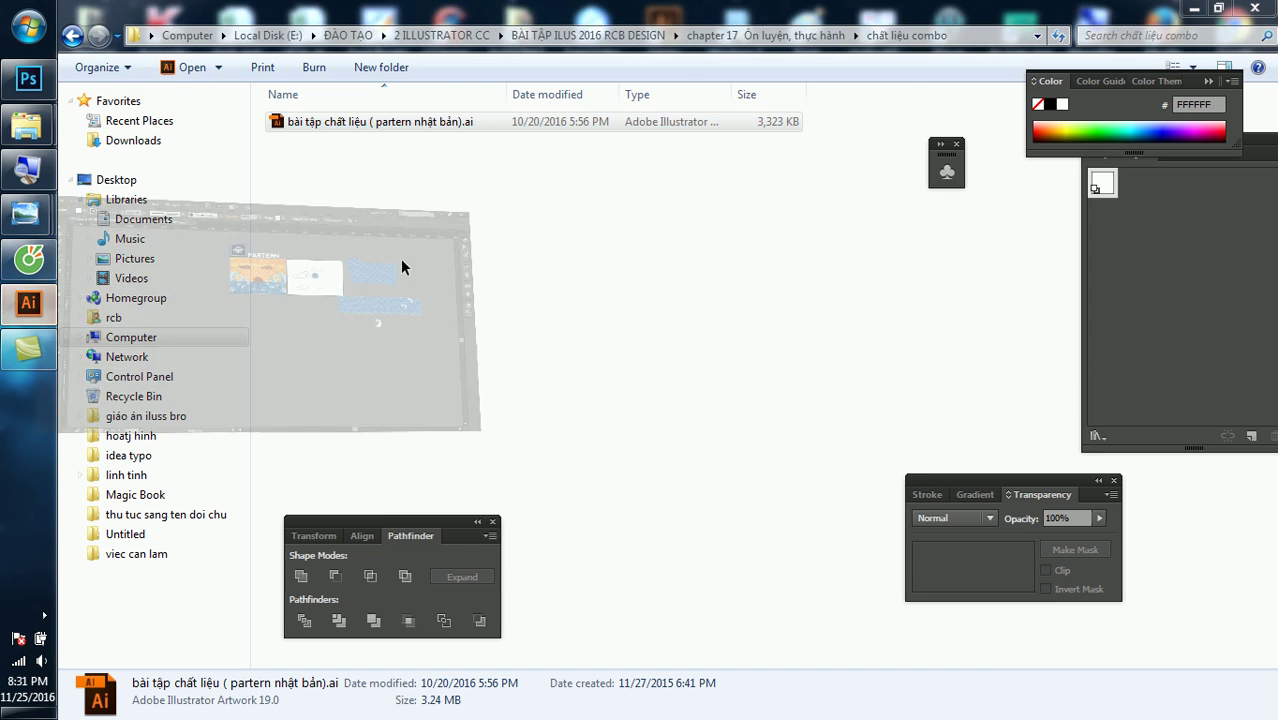
scroll(712, 286, down, 2)
scroll(352, 262, up, 1)
scroll(352, 262, up, 1)
click(356, 260)
Paste the grunge texture and move it over the blue wave pattern
click(502, 143)
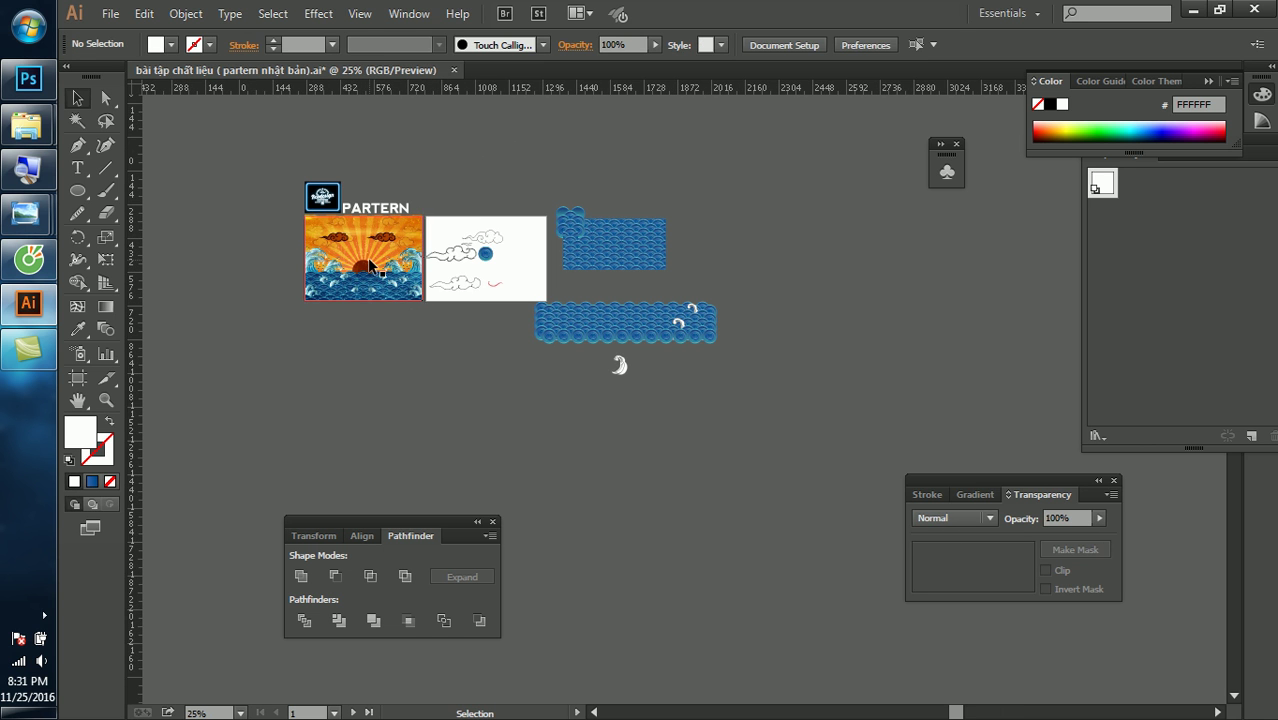
key(ctrl+v)
scroll(480, 360, up, 1)
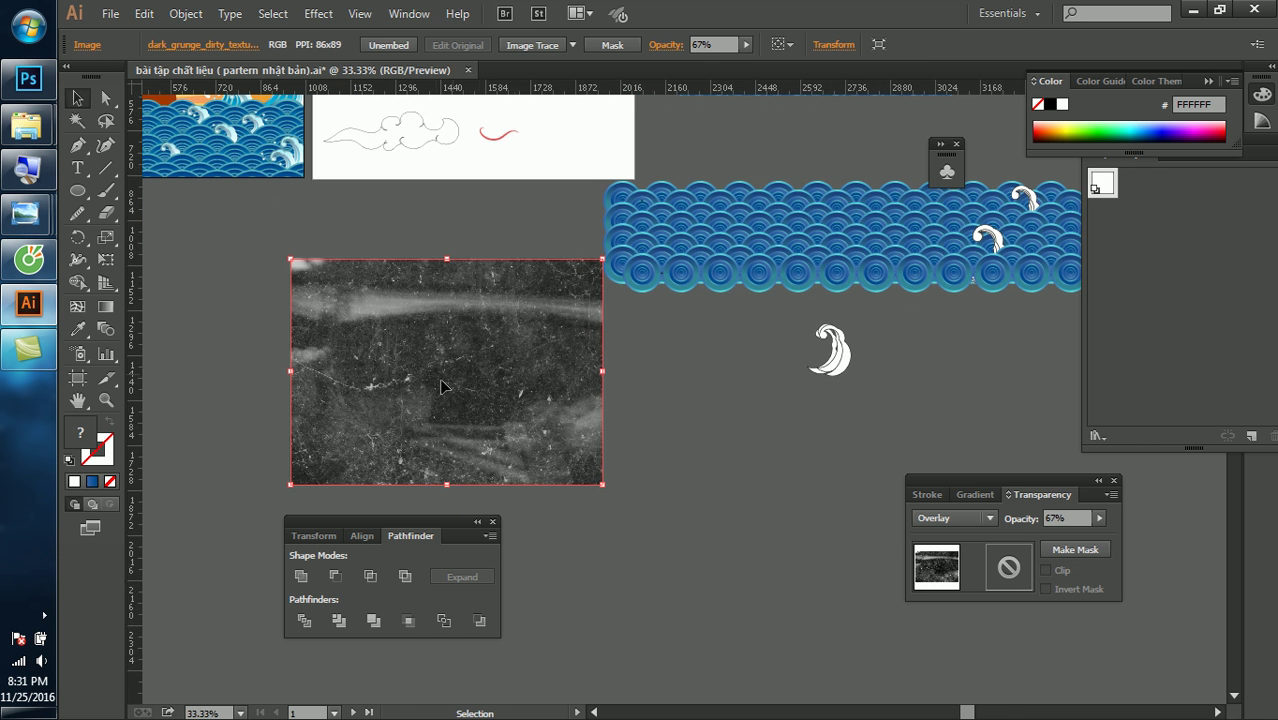
drag(463, 375, 955, 247)
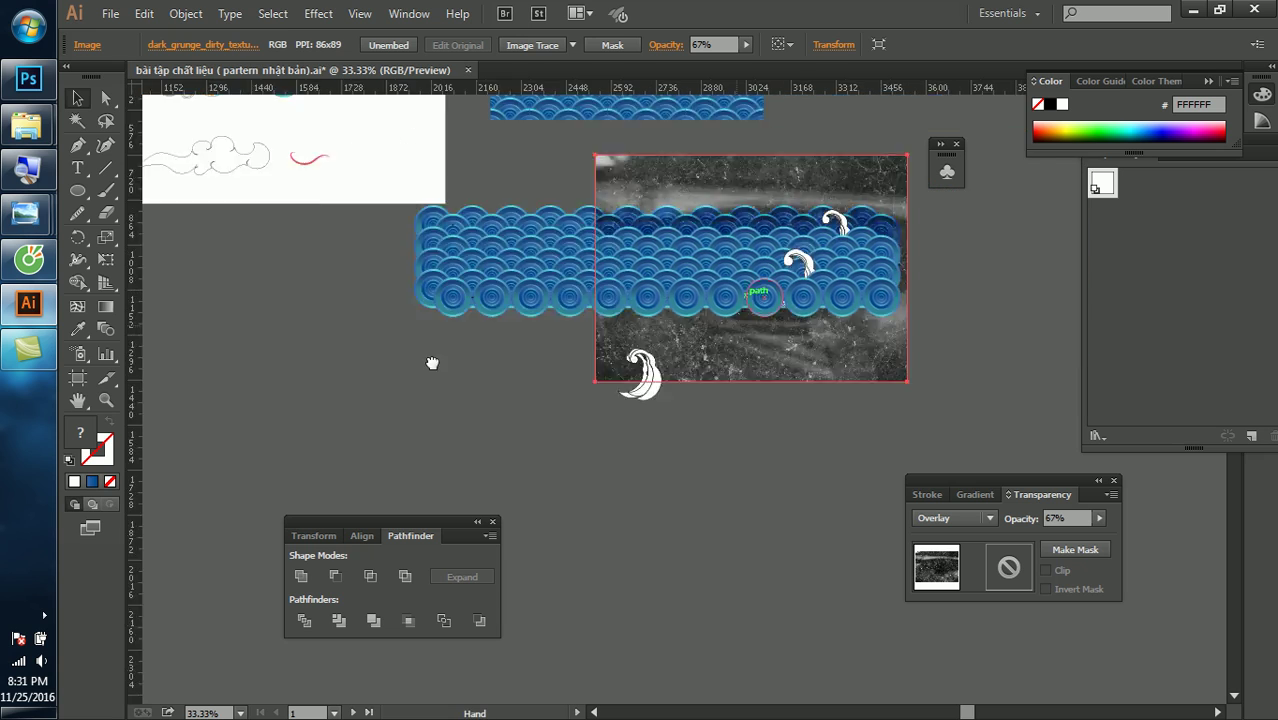
scroll(411, 361, right, 5)
scroll(411, 361, up, 3)
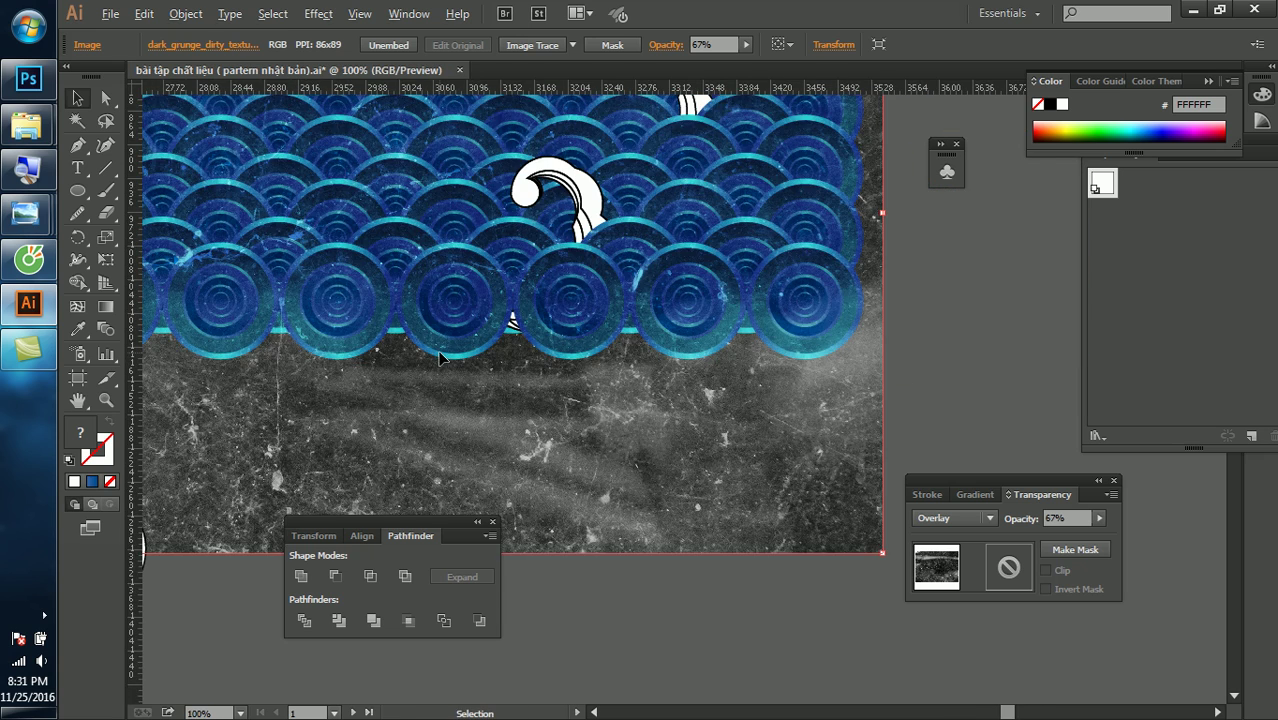
drag(457, 358, 602, 484)
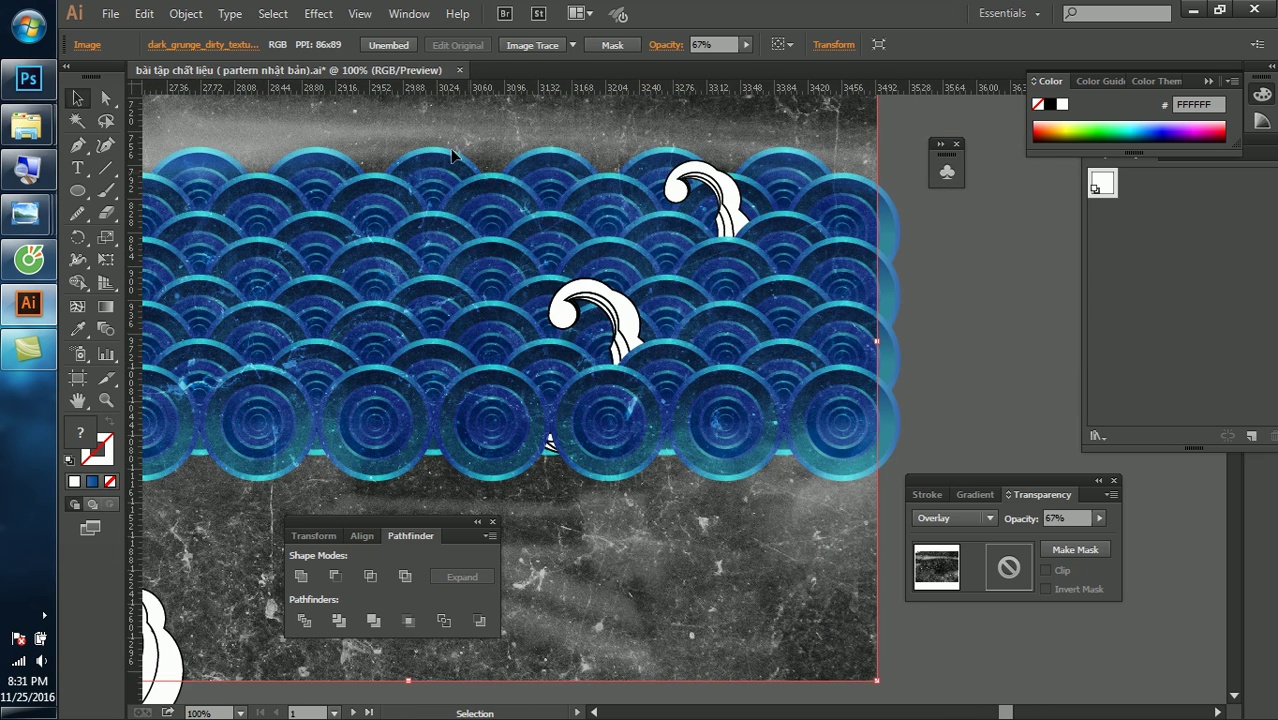
Try Darken blending on the texture, revert to Normal, and set opacity to 100%
click(409, 14)
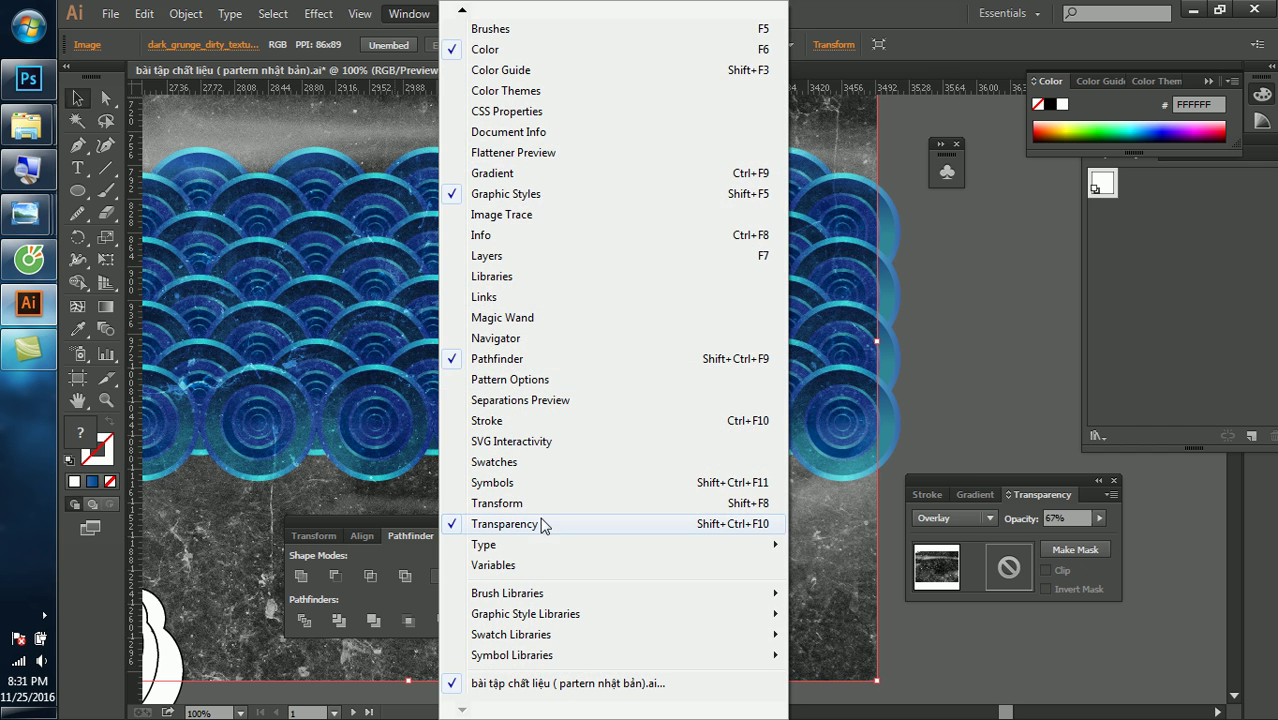
click(963, 516)
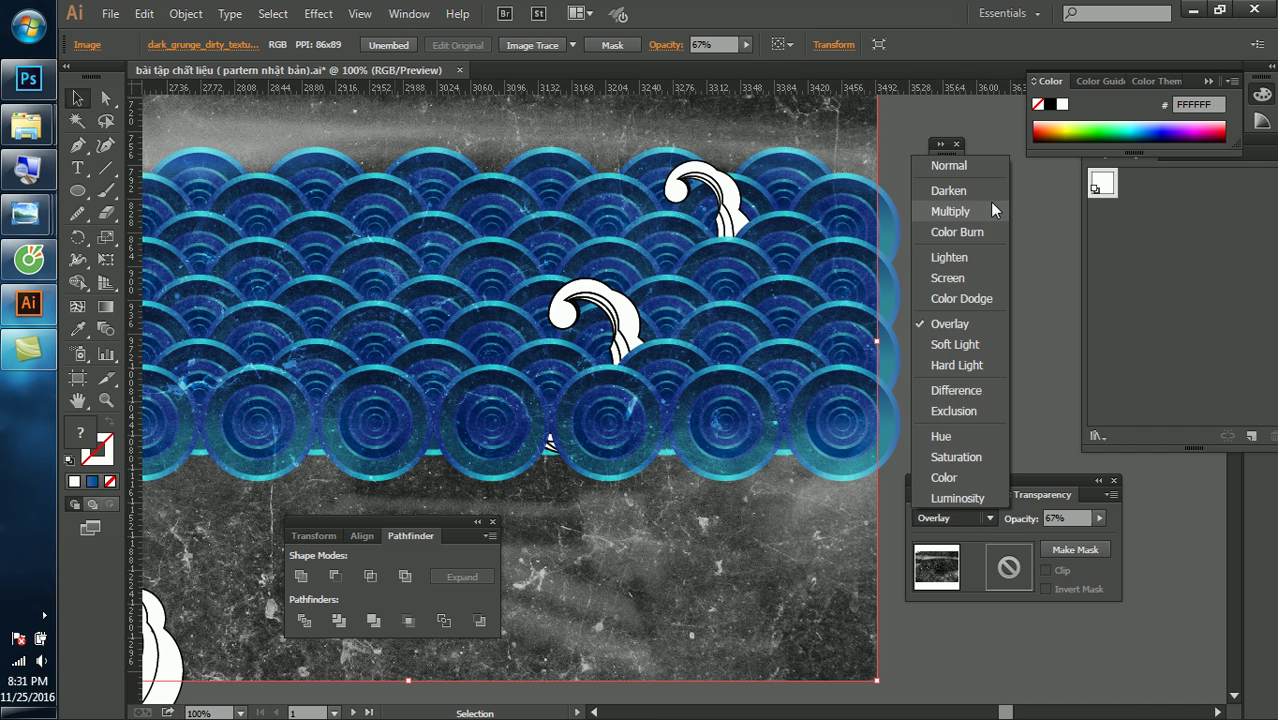
click(989, 199)
click(963, 517)
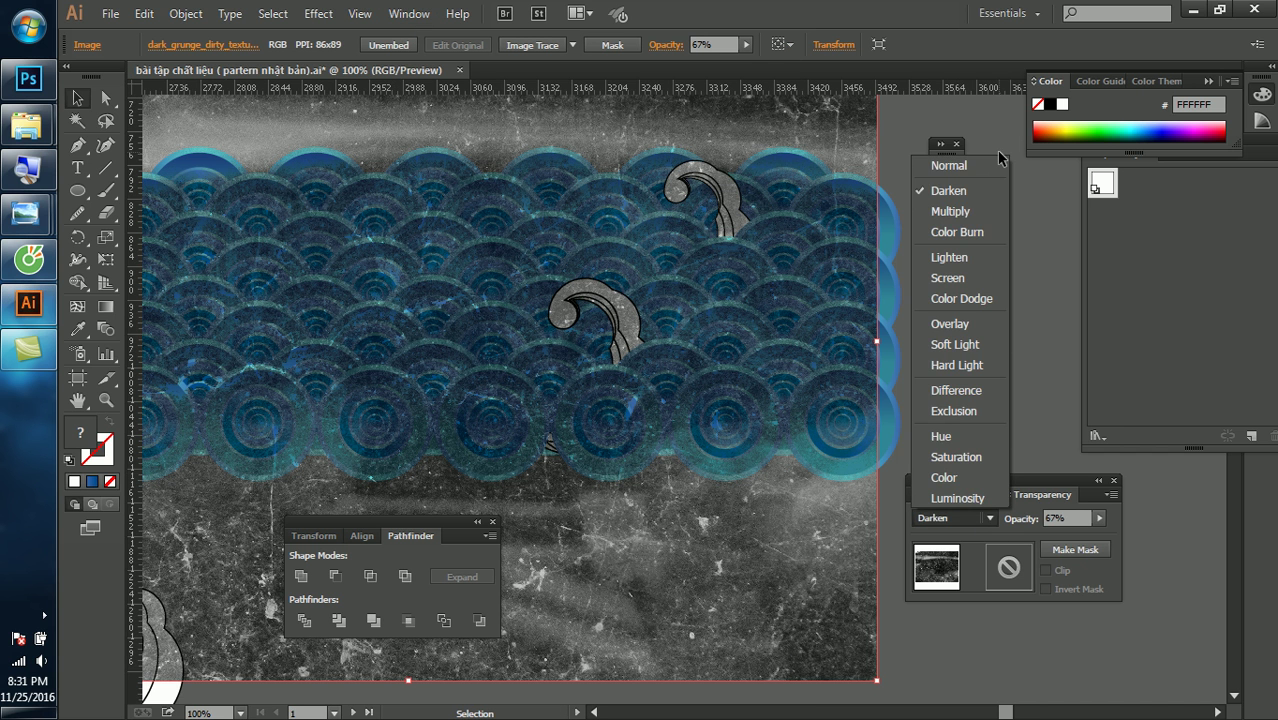
click(940, 192)
click(946, 512)
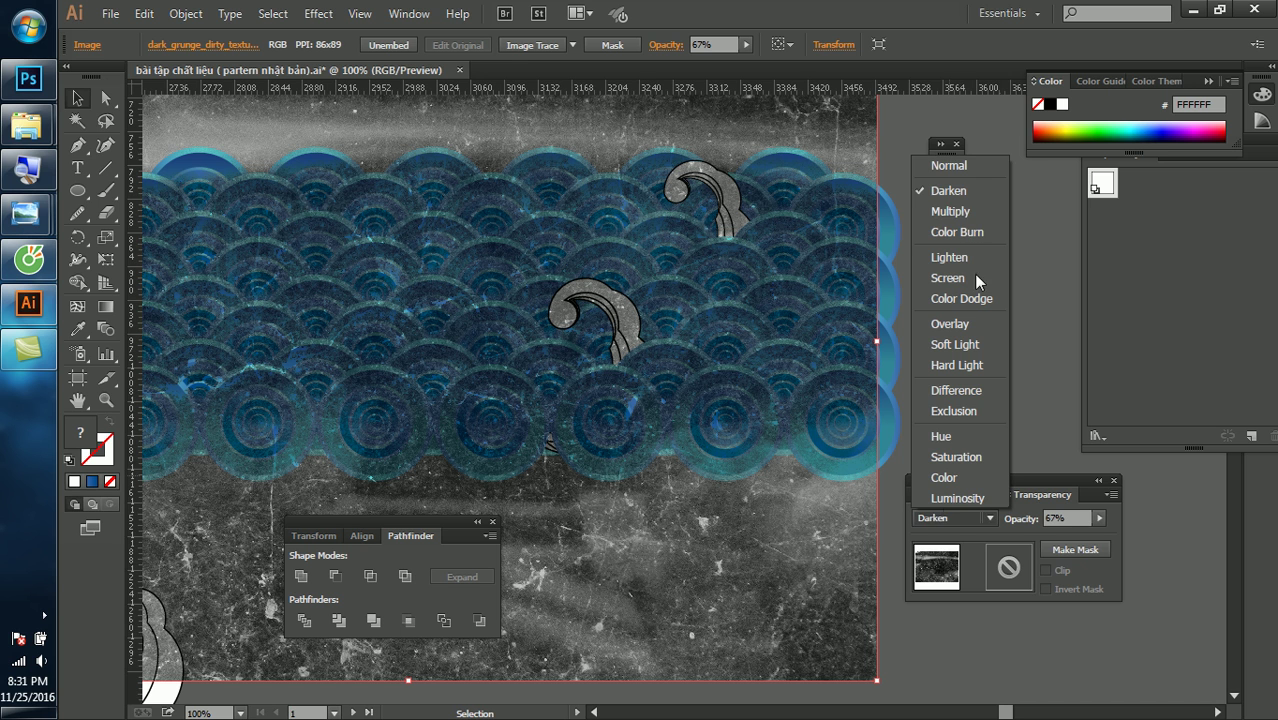
click(961, 172)
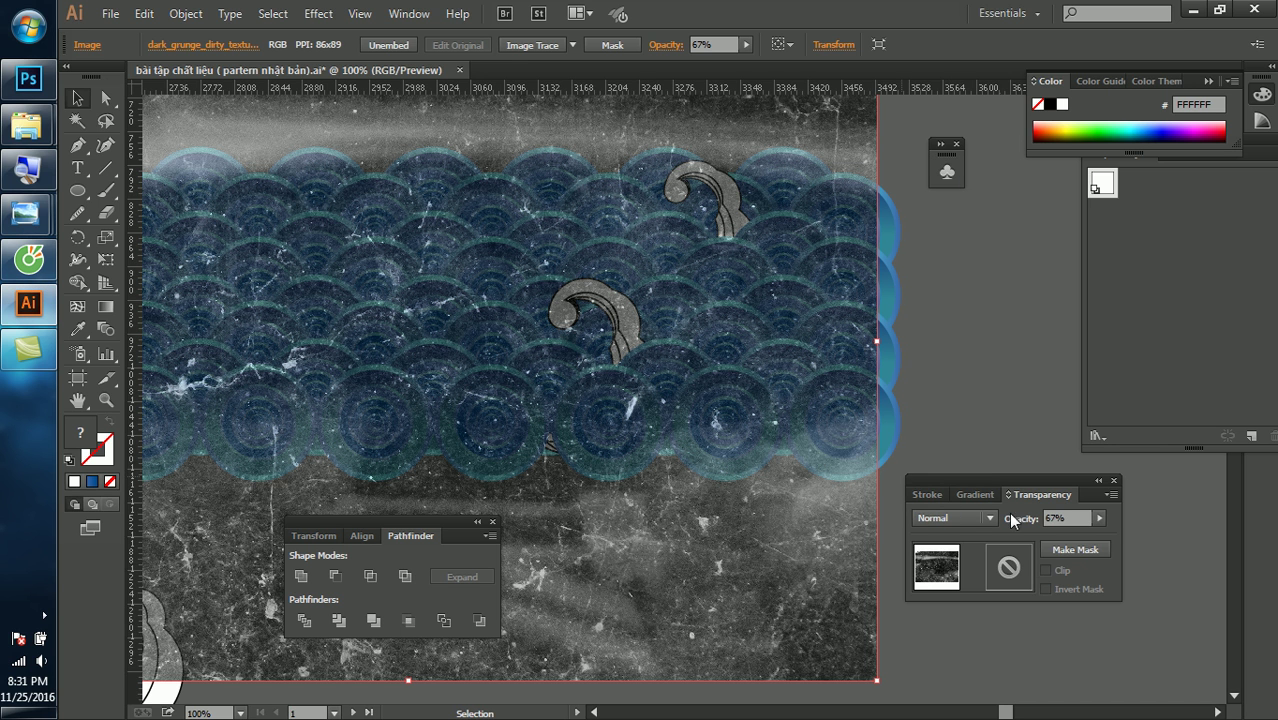
click(1103, 520)
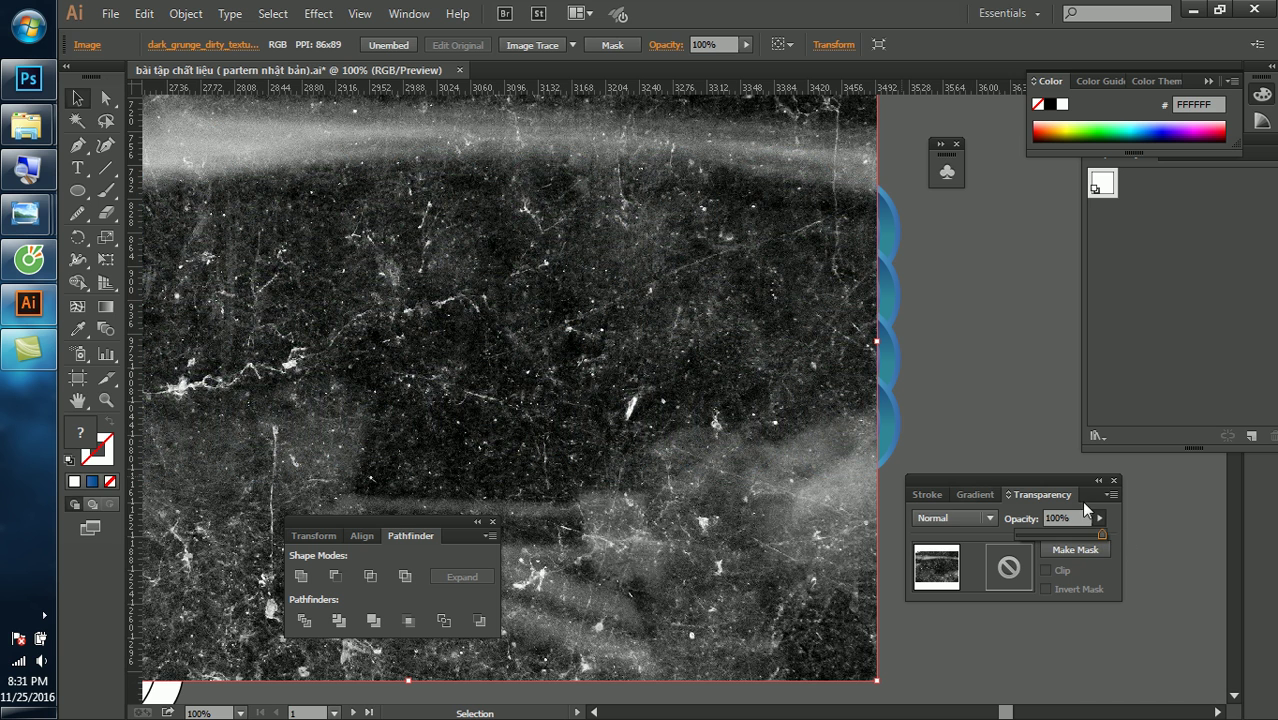
Compare Multiply and Screen, then settle on Overlay blending and preview the result
click(966, 517)
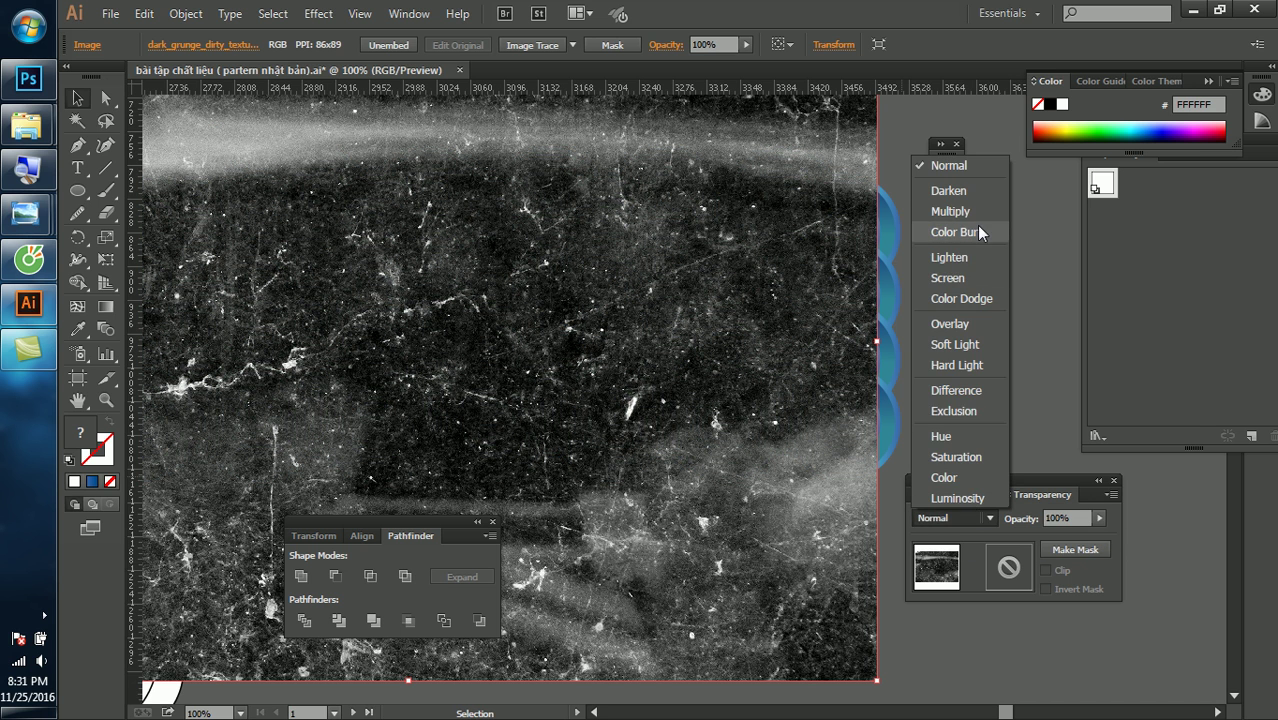
click(972, 214)
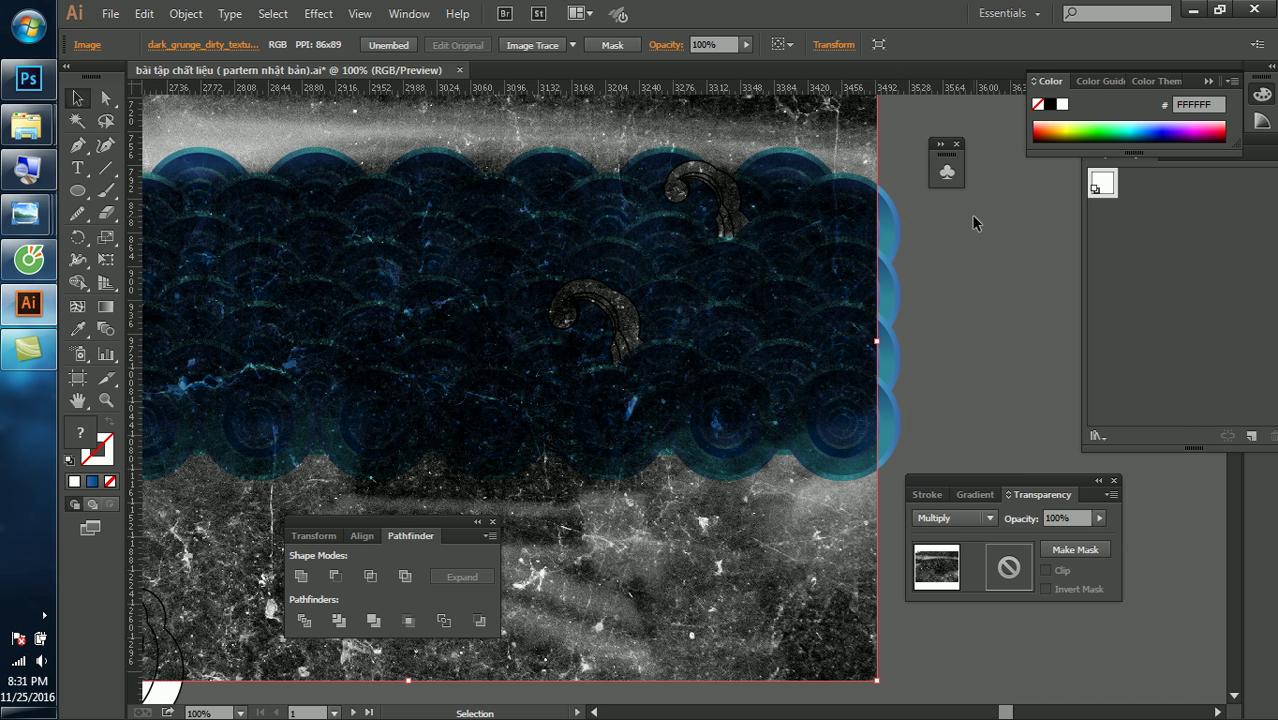
click(959, 526)
click(972, 280)
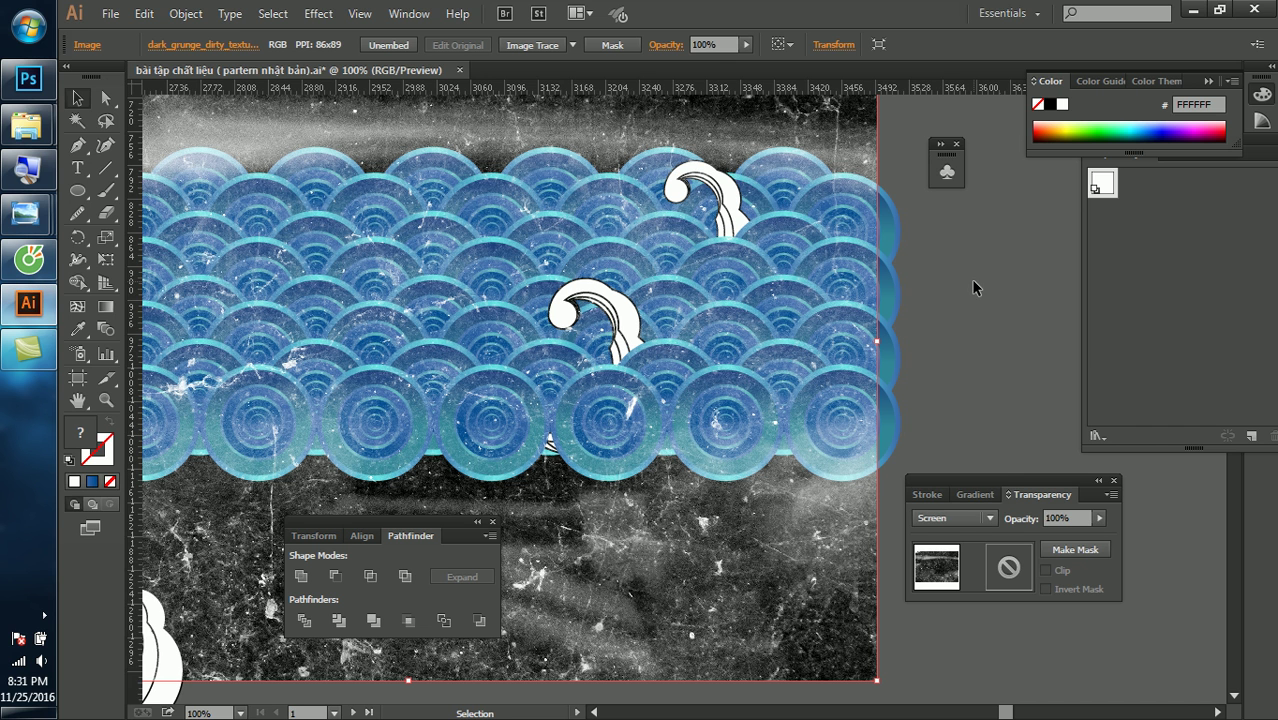
click(945, 518)
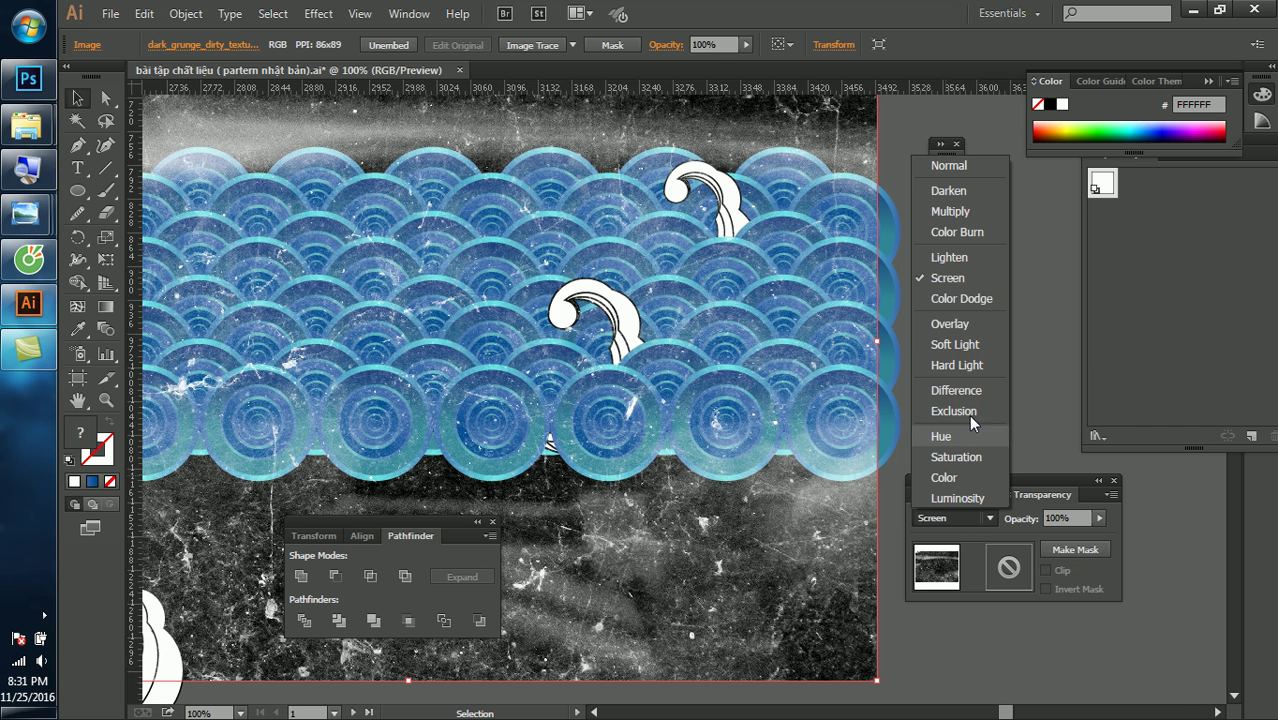
click(968, 323)
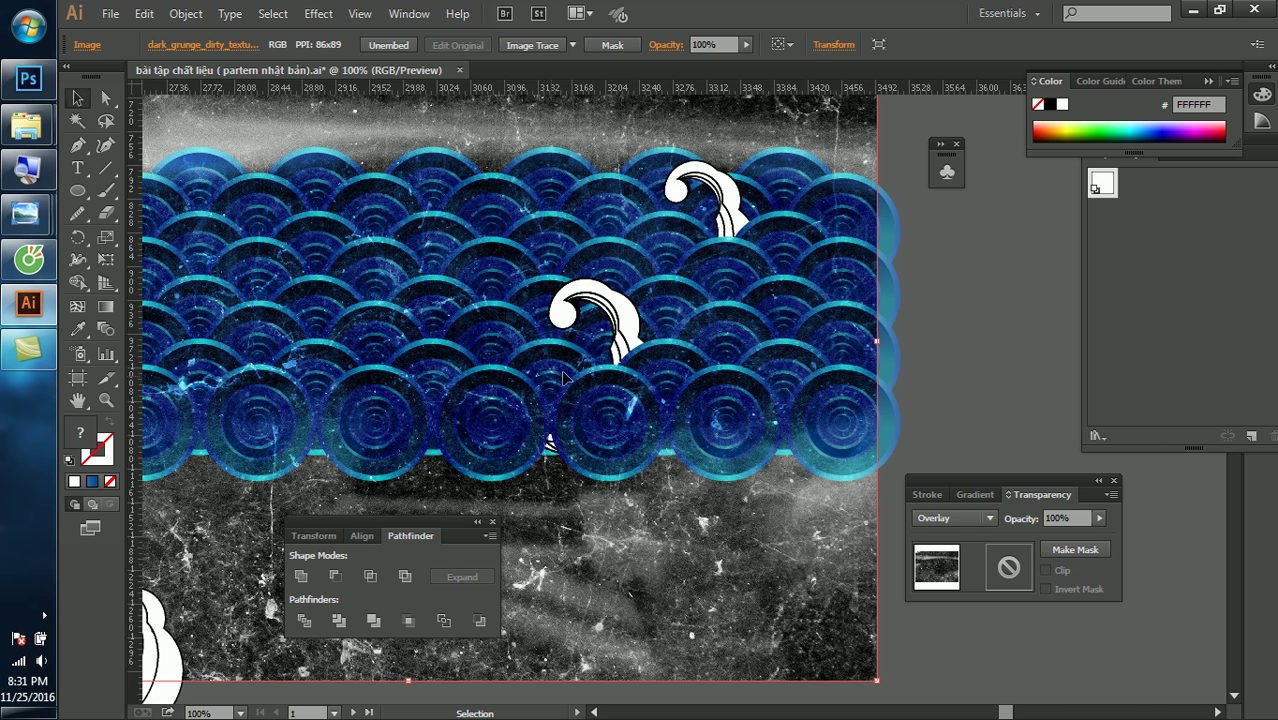
click(900, 346)
key(ctrl+minus)
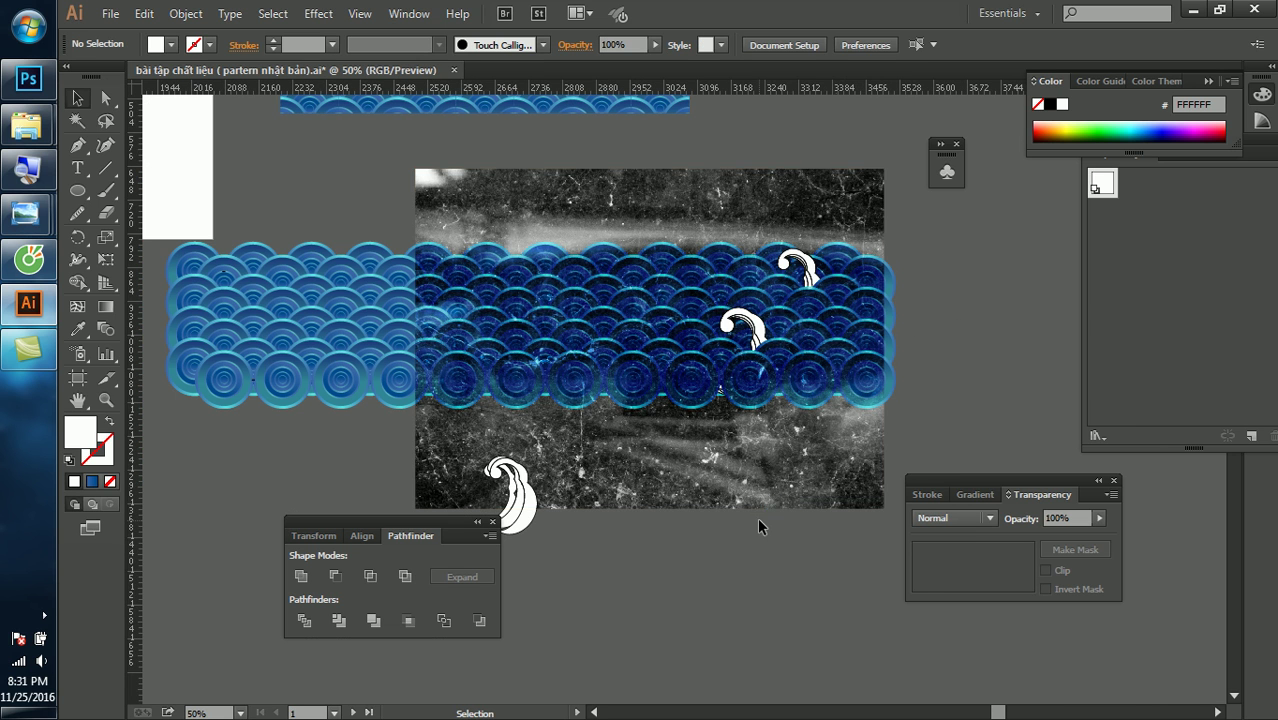
Remove the grunge texture and drag texture_288 from the 'text ture' folder into Illustrator
key(ctrl+z)
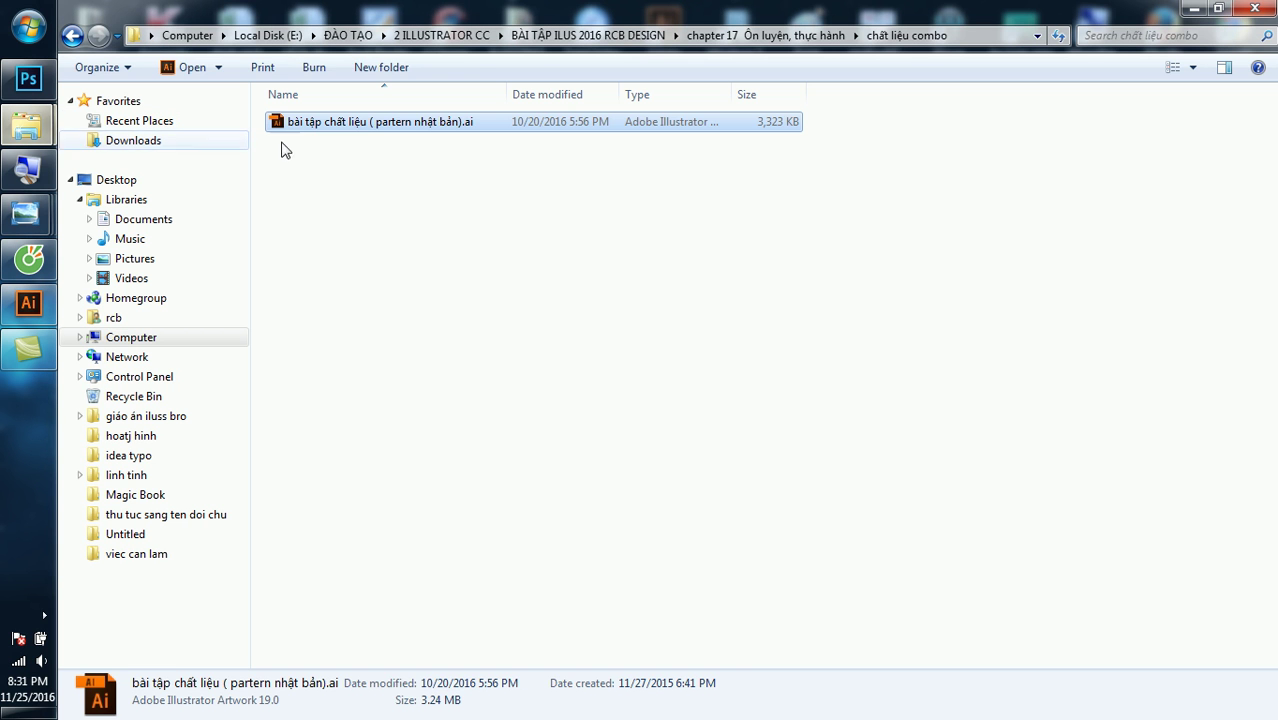
click(402, 177)
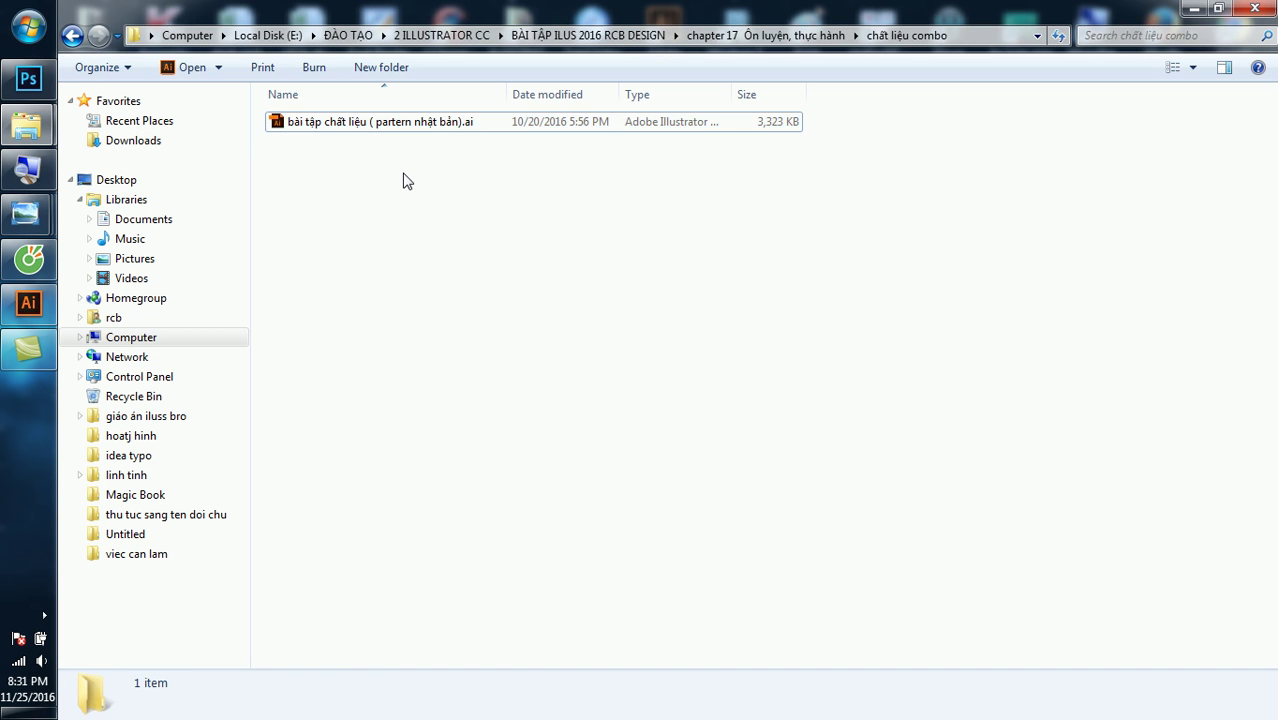
key(BackSpace)
key(BackSpace)
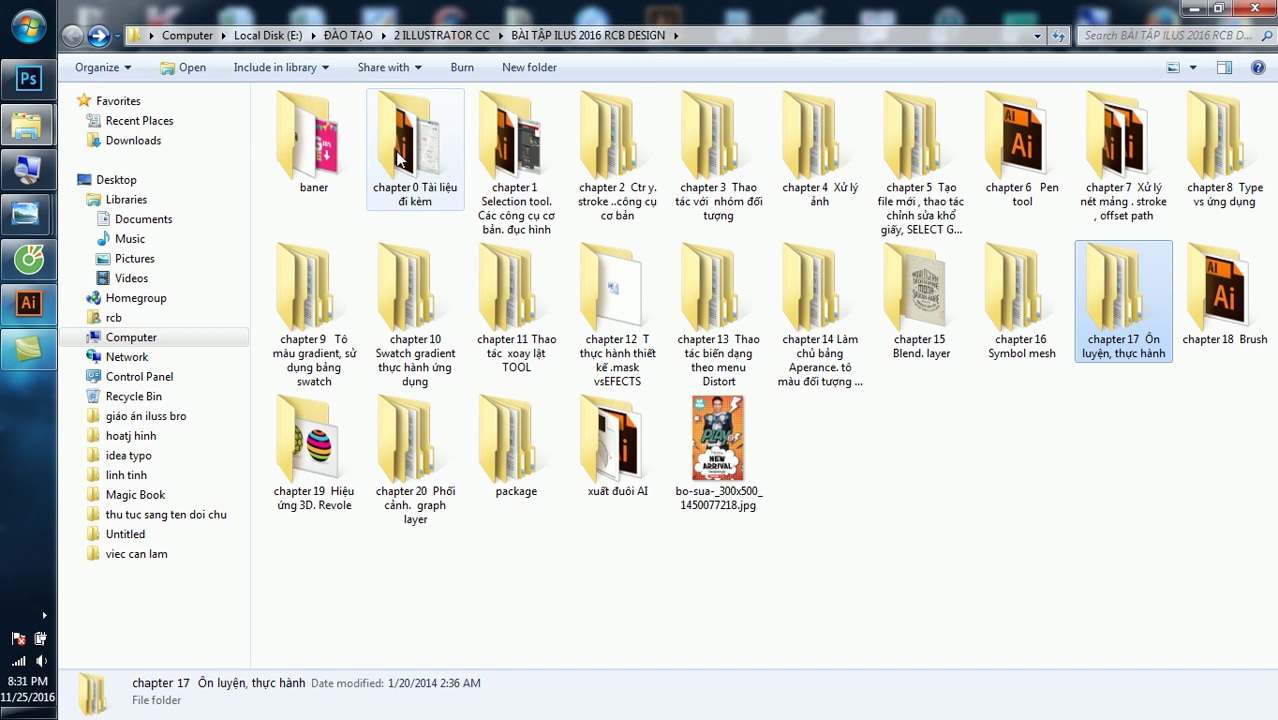
double_click(416, 160)
double_click(350, 259)
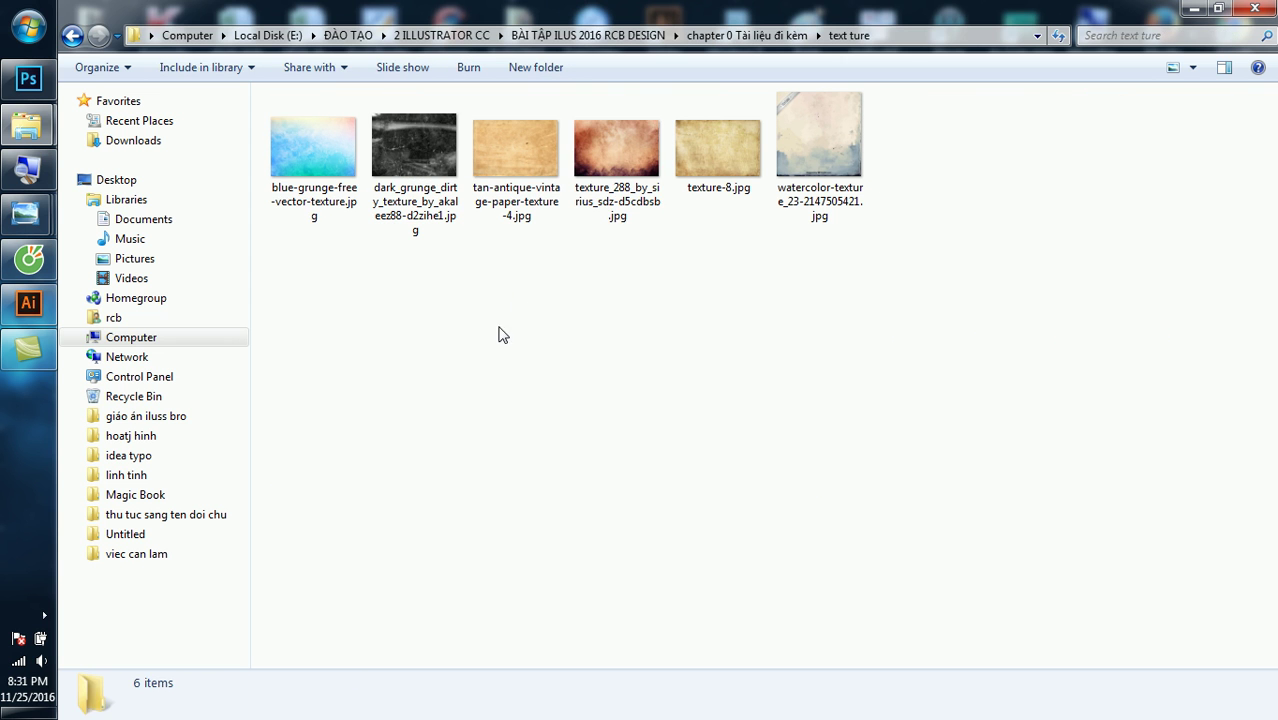
mouse_move(621, 149)
mouse_down()
mouse_move(45, 290)
mouse_move(520, 345)
mouse_up()
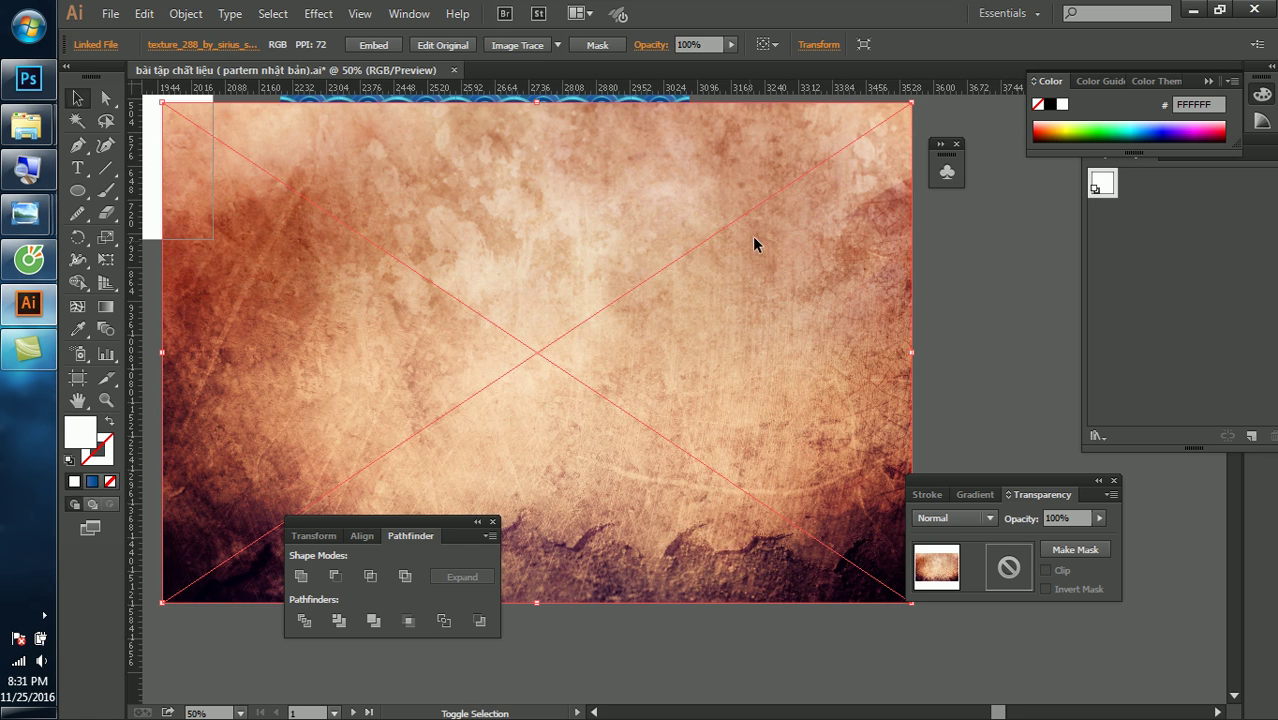
Scale the orange texture and position it over the waves, trying Multiply blending
scroll(765, 237, down, 1)
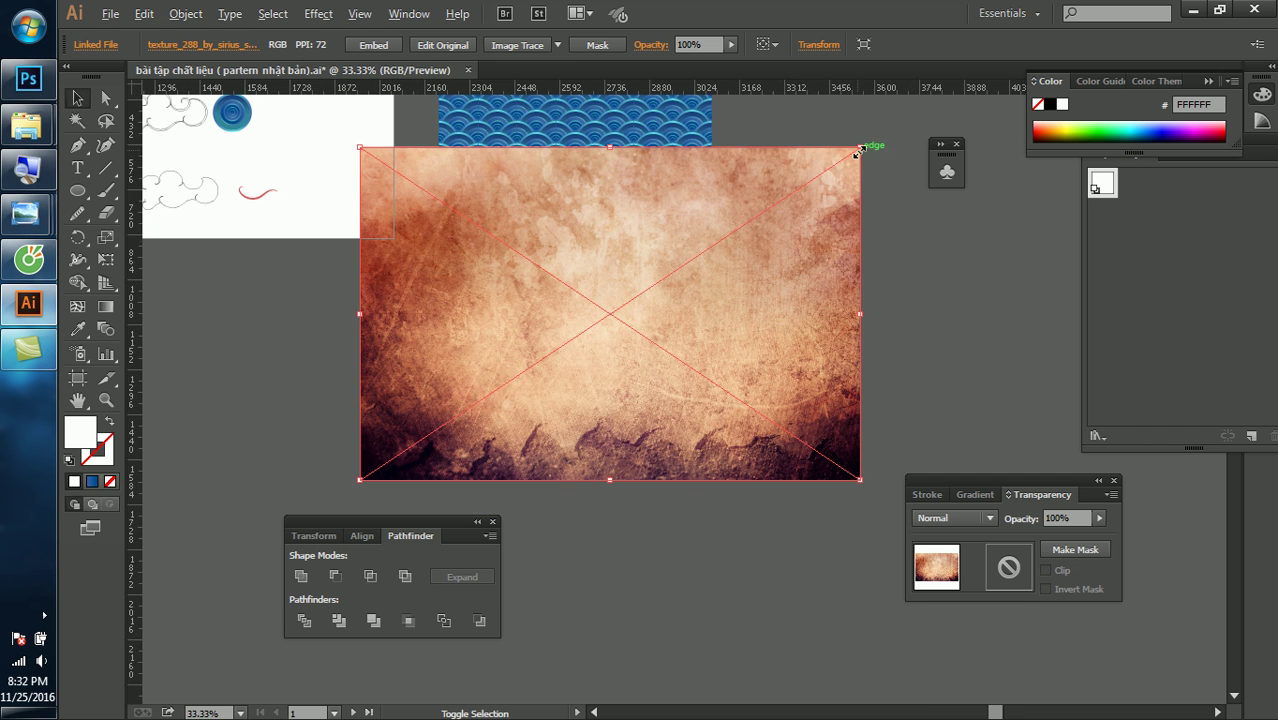
drag(858, 148, 800, 192)
scroll(783, 233, up, 1)
drag(677, 270, 804, 263)
click(955, 518)
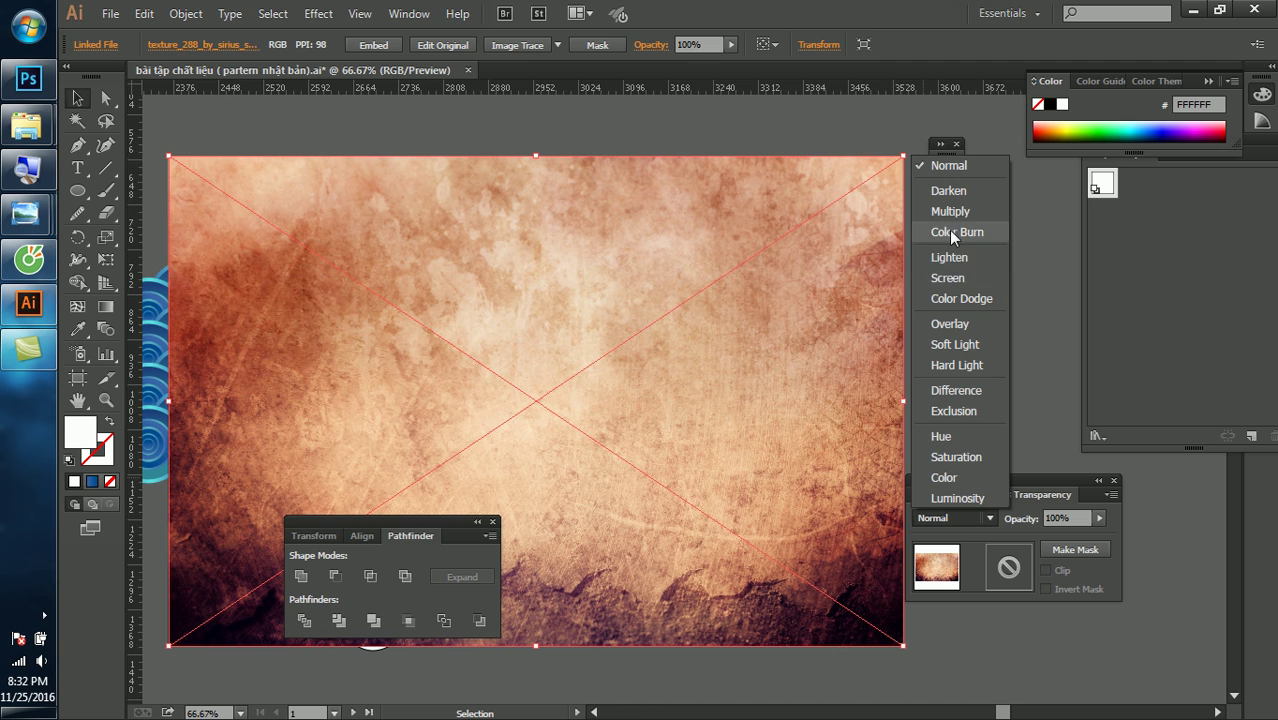
click(950, 211)
click(948, 285)
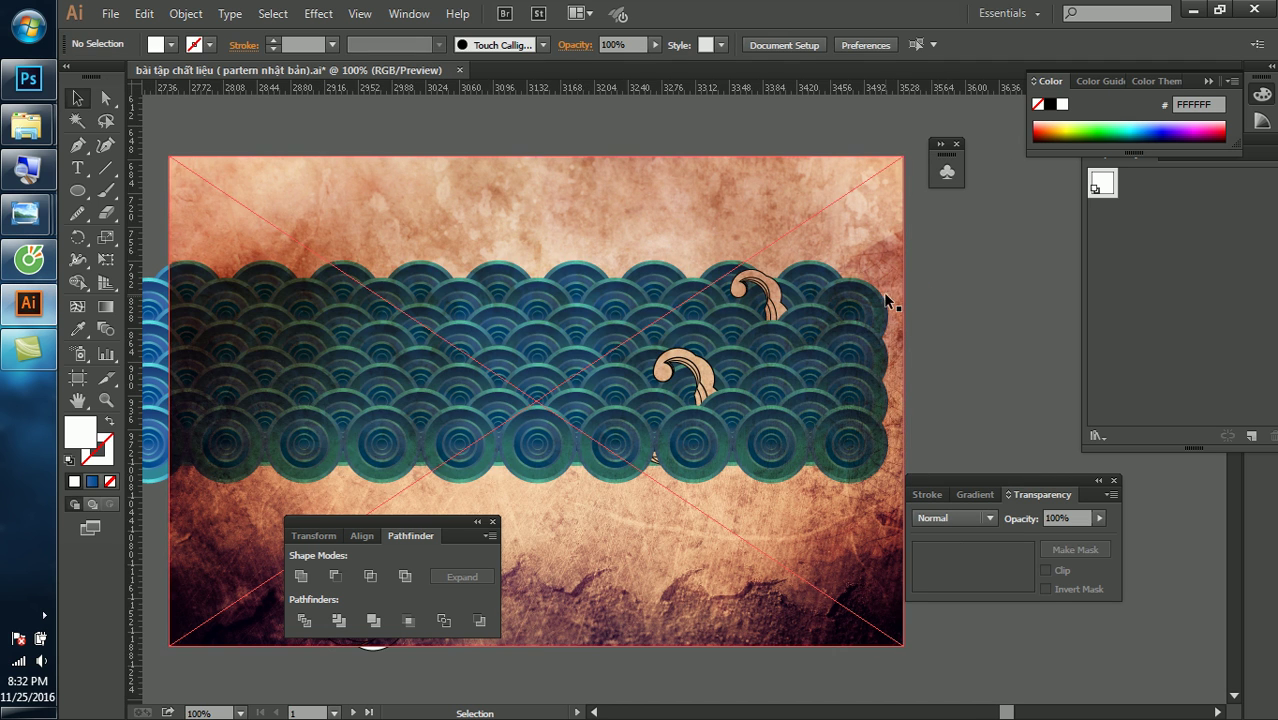
scroll(883, 292, up, 1)
click(800, 196)
drag(749, 199, 766, 232)
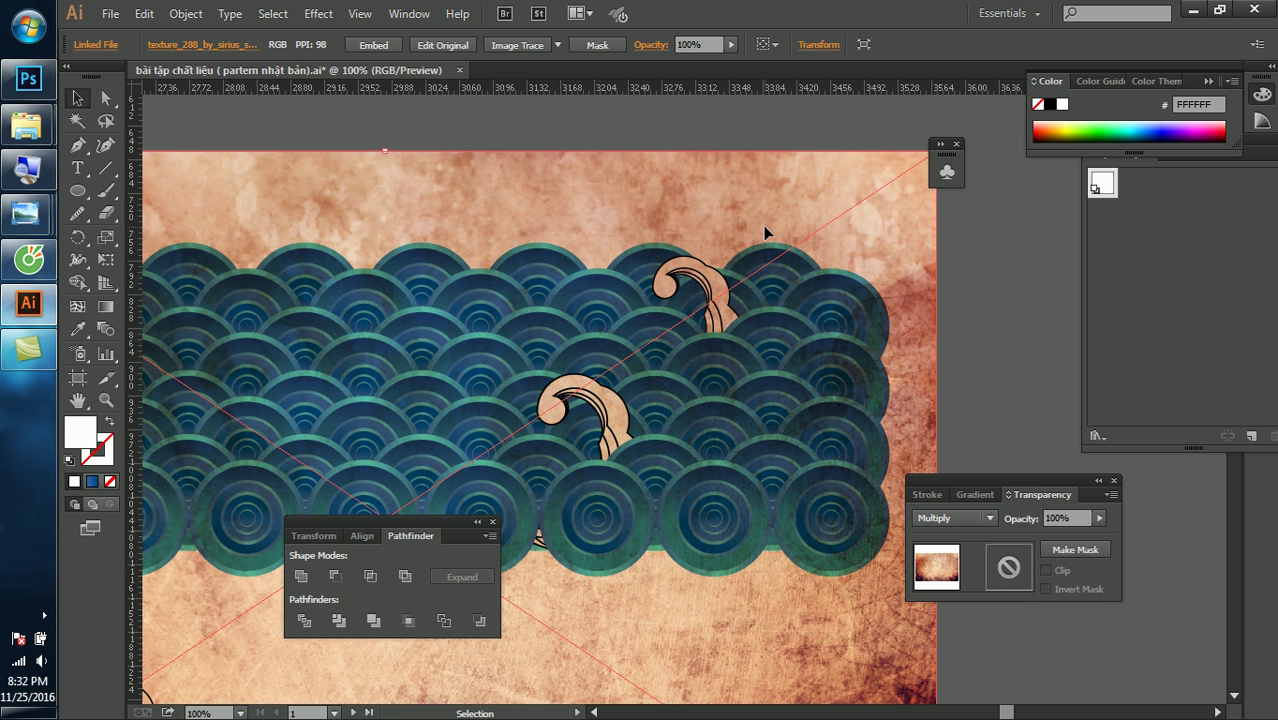
Set the texture to Screen blending at 63% opacity, then switch to the browser
click(966, 519)
click(962, 280)
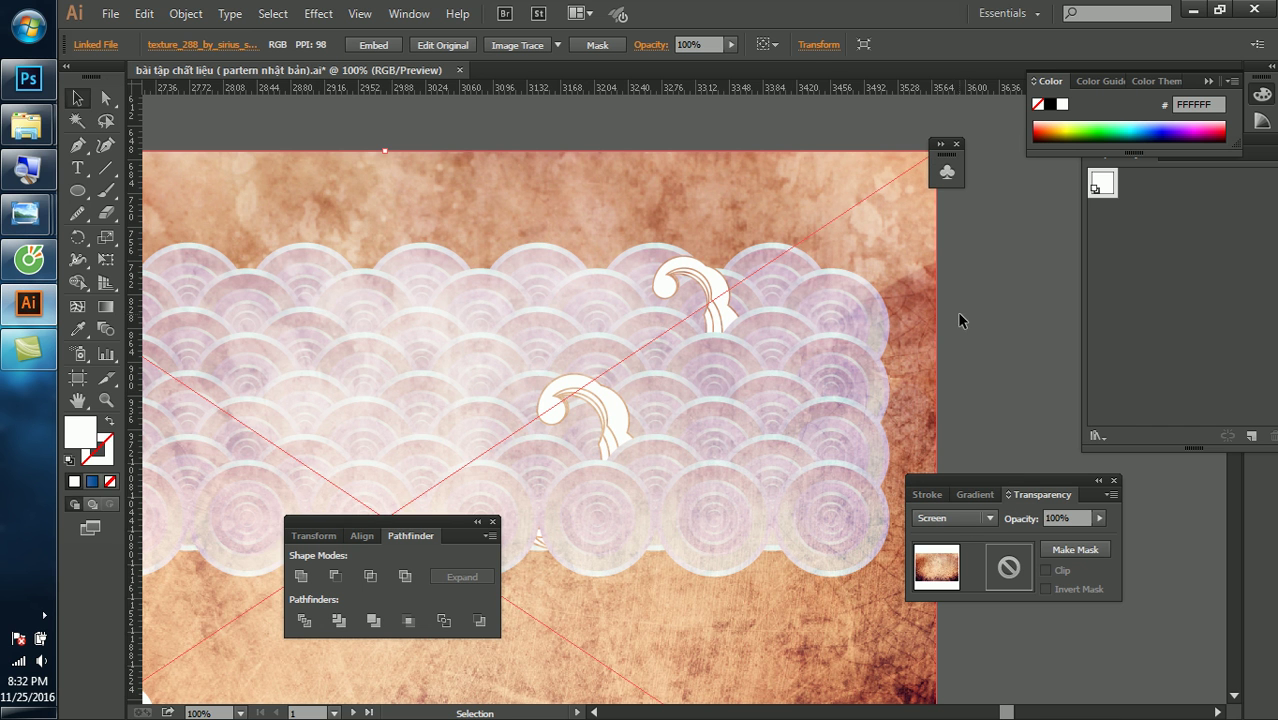
click(1005, 299)
click(887, 284)
click(1099, 518)
click(1063, 536)
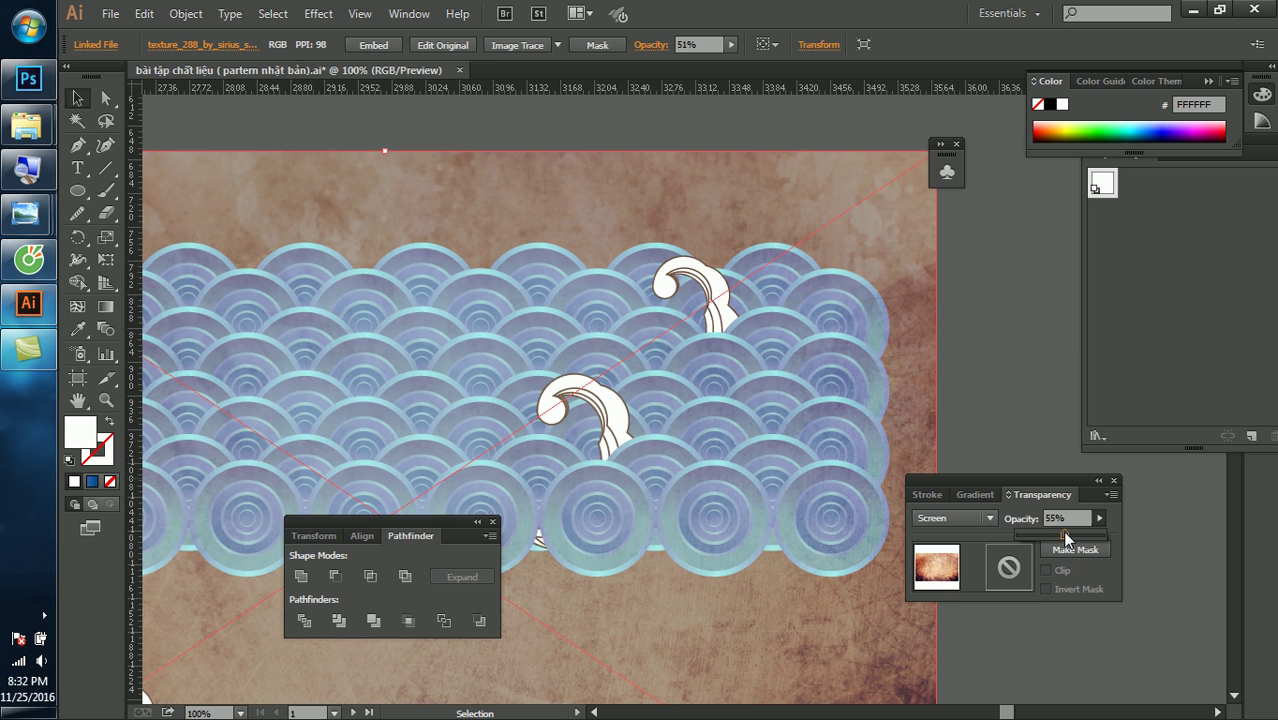
drag(1075, 537, 1076, 537)
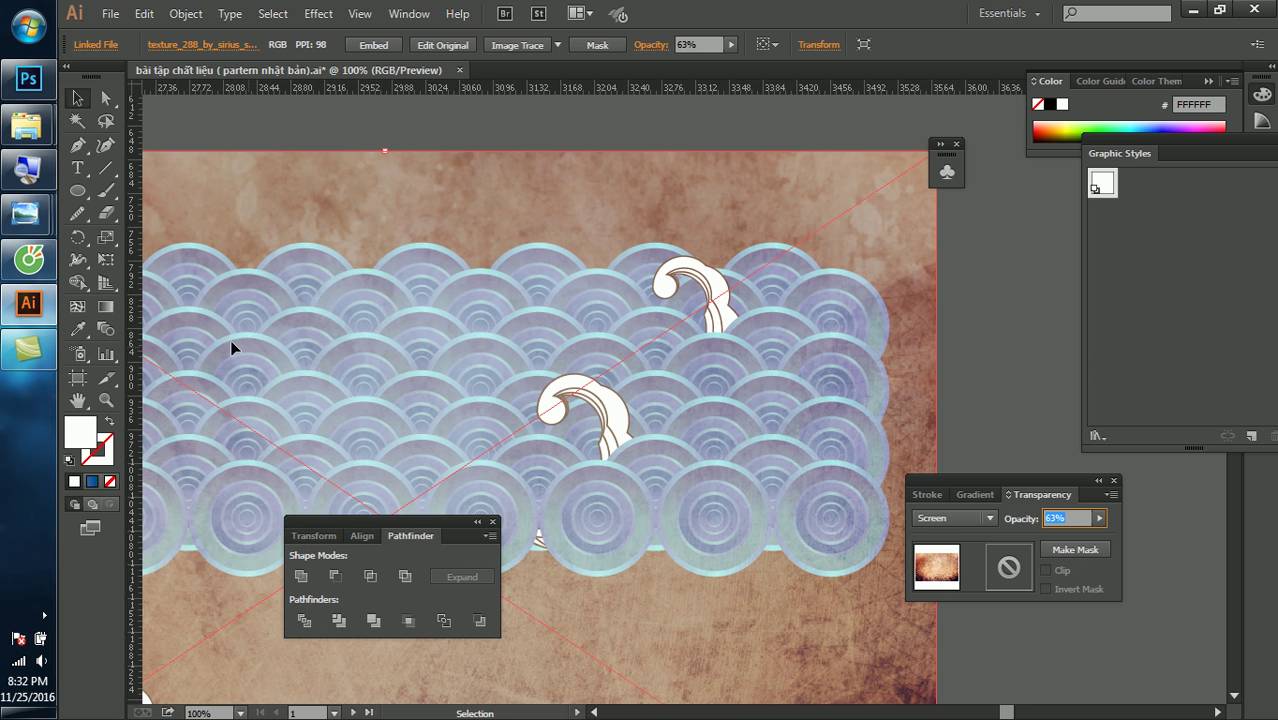
click(28, 260)
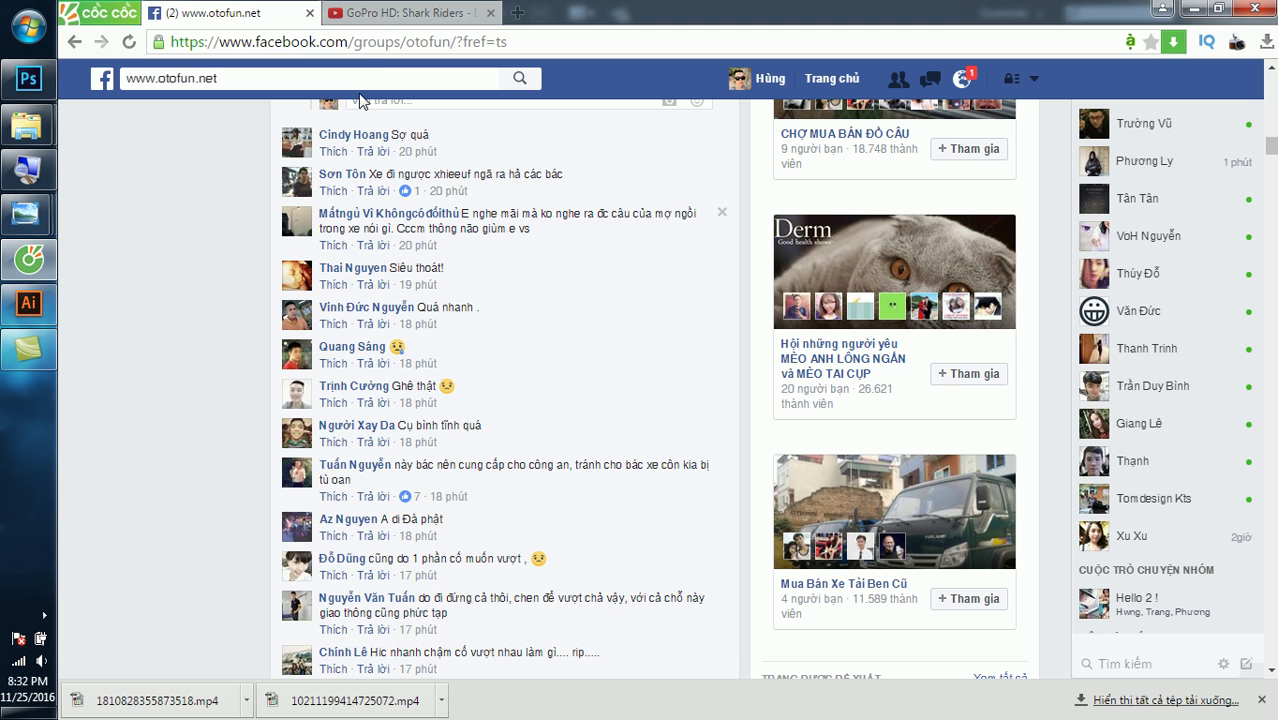
Search YouTube for 'ending toi thay hoa vang tren co xanh'
click(389, 16)
click(331, 88)
text(ending toi th)
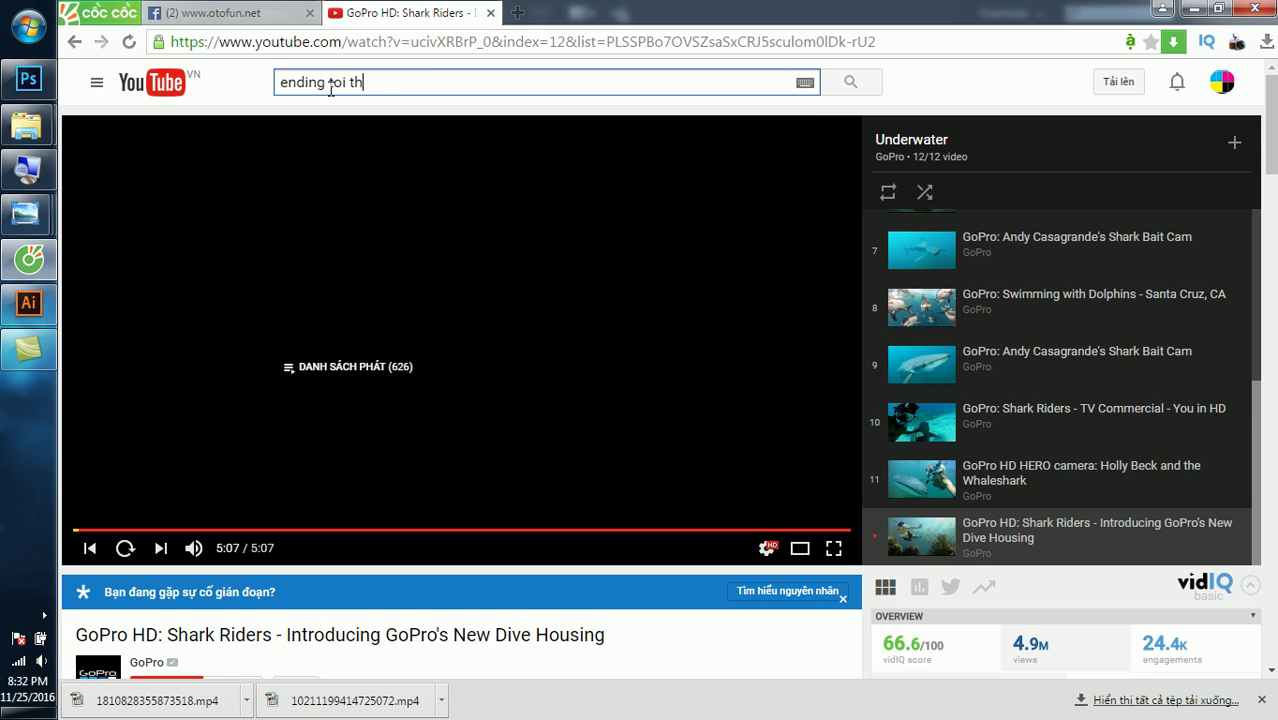
text(ay hoa vang )
text(tren co xanh)
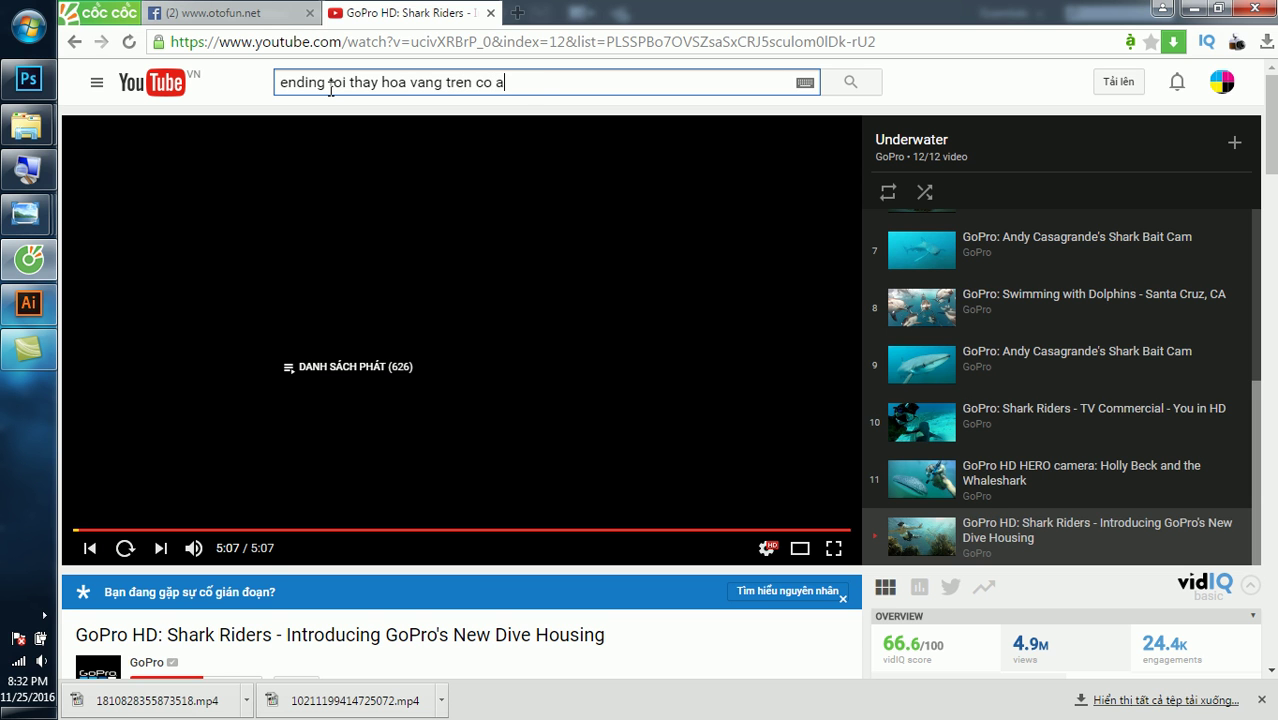